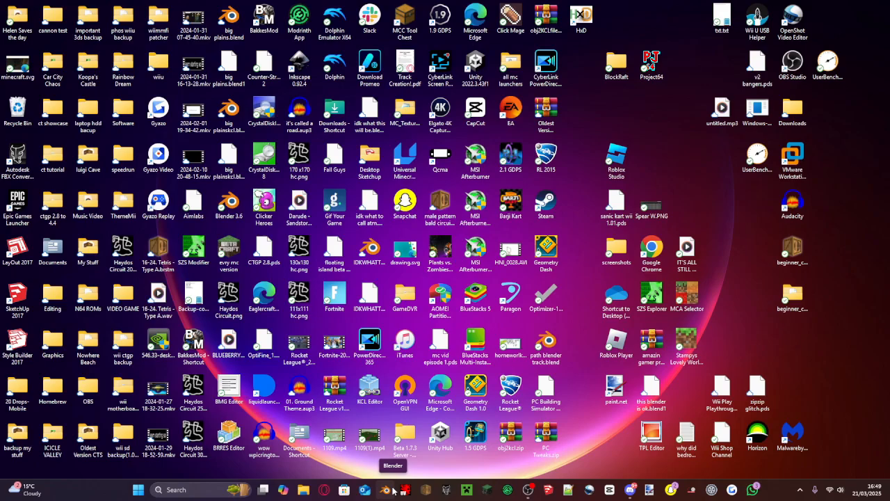
- Launch Blender from the desktop to start with a new default scene
{"action": "left_click", "coordinate": [388, 490]}
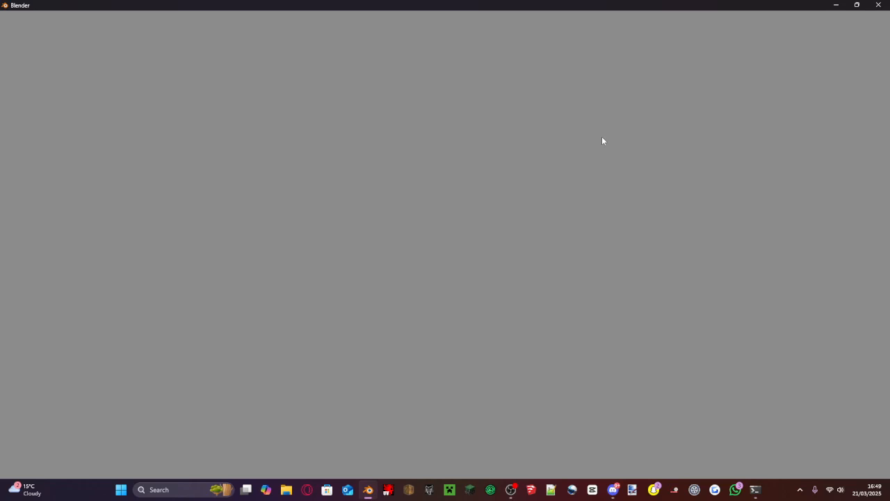
{"action": "right_click", "coordinate": [365, 492]}
{"action": "left_click", "coordinate": [439, 332]}
{"action": "key", "text": "ctrl+o"}
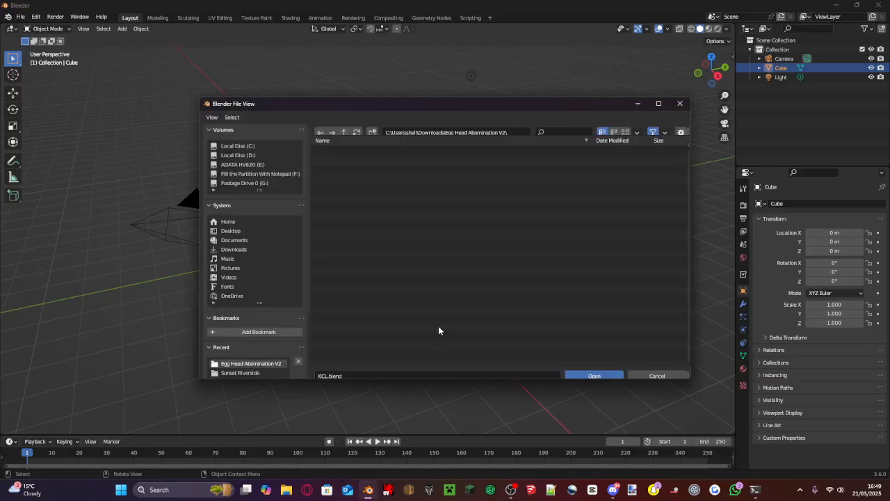
{"action": "left_click", "coordinate": [657, 368]}
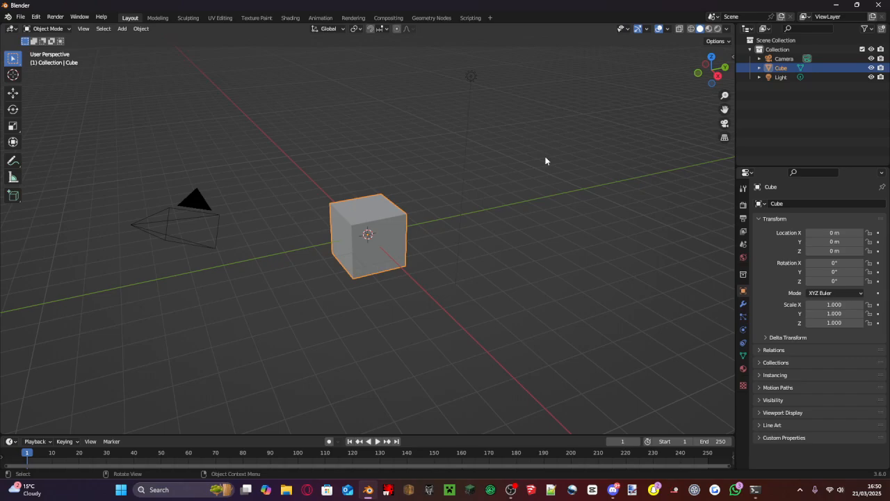
- Delete the default cube, camera and light from the scene
{"action": "left_click", "coordinate": [560, 363]}
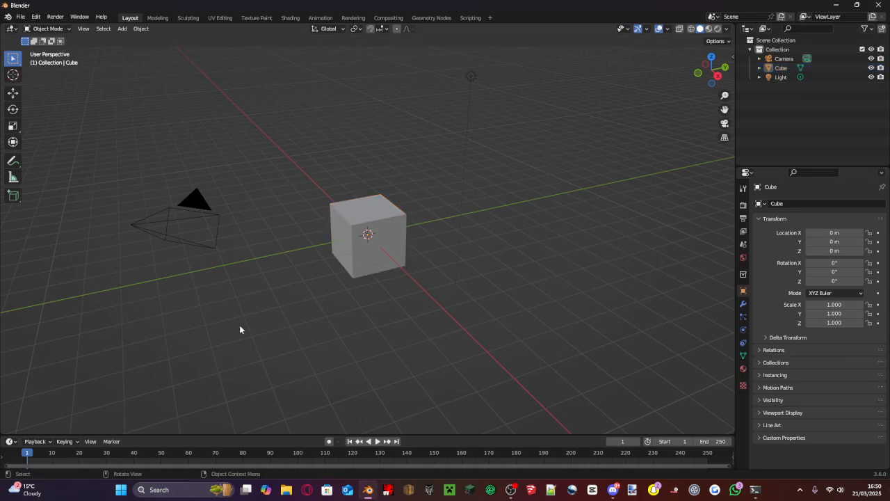
{"action": "left_click_drag", "start_coordinate": [568, 341], "coordinate": [127, 61]}
{"action": "key", "text": "Delete"}
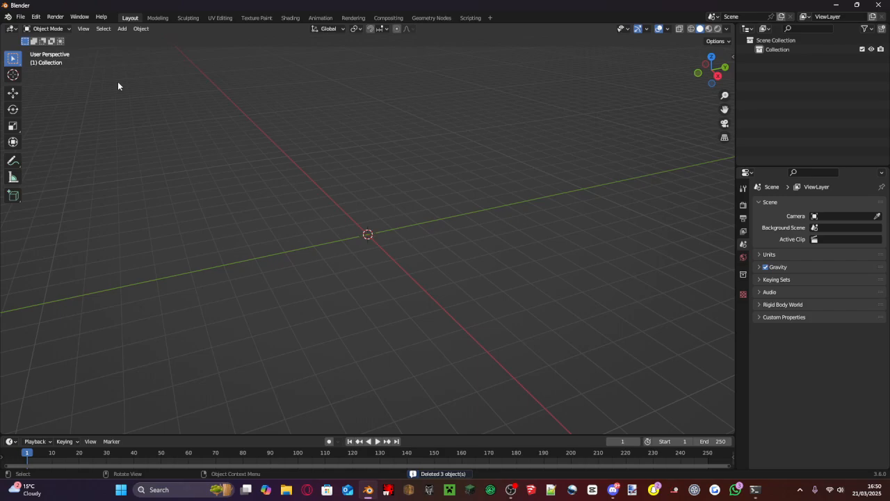
- Open the add-on preferences and view the file browser for installing an add-on, without installing anything
{"action": "left_click", "coordinate": [56, 16]}
{"action": "mouse_move", "coordinate": [35, 16]}
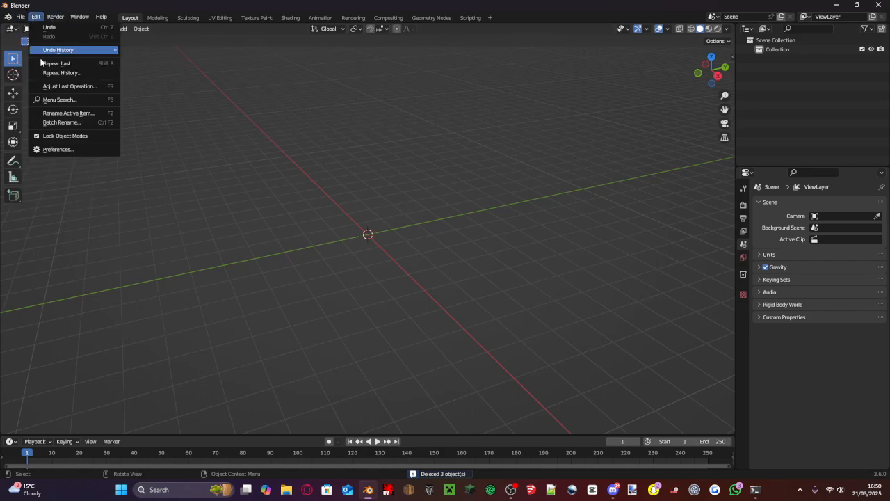
{"action": "left_click", "coordinate": [51, 150]}
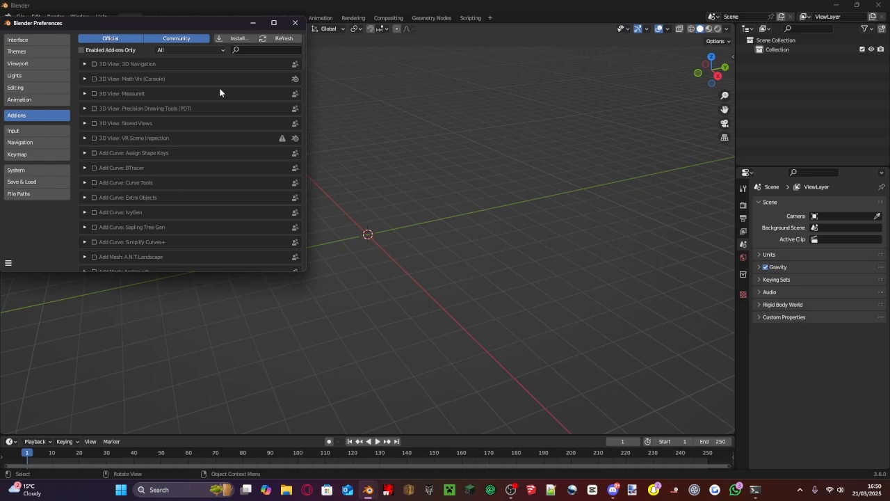
{"action": "left_click", "coordinate": [237, 38]}
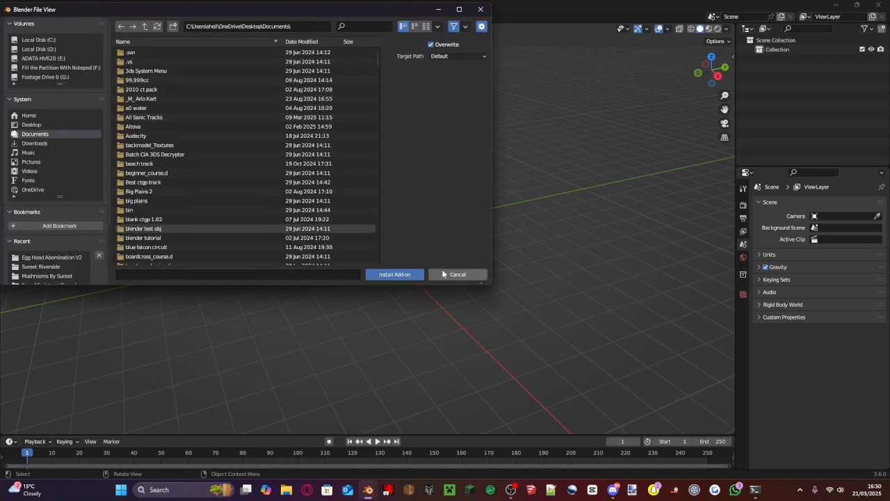
{"action": "left_click", "coordinate": [452, 274]}
- Look through the add-on list for the Mario Kart Wii Utilities entry, and close the preferences
{"action": "scroll", "coordinate": [272, 236], "scroll_direction": "down", "scroll_amount": 2}
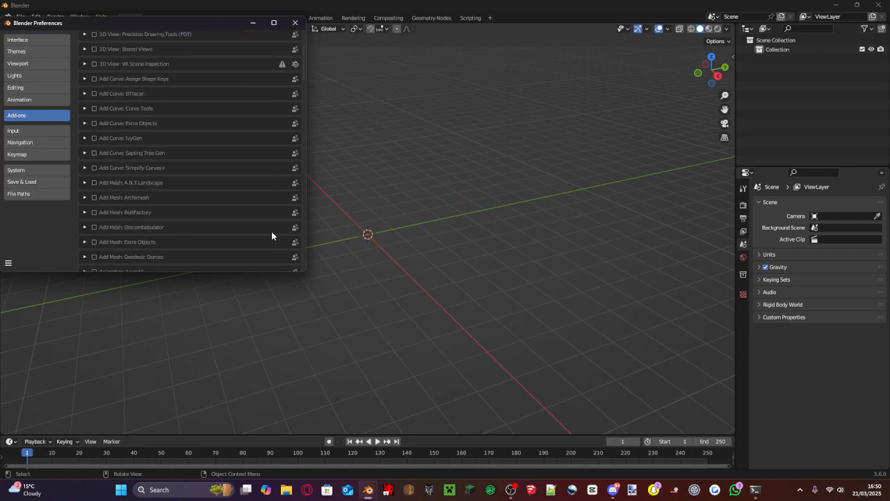
{"action": "scroll", "coordinate": [272, 236], "scroll_direction": "down", "scroll_amount": 15}
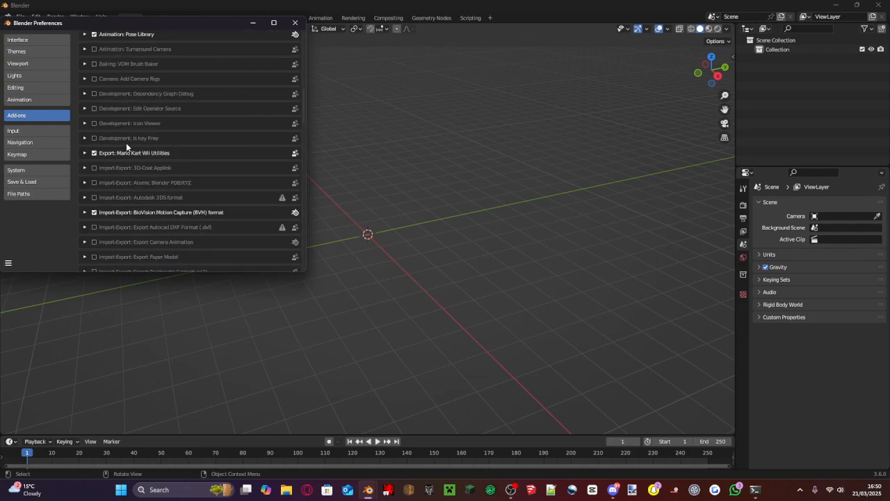
{"action": "scroll", "coordinate": [108, 199], "scroll_direction": "down", "scroll_amount": 5}
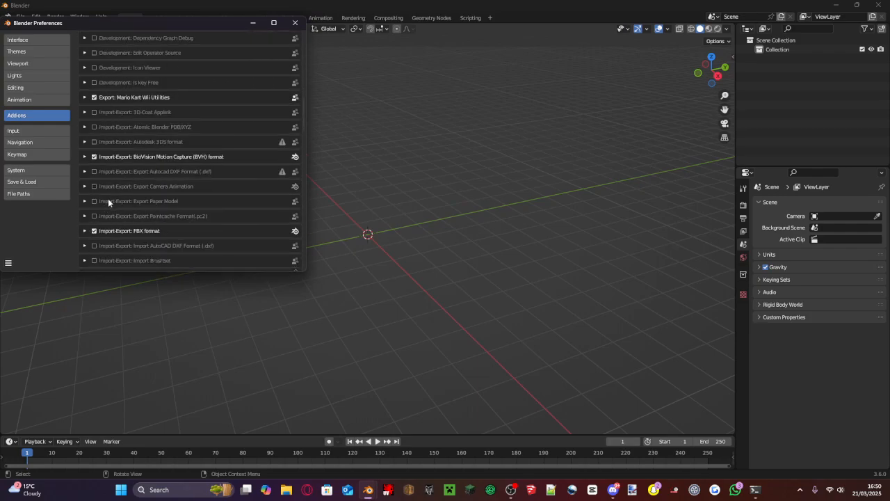
{"action": "scroll", "coordinate": [109, 197], "scroll_direction": "down", "scroll_amount": 6}
{"action": "left_click_drag", "start_coordinate": [304, 153], "coordinate": [292, 21]}
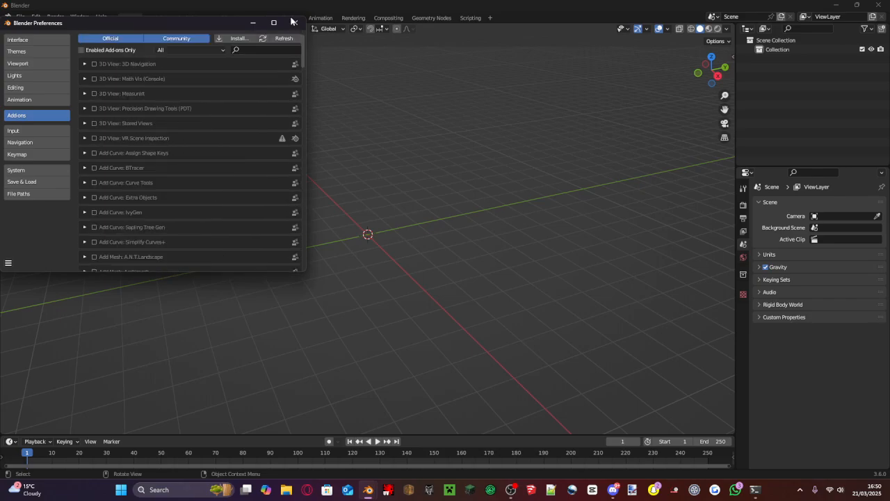
{"action": "left_click", "coordinate": [295, 23]}
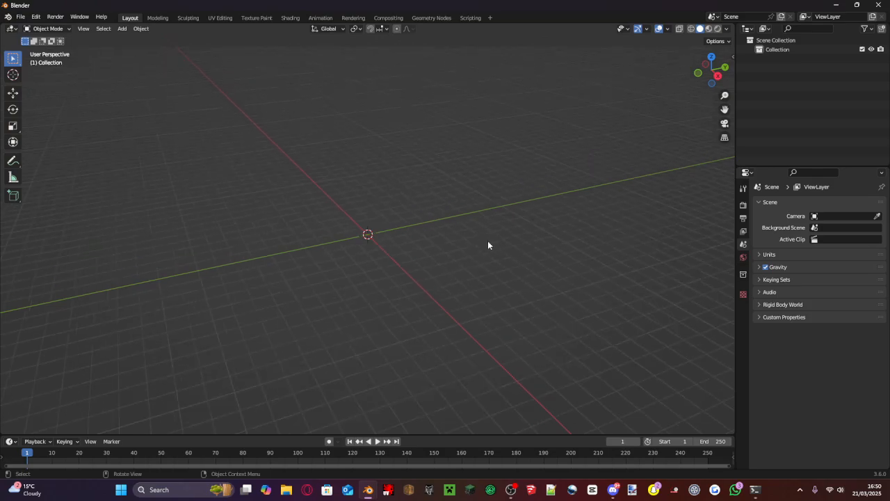
- Show the viewport sidebar and look over the MKW Utils tools
{"action": "key", "text": "n"}
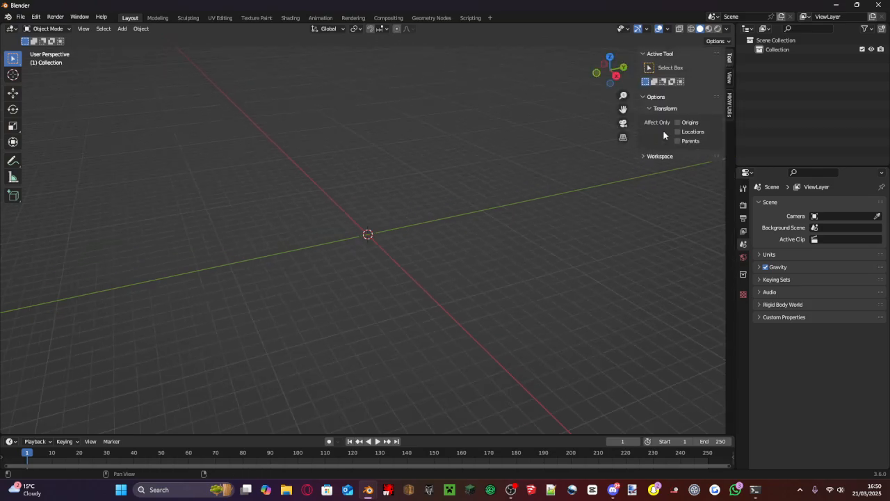
{"action": "left_click", "coordinate": [730, 112]}
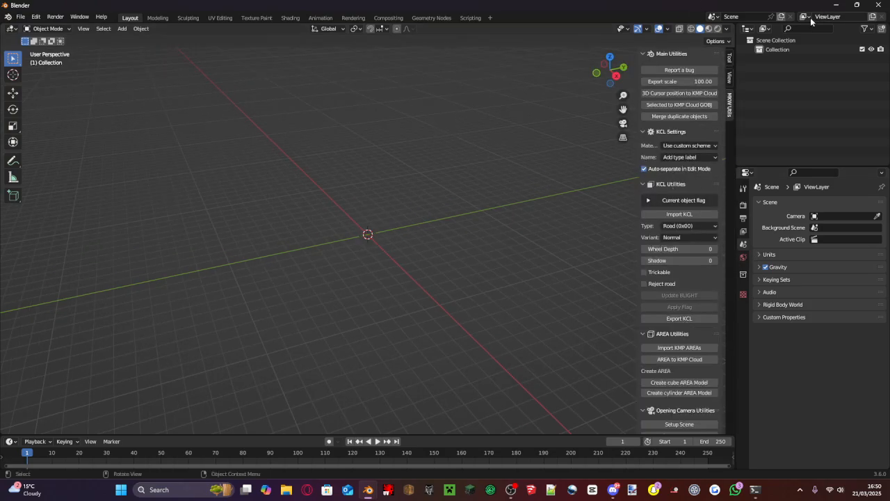
{"action": "left_click", "coordinate": [729, 61]}
{"action": "middle_click_drag", "start_coordinate": [491, 144], "coordinate": [461, 173]}
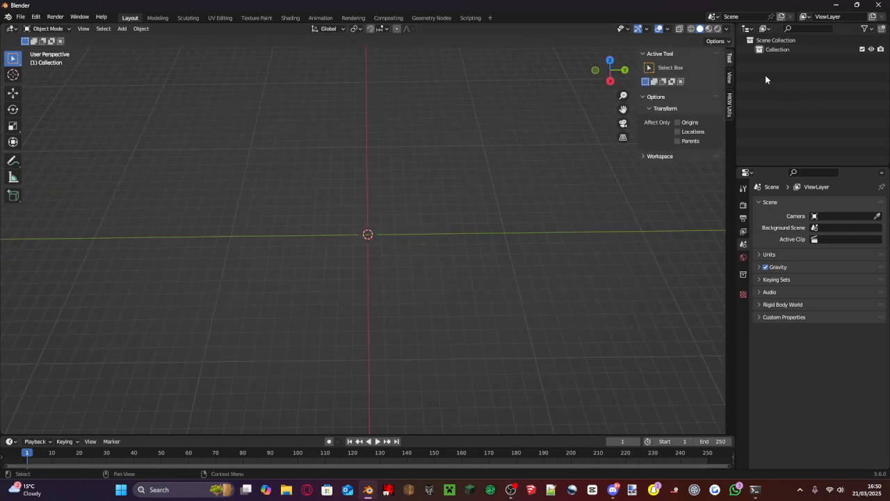
- Set the viewport's clip end distance to 100000 m
{"action": "left_click", "coordinate": [729, 76]}
{"action": "left_click", "coordinate": [683, 86]}
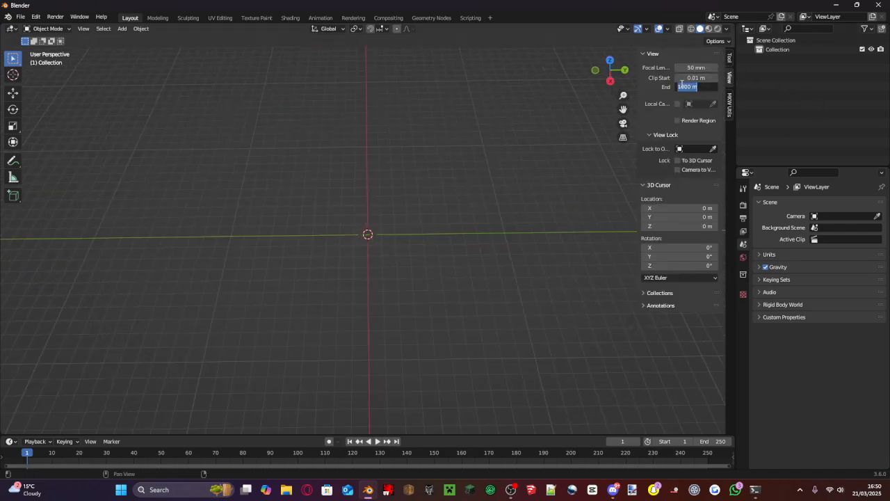
{"action": "left_click", "coordinate": [682, 86]}
{"action": "type", "text": "00"}
{"action": "key", "text": "Return"}
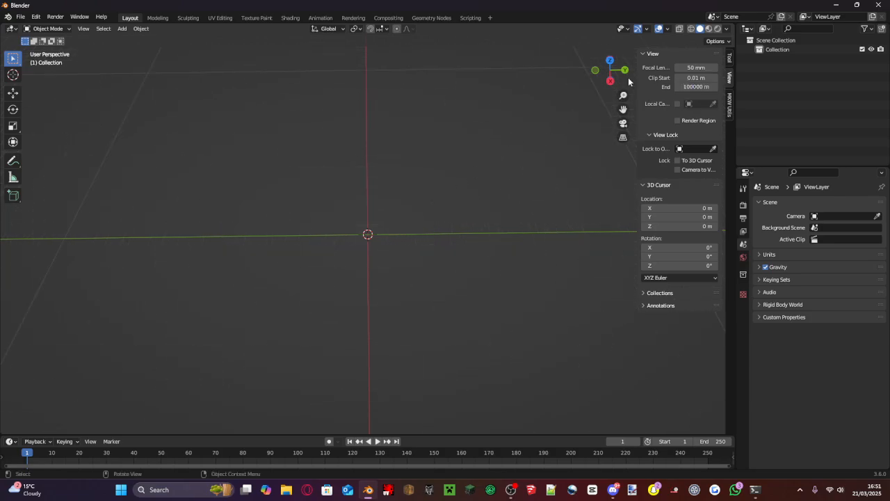
- Switch the viewport to the top orthographic view and add a plane mesh at the origin
{"action": "left_click", "coordinate": [612, 58]}
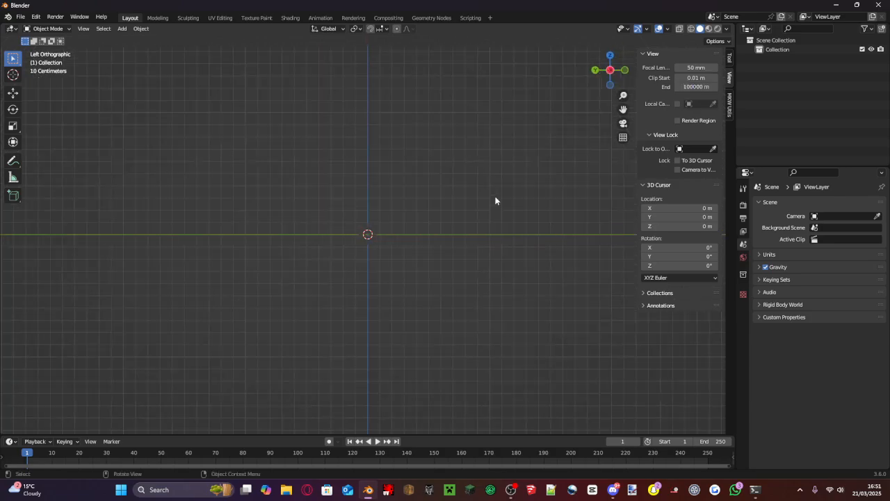
{"action": "scroll", "coordinate": [485, 209], "scroll_direction": "up", "scroll_amount": 5}
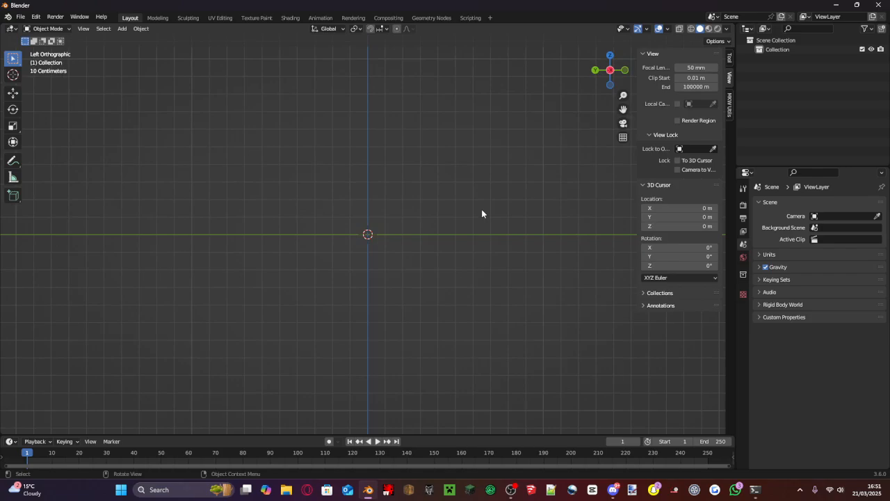
{"action": "left_click", "coordinate": [611, 55]}
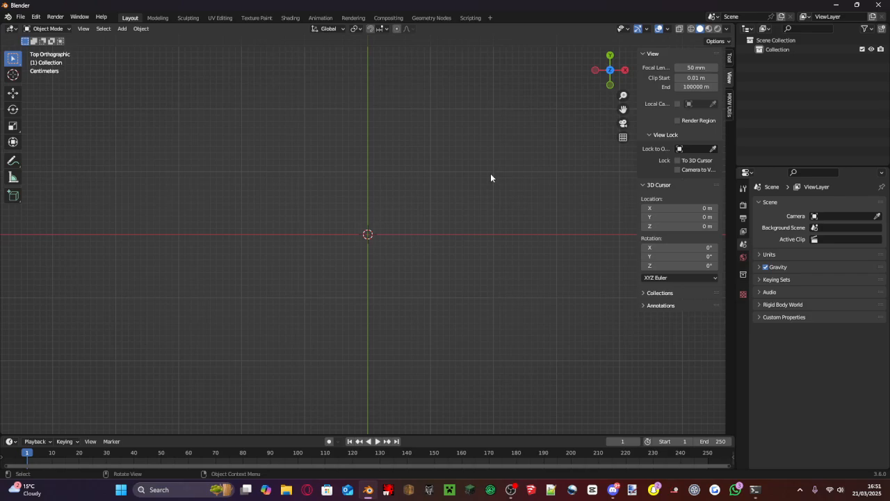
{"action": "key", "text": "shift+a"}
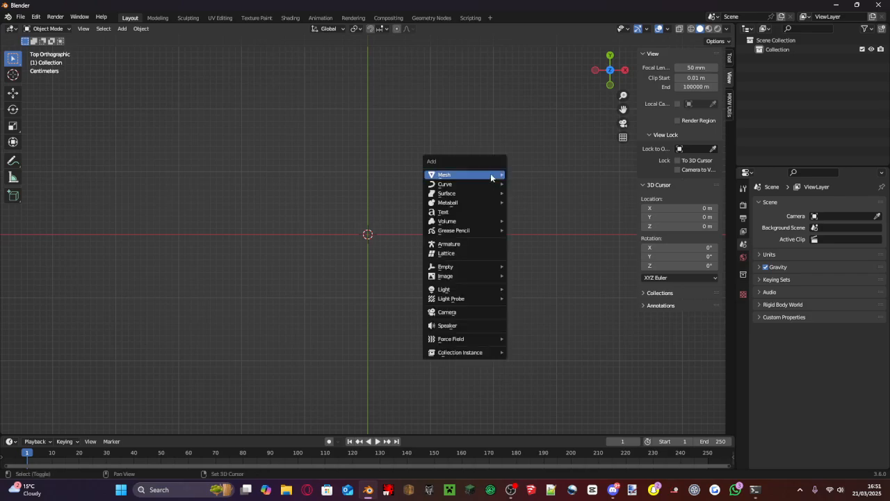
{"action": "mouse_move", "coordinate": [491, 177]}
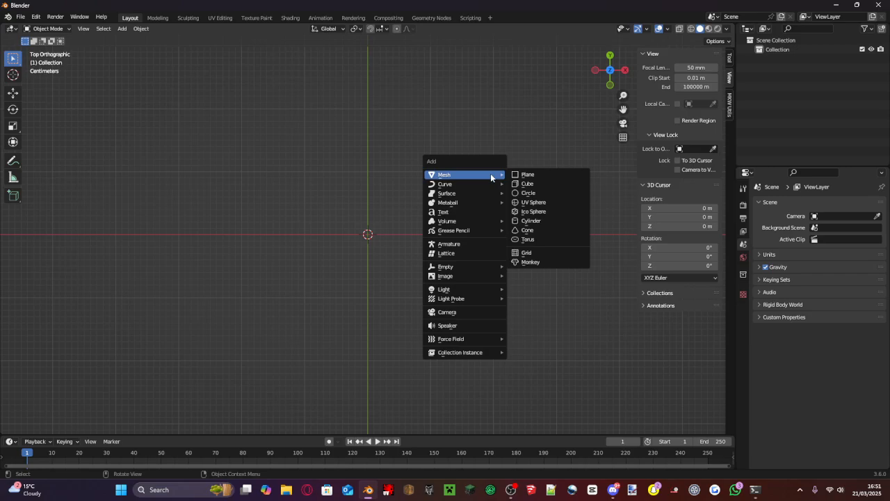
{"action": "left_click", "coordinate": [527, 175]}
{"action": "scroll", "coordinate": [461, 223], "scroll_direction": "down", "scroll_amount": 5}
{"action": "scroll", "coordinate": [461, 222], "scroll_direction": "up", "scroll_amount": 4}
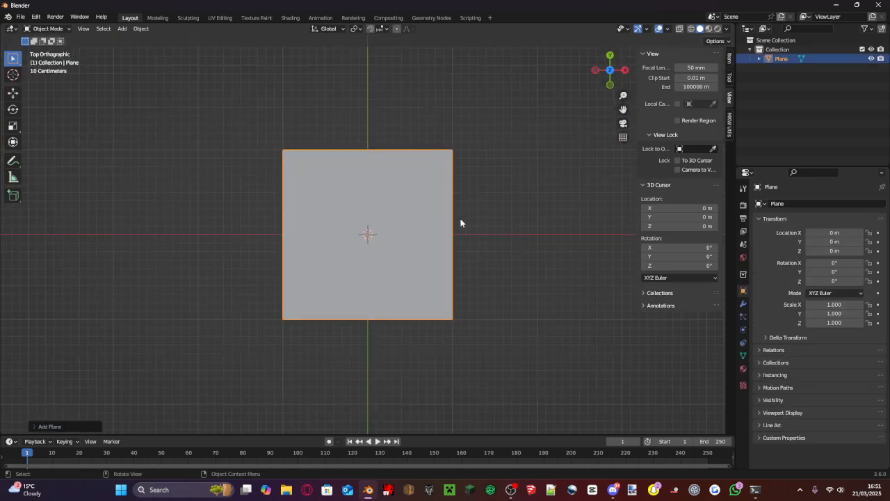
{"action": "middle_click_drag", "start_coordinate": [499, 132], "coordinate": [622, 447]}
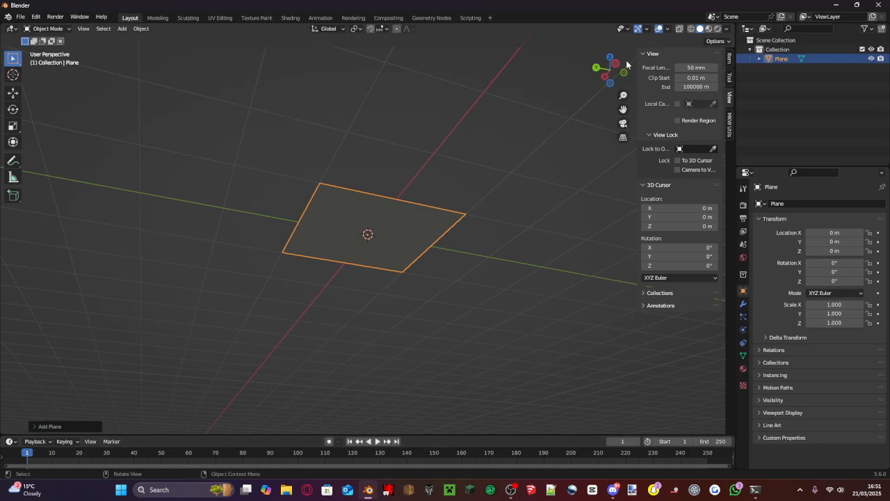
{"action": "left_click", "coordinate": [606, 63]}
{"action": "left_click", "coordinate": [608, 55]}
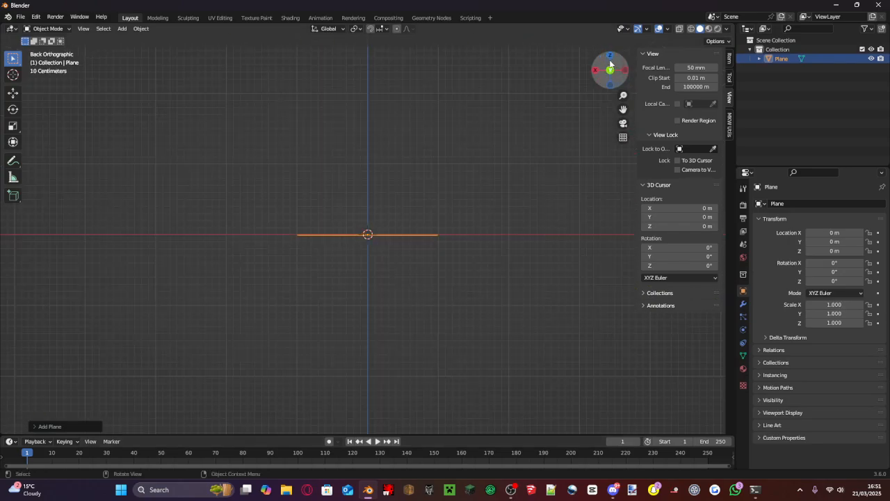
{"action": "left_click", "coordinate": [609, 68]}
{"action": "left_click", "coordinate": [610, 56]}
{"action": "scroll", "coordinate": [413, 172], "scroll_direction": "down", "scroll_amount": 2}
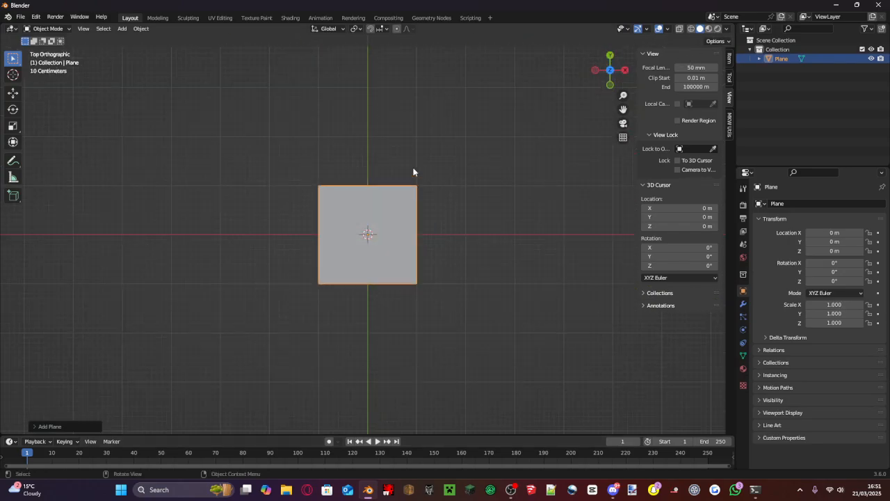
{"action": "key", "text": "Tab"}
{"action": "key", "text": "Tab"}
{"action": "key", "text": "Tab"}
{"action": "key", "text": "Tab"}
{"action": "key", "text": "Tab"}
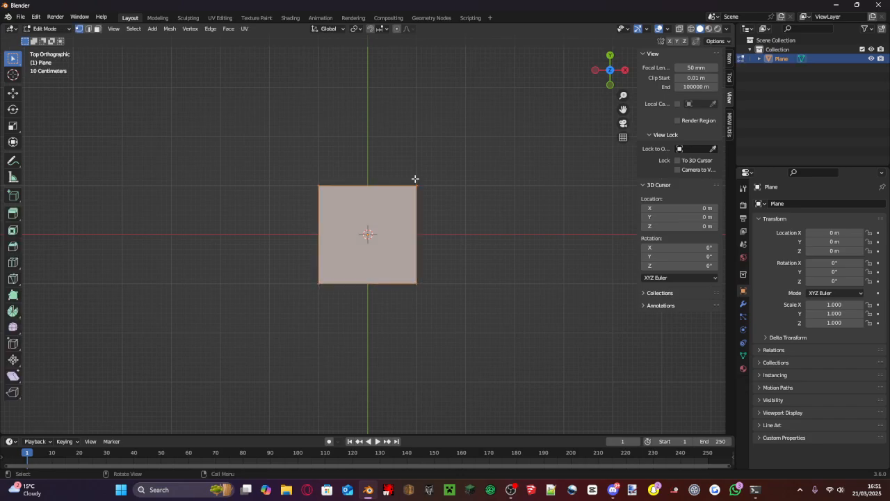
{"action": "key", "text": "Tab"}
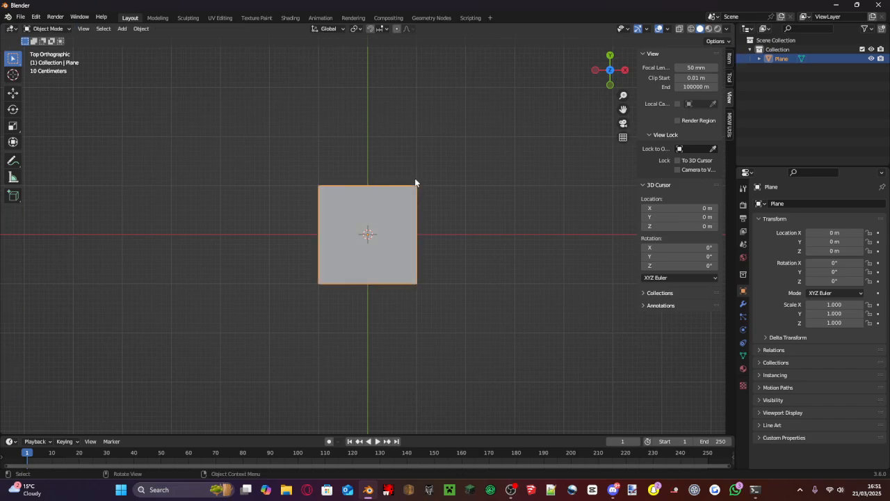
{"action": "left_click", "coordinate": [614, 71]}
{"action": "left_click", "coordinate": [625, 69]}
{"action": "left_click", "coordinate": [610, 56]}
{"action": "scroll", "coordinate": [441, 176], "scroll_direction": "down", "scroll_amount": 2}
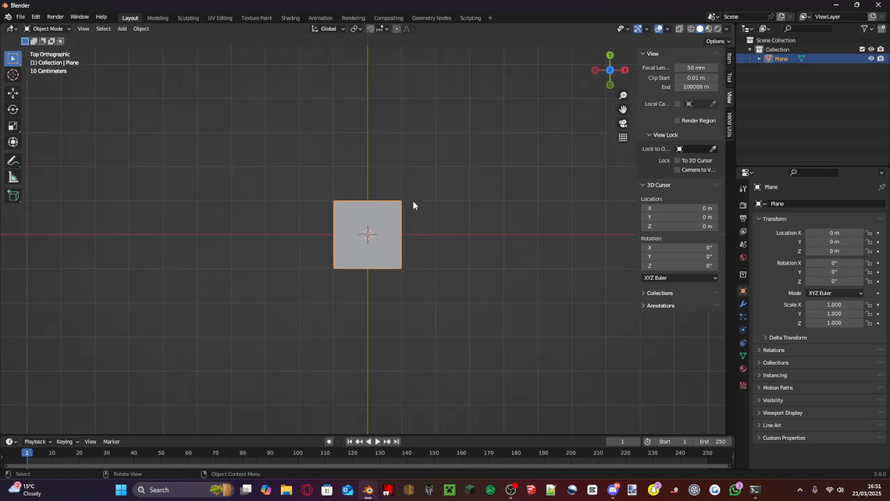
- Try moving the plane about 0.89 m in the negative X direction, and reset its location to the origin
{"action": "key", "text": "g"}
{"action": "key", "text": "x"}
{"action": "left_click", "coordinate": [384, 209]}
{"action": "scroll", "coordinate": [383, 235], "scroll_direction": "up", "scroll_amount": 4}
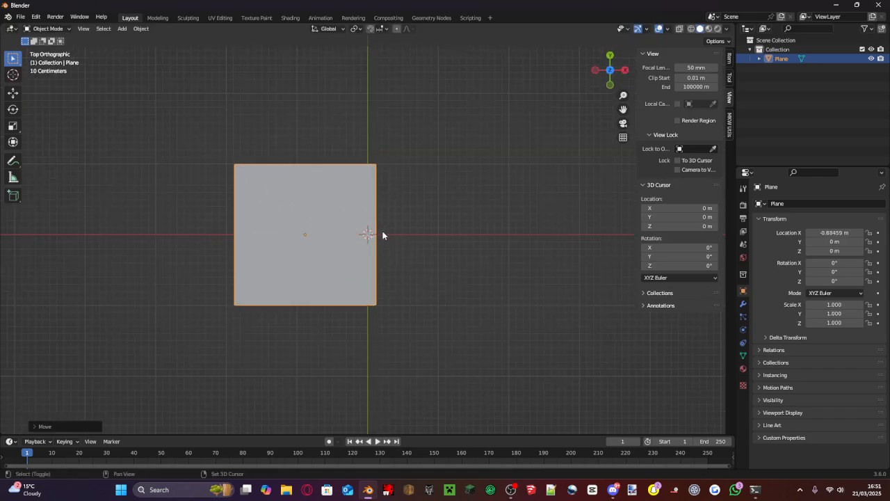
{"action": "middle_click_drag", "start_coordinate": [384, 234], "coordinate": [485, 231], "text": "shift"}
{"action": "key", "text": "alt+g"}
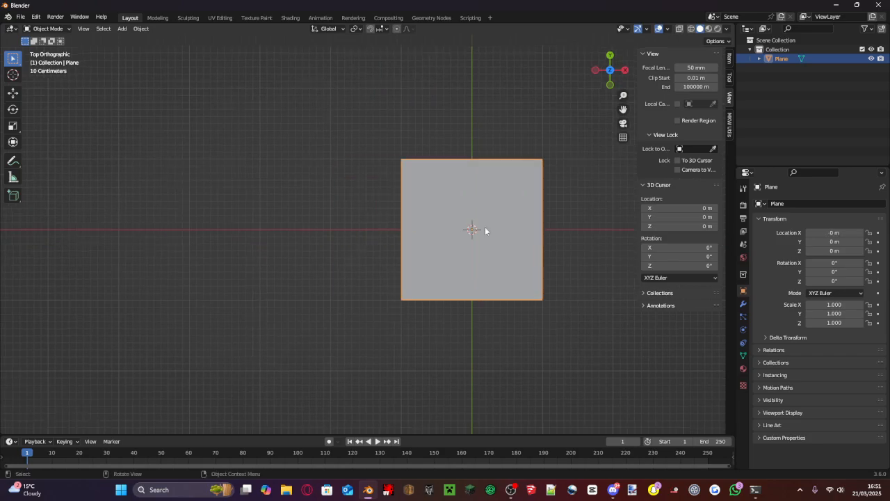
{"action": "key", "text": "Tab"}
{"action": "left_click", "coordinate": [478, 226]}
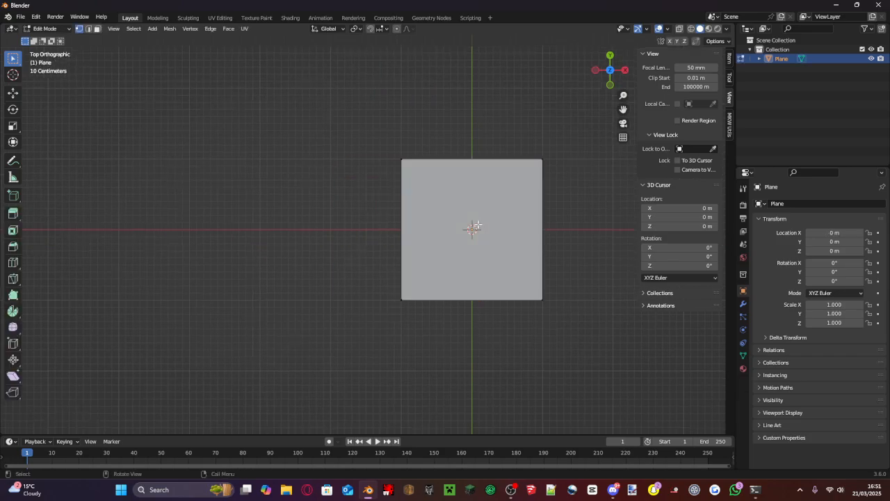
{"action": "key", "text": "ctrl+z"}
{"action": "key", "text": "ctrl+z"}
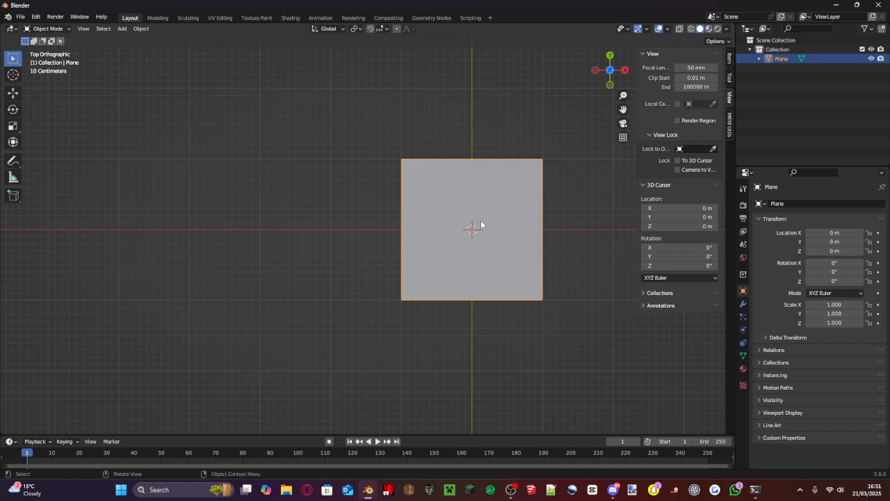
- Try moving the plane in the positive X direction, and clear its location again
{"action": "key", "text": "g"}
{"action": "key", "text": "x"}
{"action": "left_click", "coordinate": [560, 228]}
{"action": "key", "text": "alt+g"}
- Scale the plane up uniformly to about 3.62 on all axes
{"action": "key", "text": "s"}
{"action": "left_click", "coordinate": [66, 227]}
- Clear the plane's scale
{"action": "key", "text": "ctrl+s"}
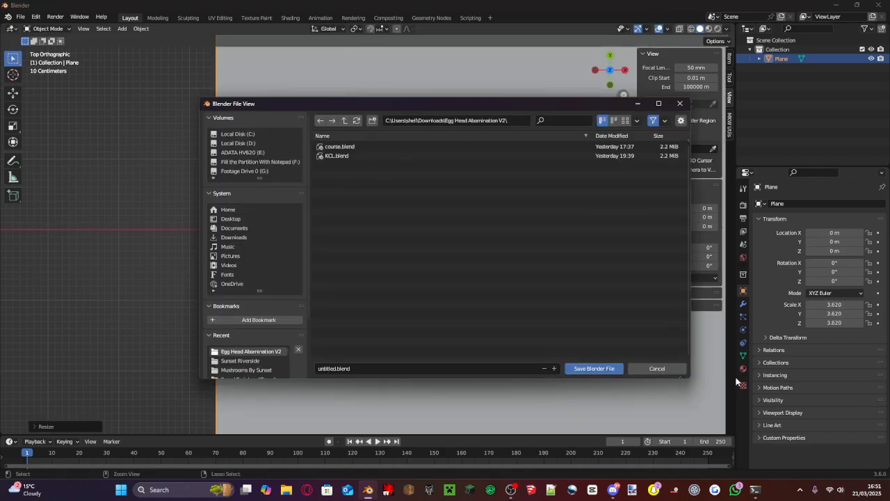
{"action": "left_click", "coordinate": [660, 369]}
{"action": "key", "text": "alt+s"}
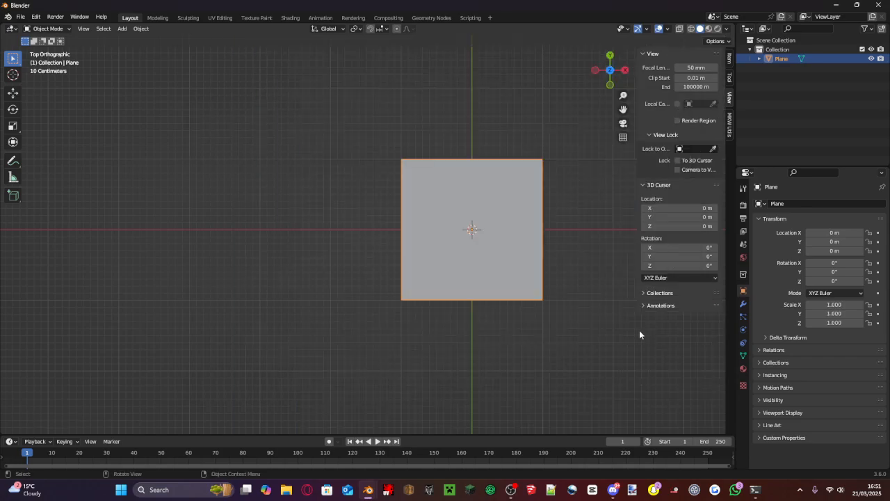
- Enter Edit Mode on the plane and switch to edge selection with nothing selected
{"action": "left_click", "coordinate": [48, 29]}
{"action": "left_click", "coordinate": [48, 46]}
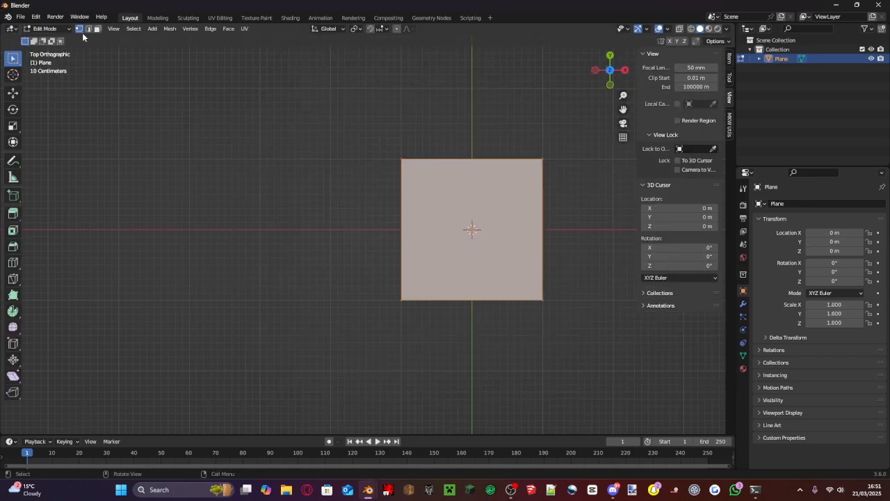
{"action": "left_click", "coordinate": [91, 29]}
{"action": "left_click", "coordinate": [206, 161]}
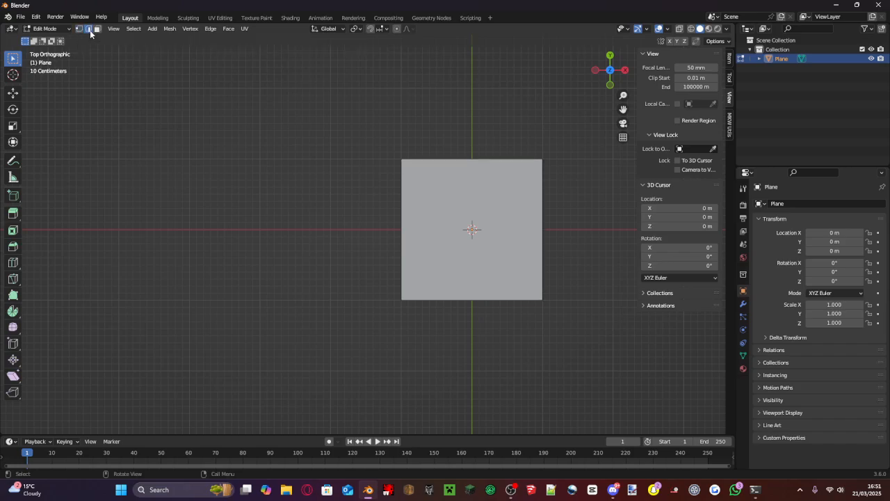
- Try extruding the plane's edge on the positive Y side outward, and undo the extrusion
{"action": "scroll", "coordinate": [473, 162], "scroll_direction": "down", "scroll_amount": 3}
{"action": "left_click", "coordinate": [473, 162]}
{"action": "key", "text": "e"}
{"action": "left_click", "coordinate": [460, 89]}
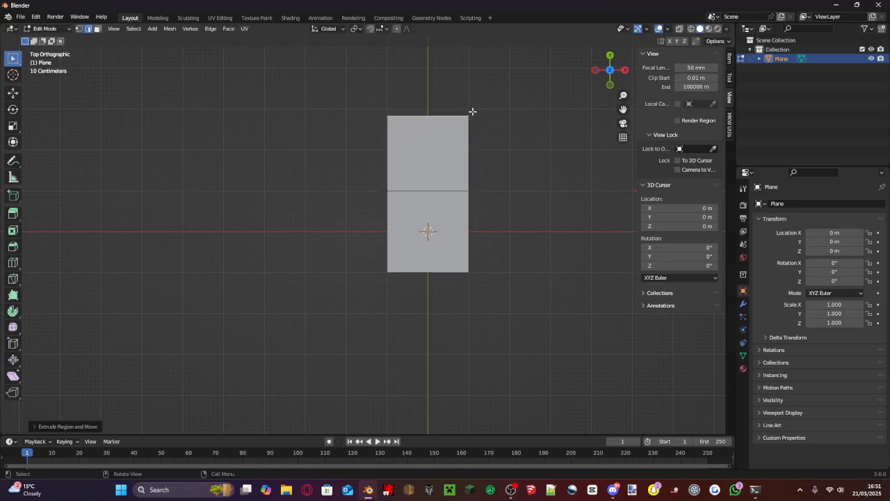
{"action": "right_click_drag", "start_coordinate": [408, 165], "coordinate": [356, 160], "text": "shift"}
{"action": "right_click", "coordinate": [387, 173], "text": "shift"}
{"action": "key", "text": "ctrl+z"}
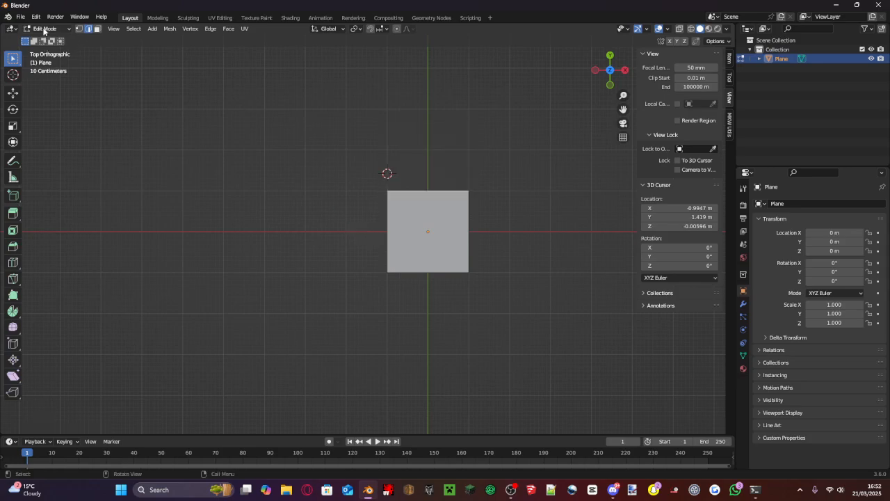
- Set the 3D cursor's X, Y and Z location to 0
{"action": "scroll", "coordinate": [367, 230], "scroll_direction": "up", "scroll_amount": 3}
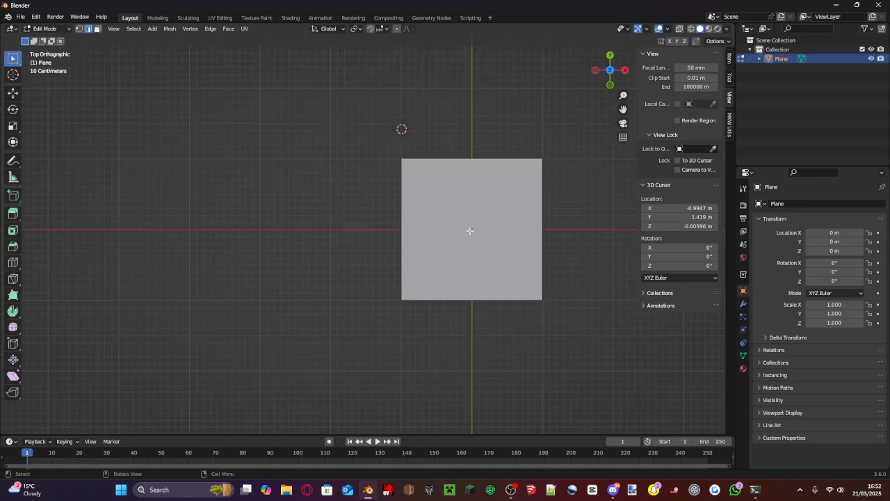
{"action": "double_click", "coordinate": [679, 208]}
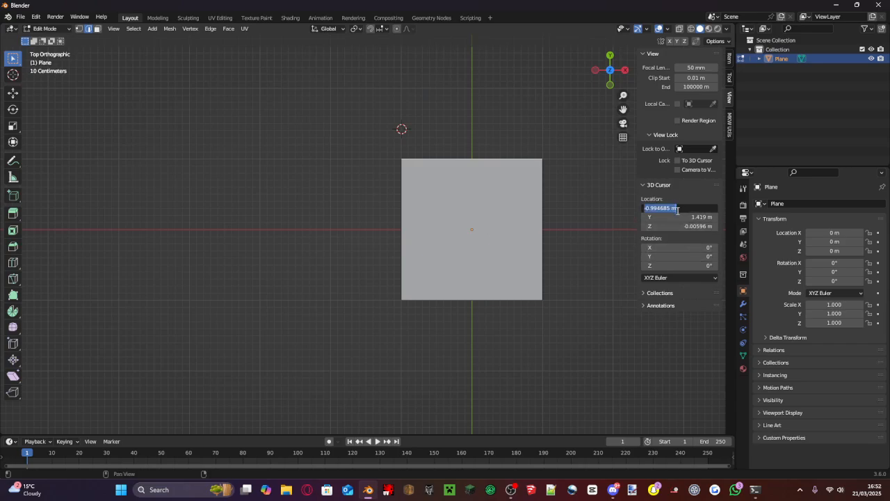
{"action": "type", "text": "0"}
{"action": "key", "text": "Tab"}
{"action": "type", "text": "0"}
{"action": "key", "text": "Tab"}
{"action": "type", "text": "0"}
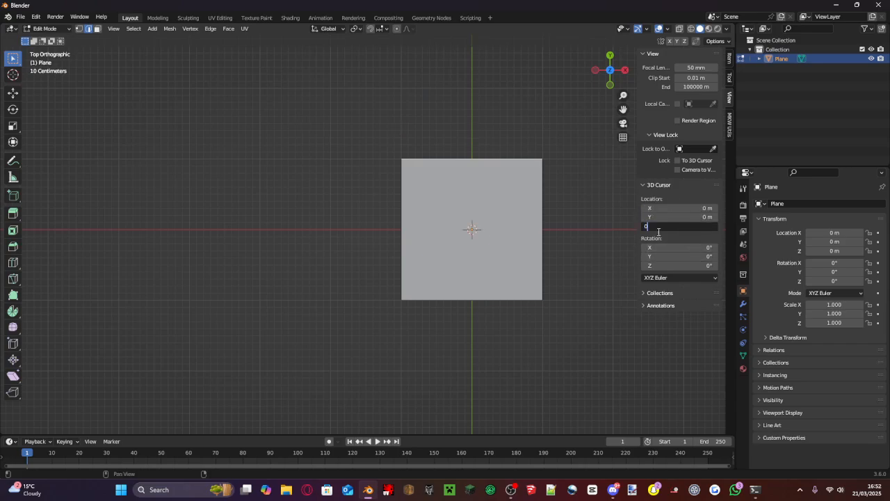
{"action": "key", "text": "Return"}
- Switch to face selection, select the plane's face, and keep the viewport in top orthographic view
{"action": "scroll", "coordinate": [536, 217], "scroll_direction": "up", "scroll_amount": 3}
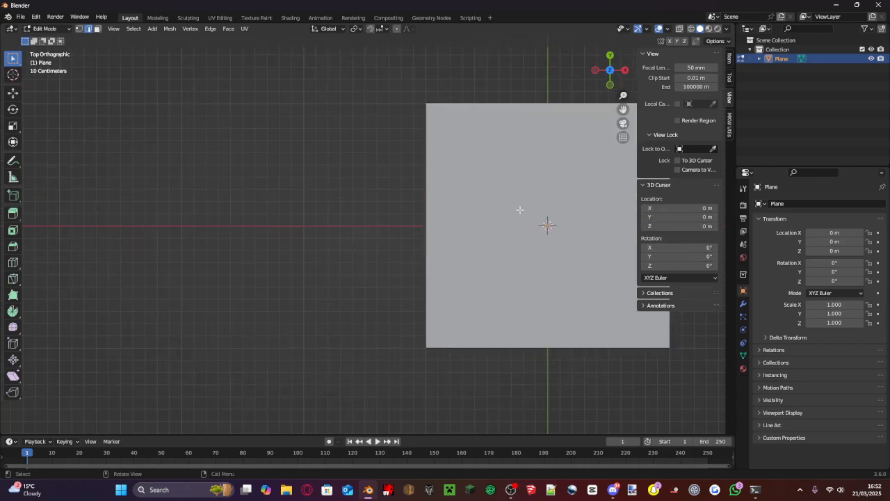
{"action": "left_click", "coordinate": [97, 28]}
{"action": "left_click", "coordinate": [516, 210]}
{"action": "scroll", "coordinate": [516, 210], "scroll_direction": "down", "scroll_amount": 3}
{"action": "scroll", "coordinate": [491, 176], "scroll_direction": "up", "scroll_amount": 2}
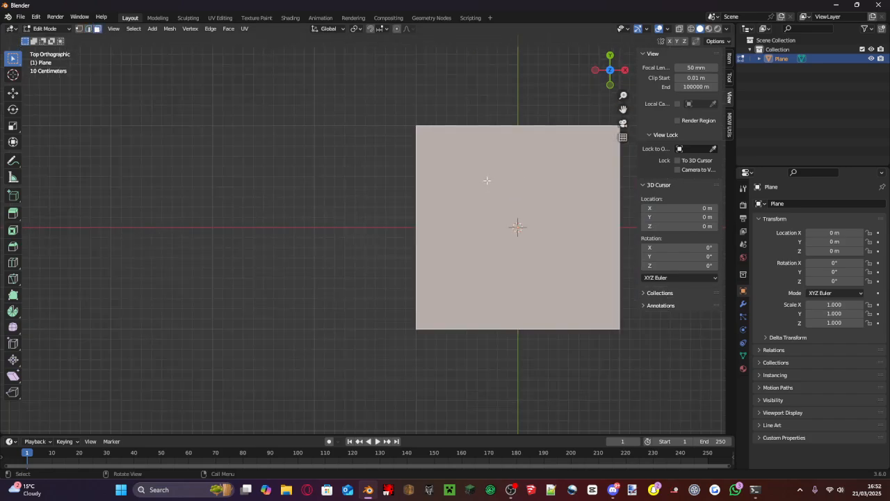
{"action": "middle_click", "coordinate": [488, 182]}
{"action": "scroll", "coordinate": [555, 144], "scroll_direction": "down", "scroll_amount": 6}
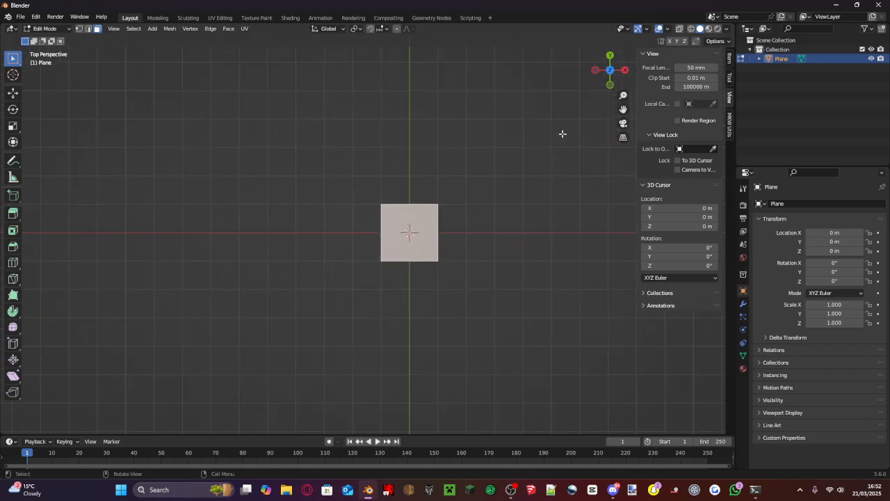
{"action": "left_click", "coordinate": [611, 73]}
{"action": "scroll", "coordinate": [446, 232], "scroll_direction": "up", "scroll_amount": 7}
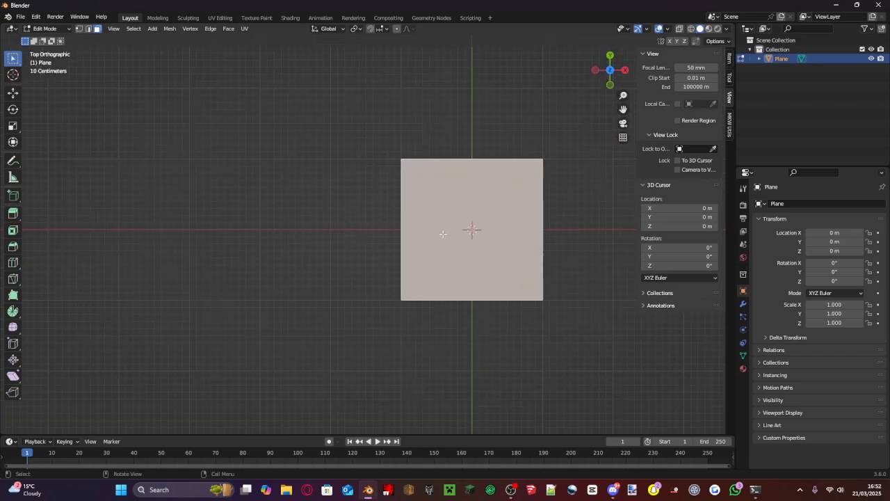
- Try subdividing the plane's face three times in a row, and undo all the subdivisions
{"action": "scroll", "coordinate": [450, 231], "scroll_direction": "down", "scroll_amount": 1}
{"action": "right_click", "coordinate": [451, 231]}
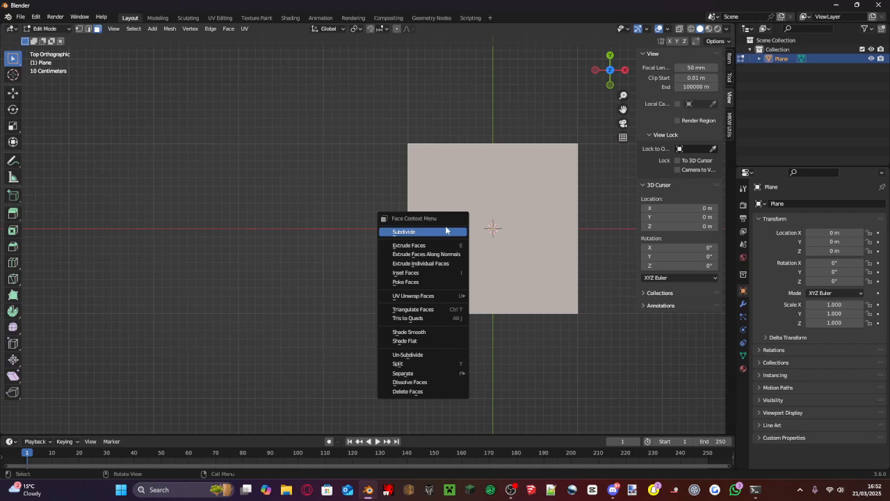
{"action": "left_click", "coordinate": [447, 233]}
{"action": "right_click", "coordinate": [447, 232]}
{"action": "left_click", "coordinate": [447, 233]}
{"action": "right_click", "coordinate": [447, 233]}
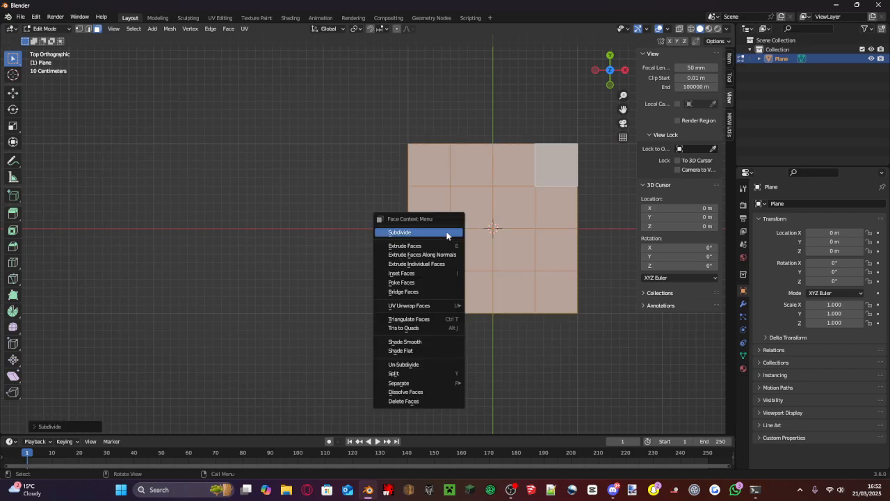
{"action": "left_click", "coordinate": [446, 233]}
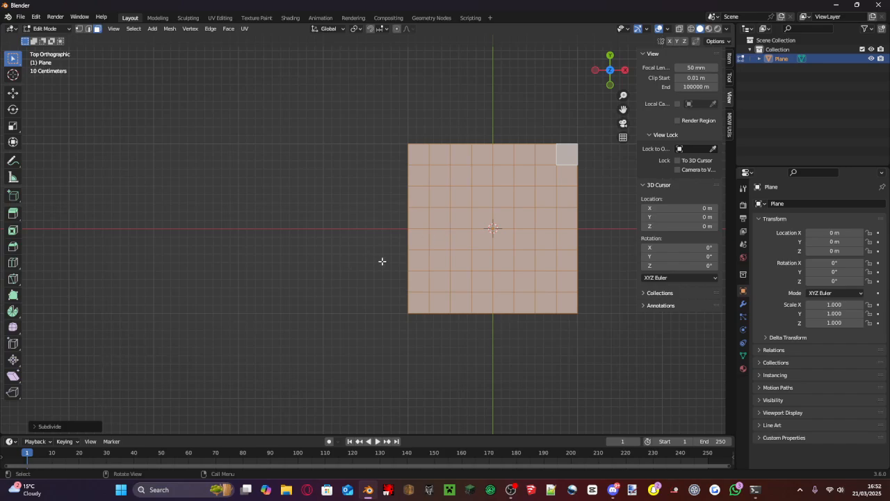
{"action": "key", "text": "ctrl+z"}
{"action": "key", "text": "ctrl+z"}
{"action": "key", "text": "ctrl+z"}
- Subdivide the plane's face with the number of cuts set to 5
{"action": "right_click", "coordinate": [443, 229]}
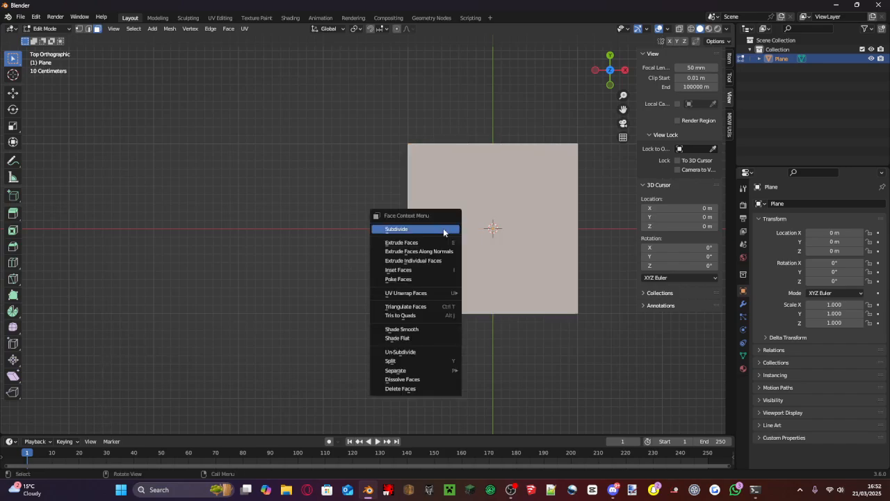
{"action": "left_click", "coordinate": [443, 228]}
{"action": "left_click", "coordinate": [54, 427]}
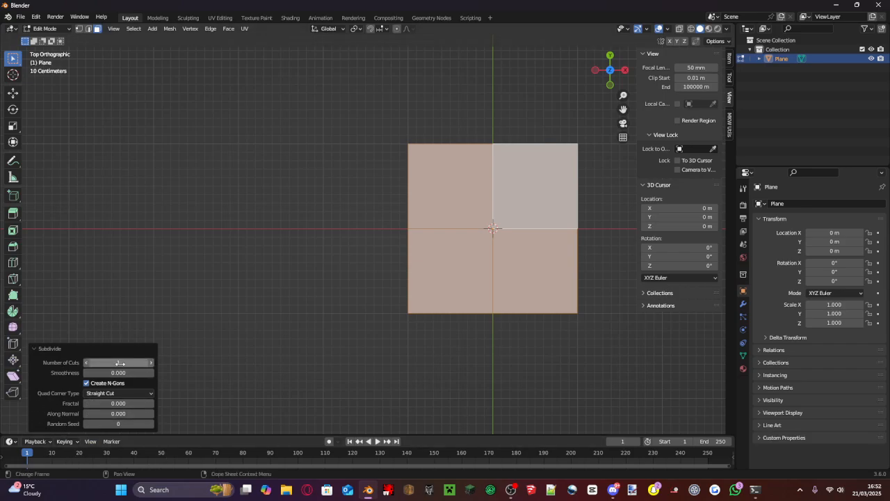
{"action": "left_click", "coordinate": [151, 362]}
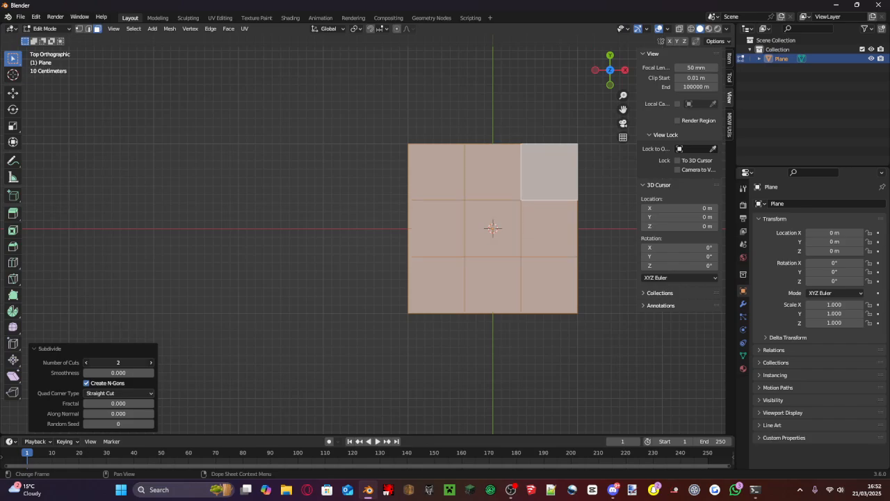
{"action": "left_click", "coordinate": [151, 363]}
{"action": "left_click", "coordinate": [151, 362]}
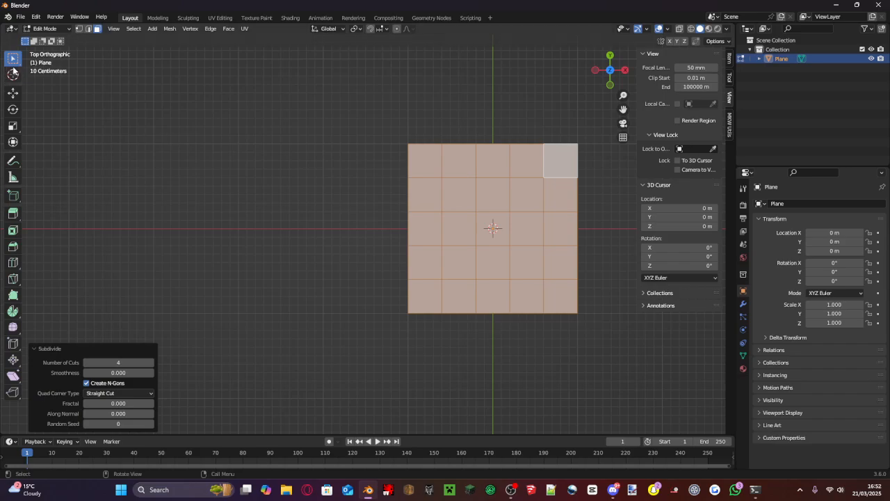
{"action": "left_click", "coordinate": [151, 363]}
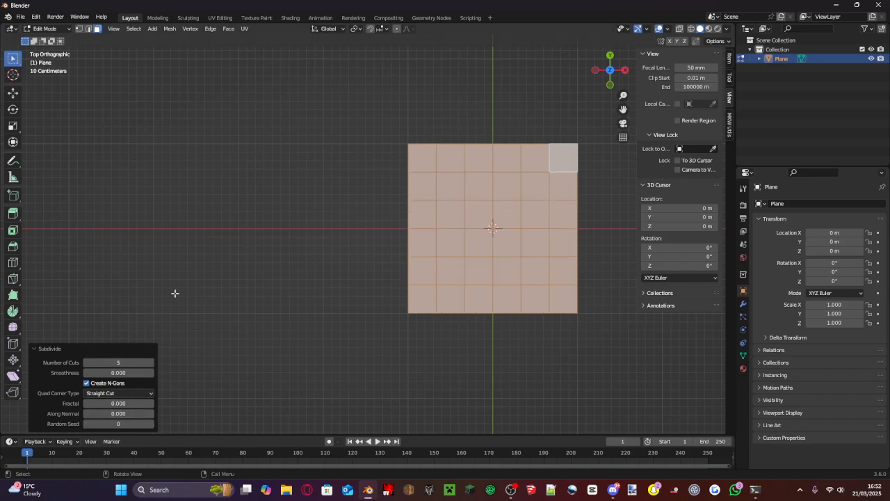
- Switch to vertex selection, turn on the Statistics overlay, and deselect the mesh
{"action": "left_click", "coordinate": [78, 28]}
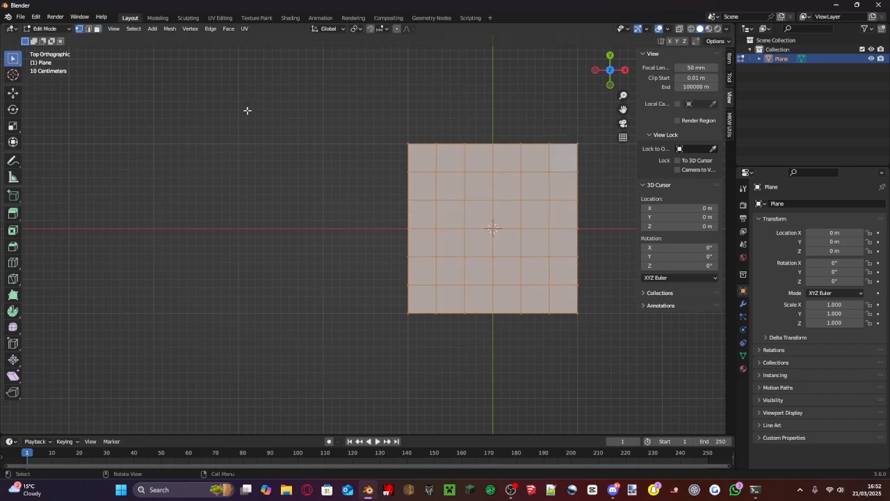
{"action": "left_click", "coordinate": [668, 30]}
{"action": "left_click", "coordinate": [666, 30]}
{"action": "left_click", "coordinate": [612, 104]}
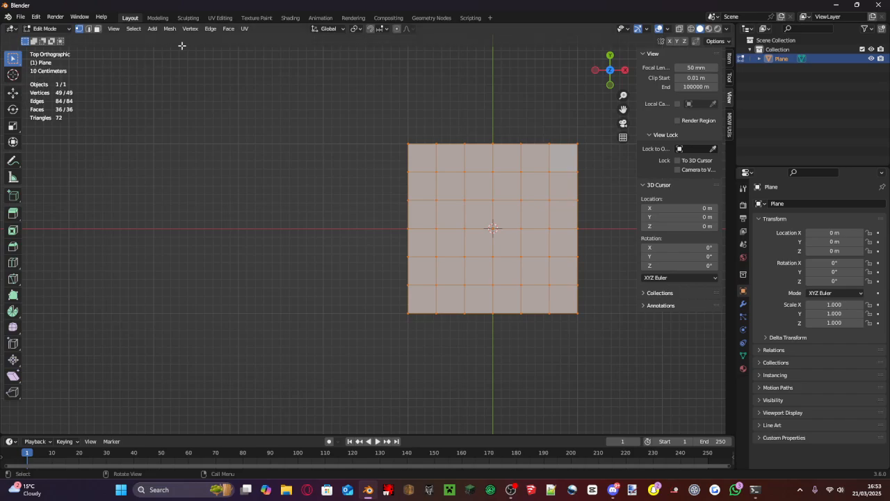
{"action": "left_click_drag", "start_coordinate": [79, 103], "coordinate": [26, 89]}
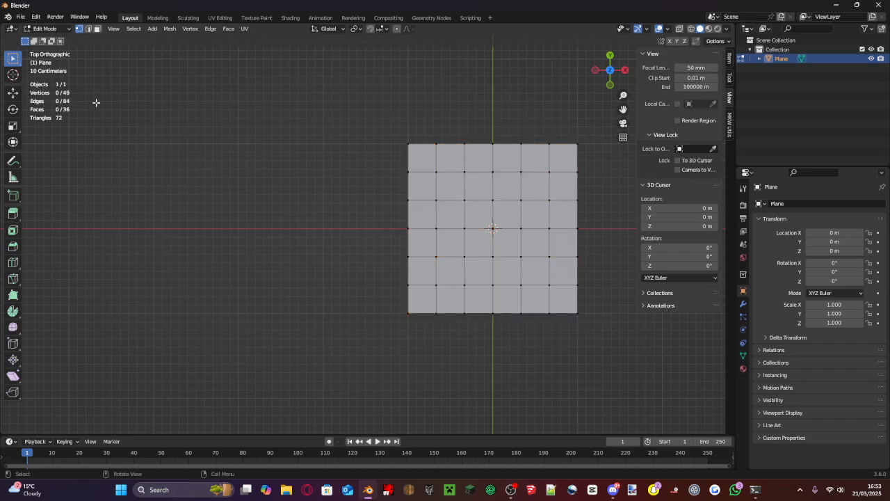
- Switch to edge selection and select the row of edges along the plane's positive Y border
{"action": "left_click", "coordinate": [88, 28]}
{"action": "left_click_drag", "start_coordinate": [400, 123], "coordinate": [588, 159]}
{"action": "scroll", "coordinate": [570, 171], "scroll_direction": "down", "scroll_amount": 1}
{"action": "scroll", "coordinate": [554, 176], "scroll_direction": "up", "scroll_amount": 1}
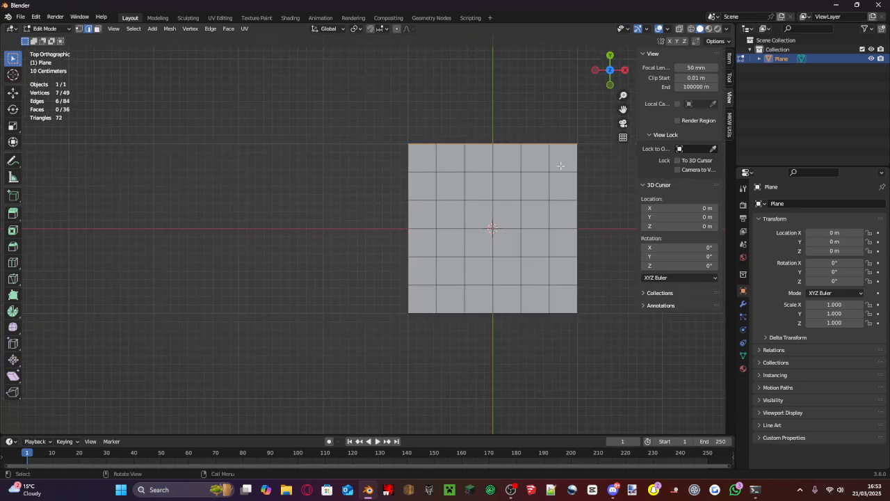
- In vertex selection, move the five inner vertex columns of the plane by -0.00133623 m along Z
{"action": "left_click", "coordinate": [80, 29]}
{"action": "left_click", "coordinate": [408, 126]}
{"action": "left_click_drag", "start_coordinate": [432, 120], "coordinate": [566, 354]}
{"action": "middle_click_drag", "start_coordinate": [559, 342], "coordinate": [585, 180]}
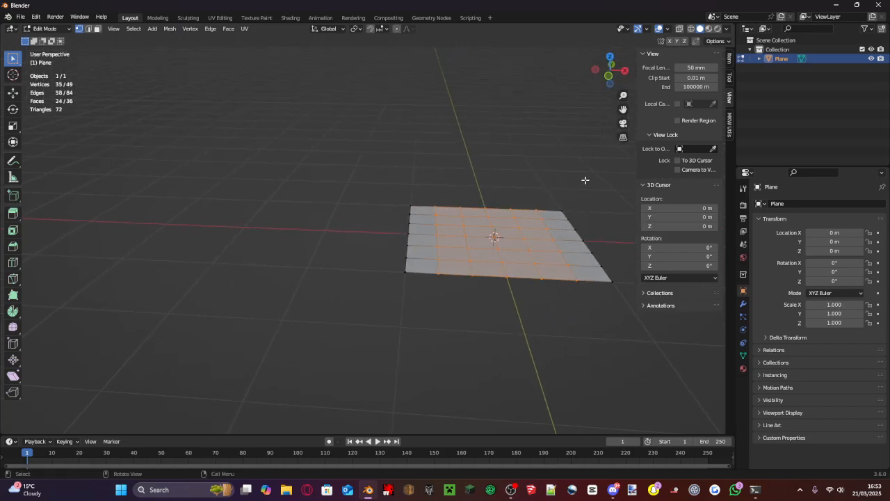
{"action": "scroll", "coordinate": [565, 167], "scroll_direction": "up", "scroll_amount": 3}
{"action": "middle_click_drag", "start_coordinate": [533, 223], "coordinate": [428, 220], "text": "shift"}
{"action": "key", "text": "g"}
{"action": "key", "text": "z"}
{"action": "left_click", "coordinate": [429, 214]}
{"action": "left_click", "coordinate": [99, 392]}
{"action": "left_click", "coordinate": [94, 392]}
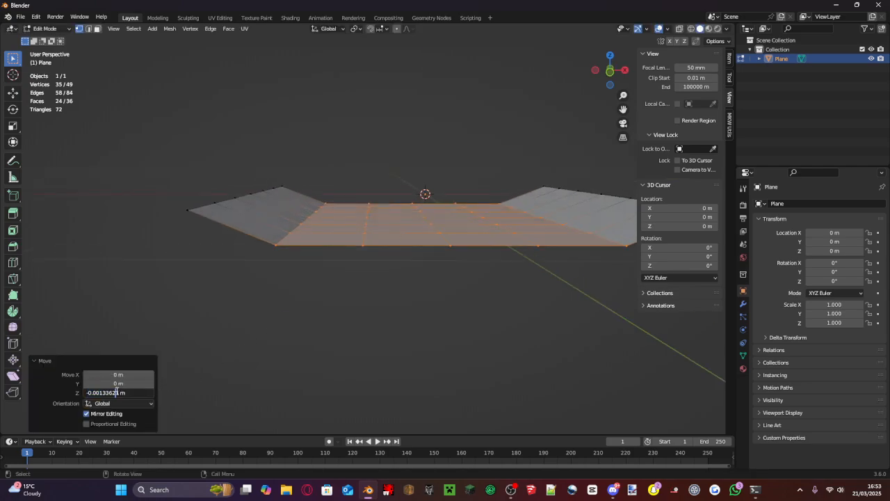
{"action": "key", "text": "ctrl+a"}
{"action": "key", "text": "Return"}
- Select the three middle vertex columns from the top view and move them by the same -0.00133623 m along Z
{"action": "middle_click_drag", "start_coordinate": [330, 245], "coordinate": [328, 249]}
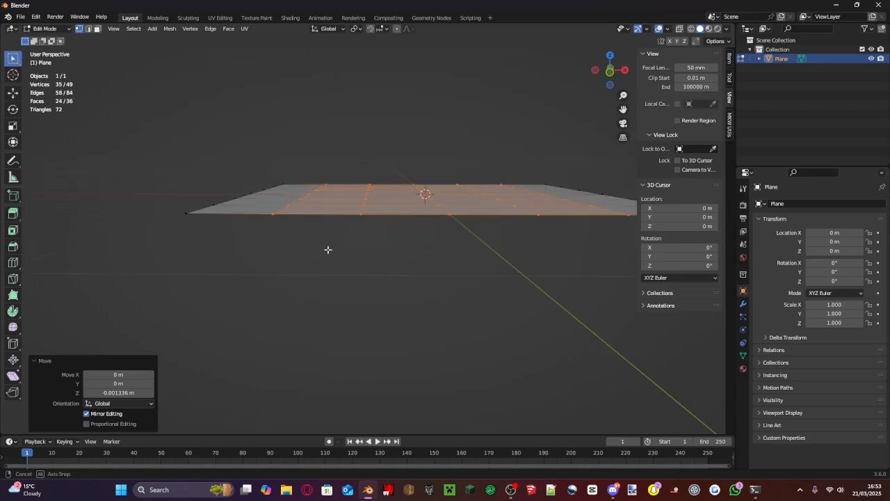
{"action": "left_click", "coordinate": [611, 57]}
{"action": "scroll", "coordinate": [423, 135], "scroll_direction": "down", "scroll_amount": 2}
{"action": "left_click", "coordinate": [368, 100]}
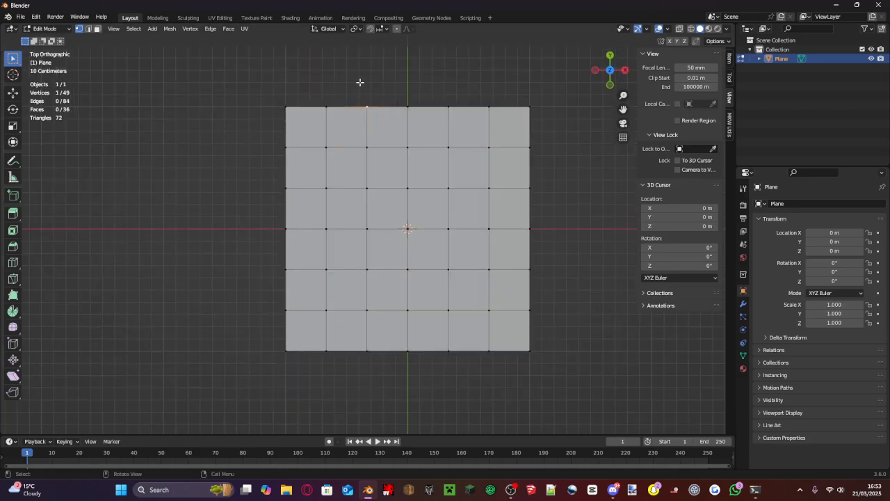
{"action": "left_click_drag", "start_coordinate": [360, 81], "coordinate": [459, 408]}
{"action": "middle_click_drag", "start_coordinate": [461, 408], "coordinate": [437, 186]}
{"action": "key", "text": "g"}
{"action": "key", "text": "z"}
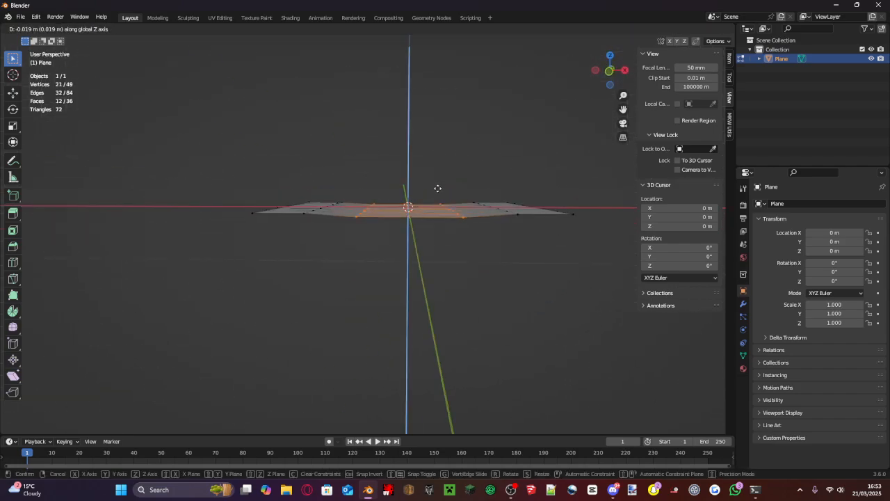
{"action": "left_click", "coordinate": [438, 188]}
{"action": "left_click", "coordinate": [131, 391]}
{"action": "key", "text": "ctrl+v"}
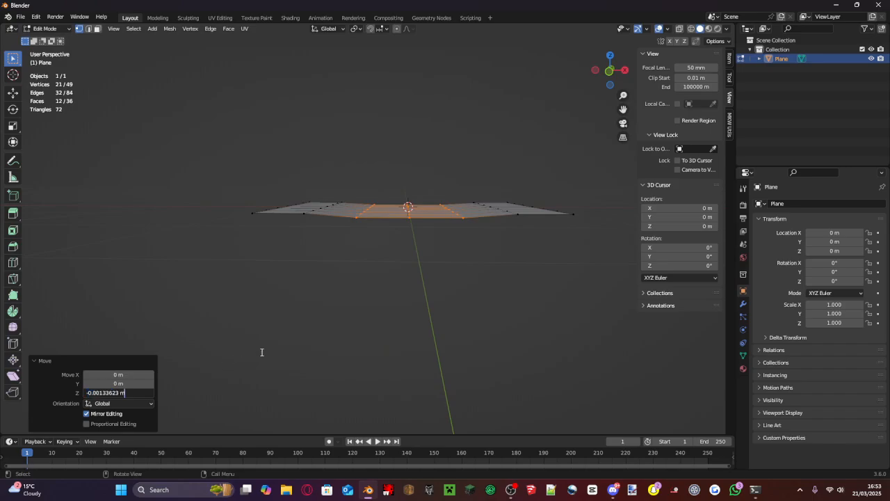
{"action": "key", "text": "Return"}
- Select all vertices of the subdivided plane
{"action": "scroll", "coordinate": [414, 283], "scroll_direction": "down", "scroll_amount": 2}
{"action": "left_click_drag", "start_coordinate": [548, 289], "coordinate": [169, 103]}
{"action": "middle_click_drag", "start_coordinate": [483, 229], "coordinate": [447, 223]}
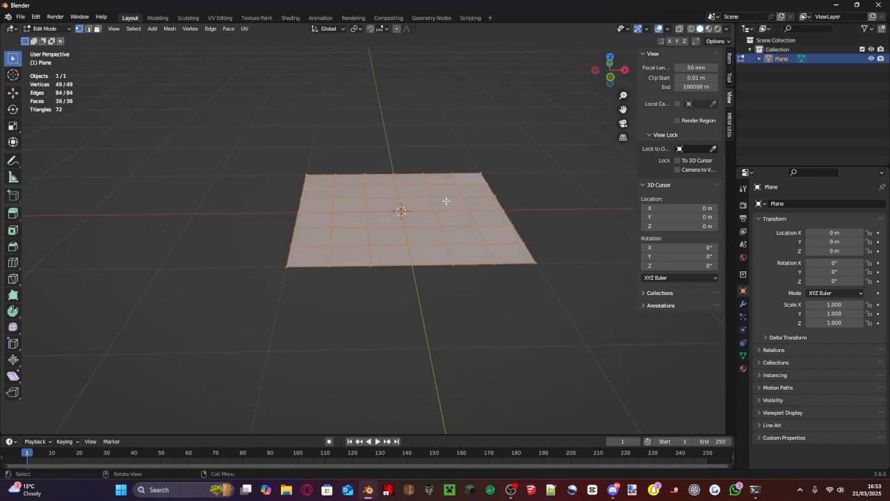
- Try scaling the whole mesh along the Z axis, and undo the scaling
{"action": "key", "text": "s"}
{"action": "key", "text": "z"}
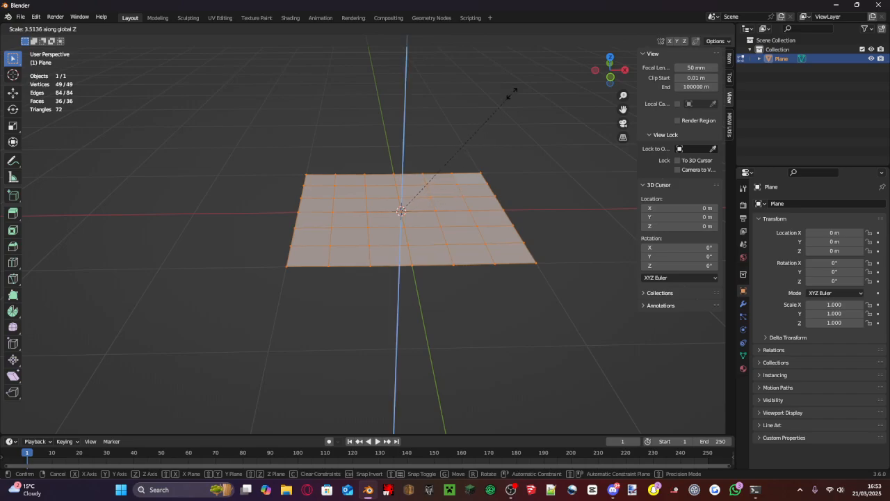
{"action": "left_click", "coordinate": [560, 413]}
{"action": "middle_click_drag", "start_coordinate": [560, 413], "coordinate": [551, 308]}
{"action": "key", "text": "ctrl+z"}
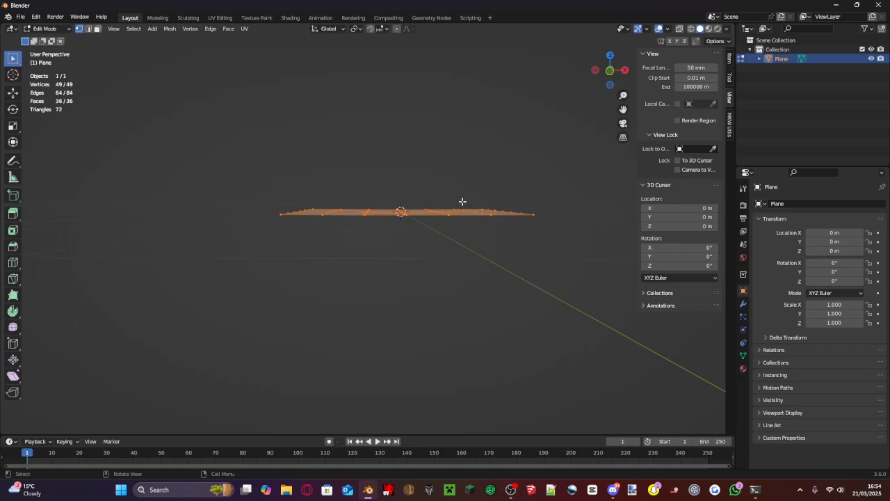
- Scale the whole mesh by about 2.89 along the Z axis
{"action": "key", "text": "s"}
{"action": "key", "text": "z"}
{"action": "left_click", "coordinate": [507, 66]}
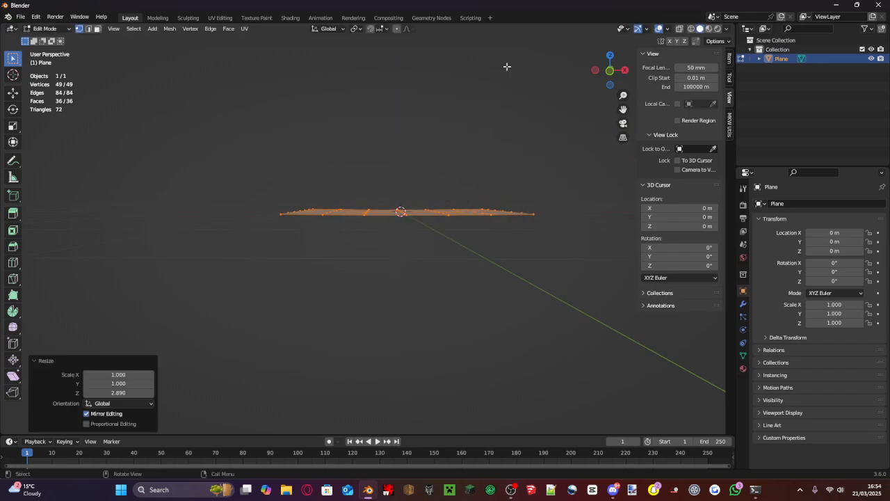
- Switch the mesh to edge selection, clear the current selection, and set the view to look straight down
{"action": "middle_click_drag", "start_coordinate": [418, 234], "coordinate": [616, 246]}
{"action": "left_click", "coordinate": [88, 29]}
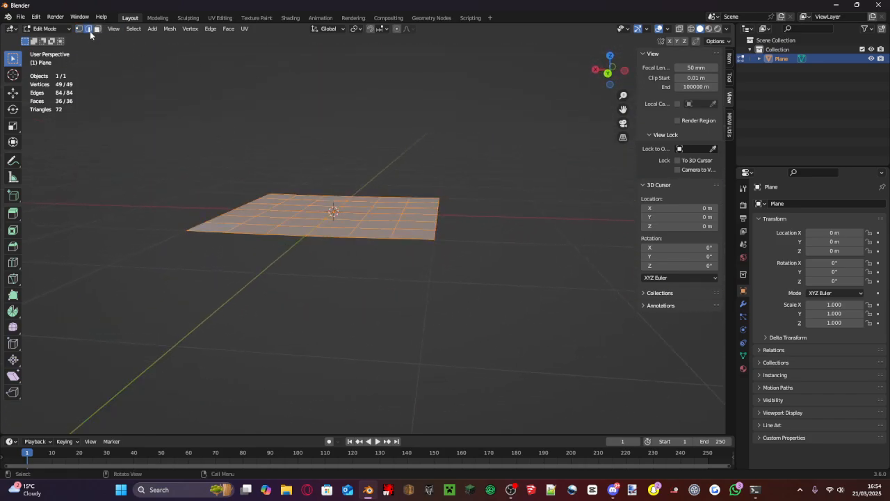
{"action": "left_click", "coordinate": [335, 75]}
{"action": "middle_click_drag", "start_coordinate": [510, 110], "coordinate": [341, 140]}
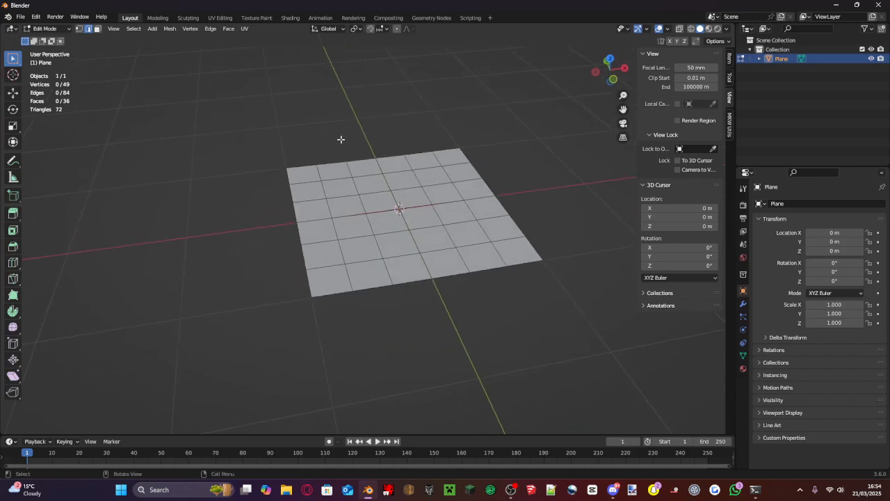
{"action": "left_click", "coordinate": [609, 60]}
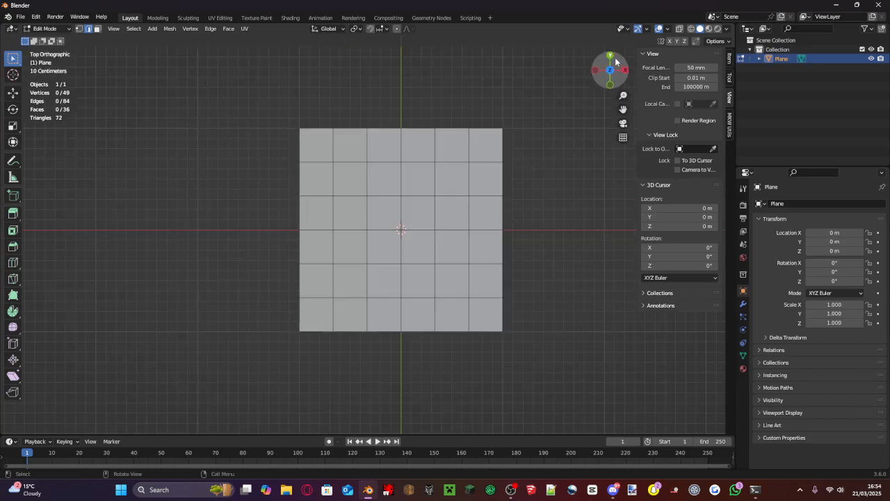
{"action": "scroll", "coordinate": [409, 190], "scroll_direction": "down", "scroll_amount": 2}
{"action": "middle_click_drag", "start_coordinate": [376, 223], "coordinate": [489, 132]}
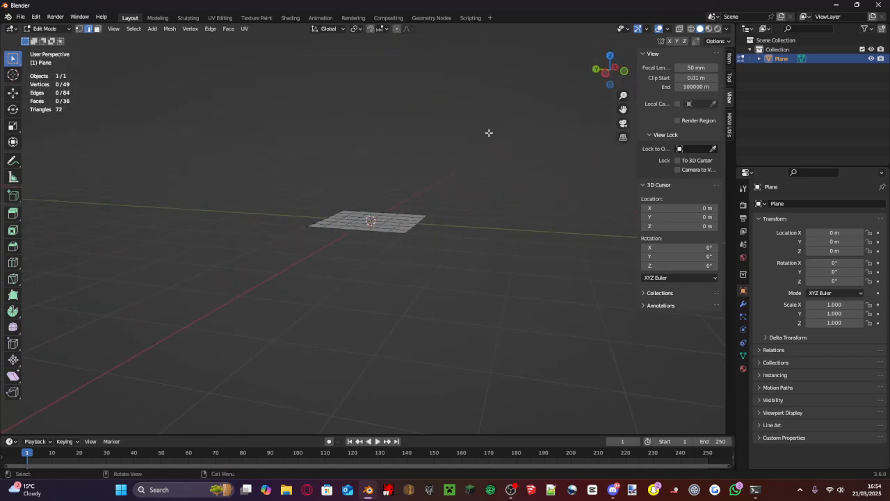
{"action": "left_click", "coordinate": [611, 57]}
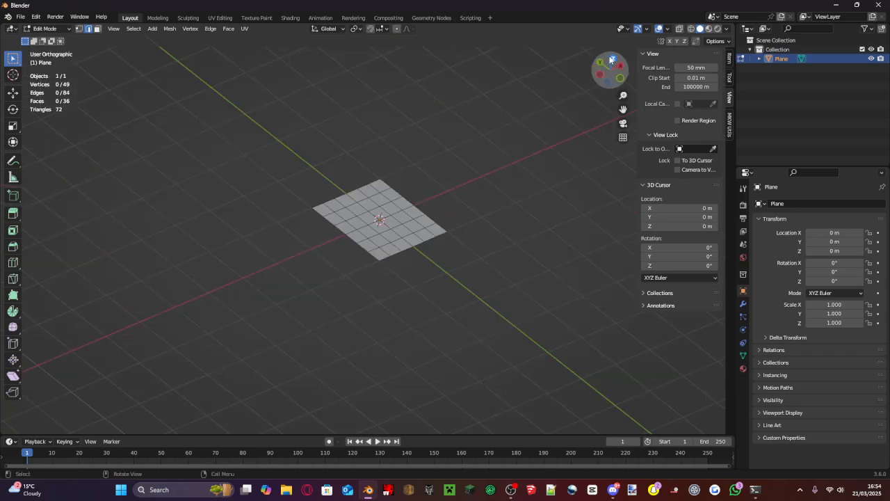
{"action": "left_click_drag", "start_coordinate": [339, 162], "coordinate": [437, 193]}
{"action": "left_click", "coordinate": [329, 136]}
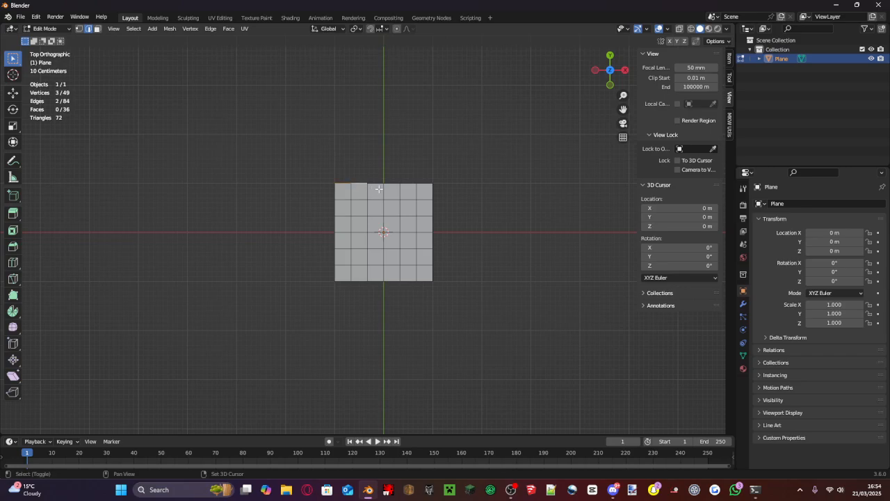
{"action": "left_click", "coordinate": [304, 130]}
{"action": "left_click_drag", "start_coordinate": [297, 123], "coordinate": [376, 149]}
{"action": "left_click_drag", "start_coordinate": [317, 146], "coordinate": [475, 192]}
{"action": "left_click_drag", "start_coordinate": [471, 133], "coordinate": [2, 435]}
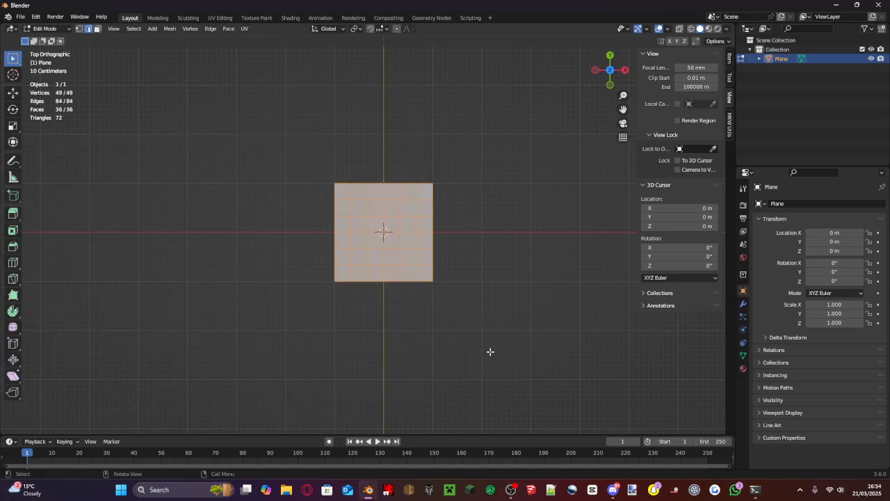
{"action": "left_click", "coordinate": [490, 352]}
- Select only the six edges along the plane's +Y border
{"action": "left_click_drag", "start_coordinate": [463, 117], "coordinate": [301, 206]}
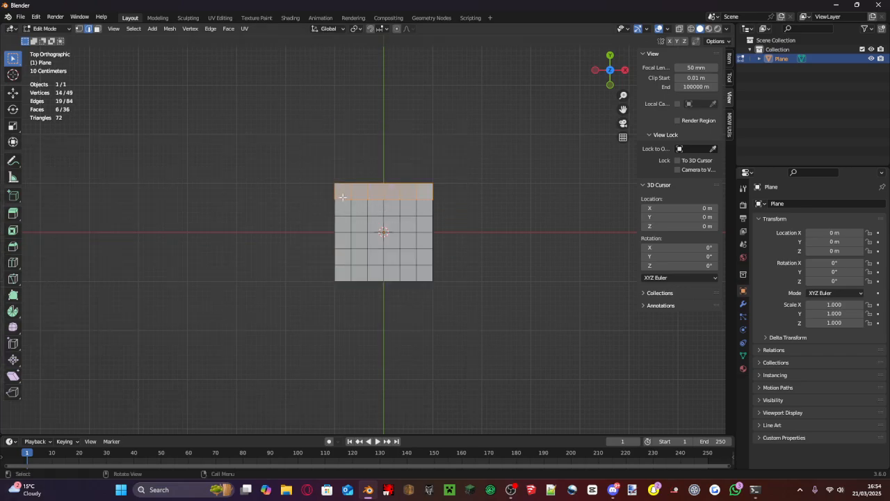
{"action": "left_click", "coordinate": [459, 160]}
{"action": "left_click_drag", "start_coordinate": [457, 161], "coordinate": [315, 187]}
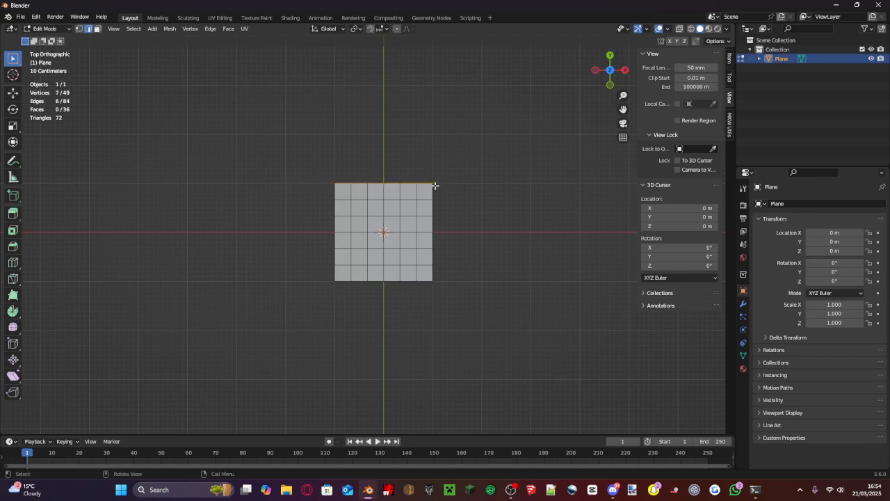
{"action": "scroll", "coordinate": [425, 176], "scroll_direction": "up", "scroll_amount": 3}
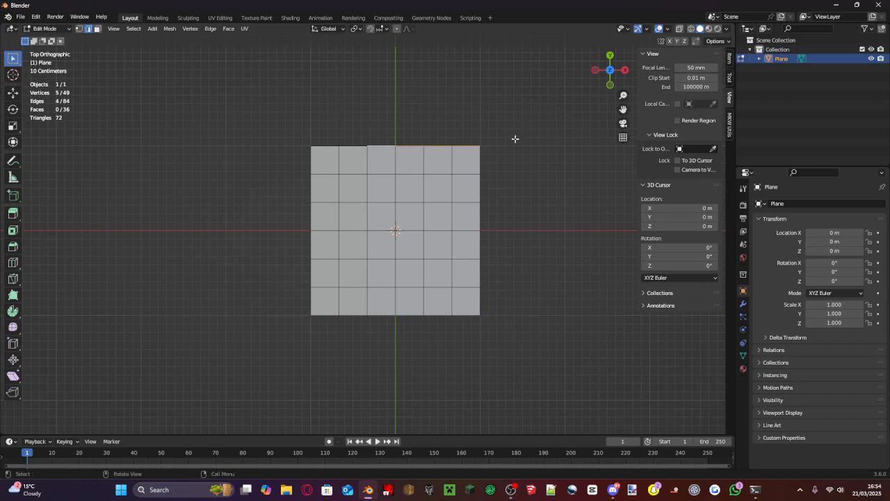
{"action": "left_click_drag", "start_coordinate": [512, 113], "coordinate": [256, 167]}
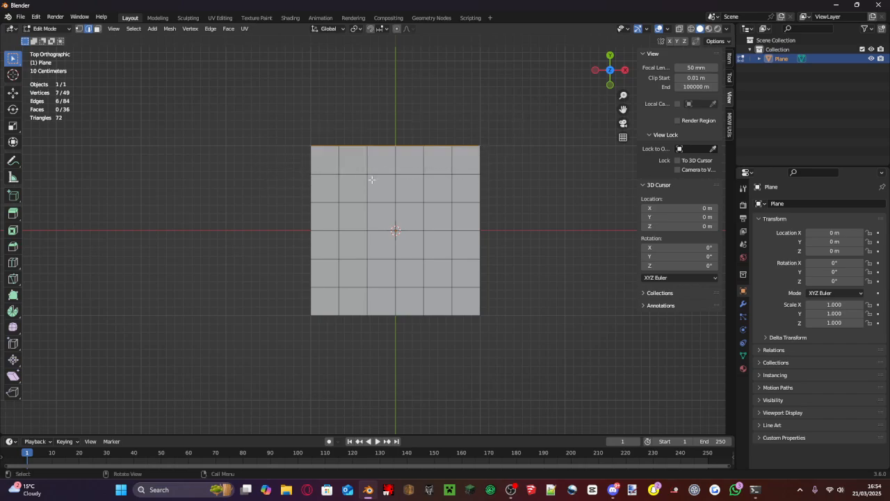
{"action": "right_click", "coordinate": [446, 115], "text": "ctrl"}
{"action": "key", "text": "ctrl+z"}
{"action": "scroll", "coordinate": [441, 186], "scroll_direction": "down", "scroll_amount": 3}
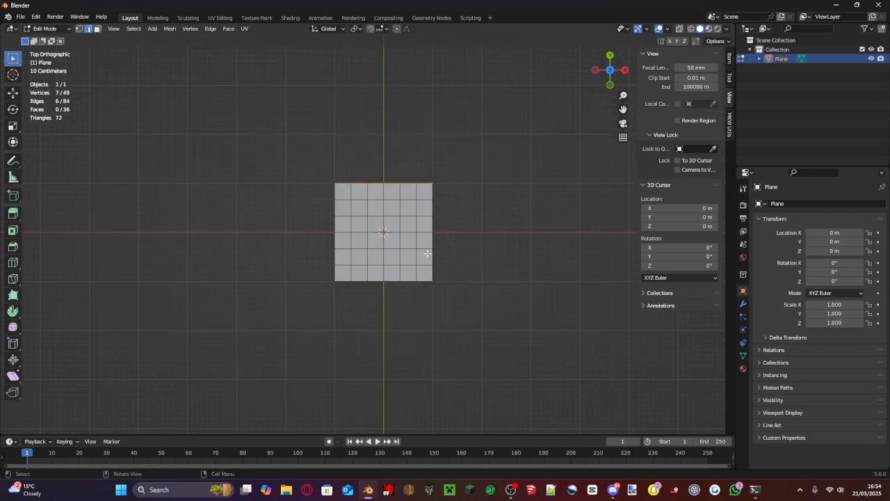
- Extrude the selected +Y border edges about 1.56 m along the Y axis
{"action": "scroll", "coordinate": [428, 249], "scroll_direction": "up", "scroll_amount": 1}
{"action": "middle_click_drag", "start_coordinate": [420, 247], "coordinate": [395, 336], "text": "shift"}
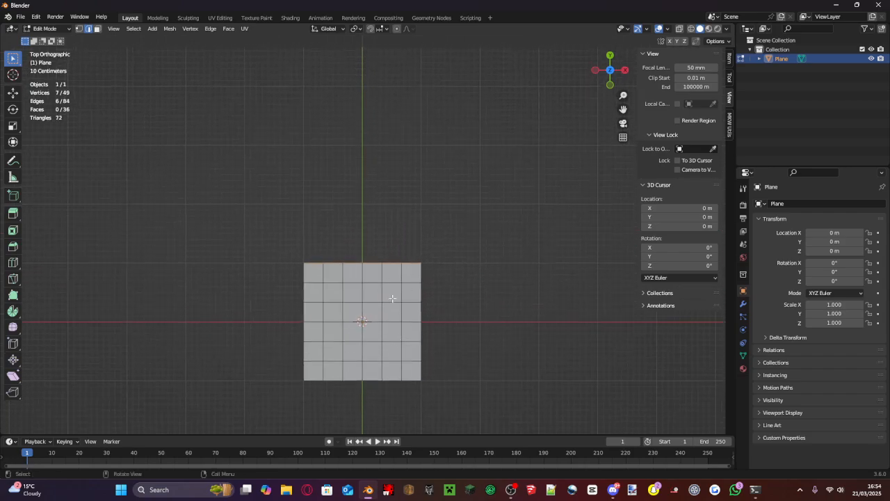
{"action": "key", "text": "e"}
{"action": "key", "text": "y"}
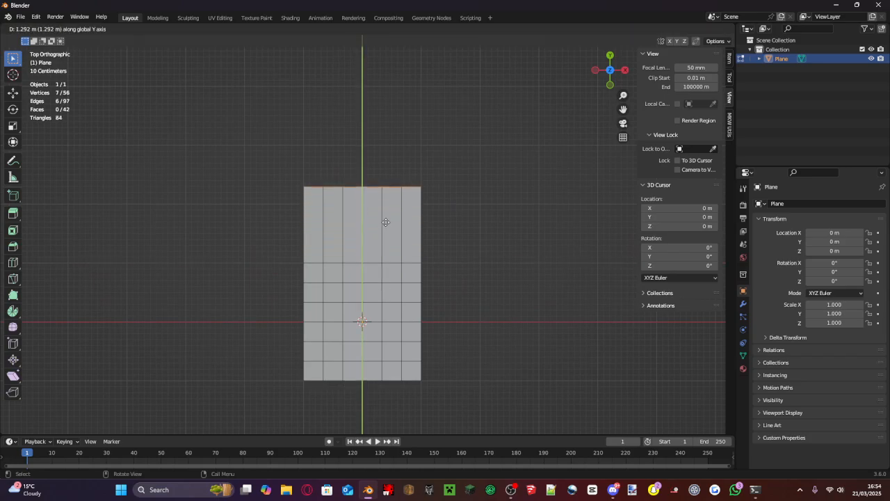
{"action": "left_click", "coordinate": [378, 205]}
- Try moving the extruded border edges along the Z axis, and undo the move
{"action": "middle_click_drag", "start_coordinate": [378, 205], "coordinate": [432, 130]}
{"action": "key", "text": "g"}
{"action": "key", "text": "z"}
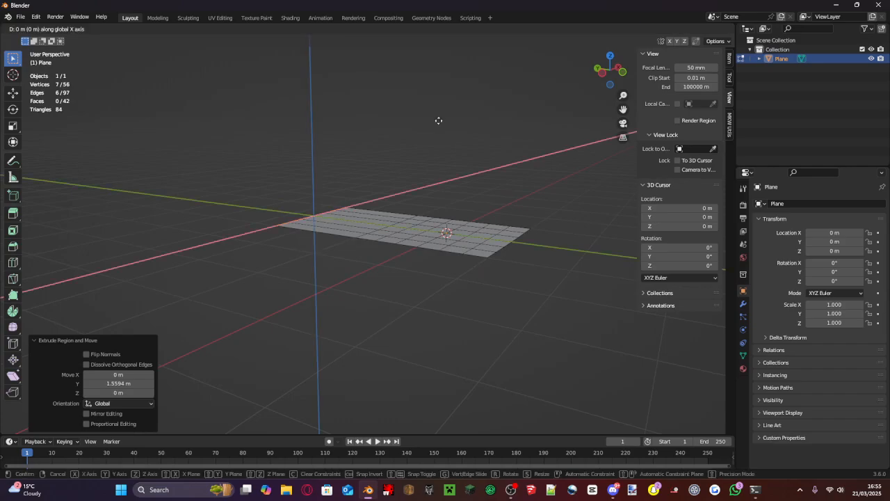
{"action": "left_click", "coordinate": [435, 81]}
{"action": "key", "text": "ctrl+z"}
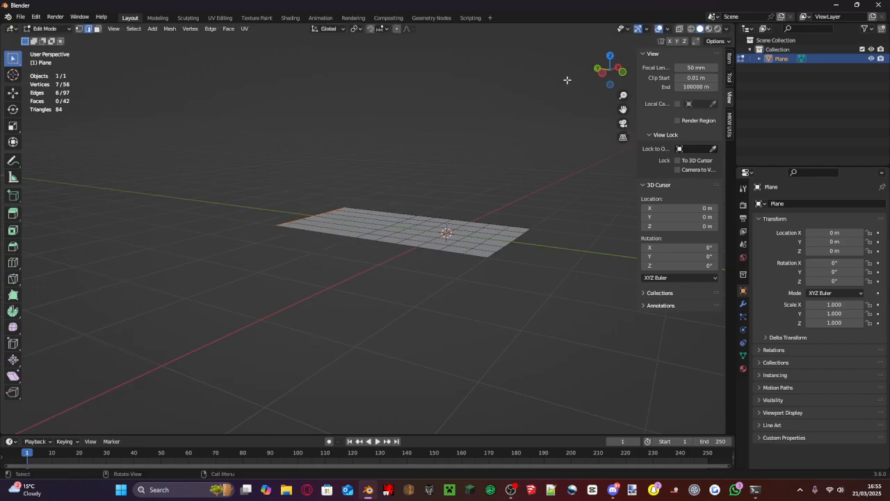
- From the top view, move the extruded border edges about 0.43 m further along the Y axis
{"action": "left_click", "coordinate": [611, 56]}
{"action": "key", "text": "g"}
{"action": "key", "text": "x"}
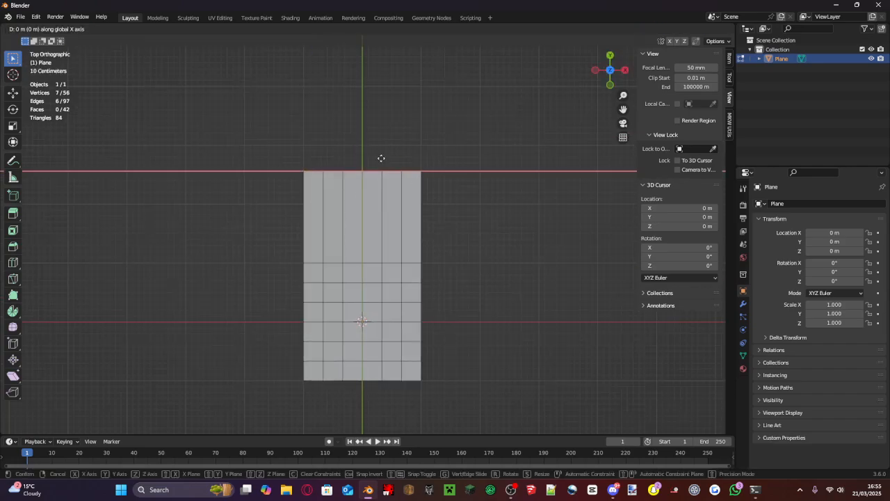
{"action": "key", "text": "y"}
{"action": "left_click", "coordinate": [385, 142]}
- Extrude the end edges of the track about 0.84 m along the X axis
{"action": "scroll", "coordinate": [375, 167], "scroll_direction": "up", "scroll_amount": 3}
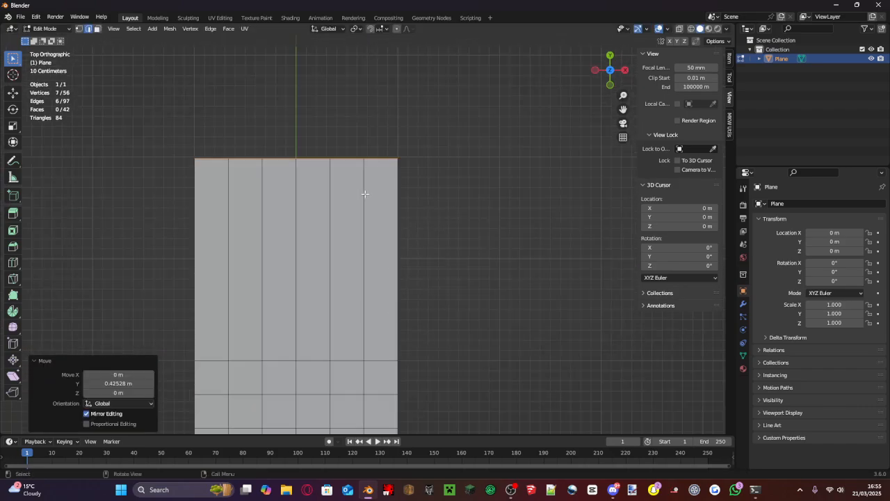
{"action": "scroll", "coordinate": [389, 181], "scroll_direction": "down", "scroll_amount": 6}
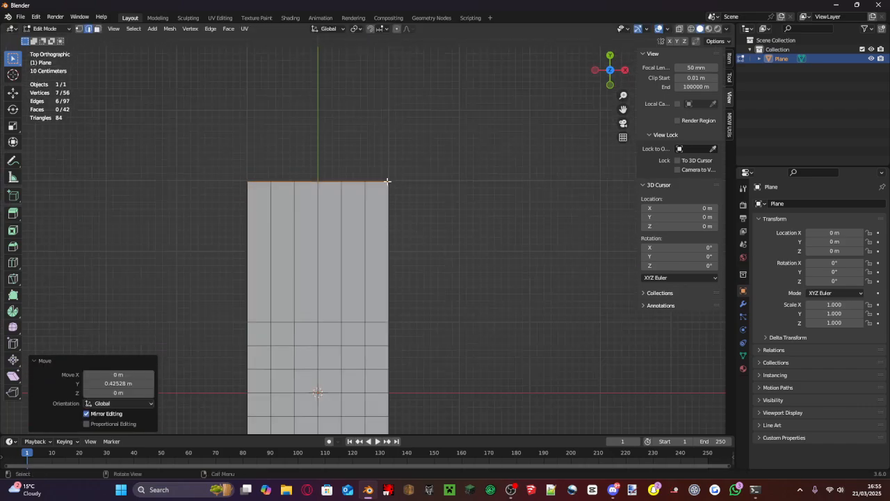
{"action": "scroll", "coordinate": [382, 209], "scroll_direction": "up", "scroll_amount": 4}
{"action": "key", "text": "g"}
{"action": "key", "text": "x"}
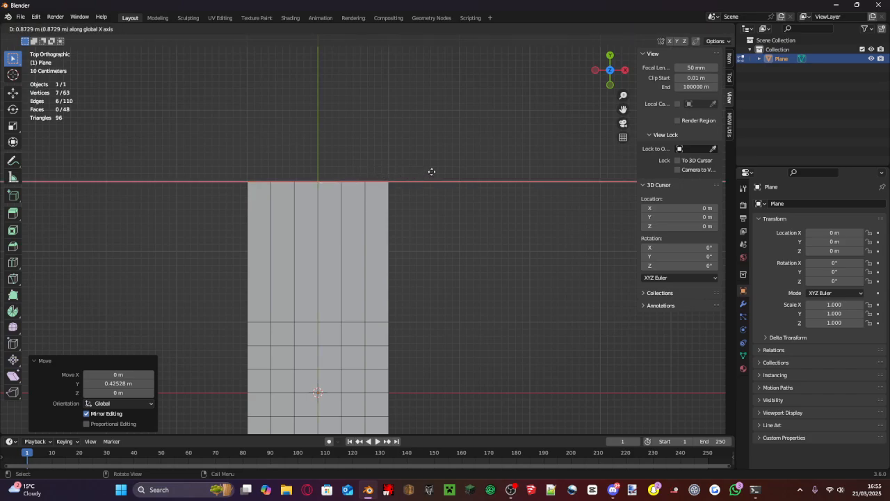
{"action": "left_click", "coordinate": [432, 172]}
- Move the newly extruded end edges about 2.69 m along the Y axis to form a slanted section
{"action": "middle_click_drag", "start_coordinate": [432, 172], "coordinate": [515, 122]}
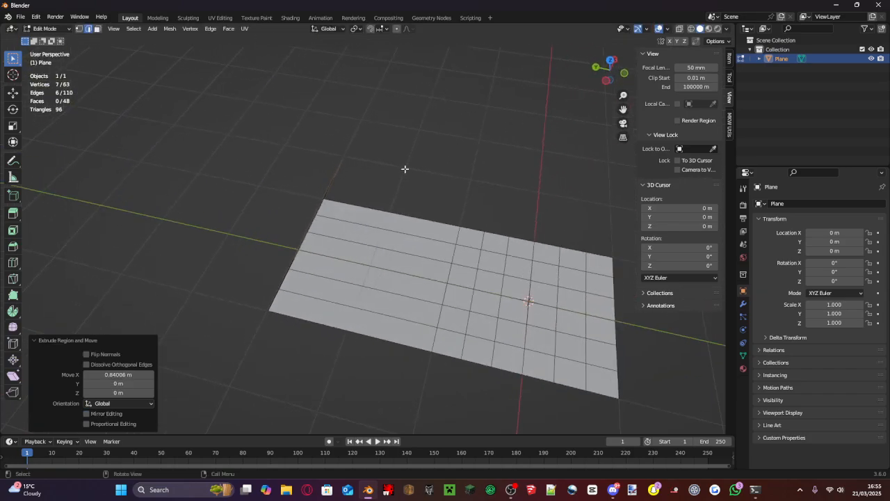
{"action": "key", "text": "e"}
{"action": "key", "text": "y"}
{"action": "left_click", "coordinate": [278, 133]}
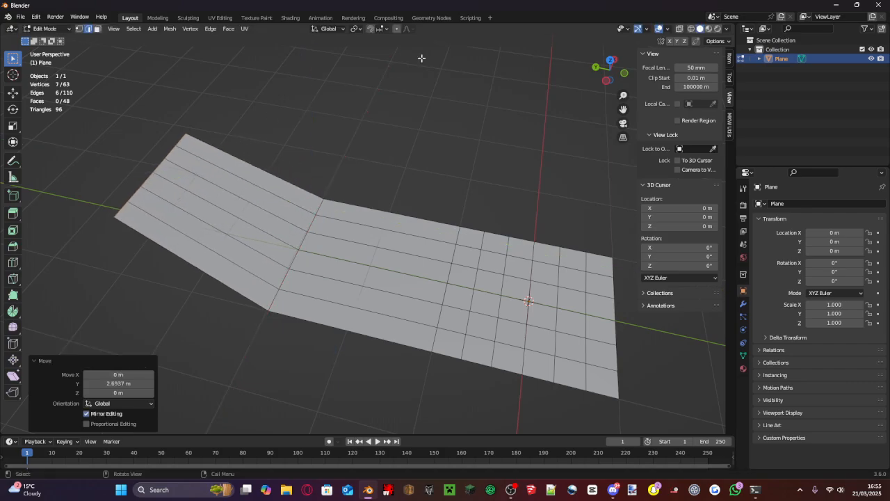
- Try a bend by extruding the slanted section's end edges about 1.3 m along X and moving them about 0.43 m along Y
{"action": "left_click_drag", "start_coordinate": [609, 75], "coordinate": [612, 65]}
{"action": "left_click", "coordinate": [611, 61]}
{"action": "middle_click_drag", "start_coordinate": [421, 140], "coordinate": [377, 373], "text": "shift"}
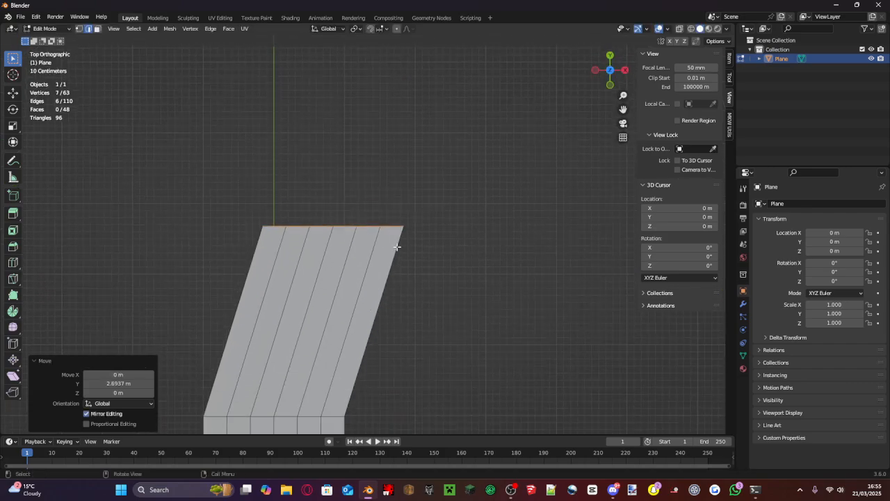
{"action": "scroll", "coordinate": [341, 287], "scroll_direction": "down", "scroll_amount": 3}
{"action": "scroll", "coordinate": [371, 234], "scroll_direction": "up", "scroll_amount": 4}
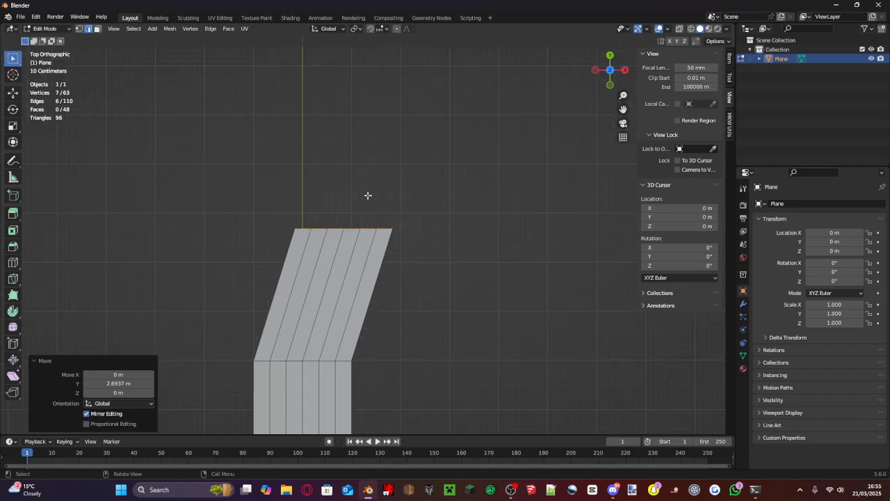
{"action": "key", "text": "e"}
{"action": "key", "text": "x"}
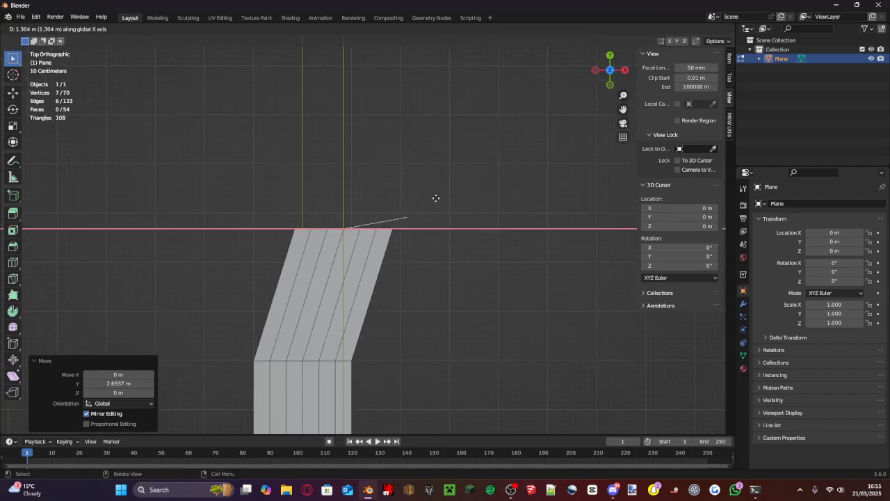
{"action": "left_click", "coordinate": [436, 199]}
{"action": "key", "text": "g"}
{"action": "key", "text": "y"}
{"action": "left_click", "coordinate": [450, 177]}
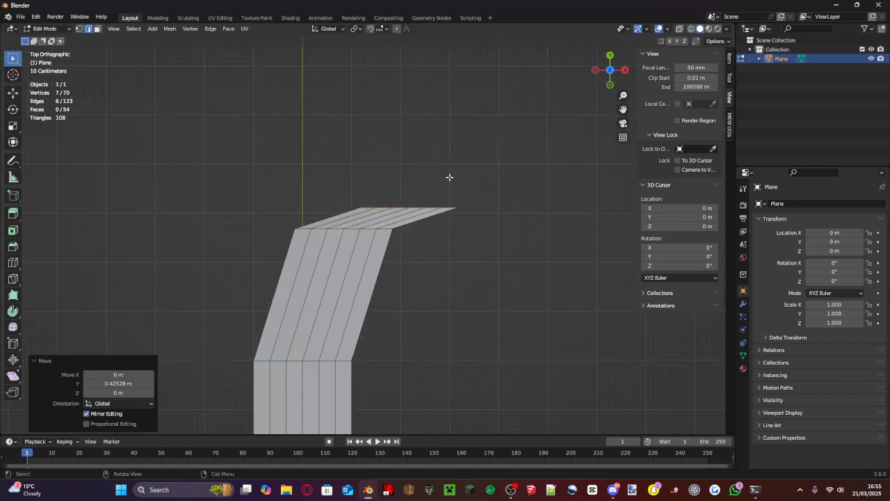
- Try a further extrusion of about 1.32 m along X, and undo back to the slanted section's end
{"action": "key", "text": "e"}
{"action": "middle_click_drag", "start_coordinate": [444, 188], "coordinate": [509, 190]}
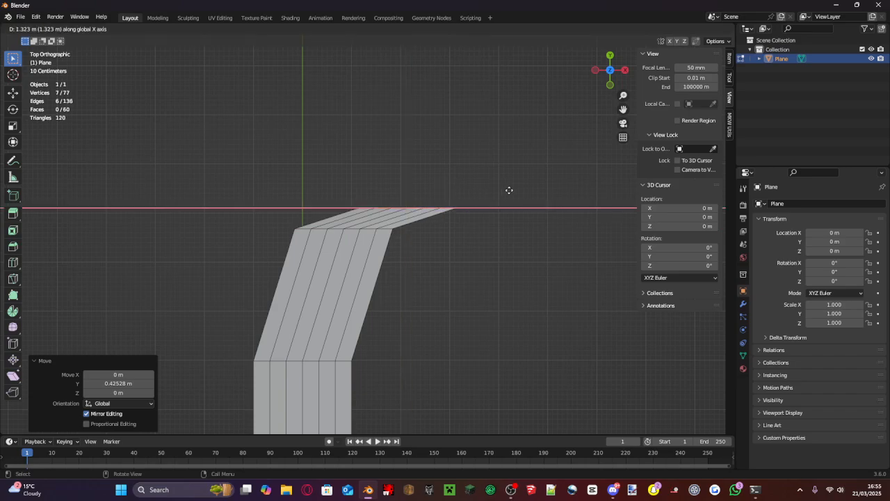
{"action": "left_click", "coordinate": [509, 191]}
{"action": "key", "text": "ctrl+z"}
{"action": "key", "text": "ctrl+z"}
- Try rotating the slanted section's end edges by -50.9° about the Z axis, and undo the rotation
{"action": "scroll", "coordinate": [401, 237], "scroll_direction": "up", "scroll_amount": 3}
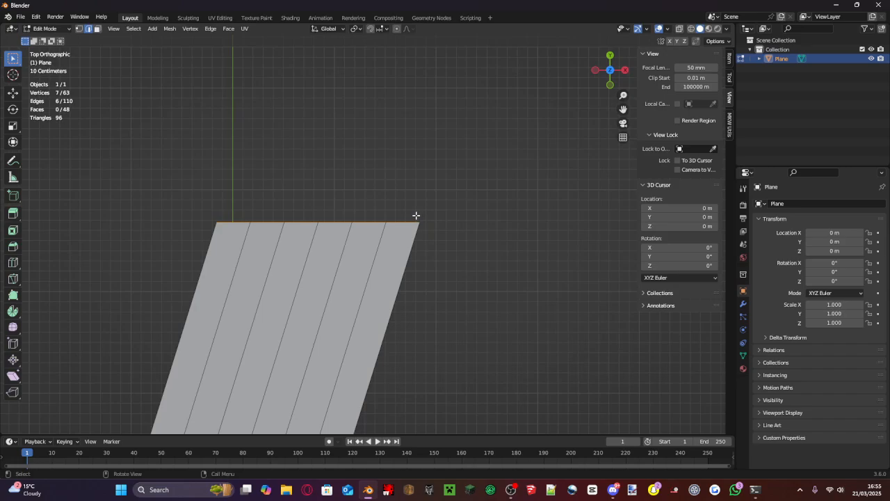
{"action": "key", "text": "r"}
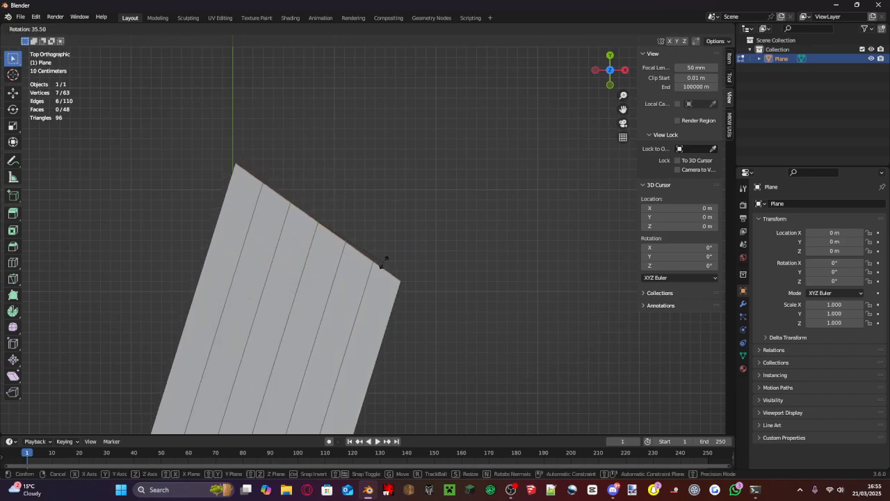
{"action": "key", "text": "z"}
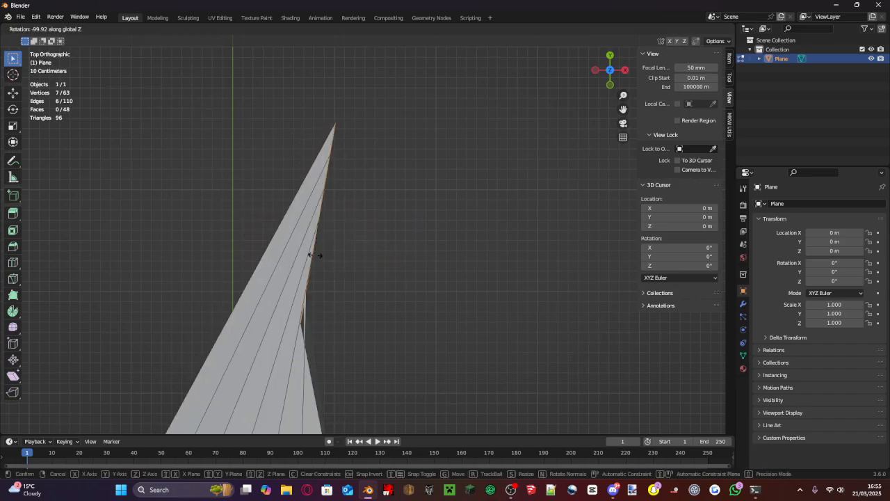
{"action": "left_click", "coordinate": [366, 277]}
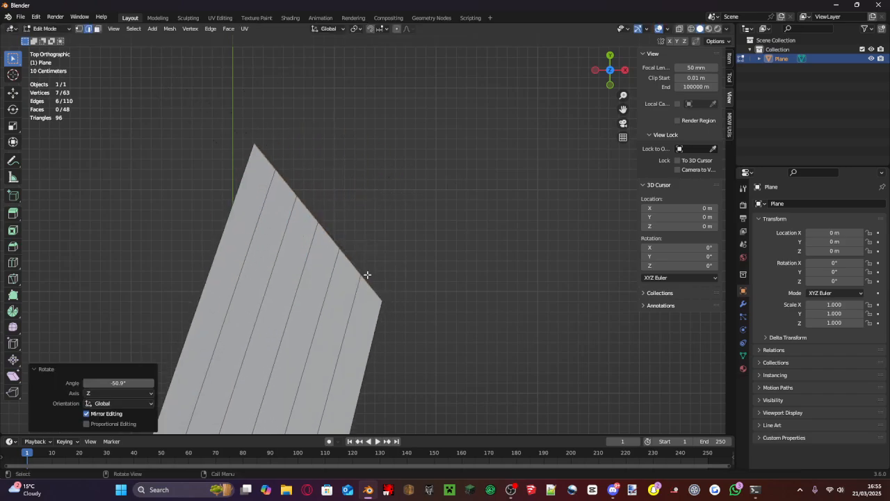
{"action": "key", "text": "ctrl+z"}
{"action": "scroll", "coordinate": [378, 253], "scroll_direction": "down", "scroll_amount": 6}
{"action": "scroll", "coordinate": [380, 250], "scroll_direction": "up", "scroll_amount": 12}
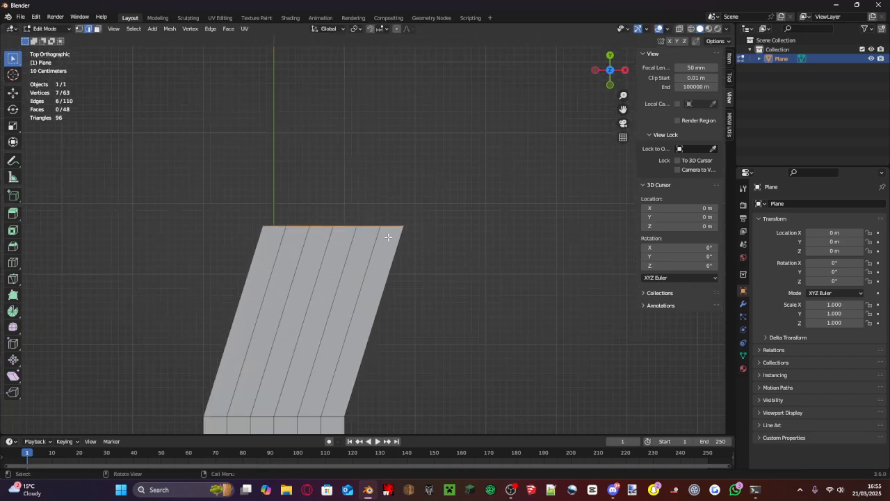
{"action": "scroll", "coordinate": [377, 199], "scroll_direction": "down", "scroll_amount": 4}
{"action": "scroll", "coordinate": [325, 228], "scroll_direction": "down", "scroll_amount": 9}
{"action": "scroll", "coordinate": [334, 220], "scroll_direction": "up", "scroll_amount": 8}
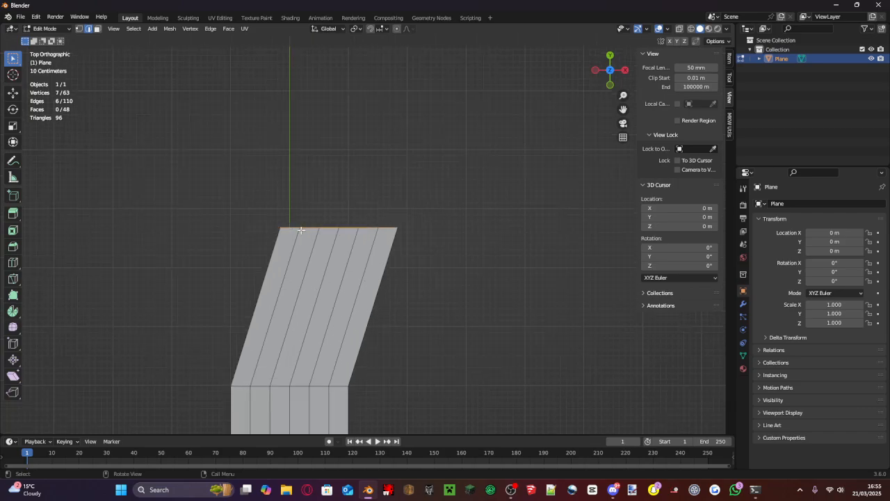
{"action": "scroll", "coordinate": [338, 248], "scroll_direction": "down", "scroll_amount": 7}
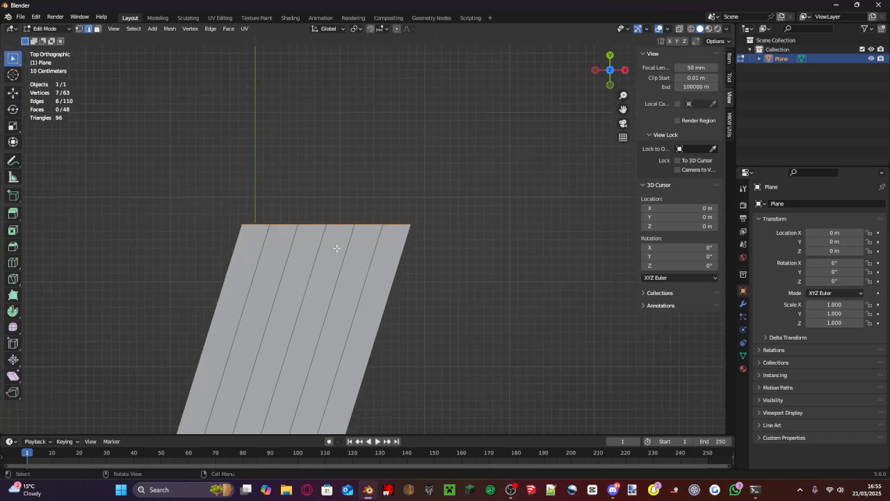
{"action": "scroll", "coordinate": [300, 236], "scroll_direction": "up", "scroll_amount": 3}
{"action": "scroll", "coordinate": [300, 236], "scroll_direction": "up", "scroll_amount": 3}
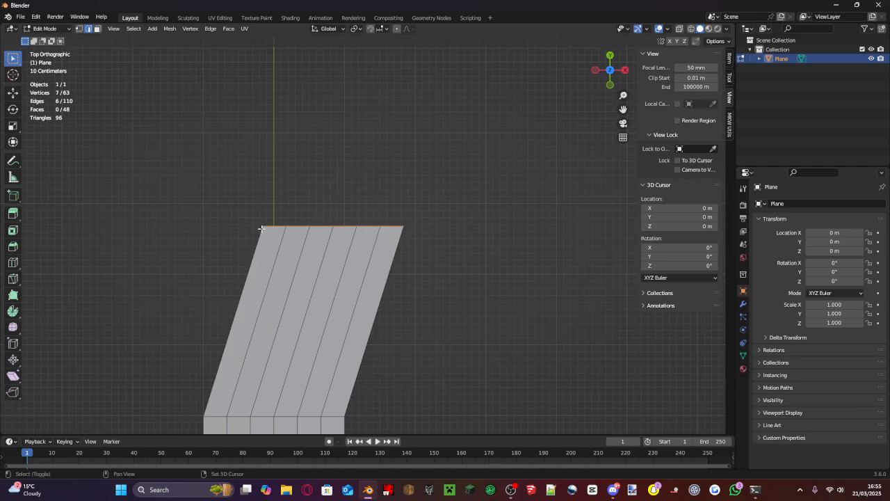
- Place the 3D cursor on the inner corner of the slanted section's end, at about X -0.16 m, Y 5.675 m
{"action": "right_click", "coordinate": [262, 228], "text": "shift"}
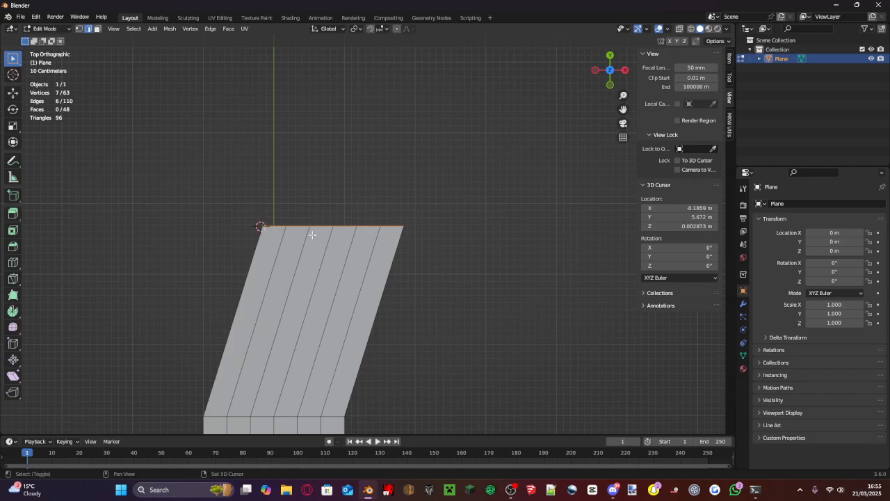
{"action": "right_click", "coordinate": [404, 226], "text": "shift"}
{"action": "middle_click_drag", "start_coordinate": [271, 231], "coordinate": [445, 237], "text": "shift"}
{"action": "scroll", "coordinate": [453, 236], "scroll_direction": "up", "scroll_amount": 5}
{"action": "middle_click_drag", "start_coordinate": [520, 226], "coordinate": [366, 202], "text": "shift"}
{"action": "scroll", "coordinate": [437, 269], "scroll_direction": "up", "scroll_amount": 5}
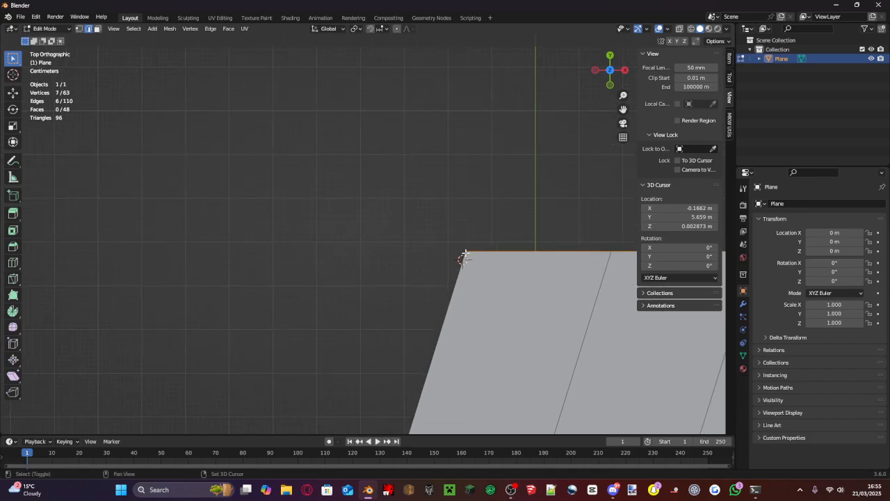
{"action": "right_click", "coordinate": [465, 254], "text": "shift"}
{"action": "scroll", "coordinate": [391, 244], "scroll_direction": "down", "scroll_amount": 4}
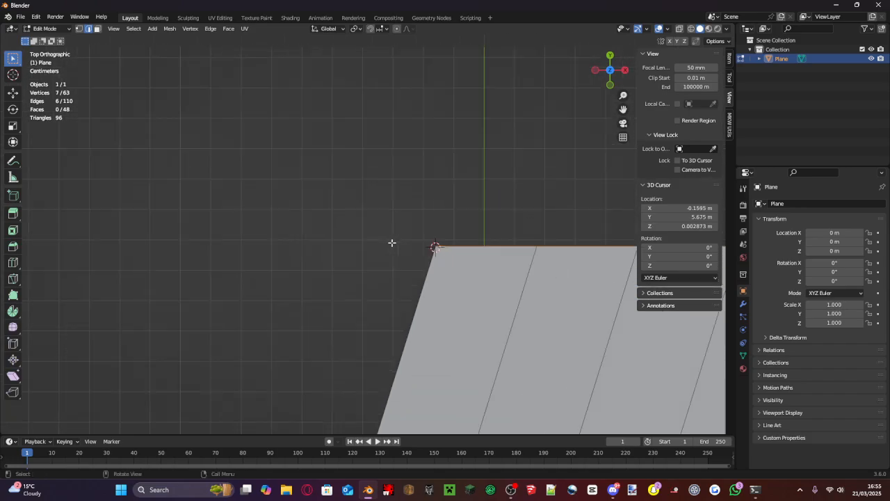
- Spin the slanted section's end edges about -98.7° around the 3D cursor, and set the spin to 15 steps
{"action": "left_click", "coordinate": [14, 312]}
{"action": "scroll", "coordinate": [422, 260], "scroll_direction": "down", "scroll_amount": 6}
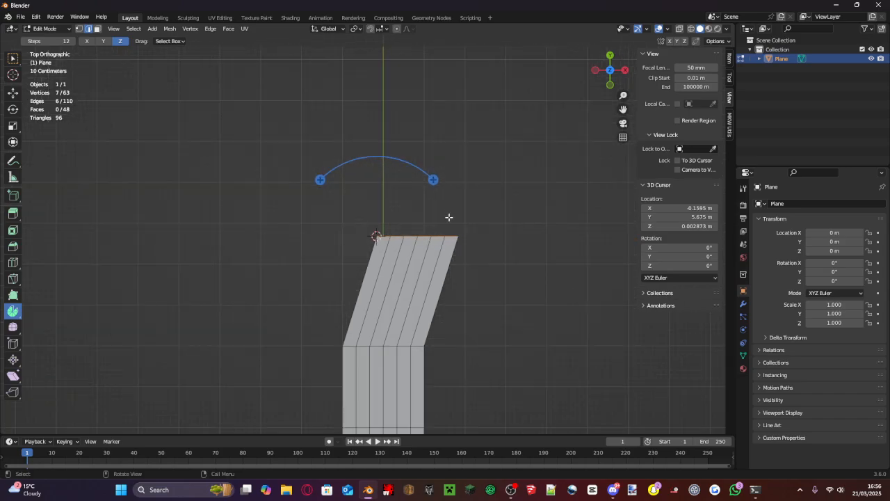
{"action": "scroll", "coordinate": [448, 219], "scroll_direction": "up", "scroll_amount": 6}
{"action": "scroll", "coordinate": [411, 257], "scroll_direction": "down", "scroll_amount": 8}
{"action": "scroll", "coordinate": [411, 237], "scroll_direction": "up", "scroll_amount": 6}
{"action": "left_click_drag", "start_coordinate": [440, 182], "coordinate": [285, 184]}
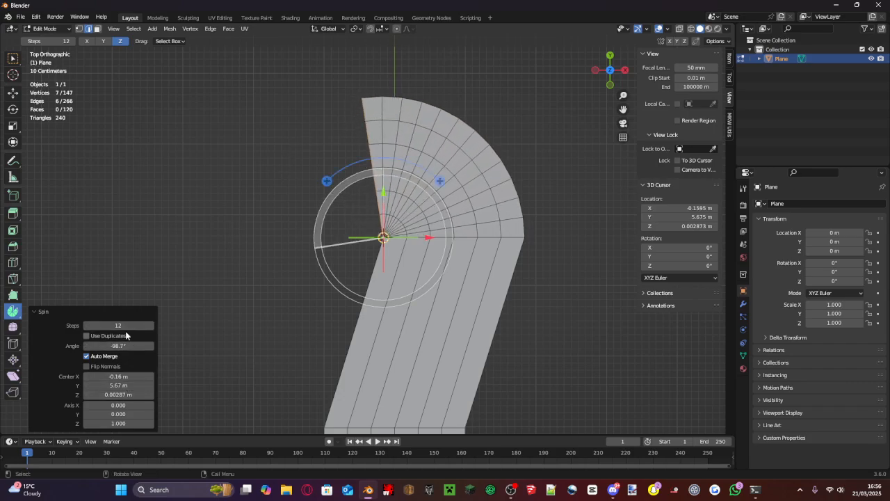
{"action": "mouse_move", "coordinate": [118, 326]}
{"action": "left_mouse_down"}
{"action": "mouse_move", "coordinate": [91, 326]}
{"action": "mouse_move", "coordinate": [132, 325]}
{"action": "left_mouse_up"}
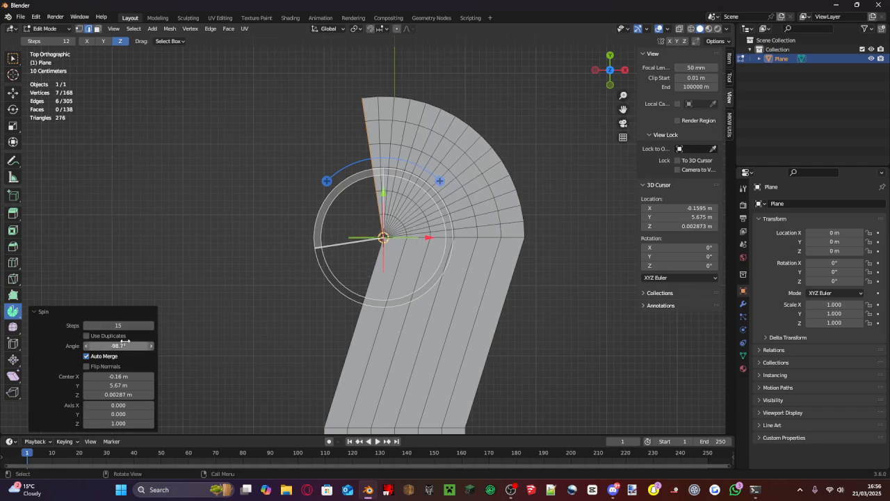
{"action": "mouse_move", "coordinate": [119, 325]}
{"action": "left_mouse_down"}
{"action": "mouse_move", "coordinate": [156, 326]}
{"action": "mouse_move", "coordinate": [121, 326]}
{"action": "left_mouse_up"}
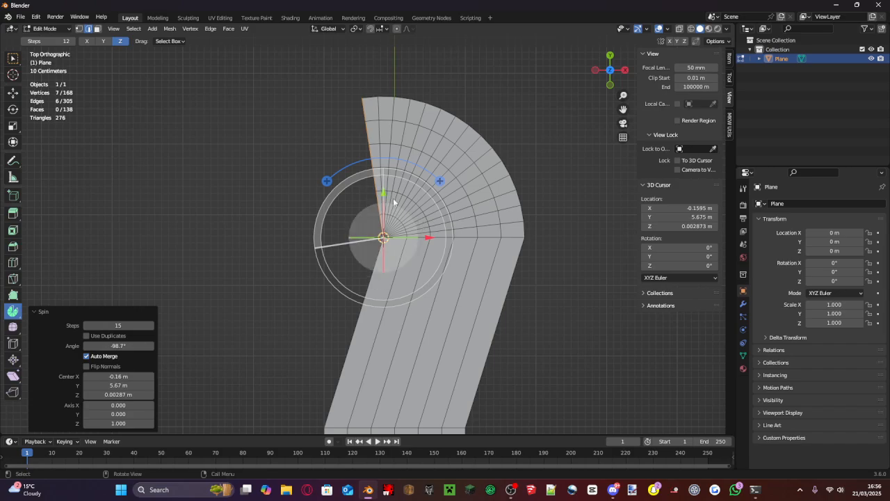
- Widen the turn by shifting the spin's centre to about X -1.74 m, Y 5.57 m
{"action": "mouse_move", "coordinate": [384, 191]}
{"action": "left_mouse_down"}
{"action": "mouse_move", "coordinate": [375, 181]}
{"action": "mouse_move", "coordinate": [380, 192]}
{"action": "left_mouse_up"}
{"action": "left_click_drag", "start_coordinate": [434, 239], "coordinate": [384, 237]}
{"action": "scroll", "coordinate": [389, 237], "scroll_direction": "down", "scroll_amount": 7}
{"action": "scroll", "coordinate": [431, 198], "scroll_direction": "up", "scroll_amount": 5}
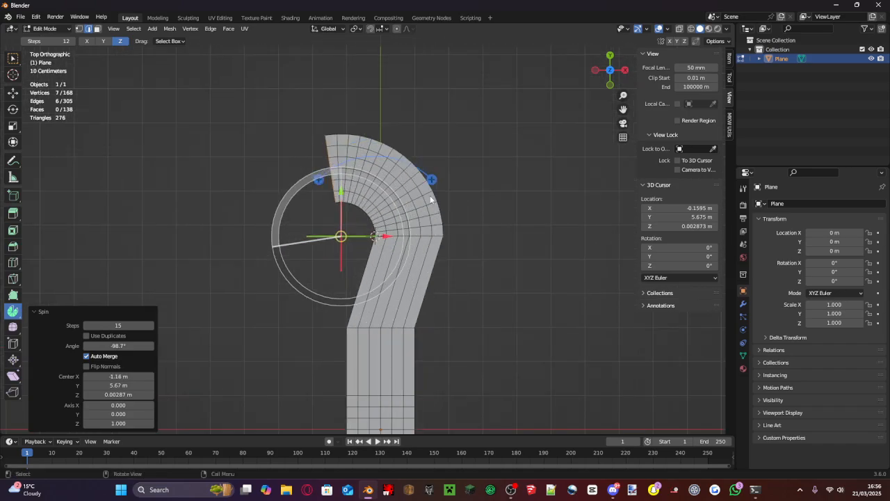
{"action": "mouse_move", "coordinate": [334, 198]}
{"action": "left_mouse_down"}
{"action": "mouse_move", "coordinate": [335, 209]}
{"action": "mouse_move", "coordinate": [343, 176]}
{"action": "mouse_move", "coordinate": [338, 207]}
{"action": "left_mouse_up"}
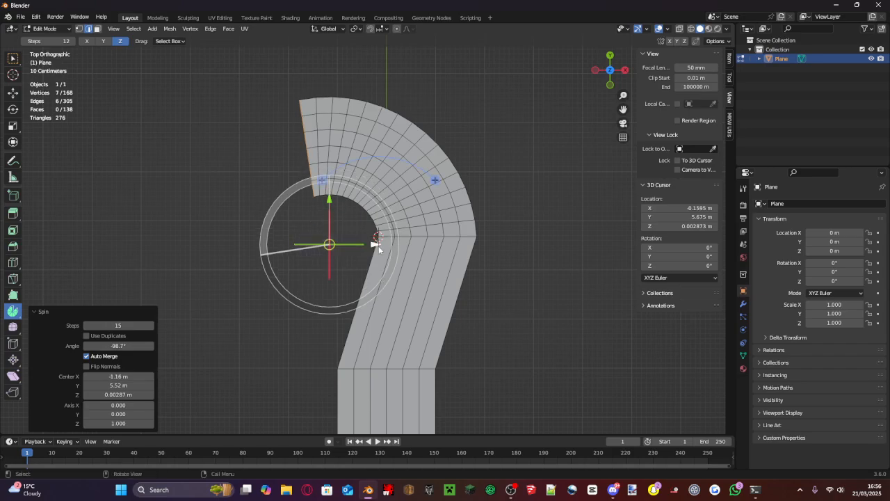
{"action": "left_click_drag", "start_coordinate": [378, 245], "coordinate": [349, 239]}
{"action": "scroll", "coordinate": [404, 217], "scroll_direction": "down", "scroll_amount": 3}
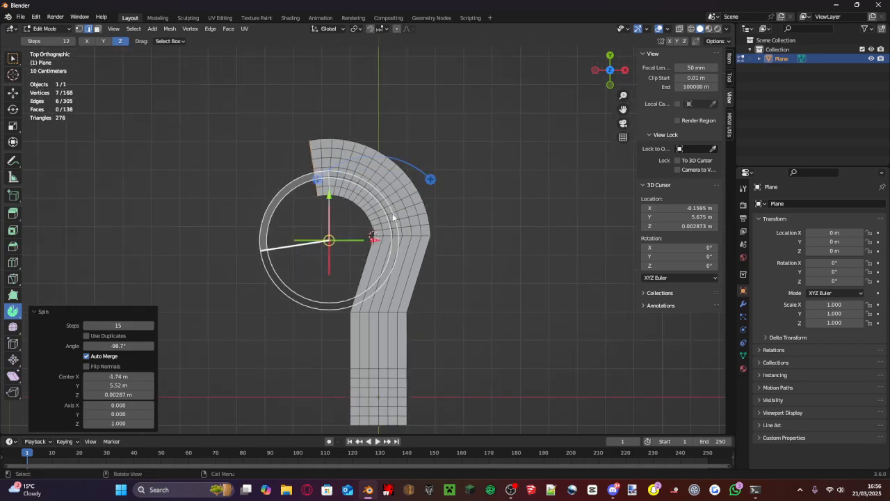
{"action": "mouse_move", "coordinate": [333, 196]}
{"action": "left_mouse_down"}
{"action": "mouse_move", "coordinate": [332, 209]}
{"action": "mouse_move", "coordinate": [330, 196]}
{"action": "left_mouse_up"}
{"action": "scroll", "coordinate": [399, 212], "scroll_direction": "up", "scroll_amount": 3}
{"action": "scroll", "coordinate": [399, 211], "scroll_direction": "up", "scroll_amount": 2}
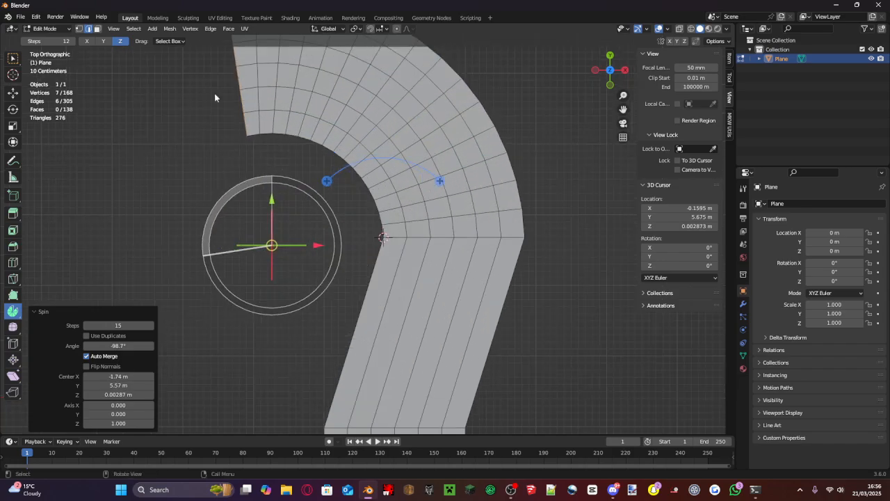
- Extrude the turn's end edges about -2.08 m along the X axis into a straight section
{"action": "left_click", "coordinate": [10, 59]}
{"action": "middle_click_drag", "start_coordinate": [239, 203], "coordinate": [471, 272], "text": "shift"}
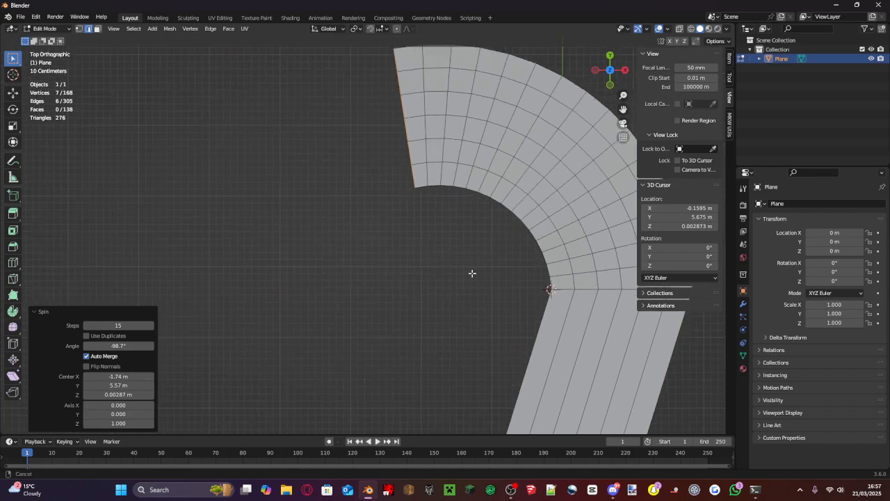
{"action": "scroll", "coordinate": [471, 272], "scroll_direction": "down", "scroll_amount": 3}
{"action": "key", "text": "e"}
{"action": "key", "text": "x"}
{"action": "left_click", "coordinate": [381, 204]}
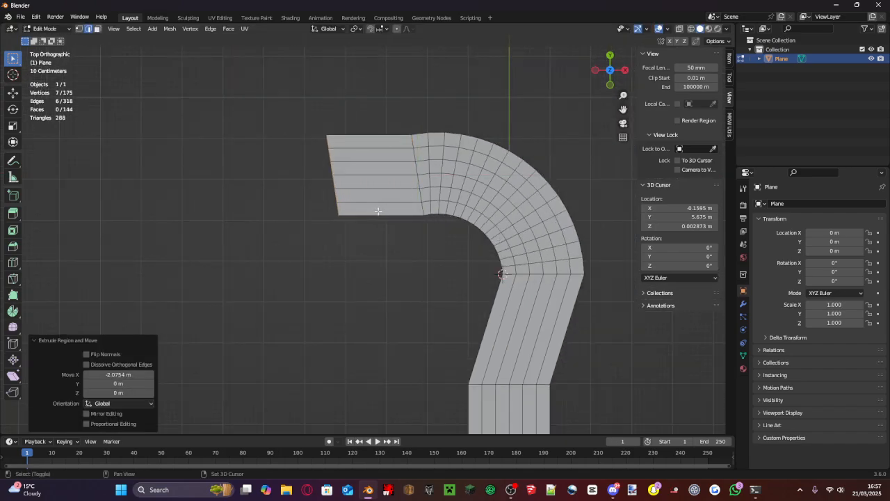
- Fill a face across the straight section's end edges and move its outer edge about -0.036 m along X
{"action": "middle_click_drag", "start_coordinate": [377, 208], "coordinate": [456, 204]}
{"action": "key", "text": "f"}
{"action": "scroll", "coordinate": [449, 227], "scroll_direction": "up", "scroll_amount": 5}
{"action": "left_click", "coordinate": [412, 165]}
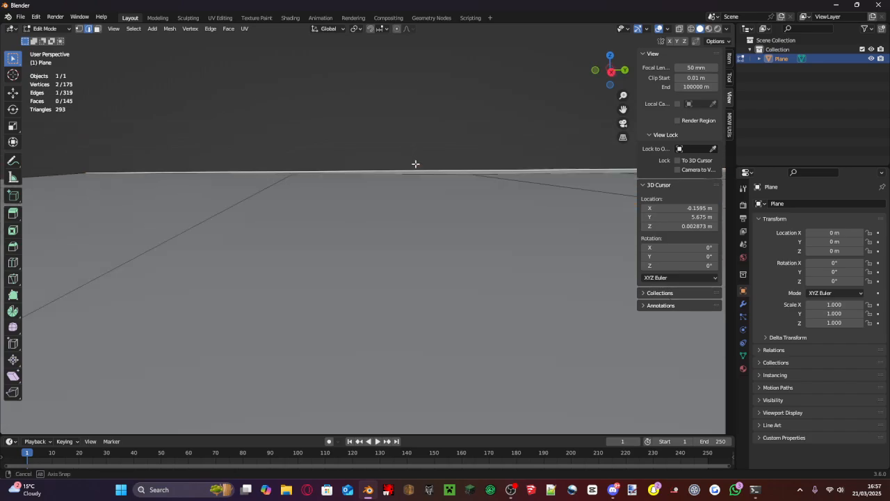
{"action": "mouse_move", "coordinate": [415, 165]}
{"action": "middle_mouse_down"}
{"action": "mouse_move", "coordinate": [443, 183]}
{"action": "mouse_move", "coordinate": [235, 132]}
{"action": "mouse_move", "coordinate": [309, 128]}
{"action": "mouse_move", "coordinate": [400, 158]}
{"action": "middle_mouse_up"}
{"action": "key", "text": "g"}
{"action": "key", "text": "x"}
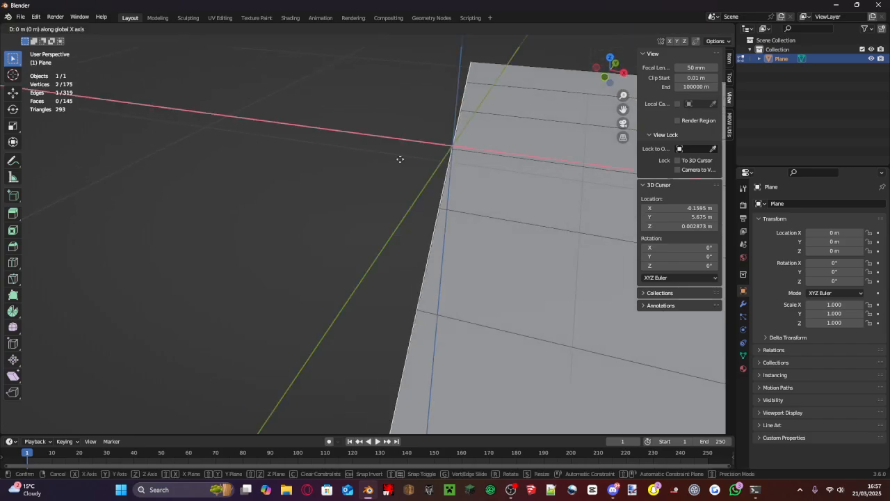
{"action": "left_click", "coordinate": [386, 152]}
- Raise the filled face's outer edge about 0.0078 m along the Z axis
{"action": "scroll", "coordinate": [387, 145], "scroll_direction": "down", "scroll_amount": 4}
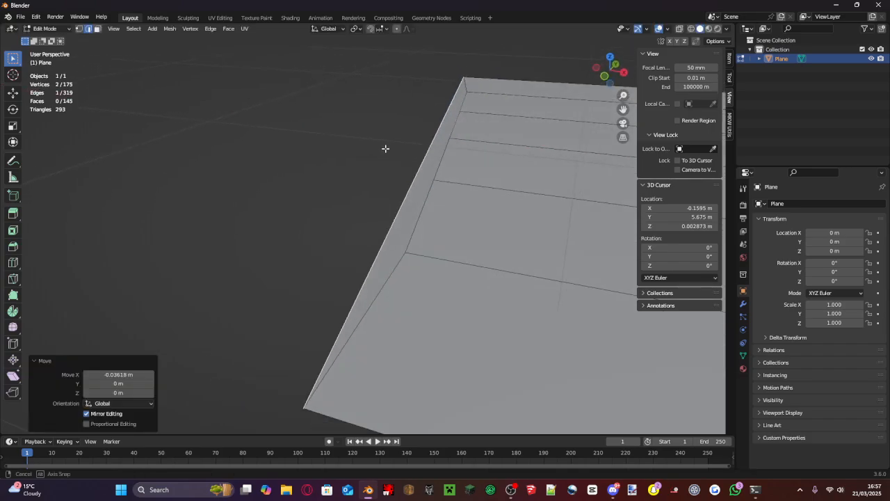
{"action": "middle_click_drag", "start_coordinate": [387, 140], "coordinate": [402, 126]}
{"action": "key", "text": "g"}
{"action": "key", "text": "z"}
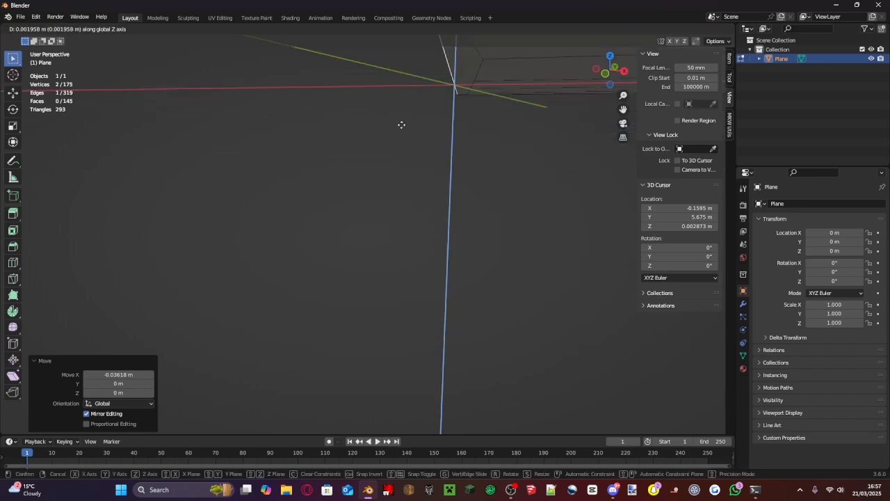
{"action": "left_click", "coordinate": [401, 122]}
- Try moving the filled face's outer edge about 0.016 m along X and slightly along Z, undoing each move
{"action": "middle_click_drag", "start_coordinate": [402, 135], "coordinate": [400, 161]}
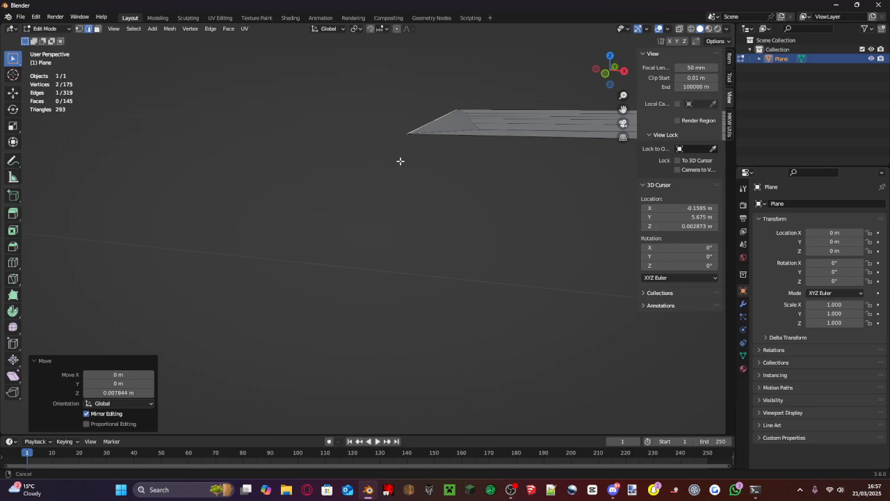
{"action": "key", "text": "g"}
{"action": "key", "text": "z"}
{"action": "key", "text": "x"}
{"action": "left_click", "coordinate": [428, 117]}
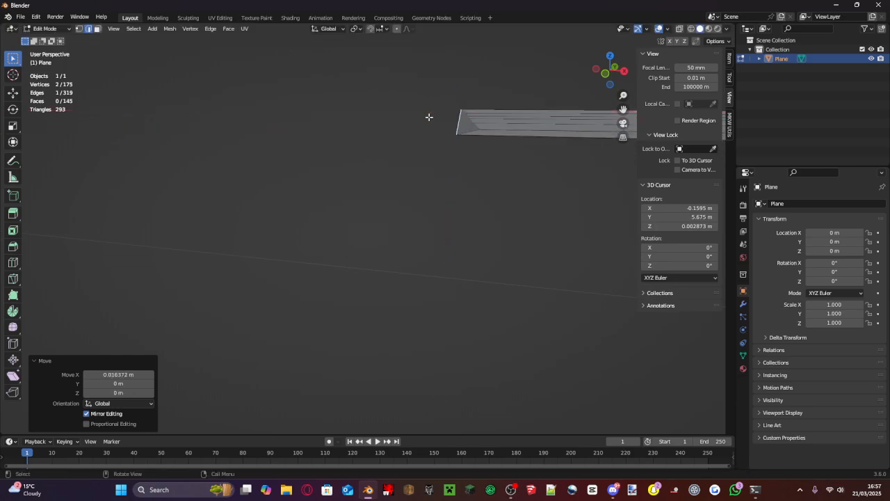
{"action": "key", "text": "ctrl+z"}
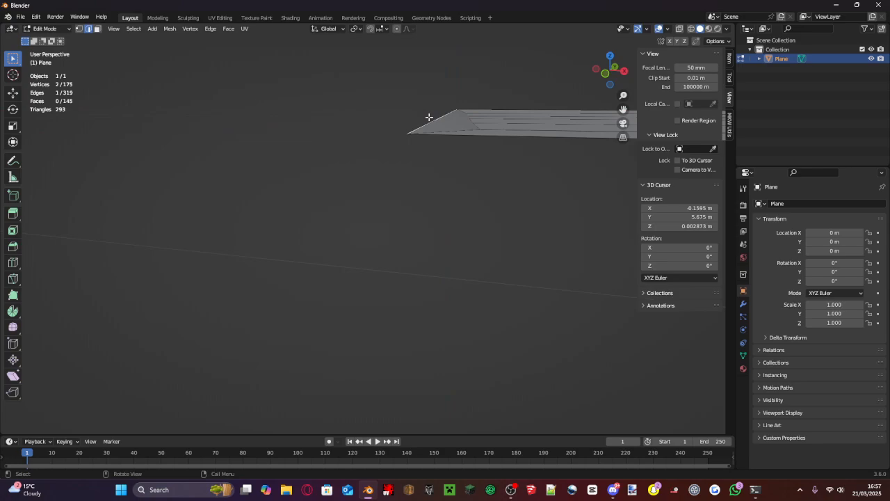
{"action": "key", "text": "g"}
{"action": "key", "text": "z"}
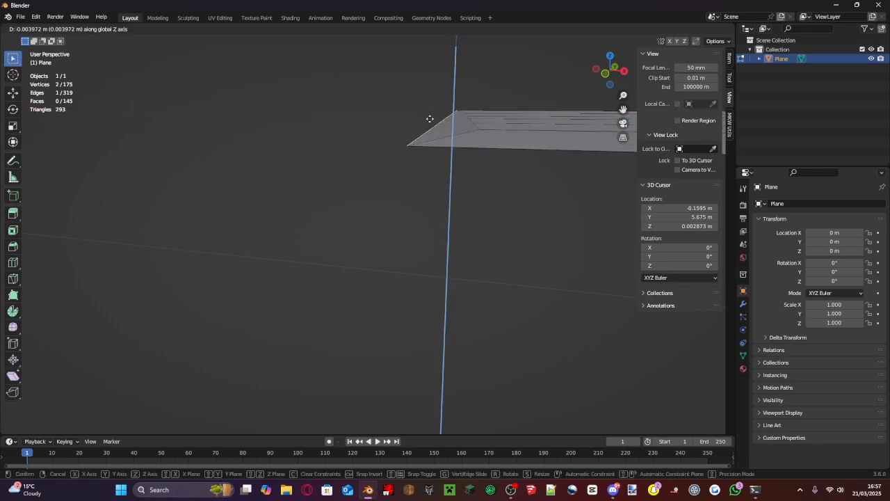
{"action": "left_click", "coordinate": [430, 117]}
{"action": "key", "text": "ctrl+z"}
- Select the straight section's six end edges and extrude them twice along negative X, the second time about 0.12 m
{"action": "middle_click_drag", "start_coordinate": [430, 119], "coordinate": [422, 150]}
{"action": "scroll", "coordinate": [406, 197], "scroll_direction": "up", "scroll_amount": 7}
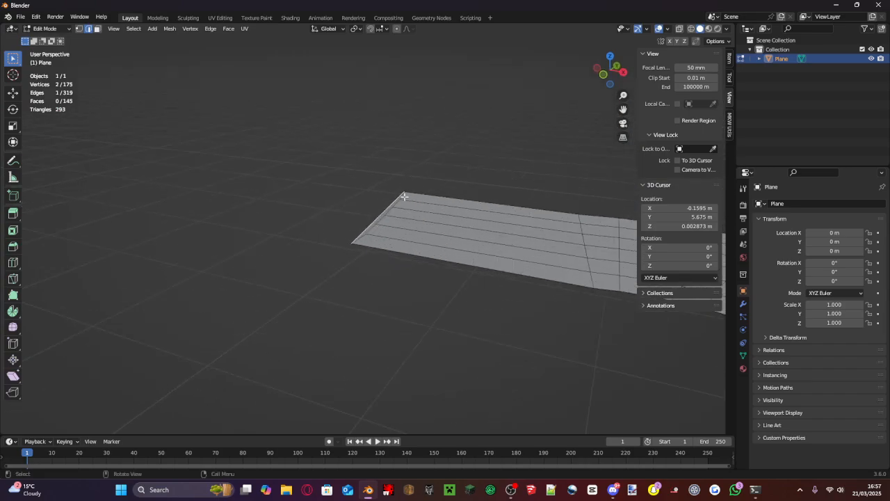
{"action": "middle_click_drag", "start_coordinate": [405, 198], "coordinate": [404, 211]}
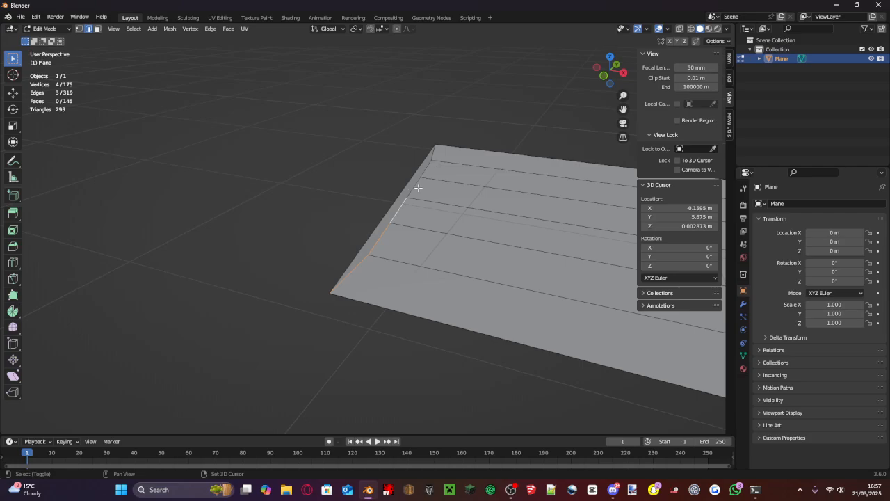
{"action": "middle_click_drag", "start_coordinate": [433, 162], "coordinate": [457, 199]}
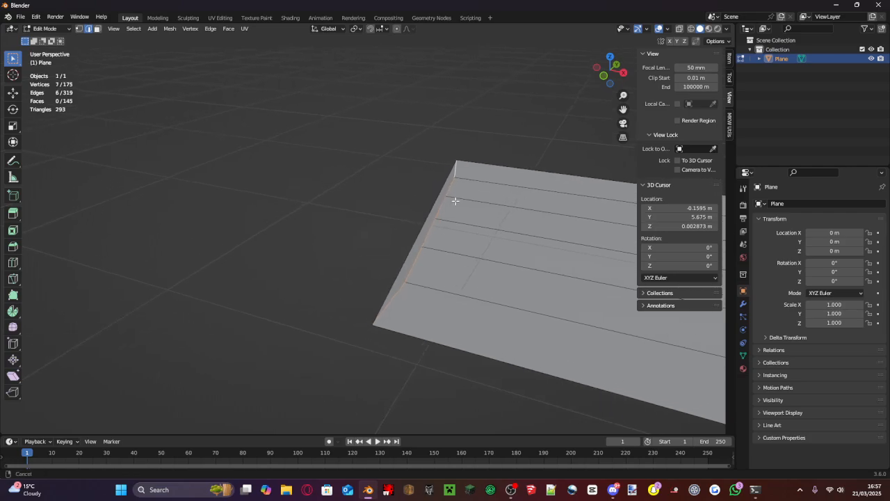
{"action": "key", "text": "e"}
{"action": "key", "text": "x"}
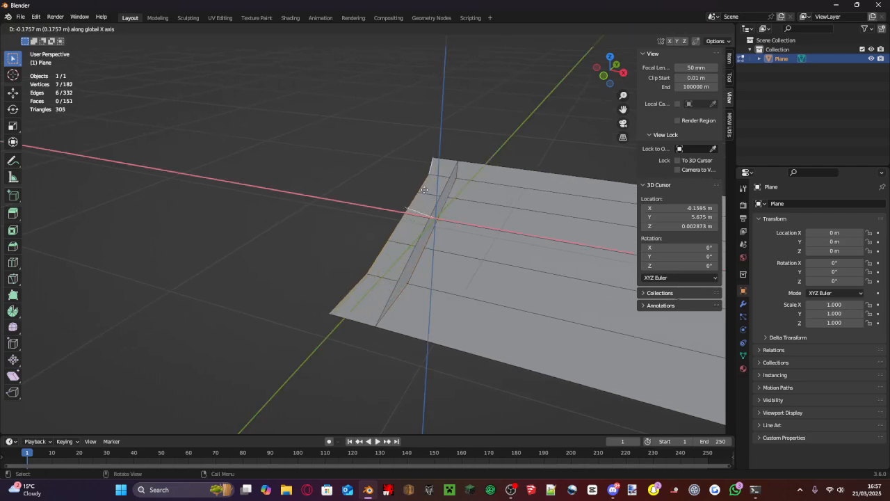
{"action": "left_click", "coordinate": [340, 174]}
{"action": "key", "text": "e"}
{"action": "key", "text": "x"}
{"action": "left_click", "coordinate": [340, 174]}
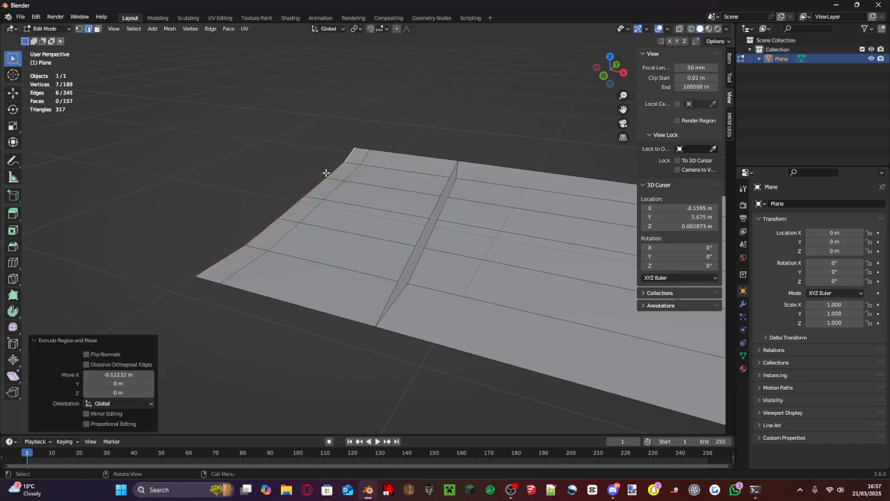
- Delete the six faces between the straight section's end and the narrow outer strip
{"action": "middle_click_drag", "start_coordinate": [341, 174], "coordinate": [387, 205]}
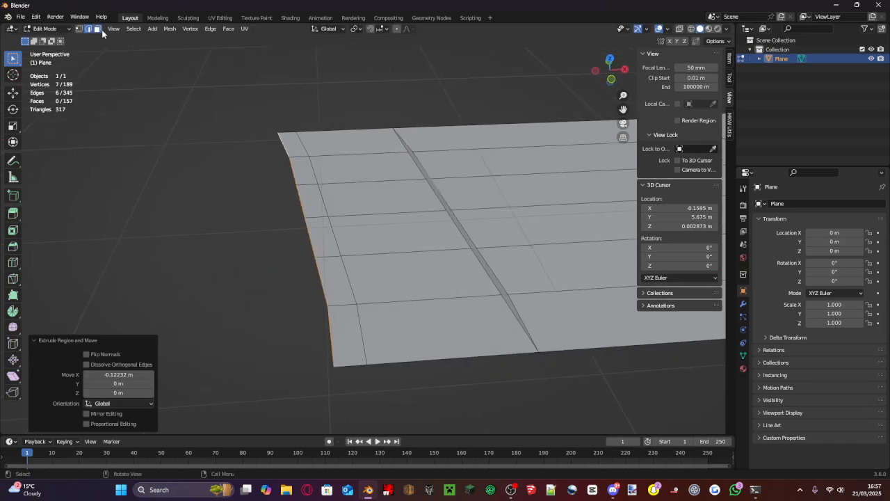
{"action": "key", "text": "alt+a"}
{"action": "middle_click_drag", "start_coordinate": [441, 199], "coordinate": [416, 216]}
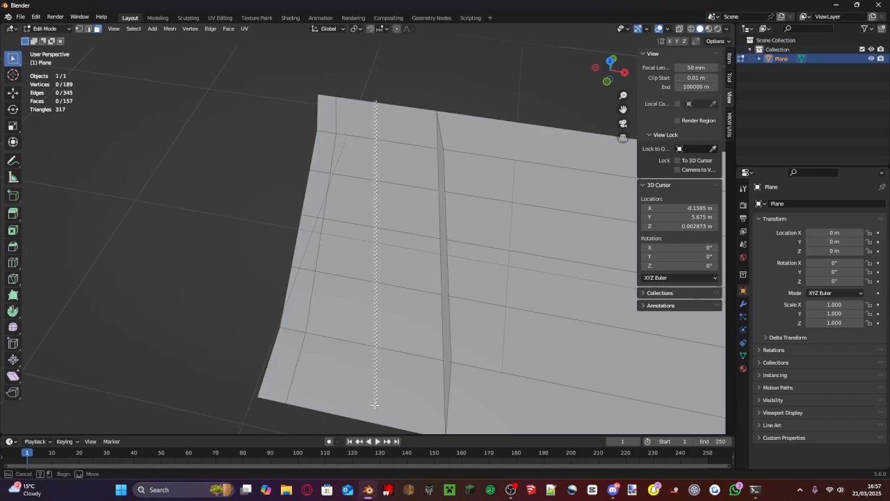
{"action": "left_click_drag", "start_coordinate": [375, 404], "coordinate": [418, 357]}
{"action": "middle_click_drag", "start_coordinate": [417, 357], "coordinate": [408, 278]}
{"action": "left_click", "coordinate": [408, 279]}
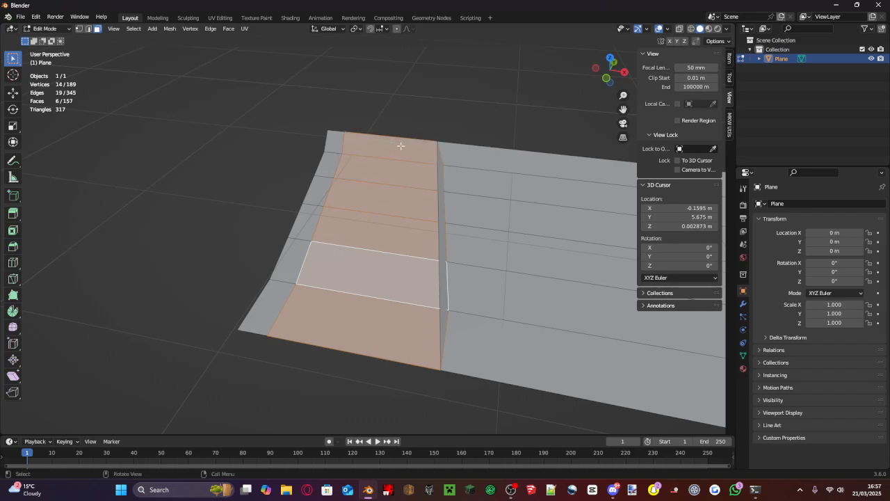
{"action": "key", "text": "x"}
{"action": "key", "text": "Escape"}
{"action": "right_click", "coordinate": [404, 171]}
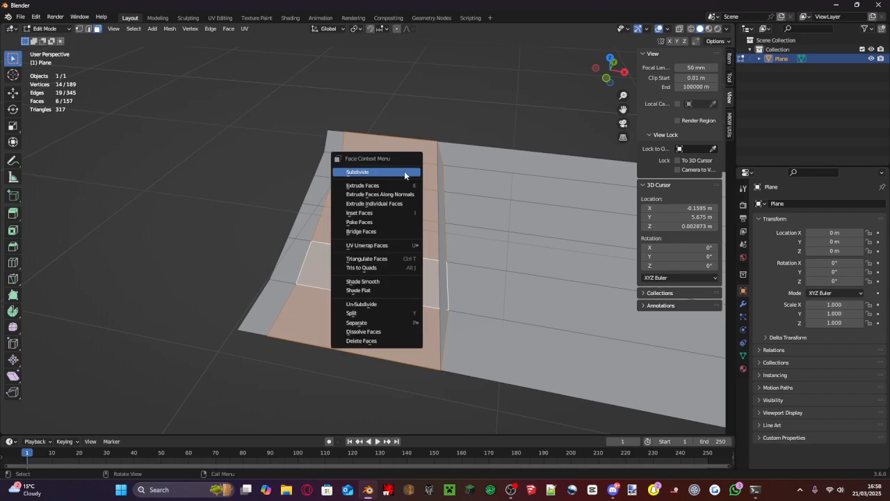
{"action": "left_click", "coordinate": [387, 340]}
- In top view, extrude the detached strip's six outer edges about -1.33 m along the X axis
{"action": "middle_click_drag", "start_coordinate": [385, 342], "coordinate": [397, 298]}
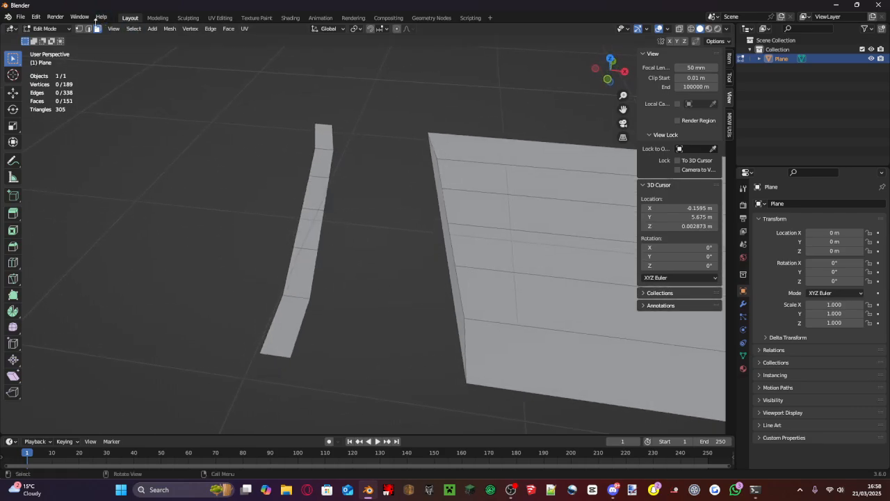
{"action": "middle_click_drag", "start_coordinate": [313, 126], "coordinate": [416, 126]}
{"action": "left_click", "coordinate": [611, 56]}
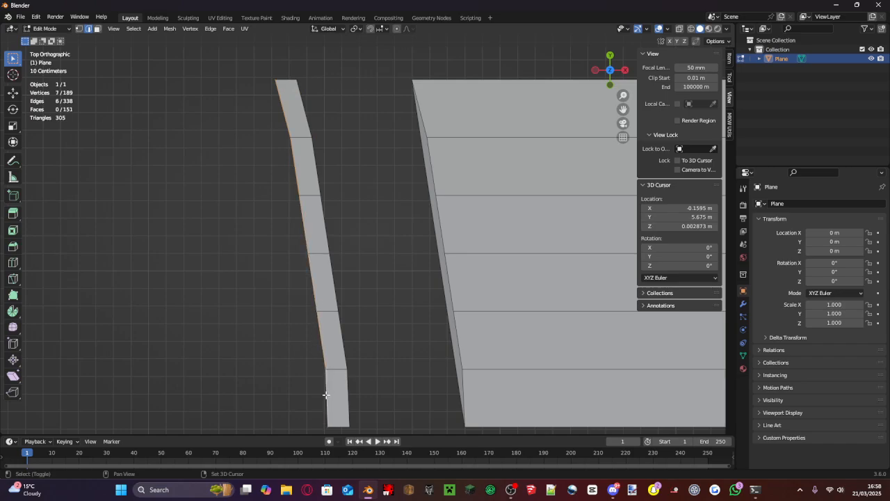
{"action": "scroll", "coordinate": [374, 299], "scroll_direction": "down", "scroll_amount": 6}
{"action": "scroll", "coordinate": [368, 293], "scroll_direction": "up", "scroll_amount": 2}
{"action": "key", "text": "e"}
{"action": "key", "text": "x"}
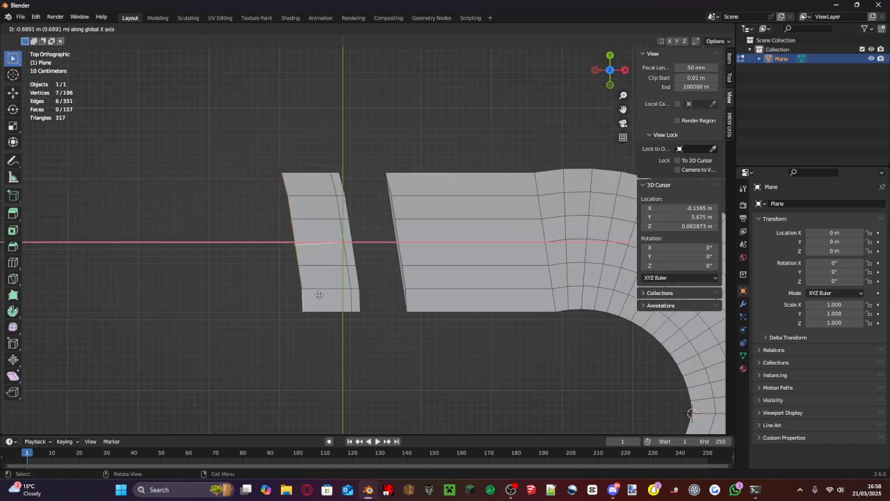
{"action": "left_click", "coordinate": [273, 285]}
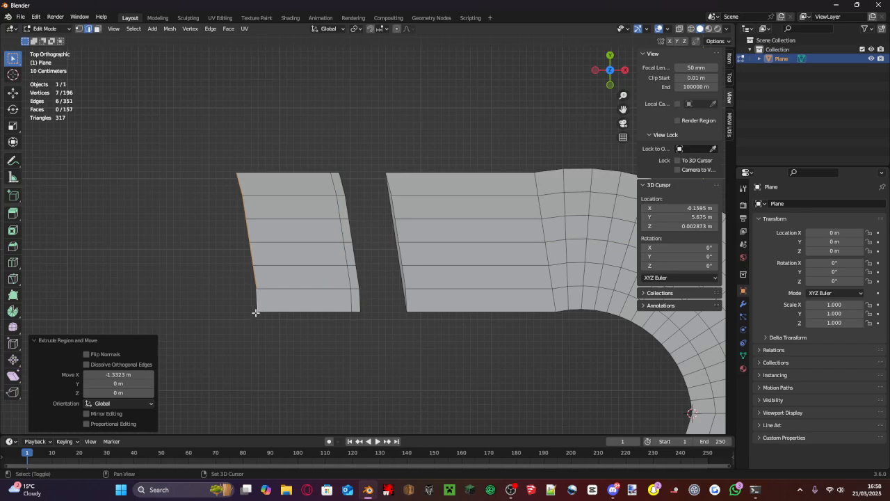
- Try spinning the detached section's outer edges around the 3D cursor placed at their inner corner, and undo the spin
{"action": "scroll", "coordinate": [229, 304], "scroll_direction": "down", "scroll_amount": 3}
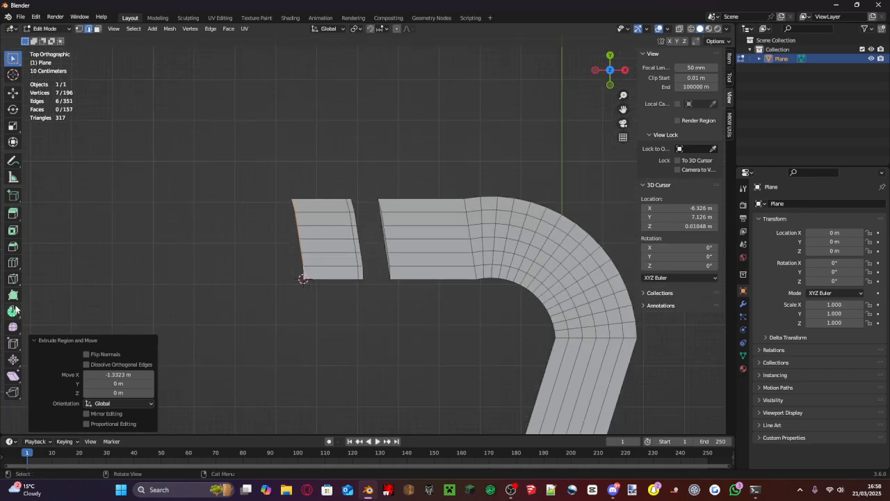
{"action": "left_click_drag", "start_coordinate": [247, 222], "coordinate": [356, 280]}
{"action": "key", "text": "ctrl+z"}
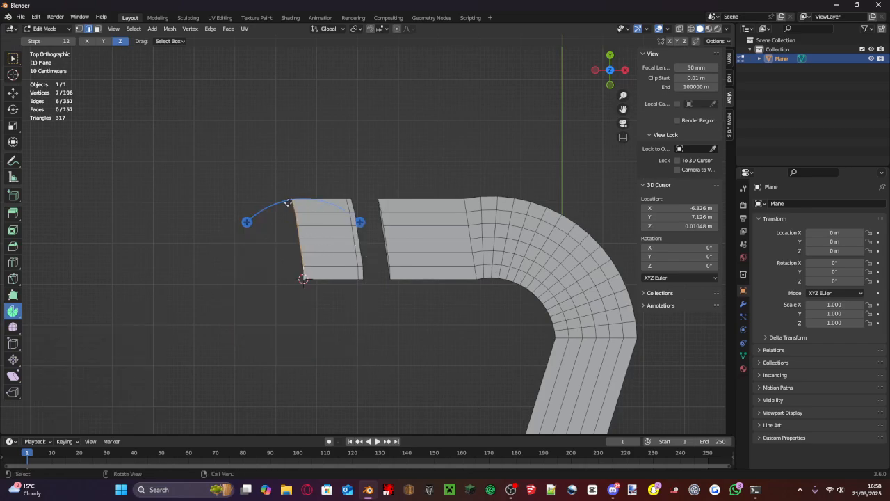
- Spin the detached section's outer edges about 175° with 15 steps, shifting the spin centre to Y 5.83 m for a wide U-turn
{"action": "left_click_drag", "start_coordinate": [247, 222], "coordinate": [372, 362]}
{"action": "left_click_drag", "start_coordinate": [305, 235], "coordinate": [306, 288]}
{"action": "scroll", "coordinate": [427, 309], "scroll_direction": "down", "scroll_amount": 2}
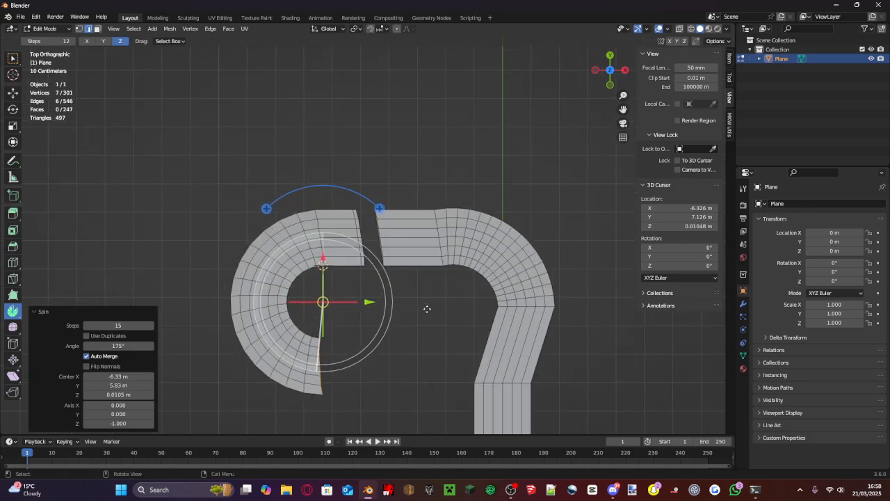
- Extrude the U-turn's six end edges along positive X into a straight section heading toward the first road
{"action": "middle_click_drag", "start_coordinate": [410, 324], "coordinate": [409, 240], "text": "shift"}
{"action": "scroll", "coordinate": [407, 243], "scroll_direction": "up", "scroll_amount": 3}
{"action": "key", "text": "e"}
{"action": "key", "text": "x"}
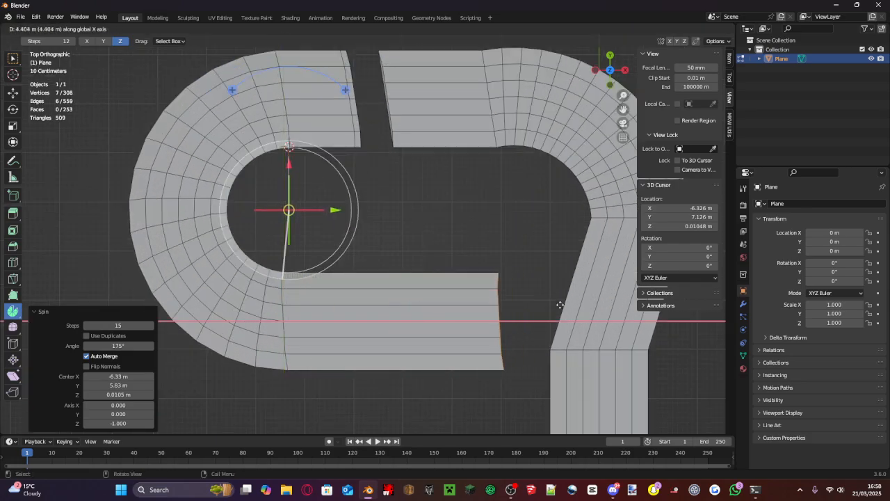
{"action": "left_click", "coordinate": [545, 305]}
- Fill the six selected edges at the straight section's end with a face
{"action": "middle_click_drag", "start_coordinate": [545, 306], "coordinate": [420, 275], "text": "shift"}
{"action": "middle_click_drag", "start_coordinate": [420, 275], "coordinate": [408, 256]}
{"action": "scroll", "coordinate": [410, 199], "scroll_direction": "up", "scroll_amount": 4}
{"action": "key", "text": "f"}
{"action": "left_click", "coordinate": [408, 256]}
{"action": "left_click", "coordinate": [586, 302], "text": "shift"}
{"action": "left_click", "coordinate": [657, 318], "text": "shift"}
{"action": "middle_click_drag", "start_coordinate": [658, 318], "coordinate": [600, 333]}
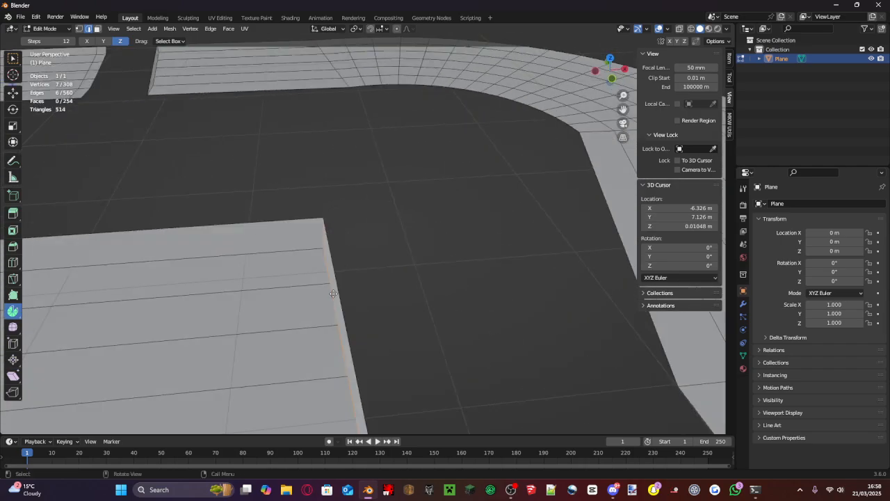
- Extrude the straight section's six end edges twice along positive X
{"action": "key", "text": "e"}
{"action": "key", "text": "x"}
{"action": "left_click", "coordinate": [356, 293]}
{"action": "middle_click_drag", "start_coordinate": [355, 292], "coordinate": [356, 262]}
{"action": "key", "text": "e"}
{"action": "key", "text": "x"}
{"action": "left_click", "coordinate": [356, 263]}
- Raise the outermost end edges slightly along Z and move them farther out along X
{"action": "key", "text": "g"}
{"action": "key", "text": "x"}
{"action": "key", "text": "z"}
{"action": "left_click", "coordinate": [357, 248]}
{"action": "key", "text": "g"}
{"action": "key", "text": "x"}
{"action": "left_click", "coordinate": [384, 263]}
- Delete the six faces between the straight section's end and the raised outer strip
{"action": "left_click", "coordinate": [97, 29]}
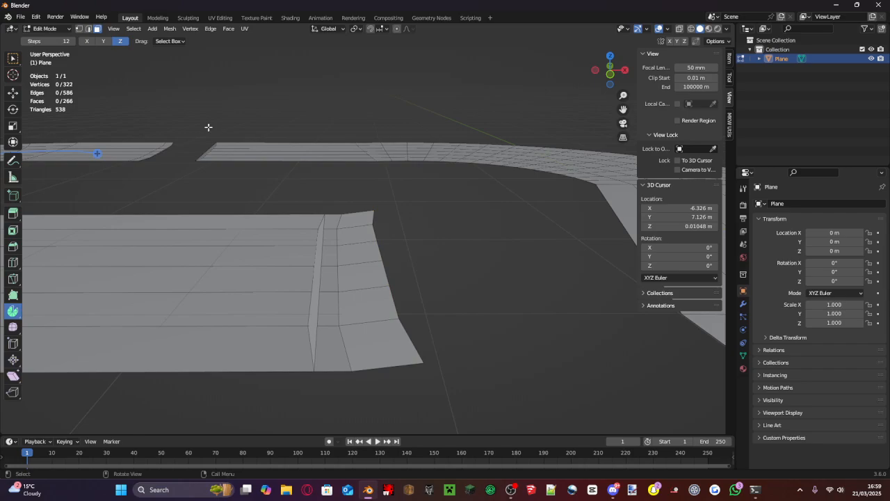
{"action": "left_click", "coordinate": [331, 277], "text": "shift"}
{"action": "left_click", "coordinate": [331, 307], "text": "shift"}
{"action": "left_click", "coordinate": [336, 346], "text": "shift"}
{"action": "key", "text": "x"}
{"action": "left_click", "coordinate": [337, 369]}
- In top view and edge select mode, select the detached strip's six outer edges
{"action": "middle_click_drag", "start_coordinate": [338, 365], "coordinate": [361, 230]}
{"action": "left_click", "coordinate": [609, 52]}
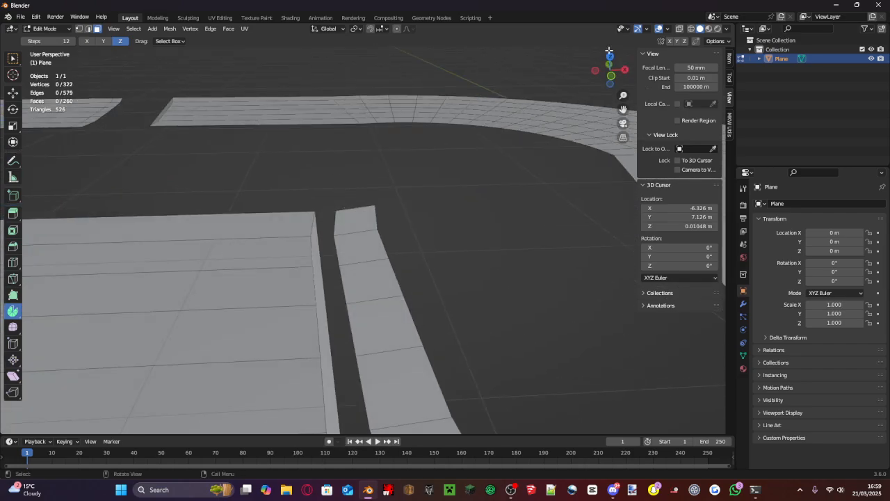
{"action": "left_click", "coordinate": [89, 29]}
{"action": "scroll", "coordinate": [372, 292], "scroll_direction": "down", "scroll_amount": 4}
{"action": "left_click", "coordinate": [372, 292], "text": "alt"}
{"action": "scroll", "coordinate": [372, 258], "scroll_direction": "down", "scroll_amount": 4}
- Try extruding the detached strip's outer edges about 5.12 m along the X axis, and undo the extrusion
{"action": "key", "text": "e"}
{"action": "key", "text": "x"}
{"action": "left_click", "coordinate": [552, 255]}
{"action": "middle_click_drag", "start_coordinate": [552, 253], "coordinate": [524, 171]}
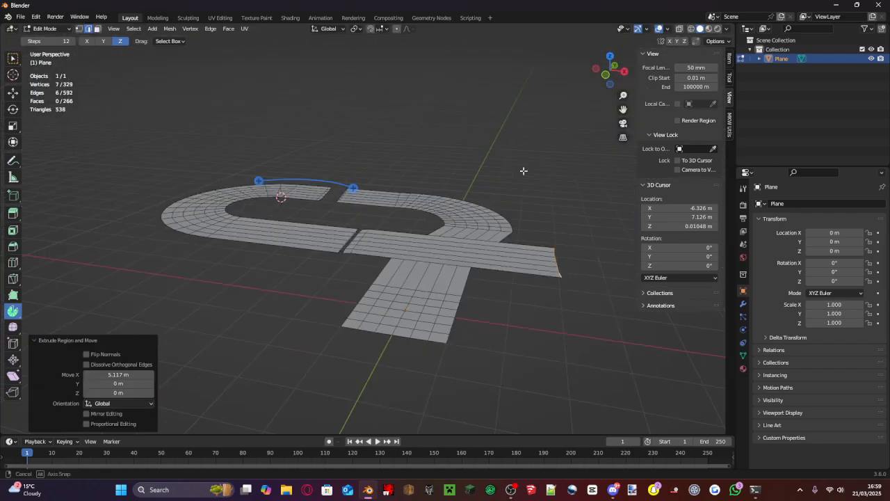
{"action": "scroll", "coordinate": [344, 201], "scroll_direction": "up", "scroll_amount": 3}
{"action": "middle_click_drag", "start_coordinate": [501, 242], "coordinate": [413, 199], "text": "shift"}
{"action": "key", "text": "ctrl+z"}
- Extrude the detached strip's outer edges along positive X and raise the new edges along Z to form a ramp
{"action": "left_click", "coordinate": [610, 57]}
{"action": "key", "text": "e"}
{"action": "key", "text": "x"}
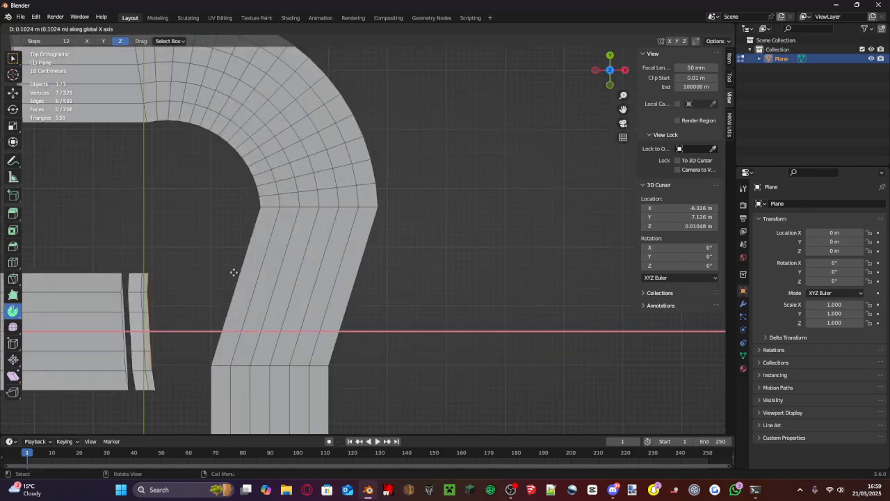
{"action": "left_click", "coordinate": [302, 266]}
{"action": "middle_click_drag", "start_coordinate": [304, 265], "coordinate": [329, 167]}
{"action": "key", "text": "g"}
{"action": "key", "text": "z"}
{"action": "left_click", "coordinate": [331, 171]}
- In top view, extrude the raised ramp edges about 3.16 m along X to bridge across the first road
{"action": "left_click", "coordinate": [610, 55]}
{"action": "key", "text": "e"}
{"action": "key", "text": "x"}
{"action": "left_click", "coordinate": [433, 278]}
{"action": "middle_click_drag", "start_coordinate": [434, 277], "coordinate": [434, 206]}
{"action": "left_click", "coordinate": [610, 55]}
- Extrude the bridge's end edges along positive X and lower them along Z into a descending ramp
{"action": "middle_click_drag", "start_coordinate": [391, 312], "coordinate": [371, 226]}
{"action": "key", "text": "e"}
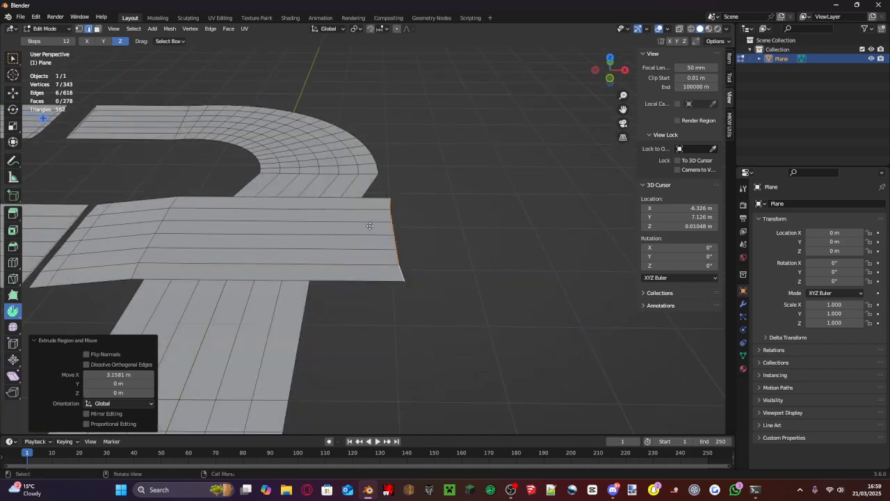
{"action": "key", "text": "x"}
{"action": "left_click", "coordinate": [479, 224]}
{"action": "key", "text": "g"}
{"action": "key", "text": "z"}
{"action": "left_click", "coordinate": [476, 240]}
- In top view, extrude the descending ramp's end edges about 2.63 m along the X axis
{"action": "middle_click_drag", "start_coordinate": [475, 245], "coordinate": [467, 204]}
{"action": "key", "text": "KP_7"}
{"action": "key", "text": "e"}
{"action": "key", "text": "x"}
{"action": "left_click", "coordinate": [454, 316]}
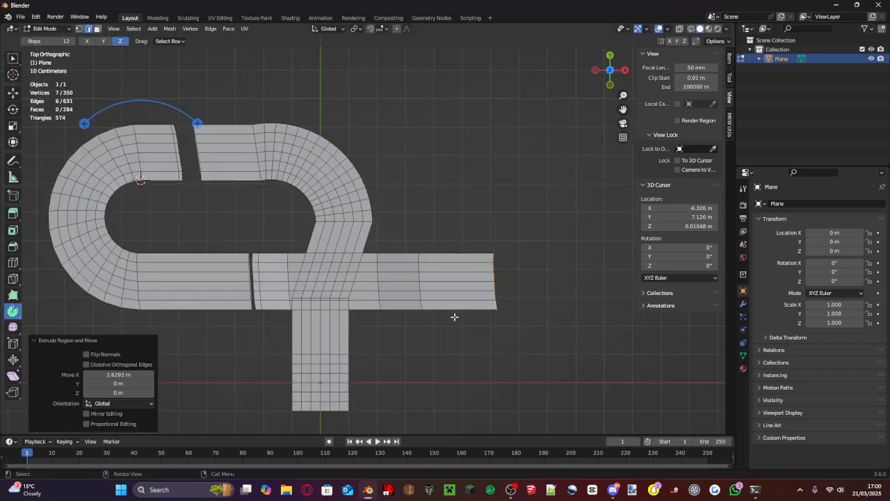
- Place the 3D cursor at the end's inner corner and spin the edges 270°, with the spin centre moved to Y 1.15 m
{"action": "right_click", "coordinate": [497, 309], "text": "shift"}
{"action": "left_click_drag", "start_coordinate": [553, 251], "coordinate": [418, 304]}
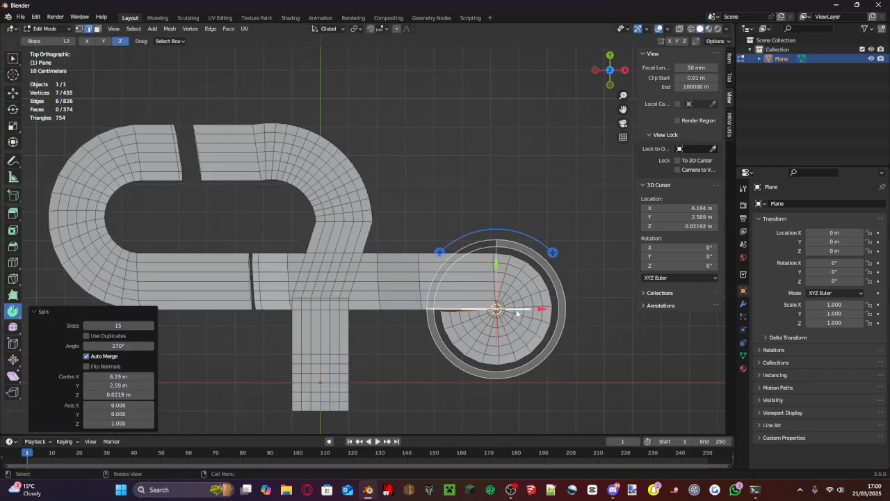
{"action": "left_click_drag", "start_coordinate": [439, 252], "coordinate": [417, 257]}
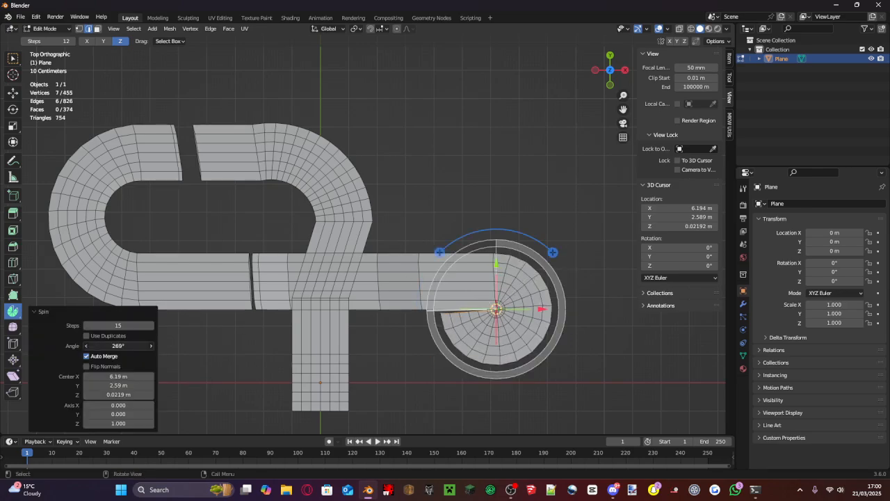
{"action": "left_click_drag", "start_coordinate": [497, 264], "coordinate": [497, 307]}
{"action": "middle_click_drag", "start_coordinate": [526, 240], "coordinate": [545, 164]}
{"action": "scroll", "coordinate": [509, 199], "scroll_direction": "up", "scroll_amount": 2}
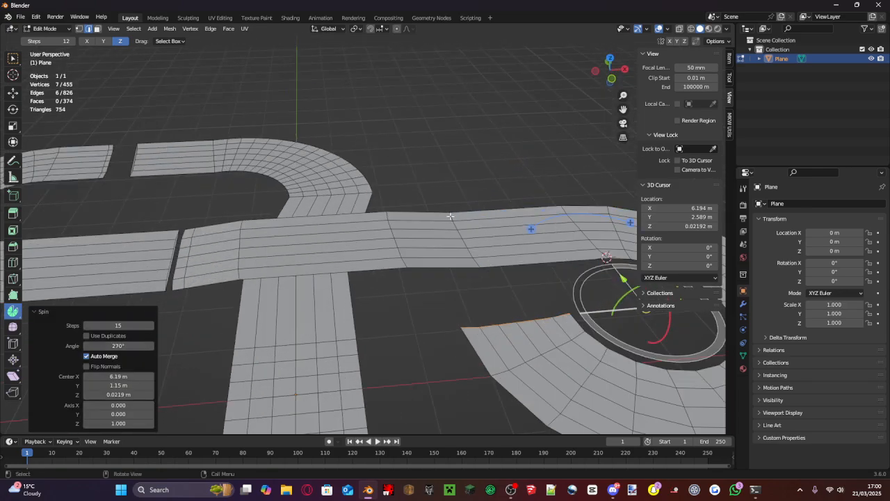
- Reselect the loop's six end edges, extrude them about 4.1 m along Y, and place the 3D cursor at the new end's corner
{"action": "left_click", "coordinate": [474, 256], "text": "alt+shift"}
{"action": "key", "text": "e"}
{"action": "left_click", "coordinate": [432, 235]}
{"action": "key", "text": "KP_7"}
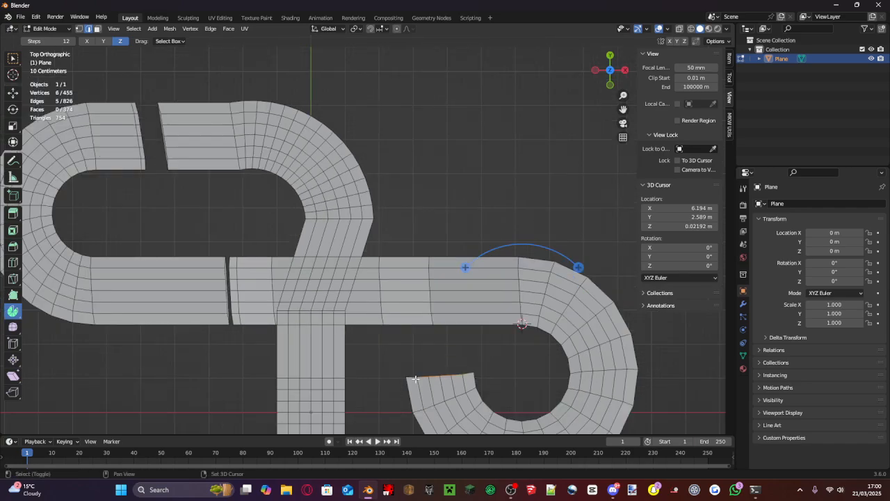
{"action": "middle_click_drag", "start_coordinate": [432, 235], "coordinate": [406, 231]}
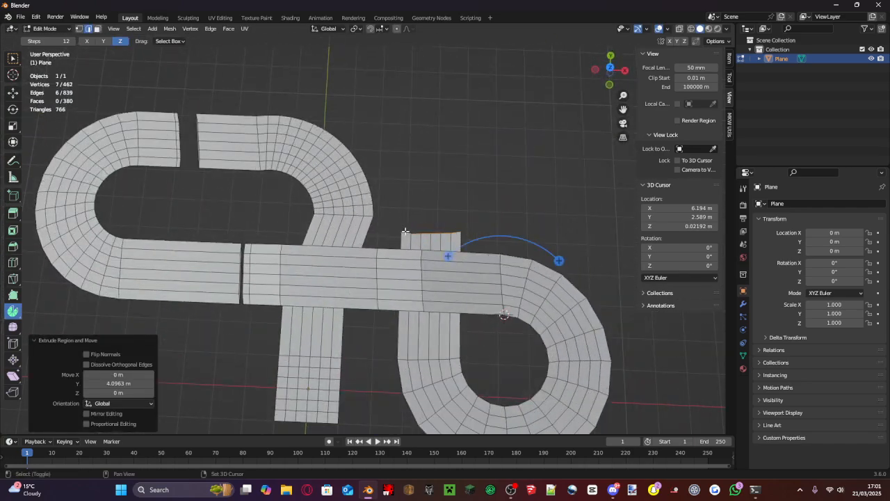
- Try spinning the extruded section's end edges around the 3D cursor in top view, and undo both spins
{"action": "left_click", "coordinate": [611, 71]}
{"action": "left_click_drag", "start_coordinate": [512, 176], "coordinate": [594, 103]}
{"action": "left_click_drag", "start_coordinate": [456, 186], "coordinate": [456, 105]}
{"action": "key", "text": "ctrl+z"}
{"action": "left_click_drag", "start_coordinate": [401, 175], "coordinate": [459, 397]}
{"action": "left_click_drag", "start_coordinate": [502, 233], "coordinate": [590, 243]}
{"action": "key", "text": "ctrl+z"}
- Spin the end edges about -101° around a centre at X 5.88 m, and extrude the turn's end along positive X
{"action": "left_click_drag", "start_coordinate": [401, 176], "coordinate": [532, 185]}
{"action": "left_click_drag", "start_coordinate": [502, 232], "coordinate": [533, 234]}
{"action": "key", "text": "e"}
{"action": "key", "text": "x"}
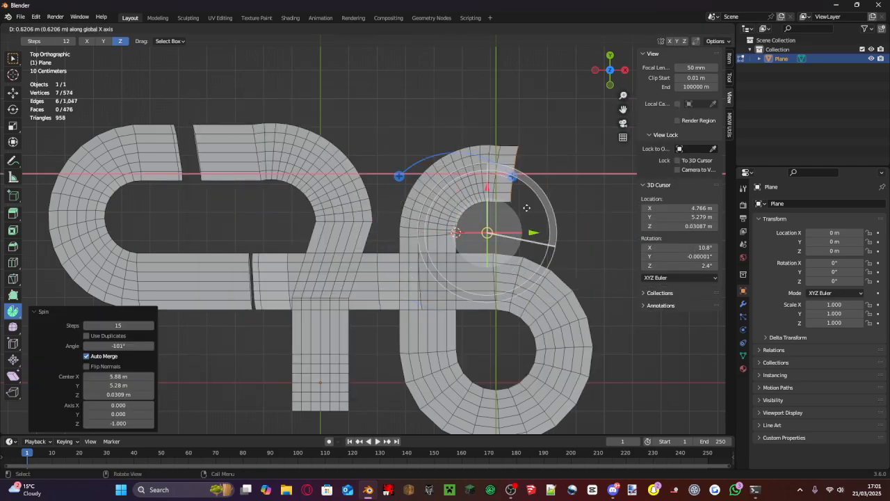
{"action": "middle_click_drag", "start_coordinate": [596, 231], "coordinate": [517, 193], "text": "shift"}
- Place the 3D cursor at the extruded section's inner corner and spin its end edges into a turn toward negative Y
{"action": "right_click", "coordinate": [508, 183], "text": "shift"}
{"action": "left_click_drag", "start_coordinate": [452, 127], "coordinate": [536, 168]}
{"action": "key", "text": "ctrl+z"}
{"action": "left_click_drag", "start_coordinate": [564, 127], "coordinate": [560, 229]}
{"action": "left_click_drag", "start_coordinate": [508, 139], "coordinate": [508, 197]}
{"action": "left_click_drag", "start_coordinate": [554, 242], "coordinate": [541, 242]}
- Extrude the turn's end edges along negative Y into a long straight running past the loop
{"action": "key", "text": "e"}
{"action": "key", "text": "y"}
{"action": "left_click", "coordinate": [553, 398]}
{"action": "middle_click_drag", "start_coordinate": [553, 398], "coordinate": [535, 278], "text": "shift"}
- Spin the long straight's end into a wide turn back toward the first road, and spin the new end about 20.9° the opposite way
{"action": "right_click", "coordinate": [536, 278], "text": "shift"}
{"action": "left_click_drag", "start_coordinate": [479, 223], "coordinate": [499, 251]}
{"action": "right_click", "coordinate": [345, 347], "text": "shift"}
{"action": "left_click_drag", "start_coordinate": [402, 291], "coordinate": [377, 268]}
{"action": "left_click_drag", "start_coordinate": [343, 303], "coordinate": [343, 345]}
{"action": "left_click_drag", "start_coordinate": [389, 389], "coordinate": [330, 389]}
- Try extruding the curve's end edges along negative X and moving them along Y, and undo the extrusion
{"action": "key", "text": "e"}
{"action": "key", "text": "x"}
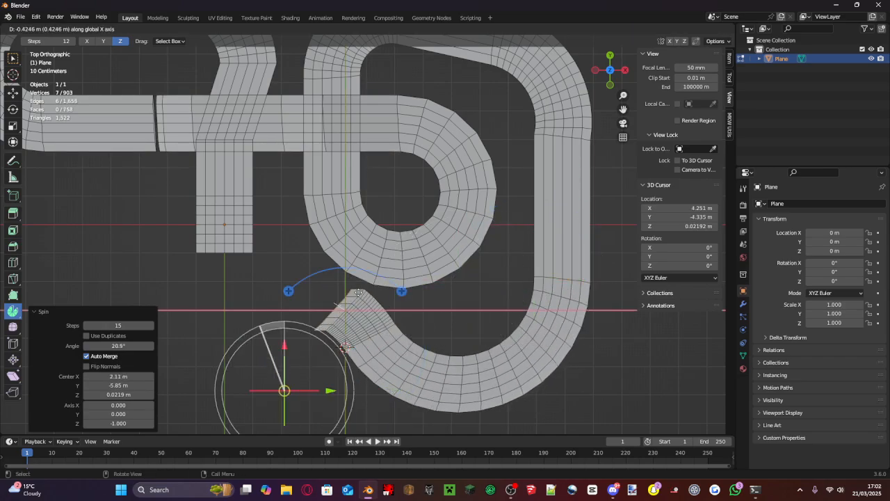
{"action": "left_click", "coordinate": [303, 276]}
{"action": "key", "text": "g"}
{"action": "key", "text": "y"}
{"action": "right_click", "coordinate": [302, 238]}
{"action": "key", "text": "ctrl+z"}
- Try spinning the curve's end edges around the 3D cursor placed at their outer lower corner, and undo the spin
{"action": "scroll", "coordinate": [304, 408], "scroll_direction": "up", "scroll_amount": 3}
{"action": "right_click", "coordinate": [297, 401], "text": "shift"}
{"action": "left_click_drag", "start_coordinate": [240, 342], "coordinate": [242, 313]}
{"action": "key", "text": "ctrl+z"}
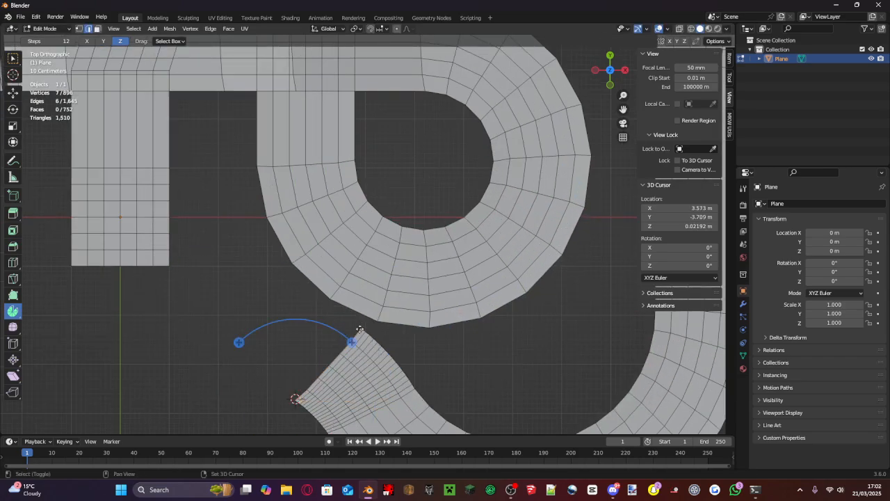
- Move the 3D cursor to the end's upper corner, try spinning the edges about 47.2° with a shifted centre, and undo the spin
{"action": "right_click", "coordinate": [360, 327], "text": "shift"}
{"action": "left_click_drag", "start_coordinate": [304, 270], "coordinate": [332, 251]}
{"action": "key", "text": "ctrl+z"}
{"action": "left_click_drag", "start_coordinate": [416, 271], "coordinate": [431, 327]}
{"action": "left_click_drag", "start_coordinate": [360, 282], "coordinate": [361, 157]}
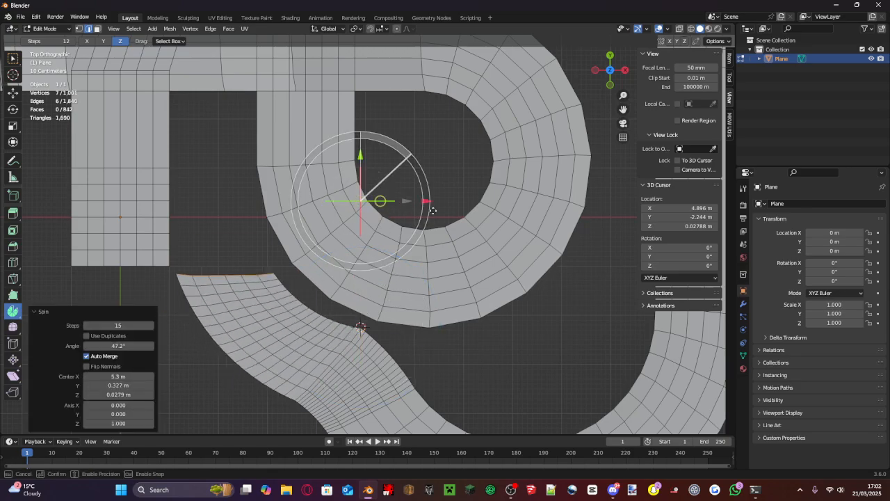
{"action": "key", "text": "ctrl+z"}
- Extrude the curve's end edges along negative X and move the new edges about 0.66 m along Y
{"action": "middle_click_drag", "start_coordinate": [391, 304], "coordinate": [443, 225], "text": "shift"}
{"action": "key", "text": "e"}
{"action": "key", "text": "x"}
{"action": "left_click", "coordinate": [389, 200]}
{"action": "key", "text": "g"}
{"action": "key", "text": "y"}
{"action": "left_click", "coordinate": [400, 163]}
- Add the first road's open end edges to the selection and fill the gap between the two road ends with a face
{"action": "middle_click_drag", "start_coordinate": [233, 204], "coordinate": [302, 286], "text": "shift"}
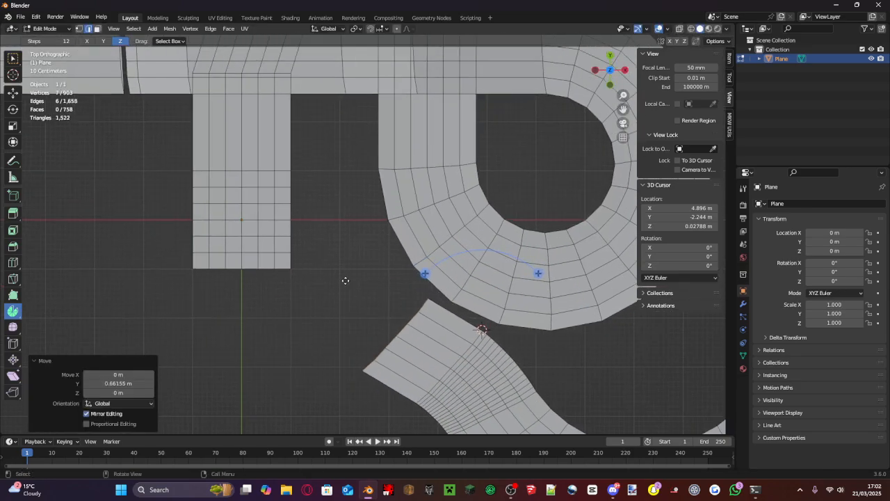
{"action": "middle_click_drag", "start_coordinate": [425, 189], "coordinate": [503, 120]}
{"action": "left_click", "coordinate": [608, 58]}
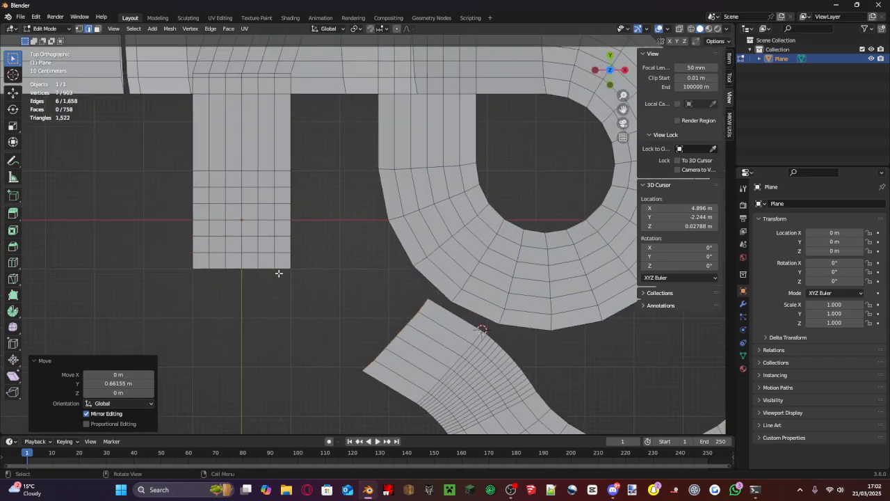
{"action": "scroll", "coordinate": [278, 273], "scroll_direction": "up", "scroll_amount": 1}
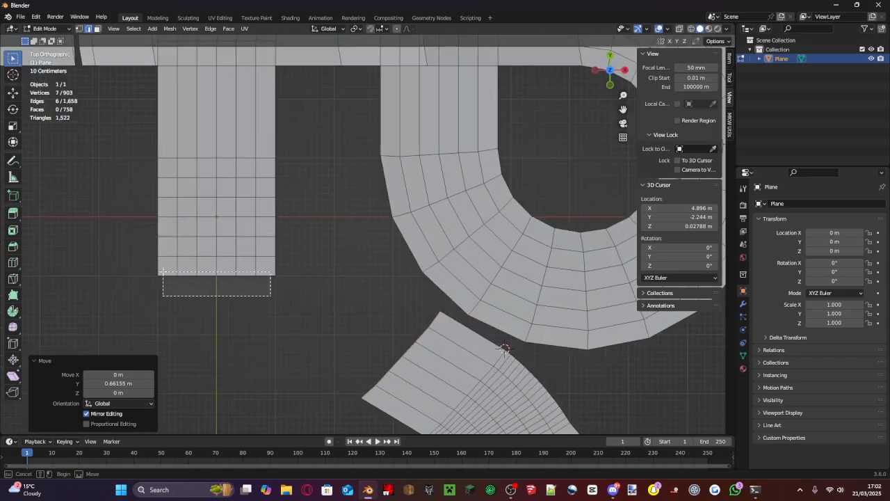
{"action": "left_click_drag", "start_coordinate": [163, 272], "coordinate": [163, 272]}
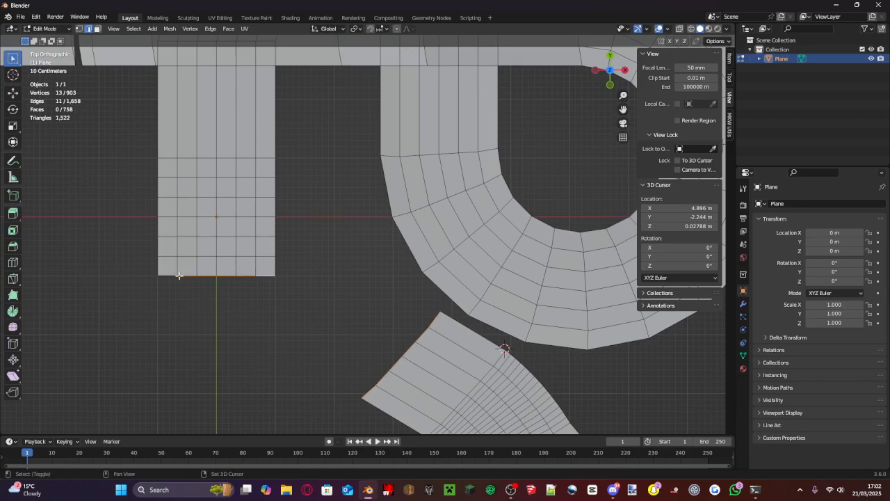
{"action": "key", "text": "f"}
- Subdivide the new connecting face with one cut, and select a vertex on its upper border
{"action": "middle_click_drag", "start_coordinate": [329, 267], "coordinate": [365, 235], "text": "shift"}
{"action": "left_click", "coordinate": [80, 29]}
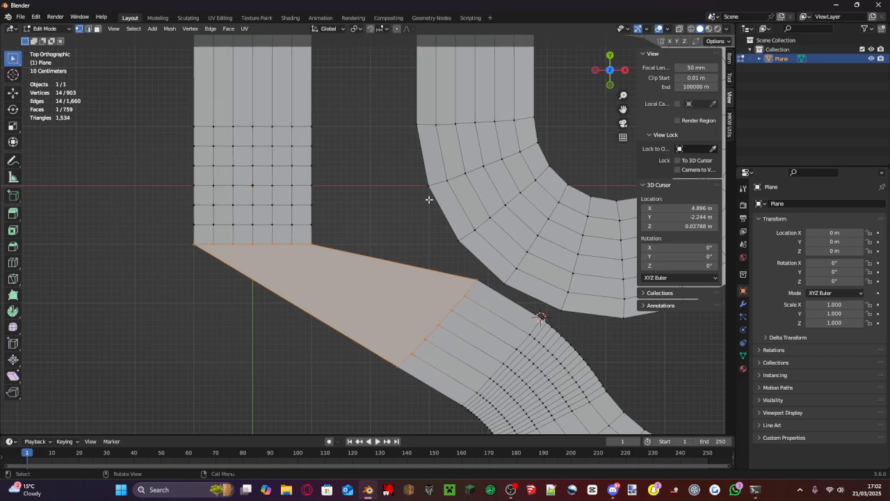
{"action": "middle_click_drag", "start_coordinate": [428, 199], "coordinate": [477, 218]}
{"action": "right_click", "coordinate": [457, 269]}
{"action": "left_click", "coordinate": [457, 269]}
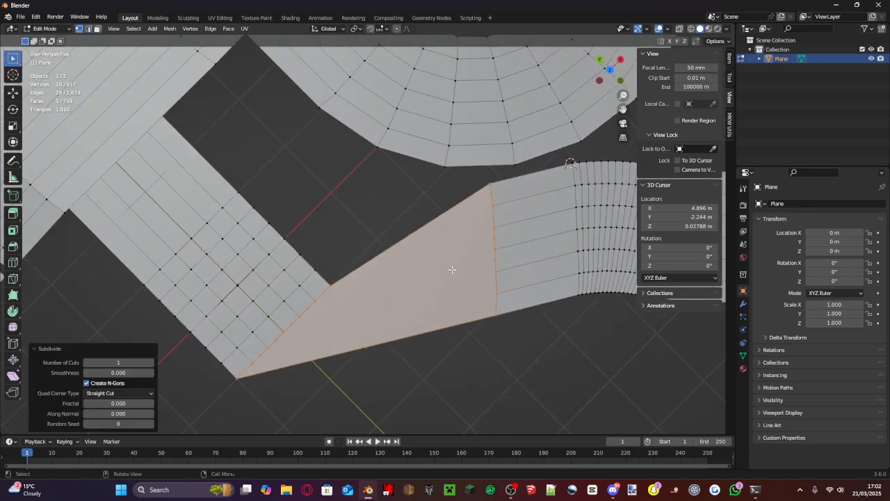
{"action": "left_click", "coordinate": [411, 237]}
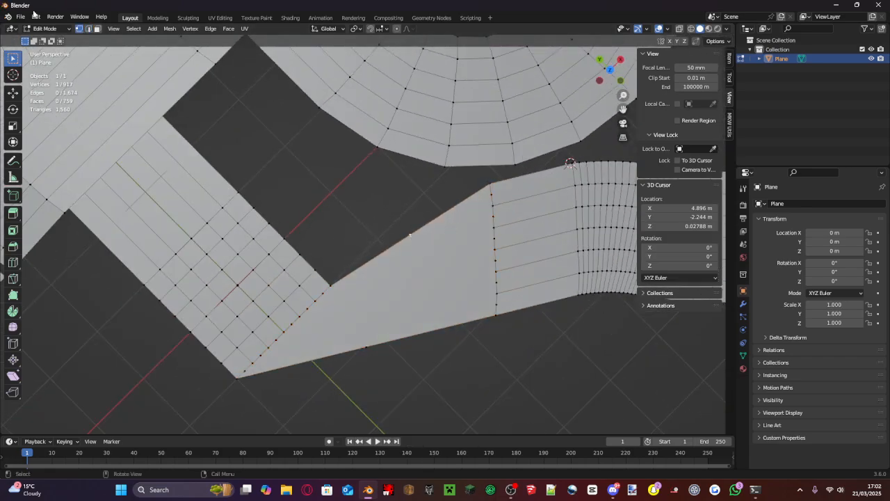
- Reselect the connecting face in face select mode and subdivide it twice more with one cut each
{"action": "left_click", "coordinate": [452, 241]}
{"action": "right_click", "coordinate": [452, 241]}
{"action": "left_click", "coordinate": [451, 241]}
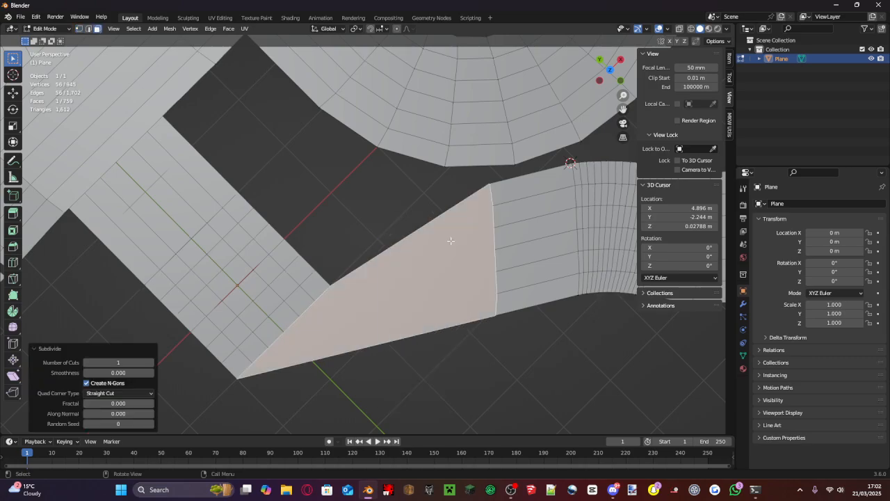
{"action": "right_click", "coordinate": [451, 240]}
{"action": "left_click", "coordinate": [451, 240]}
- Try to round the connecting face by moving the first four lower border vertices beside the first road outward in top view, using vertex select mode
{"action": "left_click", "coordinate": [610, 70]}
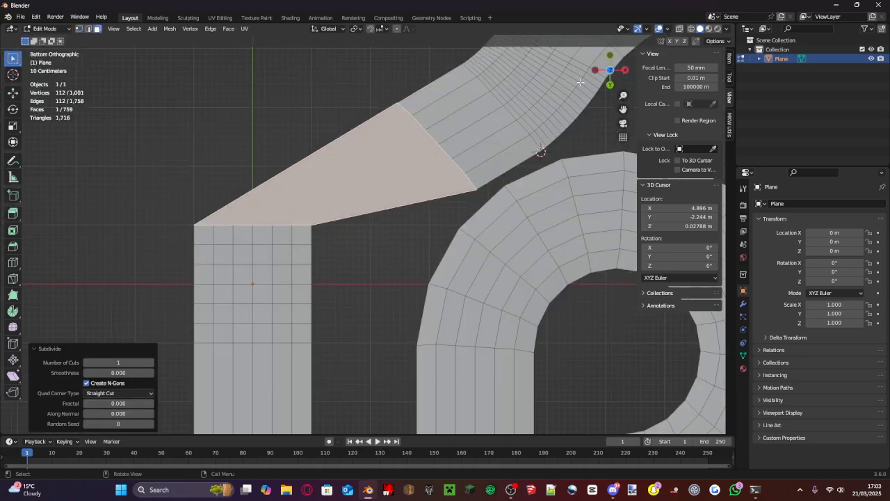
{"action": "left_click", "coordinate": [610, 70]}
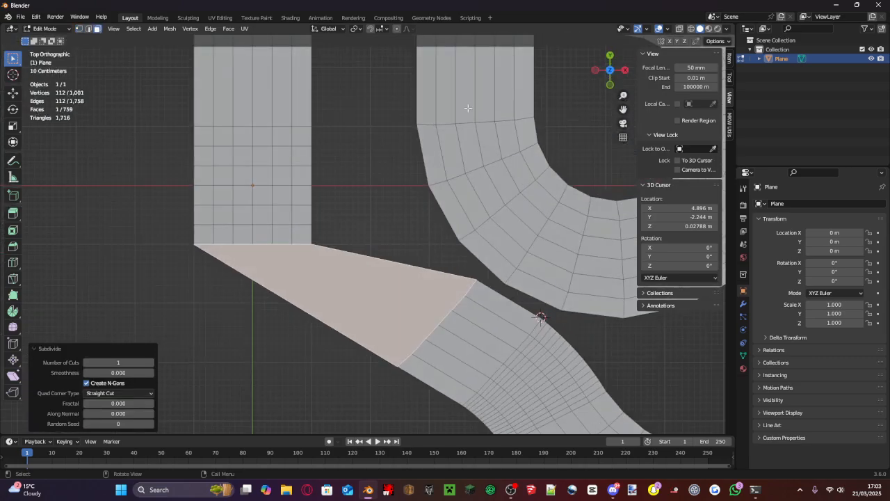
{"action": "left_click", "coordinate": [79, 29]}
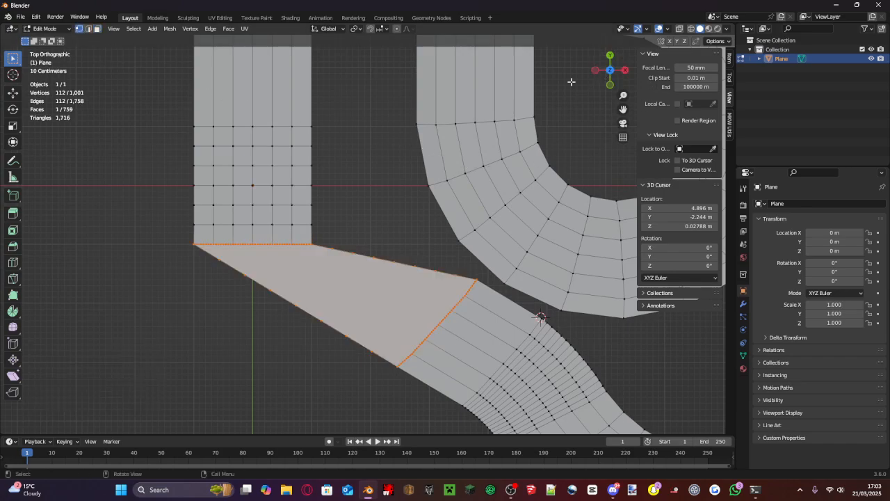
{"action": "left_click", "coordinate": [247, 272]}
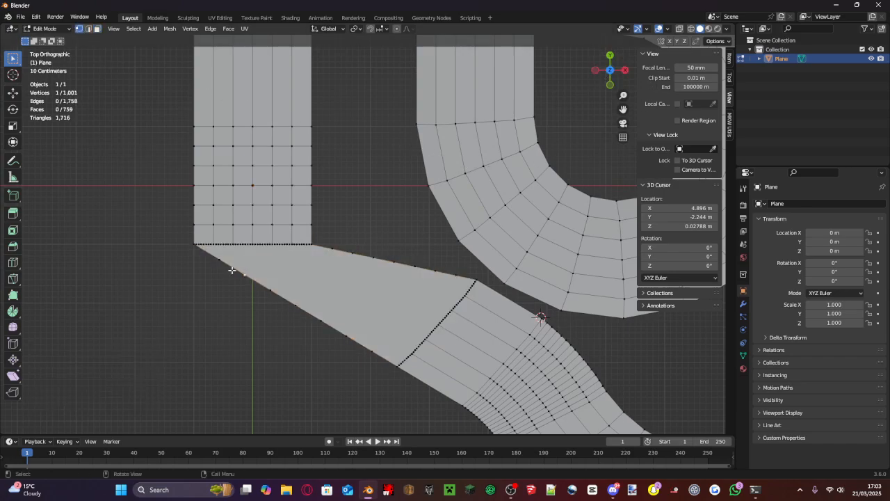
{"action": "key", "text": "g"}
{"action": "left_click", "coordinate": [217, 282]}
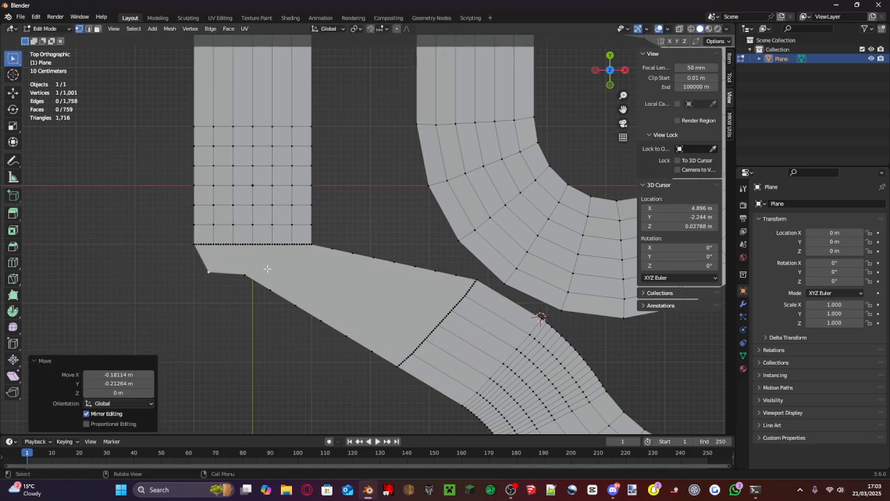
{"action": "left_click", "coordinate": [254, 271]}
{"action": "key", "text": "g"}
{"action": "left_click", "coordinate": [245, 297]}
{"action": "left_click", "coordinate": [266, 293]}
{"action": "key", "text": "g"}
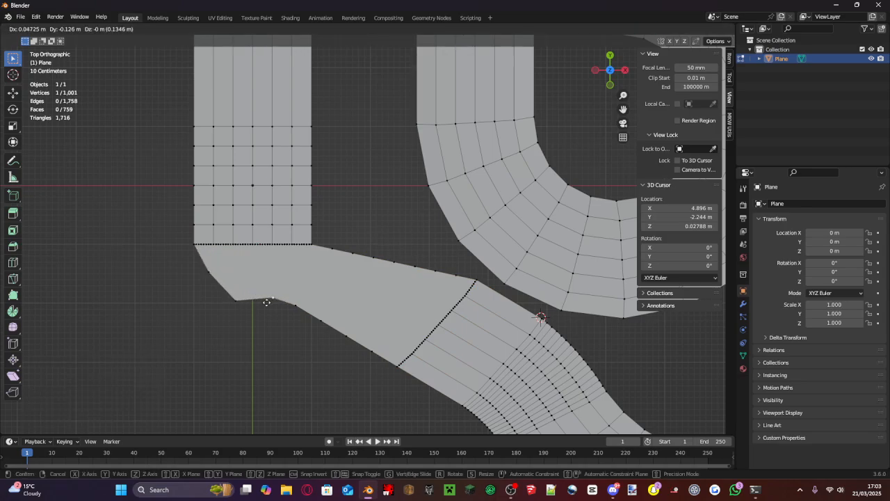
{"action": "left_click", "coordinate": [268, 314]}
{"action": "left_click", "coordinate": [290, 308]}
{"action": "key", "text": "g"}
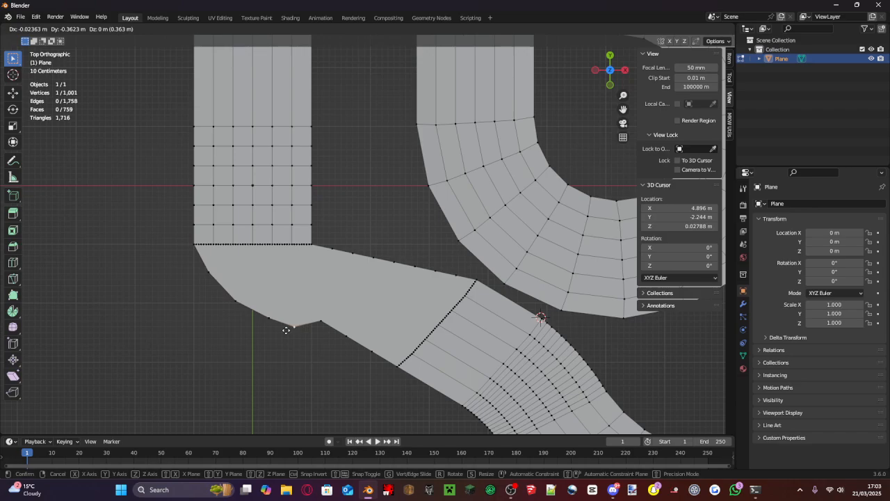
{"action": "left_click", "coordinate": [286, 330]}
- Move the remaining lower border vertices of the connecting face outward to continue the curve toward the other road end
{"action": "left_click", "coordinate": [321, 321]}
{"action": "key", "text": "g"}
{"action": "left_click", "coordinate": [322, 340]}
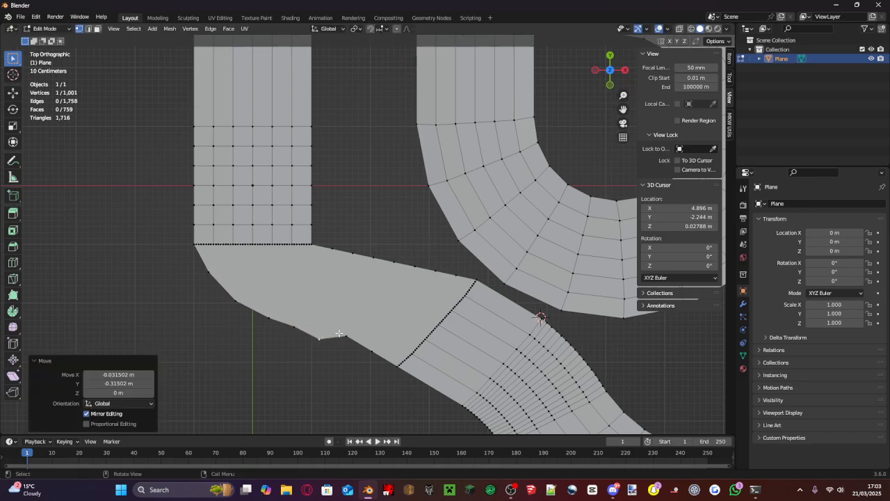
{"action": "left_click", "coordinate": [346, 337]}
{"action": "key", "text": "g"}
{"action": "left_click", "coordinate": [346, 345]}
{"action": "left_click", "coordinate": [370, 351]}
{"action": "key", "text": "g"}
{"action": "left_click", "coordinate": [369, 353]}
{"action": "left_click", "coordinate": [351, 347]}
{"action": "key", "text": "g"}
{"action": "left_click", "coordinate": [350, 351]}
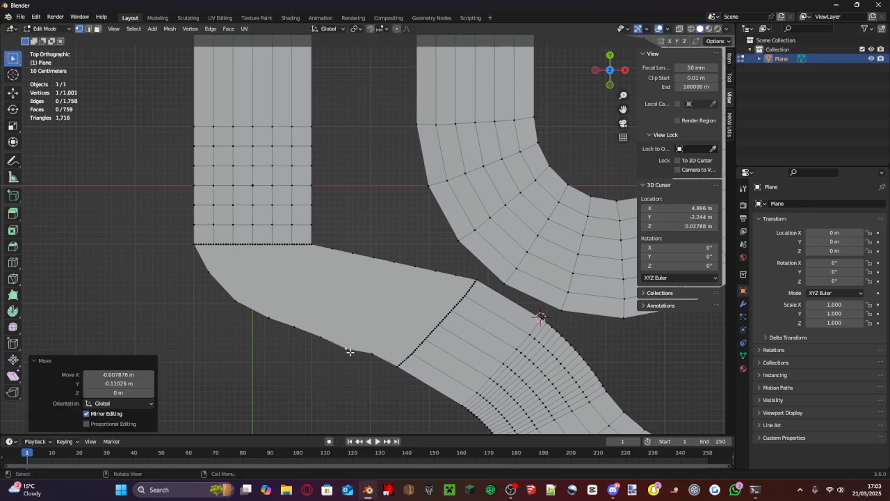
- Move three upper border vertices of the connecting face inward, starting beside the curved road's end
{"action": "left_click", "coordinate": [448, 277]}
{"action": "key", "text": "g"}
{"action": "left_click", "coordinate": [438, 277]}
{"action": "key", "text": "g"}
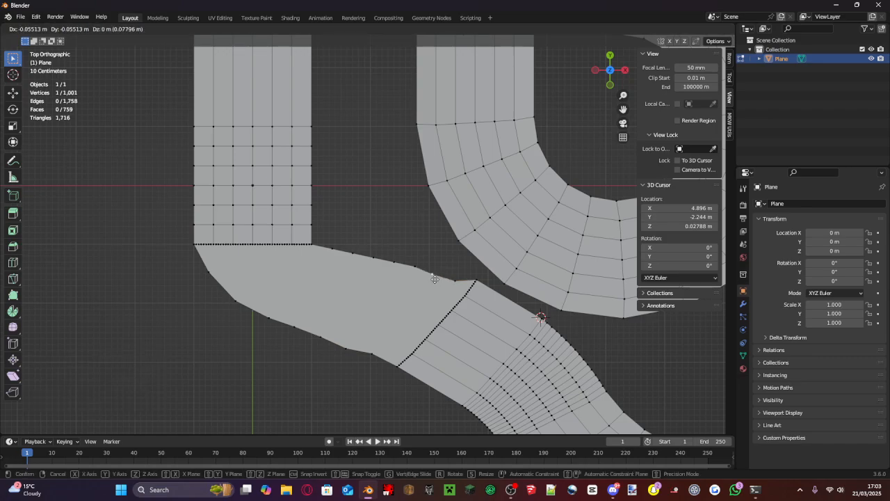
{"action": "left_click", "coordinate": [435, 280]}
{"action": "left_click", "coordinate": [414, 265]}
{"action": "key", "text": "g"}
{"action": "left_click", "coordinate": [412, 277]}
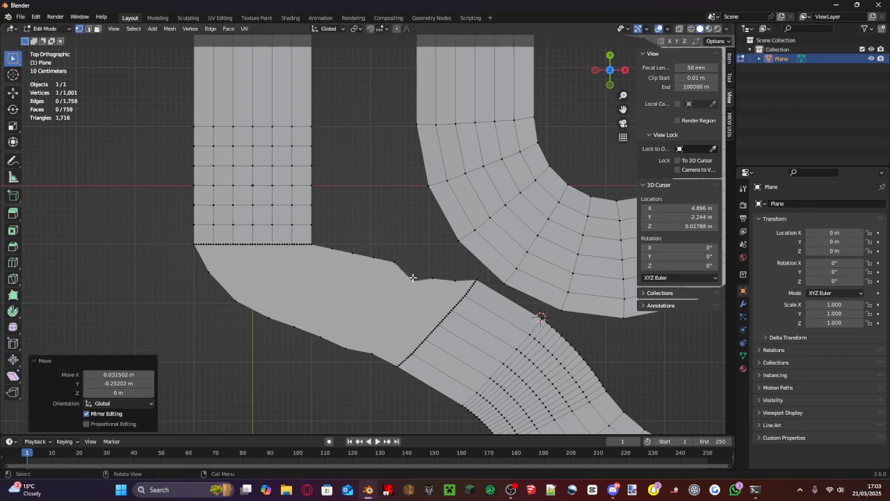
- Undo the border vertex moves and the subdivisions of the connecting face
{"action": "key", "text": "ctrl+x"}
{"action": "key", "text": "ctrl+z"}
{"action": "key", "text": "ctrl+z"}
{"action": "key", "text": "ctrl+z"}
{"action": "key", "text": "ctrl+z"}
{"action": "key", "text": "ctrl+z"}
{"action": "key", "text": "ctrl+z"}
{"action": "key", "text": "ctrl+z"}
{"action": "key", "text": "ctrl+z"}
{"action": "key", "text": "ctrl+z"}
{"action": "key", "text": "ctrl+z"}
{"action": "key", "text": "ctrl+z"}
{"action": "key", "text": "ctrl+z"}
{"action": "key", "text": "ctrl+z"}
{"action": "key", "text": "ctrl+z"}
{"action": "key", "text": "ctrl+z"}
{"action": "key", "text": "ctrl+z"}
{"action": "key", "text": "ctrl+z"}
{"action": "key", "text": "ctrl+z"}
{"action": "key", "text": "ctrl+z"}
{"action": "key", "text": "ctrl+z"}
{"action": "key", "text": "ctrl+z"}
{"action": "key", "text": "ctrl+z"}
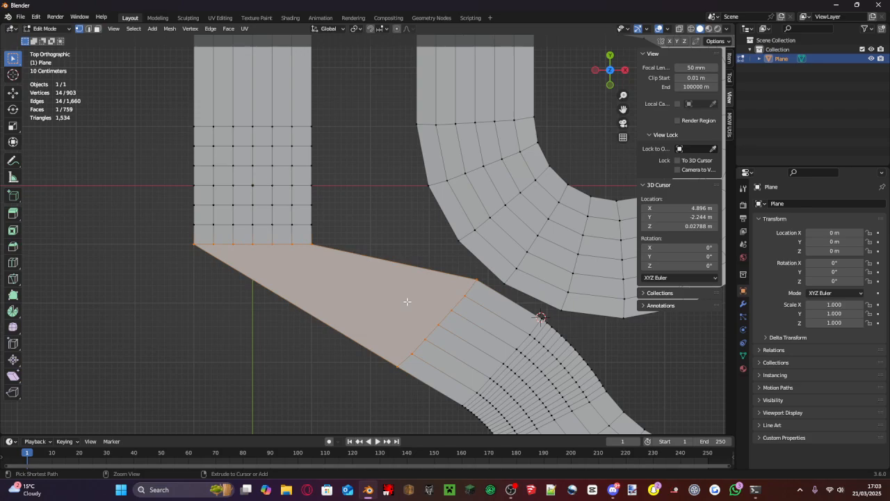
- Delete the connecting face between the two road ends in face select mode
{"action": "left_click", "coordinate": [97, 28]}
{"action": "right_click", "coordinate": [366, 250]}
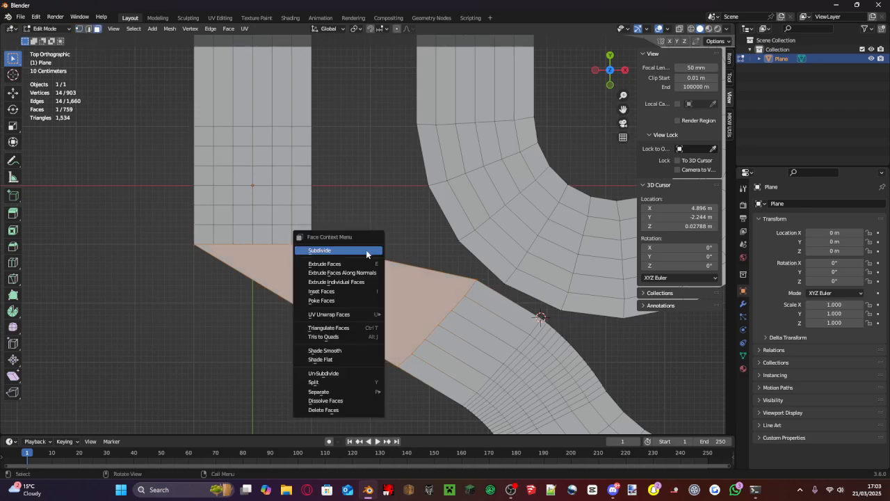
{"action": "left_click", "coordinate": [353, 410]}
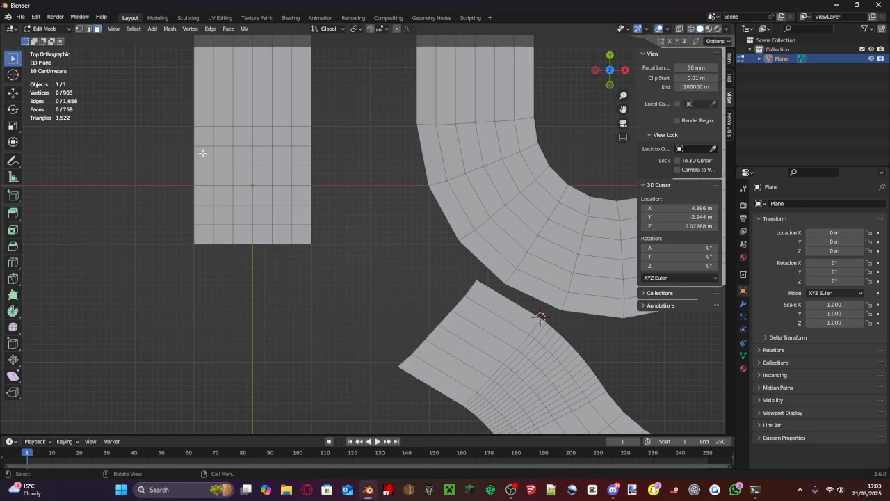
- Try deleting the vertices of a grid face near the first road's open end, and undo the deletion
{"action": "left_click", "coordinate": [296, 238]}
{"action": "left_click", "coordinate": [281, 217]}
{"action": "key", "text": "x"}
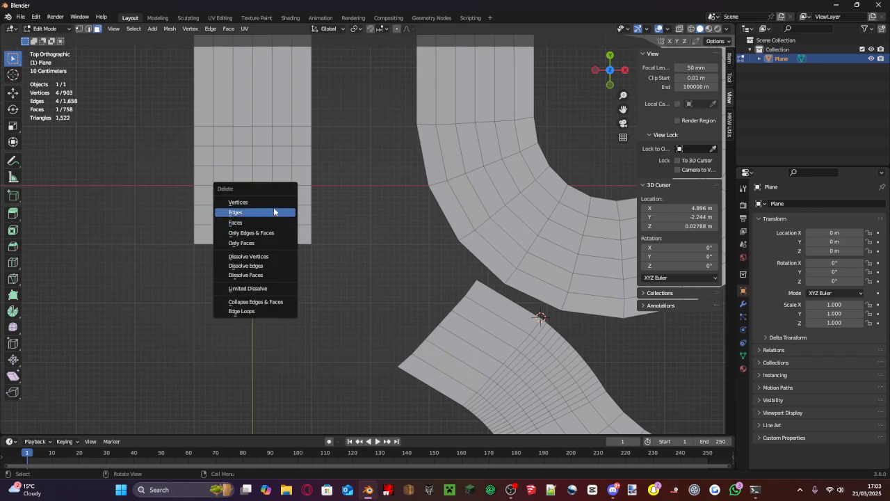
{"action": "left_click", "coordinate": [274, 201]}
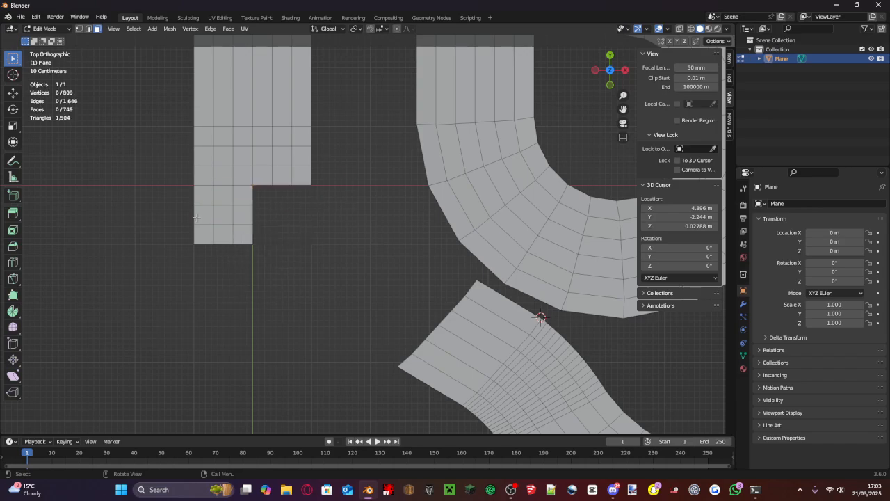
{"action": "key", "text": "ctrl+z"}
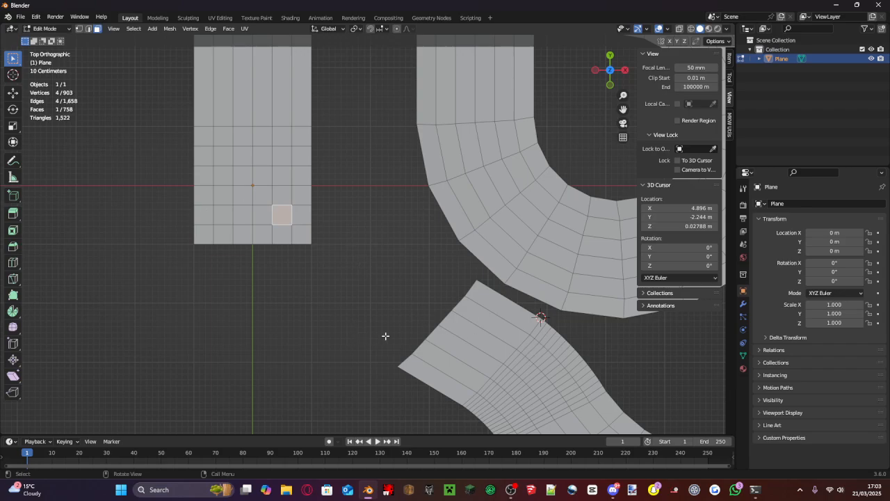
- Select the six open end edges of the curved road in edge select mode
{"action": "scroll", "coordinate": [432, 336], "scroll_direction": "down", "scroll_amount": 2}
{"action": "scroll", "coordinate": [407, 289], "scroll_direction": "up", "scroll_amount": 2}
{"action": "scroll", "coordinate": [473, 324], "scroll_direction": "down", "scroll_amount": 7}
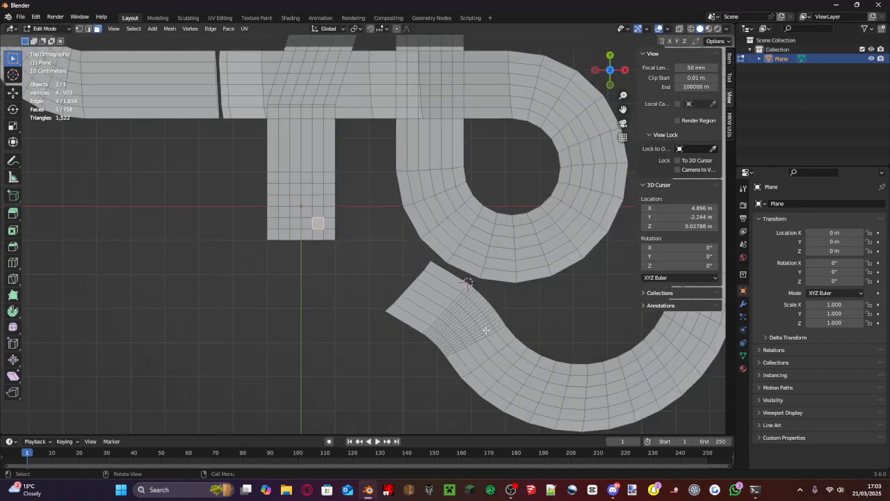
{"action": "middle_click_drag", "start_coordinate": [484, 330], "coordinate": [418, 292]}
{"action": "scroll", "coordinate": [407, 296], "scroll_direction": "up", "scroll_amount": 5}
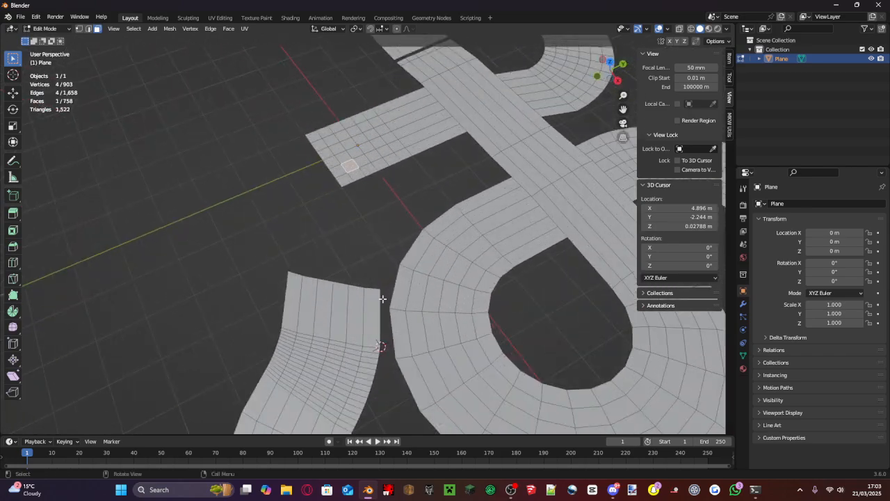
{"action": "left_click", "coordinate": [372, 293]}
{"action": "left_click", "coordinate": [88, 30]}
{"action": "left_click", "coordinate": [297, 278]}
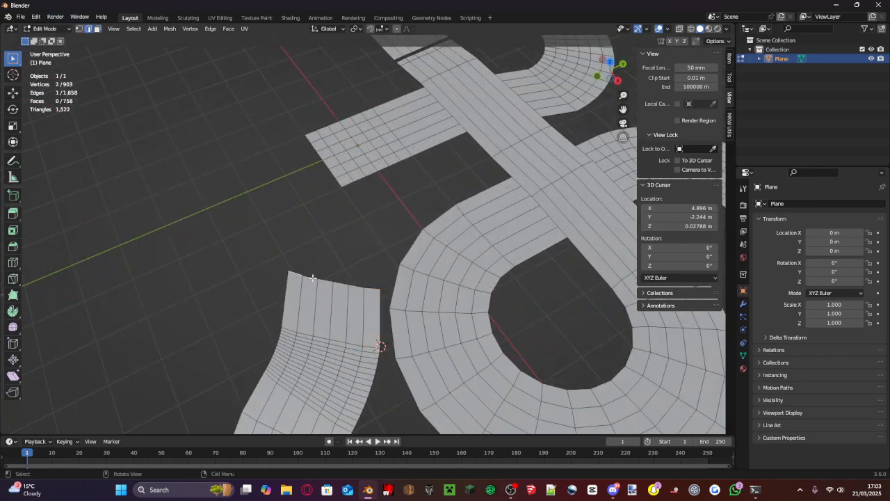
{"action": "left_click", "coordinate": [313, 279], "text": "shift"}
{"action": "left_click", "coordinate": [328, 280], "text": "shift"}
{"action": "left_click", "coordinate": [357, 284], "text": "shift"}
{"action": "left_click", "coordinate": [373, 287], "text": "shift"}
- Try extruding the selected end edges about 1.2 m along Z, and undo the extrusion
{"action": "key", "text": "e"}
{"action": "key", "text": "z"}
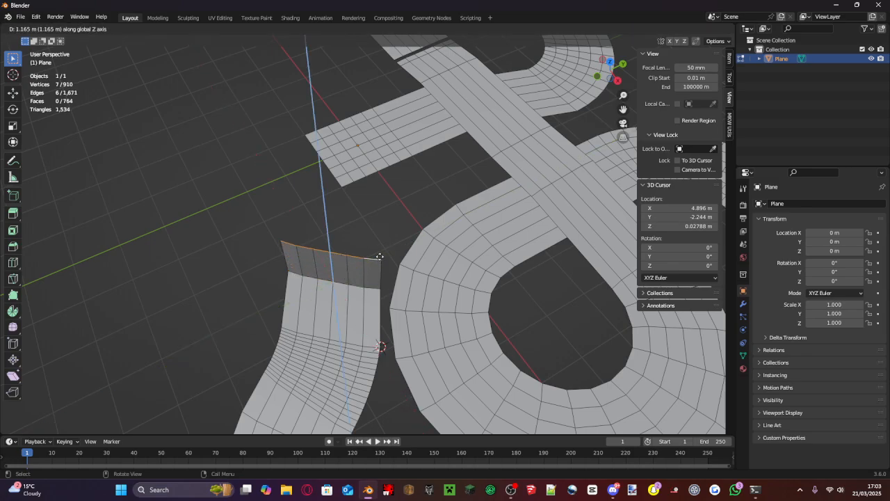
{"action": "left_click", "coordinate": [382, 254]}
{"action": "key", "text": "ctrl+z"}
- Extrude the curved road's end edges outward, reposition the new edges and adjust their height along Z
{"action": "middle_click_drag", "start_coordinate": [384, 254], "coordinate": [392, 117]}
{"action": "key", "text": "e"}
{"action": "left_click", "coordinate": [424, 244]}
{"action": "key", "text": "g"}
{"action": "left_click", "coordinate": [410, 213]}
{"action": "key", "text": "g"}
{"action": "key", "text": "z"}
{"action": "left_click", "coordinate": [373, 181]}
- Fill the new end edges with a face and reposition its closing edge, ending with a move of about 0.015 m along Z
{"action": "key", "text": "f"}
{"action": "left_click", "coordinate": [371, 165]}
{"action": "key", "text": "g"}
{"action": "left_click", "coordinate": [365, 168]}
{"action": "key", "text": "g"}
{"action": "key", "text": "z"}
{"action": "left_click", "coordinate": [408, 94]}
{"action": "key", "text": "ctrl+s"}
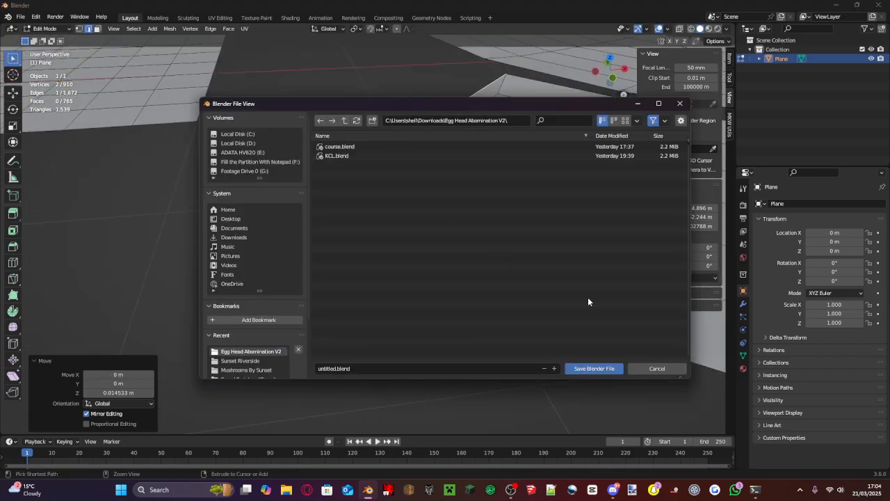
{"action": "left_click", "coordinate": [678, 371]}
- Switch to Object Mode and turn on the Face Orientation overlay for the whole track
{"action": "scroll", "coordinate": [473, 306], "scroll_direction": "down", "scroll_amount": 7}
{"action": "middle_click_drag", "start_coordinate": [449, 289], "coordinate": [436, 325]}
{"action": "scroll", "coordinate": [435, 325], "scroll_direction": "up", "scroll_amount": 1}
{"action": "left_click", "coordinate": [48, 29]}
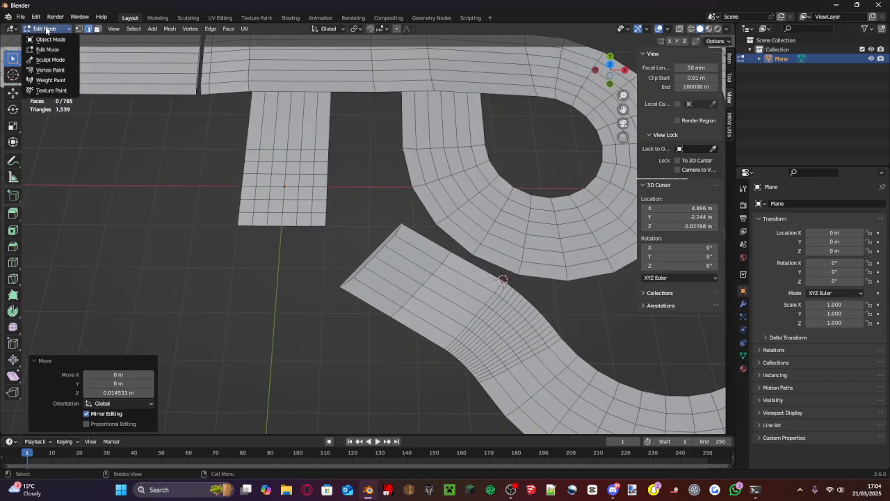
{"action": "left_click", "coordinate": [48, 39]}
{"action": "scroll", "coordinate": [353, 179], "scroll_direction": "down", "scroll_amount": 6}
{"action": "scroll", "coordinate": [370, 185], "scroll_direction": "up", "scroll_amount": 5}
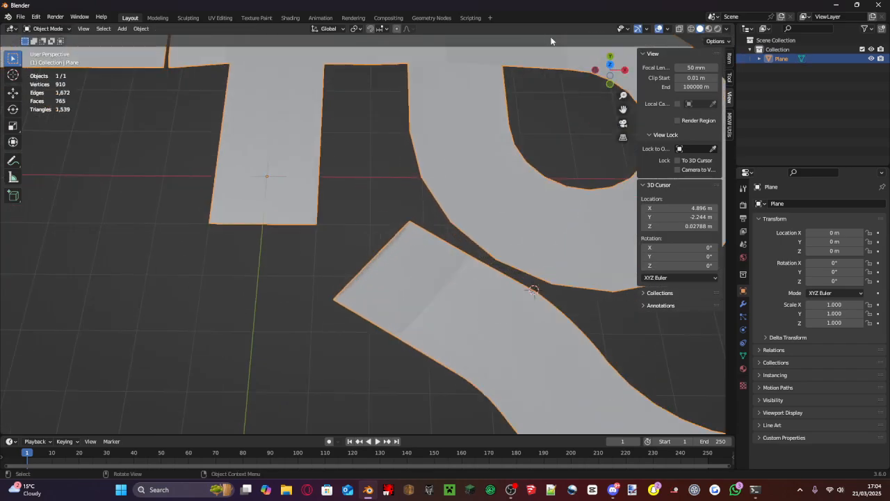
{"action": "scroll", "coordinate": [379, 185], "scroll_direction": "down", "scroll_amount": 2}
{"action": "scroll", "coordinate": [620, 53], "scroll_direction": "down", "scroll_amount": 3}
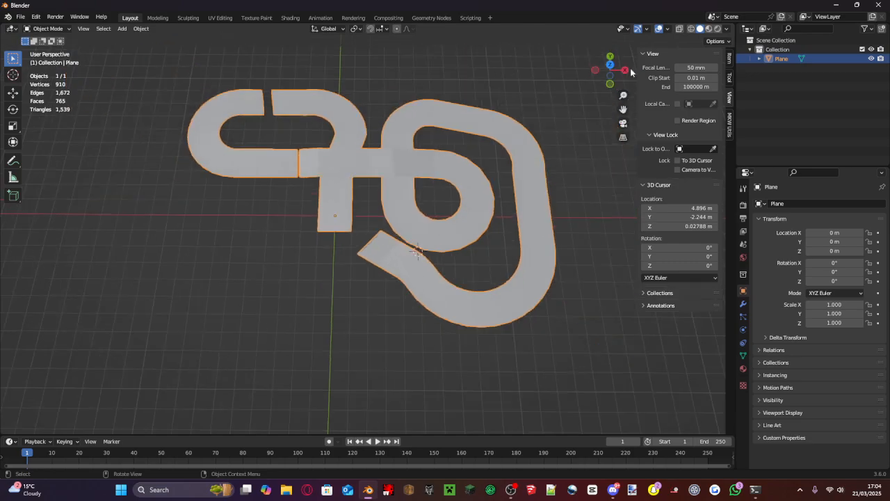
{"action": "left_click", "coordinate": [647, 29]}
{"action": "left_click", "coordinate": [667, 29]}
{"action": "left_click", "coordinate": [617, 207]}
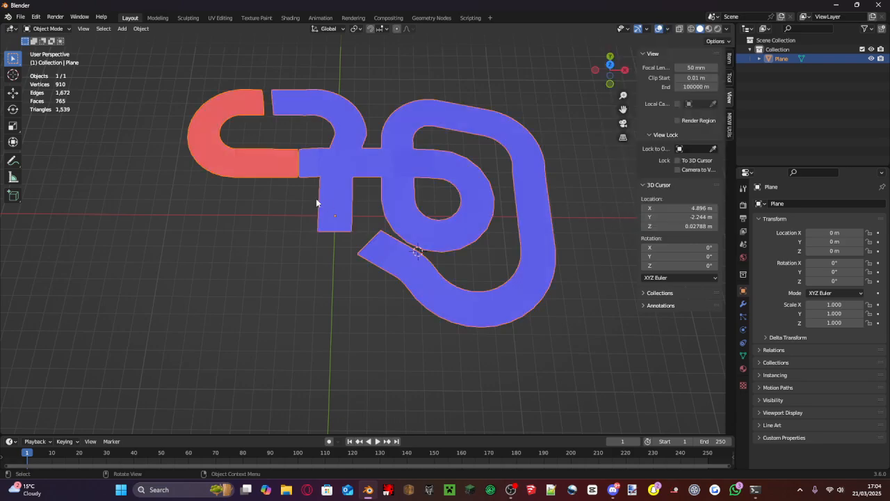
- Return to Edit Mode and select the red U-shaped road section between the two jump gaps
{"action": "scroll", "coordinate": [314, 198], "scroll_direction": "up", "scroll_amount": 1}
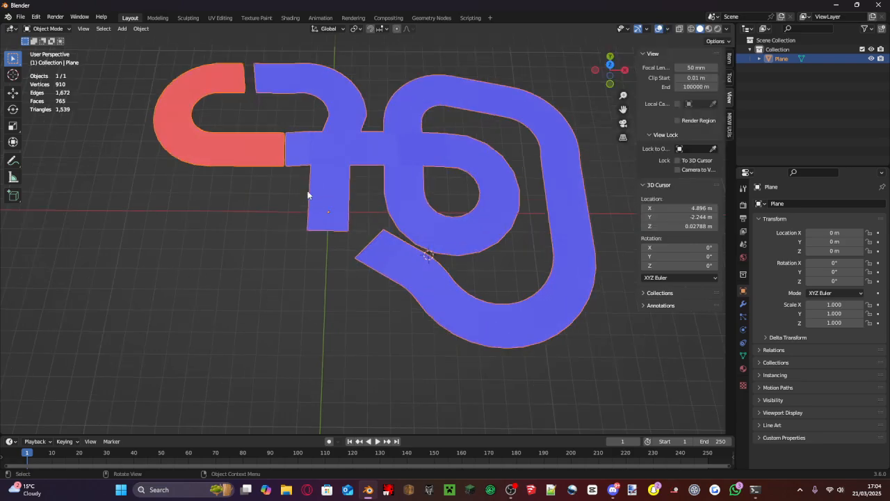
{"action": "left_click", "coordinate": [48, 30]}
{"action": "left_click", "coordinate": [49, 50]}
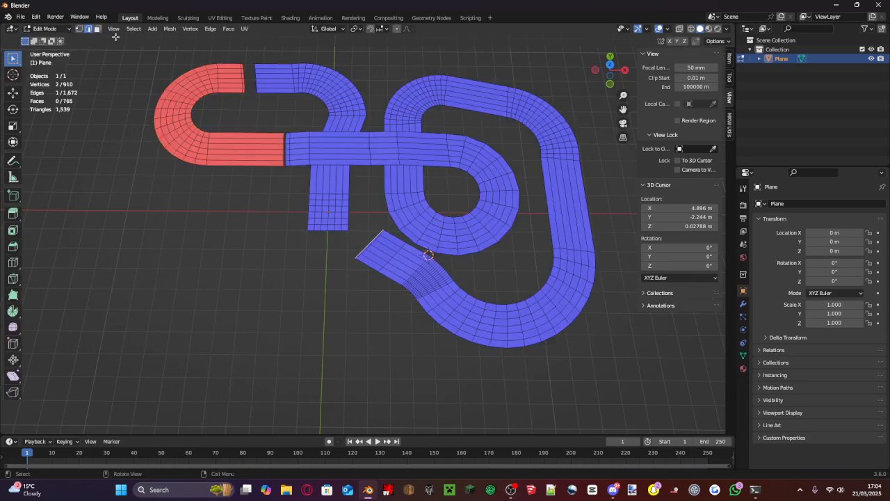
{"action": "left_click_drag", "start_coordinate": [135, 49], "coordinate": [202, 114]}
{"action": "middle_click_drag", "start_coordinate": [252, 154], "coordinate": [489, 190], "text": "shift"}
{"action": "scroll", "coordinate": [494, 157], "scroll_direction": "up", "scroll_amount": 5}
{"action": "middle_click_drag", "start_coordinate": [493, 157], "coordinate": [2, 341], "text": "shift"}
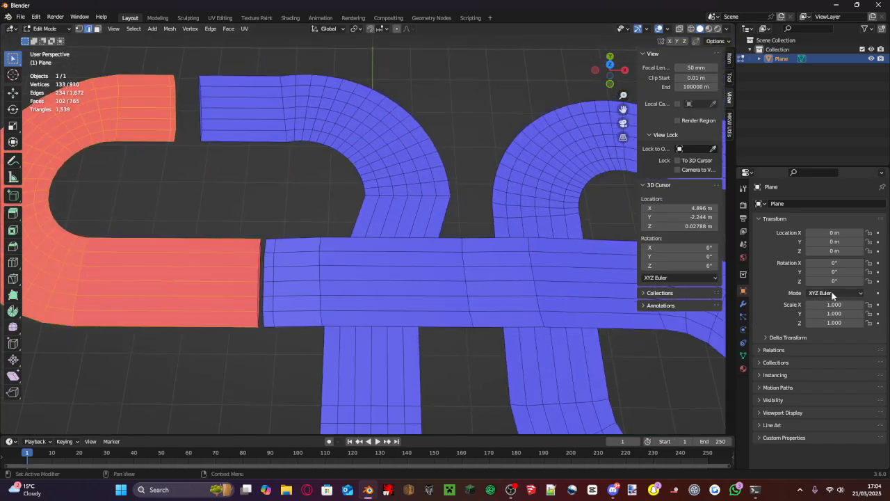
- Extend the selection to all faces of the red road section in face select mode, and flip their normals
{"action": "scroll", "coordinate": [338, 322], "scroll_direction": "up", "scroll_amount": 3}
{"action": "middle_click_drag", "start_coordinate": [221, 224], "coordinate": [471, 125], "text": "shift"}
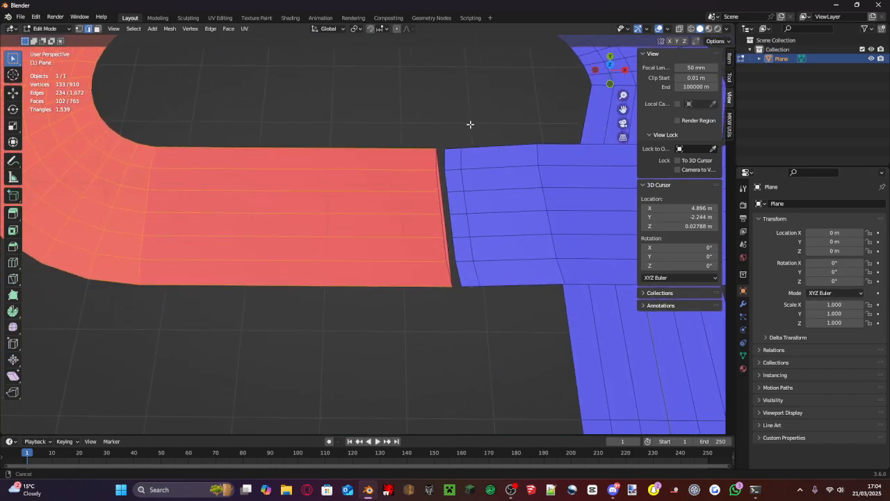
{"action": "left_click", "coordinate": [442, 219], "text": "shift"}
{"action": "left_click", "coordinate": [443, 218], "text": "shift"}
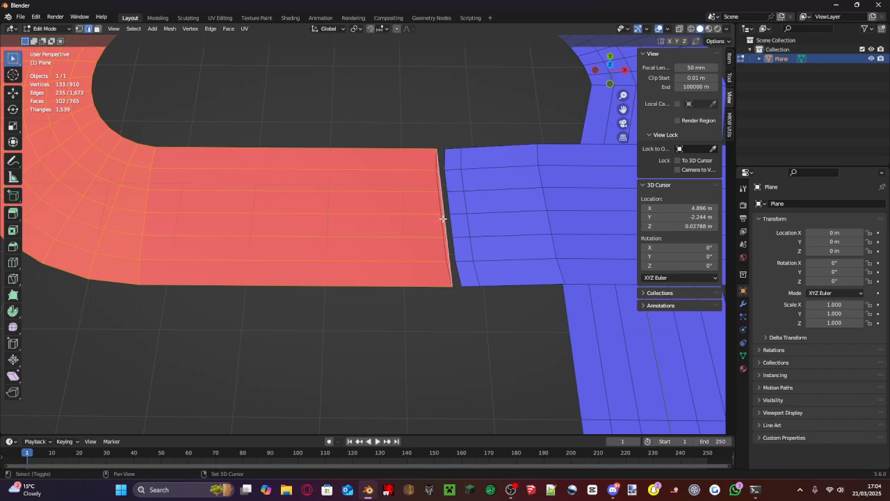
{"action": "left_click", "coordinate": [98, 28]}
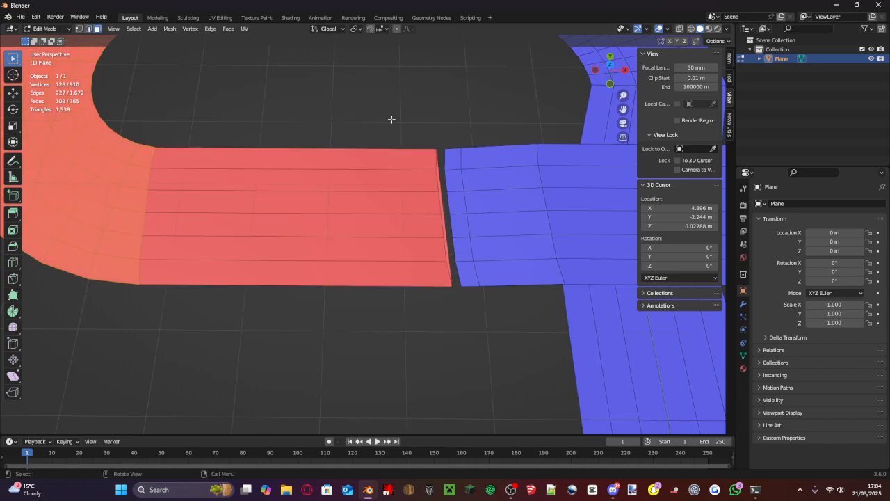
{"action": "scroll", "coordinate": [444, 240], "scroll_direction": "down", "scroll_amount": 6}
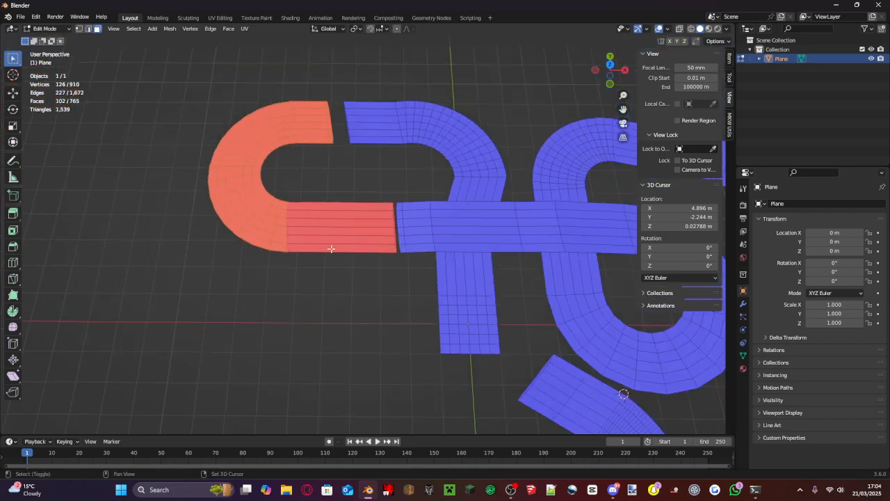
{"action": "left_click_drag", "start_coordinate": [332, 249], "coordinate": [216, 106], "text": "shift"}
{"action": "scroll", "coordinate": [369, 238], "scroll_direction": "up", "scroll_amount": 8}
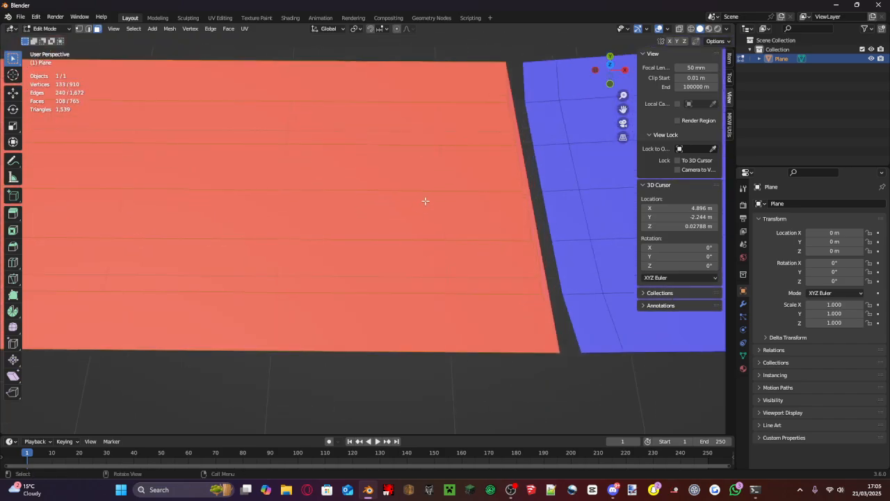
{"action": "scroll", "coordinate": [485, 173], "scroll_direction": "down", "scroll_amount": 8}
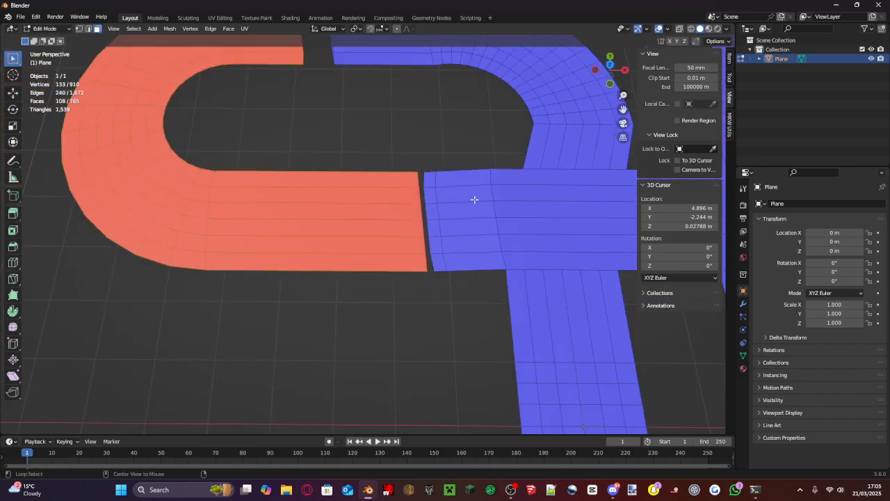
{"action": "key", "text": "alt+n"}
{"action": "left_click", "coordinate": [475, 201]}
- Select the remaining red end face at the jump gap between the U-shaped section and the straight, and flip its normal
{"action": "scroll", "coordinate": [465, 201], "scroll_direction": "up", "scroll_amount": 6}
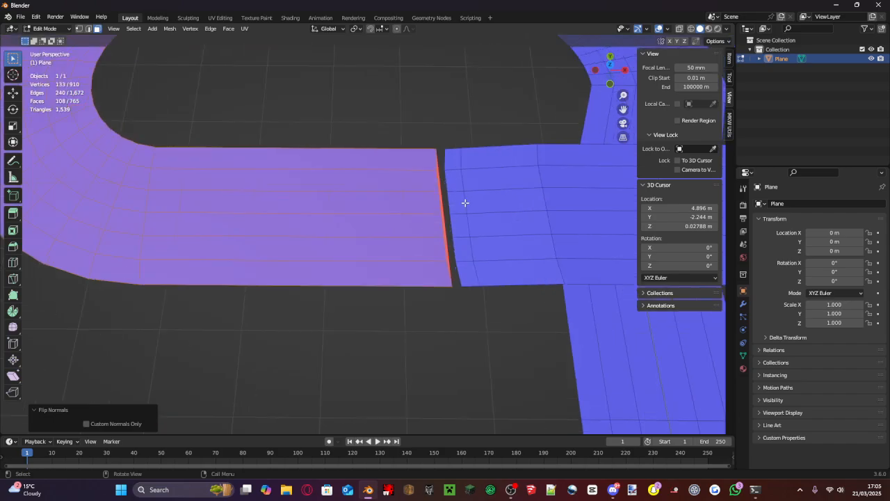
{"action": "left_click", "coordinate": [456, 199]}
{"action": "key", "text": "alt+n"}
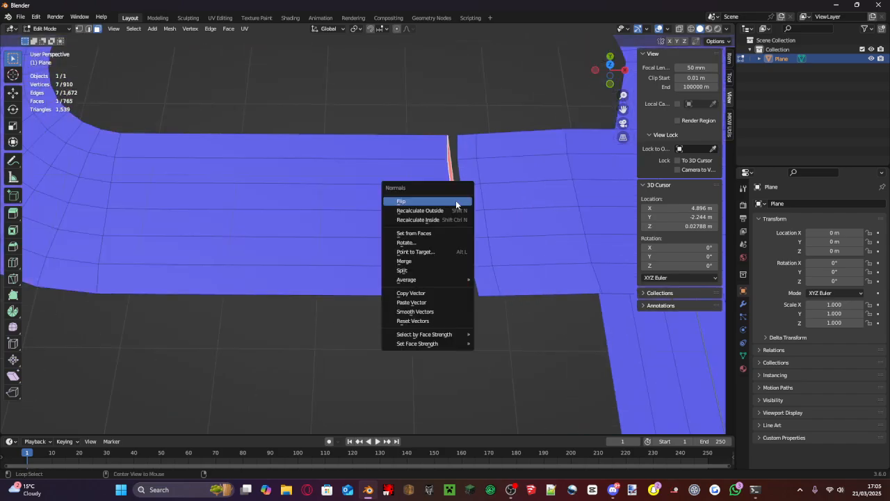
{"action": "left_click", "coordinate": [456, 201]}
- Save the track under the file name course.blend in the BLENDER TUTORIAL folder inside Downloads
{"action": "key", "text": "ctrl+shift+s"}
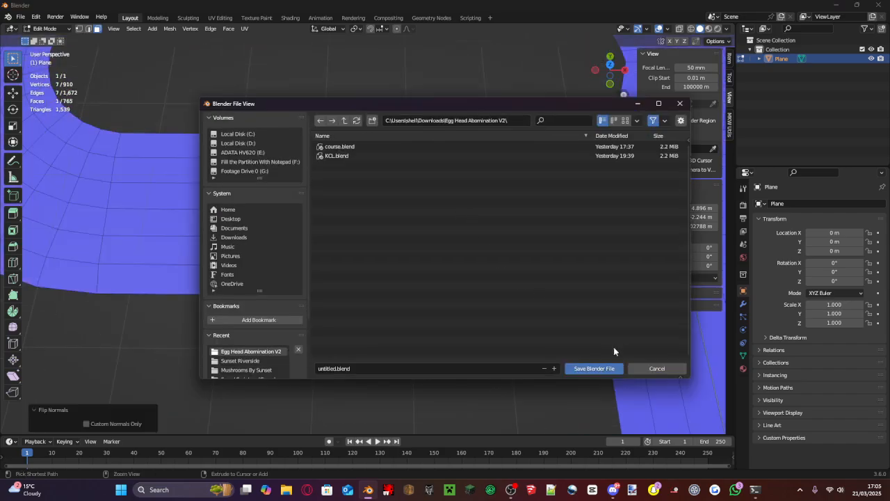
{"action": "left_click", "coordinate": [638, 368]}
{"action": "scroll", "coordinate": [407, 292], "scroll_direction": "down", "scroll_amount": 9}
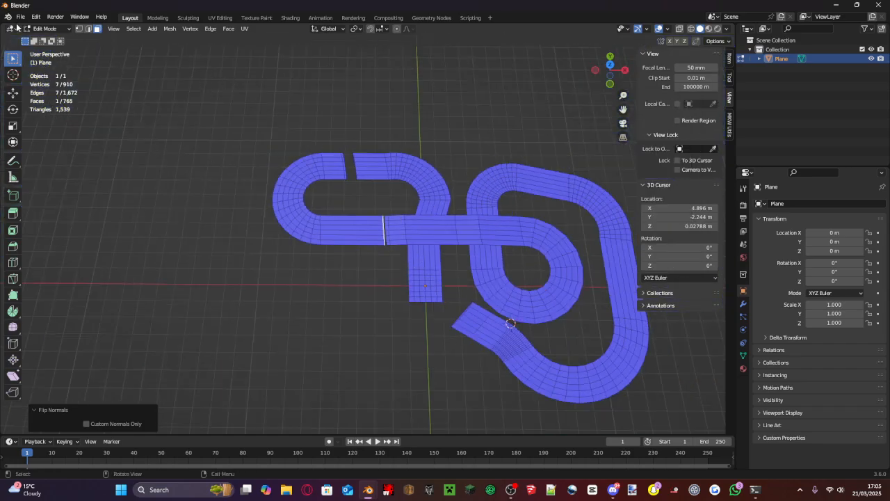
{"action": "left_click", "coordinate": [21, 16]}
{"action": "left_click", "coordinate": [56, 88]}
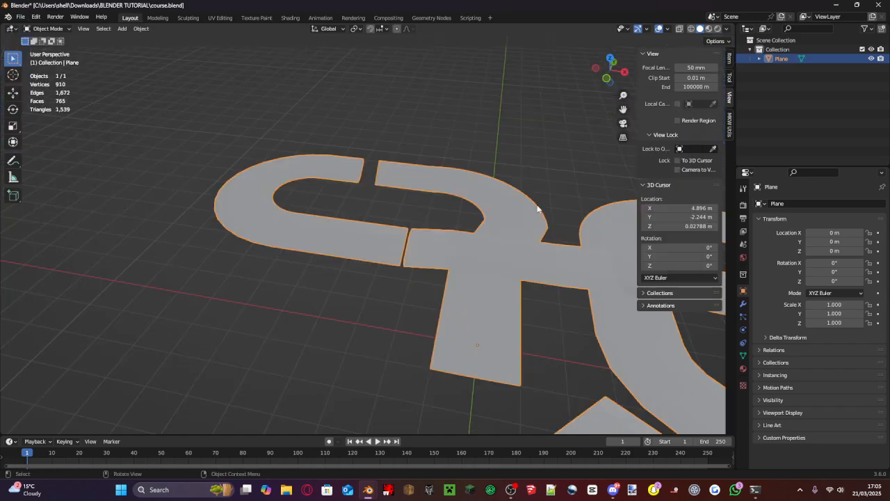
- Display the track object's transform and dimension properties in the viewport, and return to Edit Mode near the narrow jump gap
{"action": "mouse_move", "coordinate": [536, 206]}
{"action": "middle_mouse_down"}
{"action": "mouse_move", "coordinate": [522, 202]}
{"action": "mouse_move", "coordinate": [539, 204]}
{"action": "middle_mouse_up"}
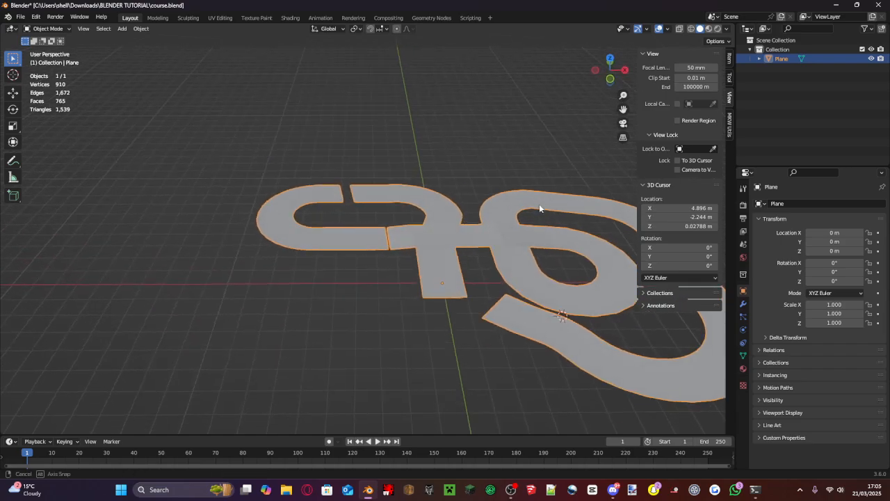
{"action": "scroll", "coordinate": [540, 207], "scroll_direction": "up", "scroll_amount": 3}
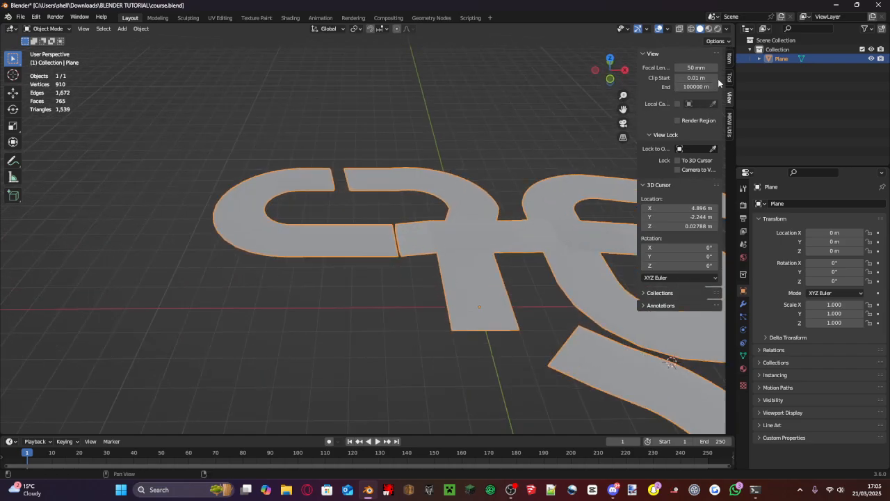
{"action": "left_click", "coordinate": [729, 61]}
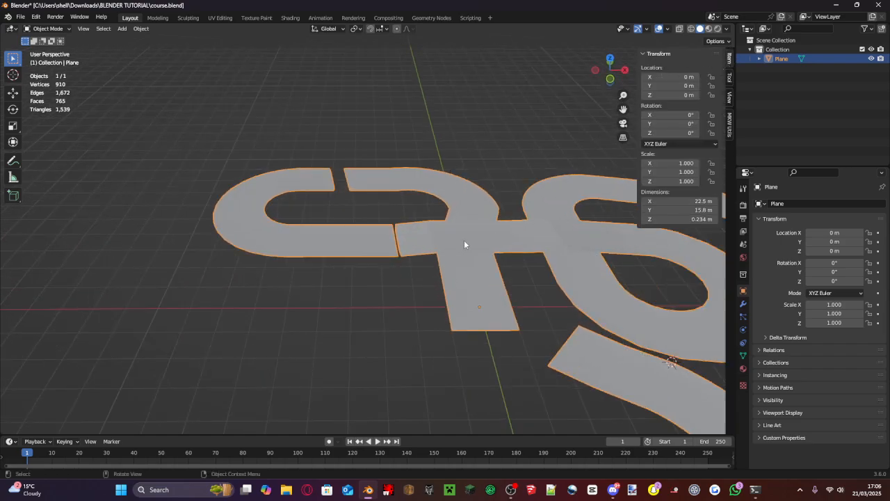
{"action": "scroll", "coordinate": [521, 299], "scroll_direction": "up", "scroll_amount": 4}
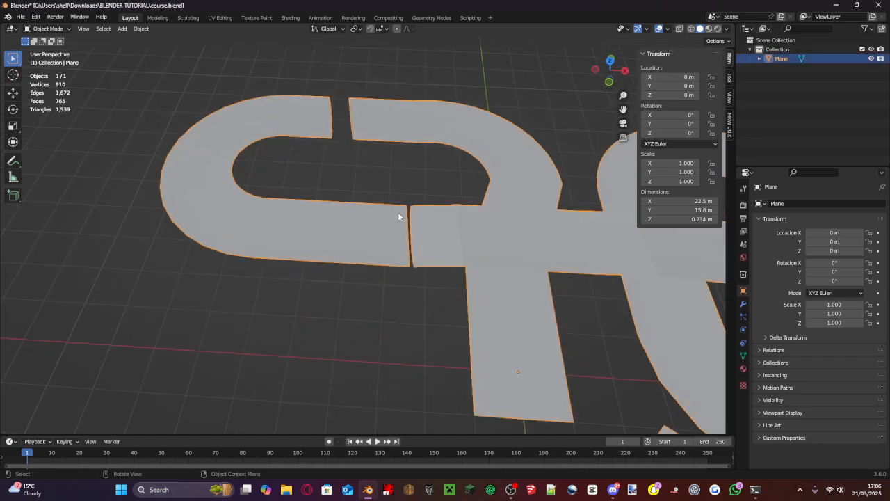
{"action": "key", "text": "Tab"}
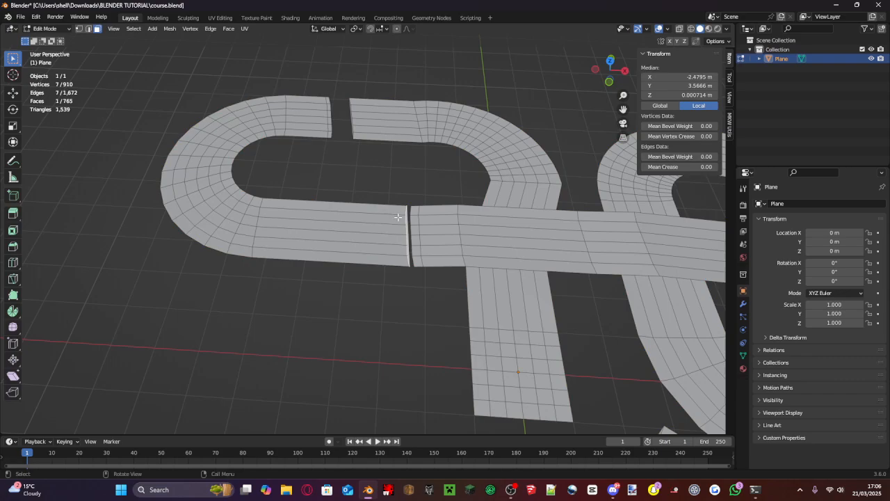
- Select the long inner edge of the straight after the U-shaped section in edge select mode, and subdivide it
{"action": "left_click", "coordinate": [88, 29]}
{"action": "middle_click_drag", "start_coordinate": [119, 65], "coordinate": [201, 197]}
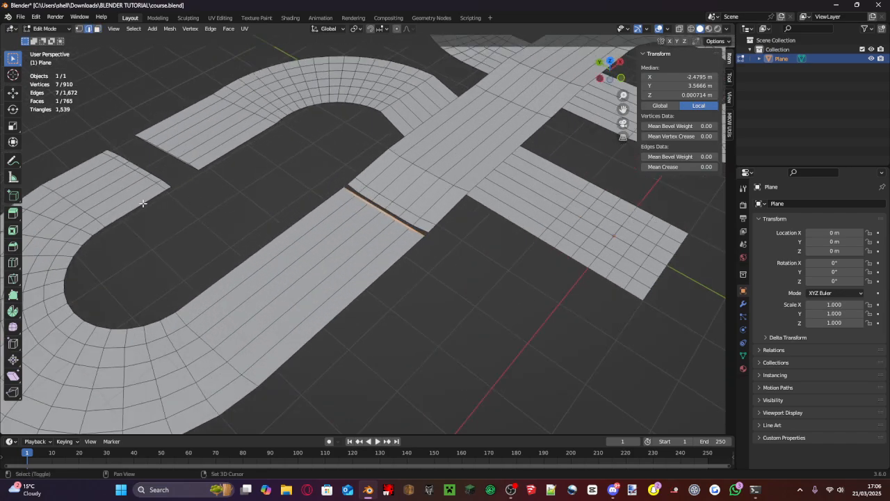
{"action": "left_click", "coordinate": [238, 269]}
{"action": "right_click", "coordinate": [238, 268]}
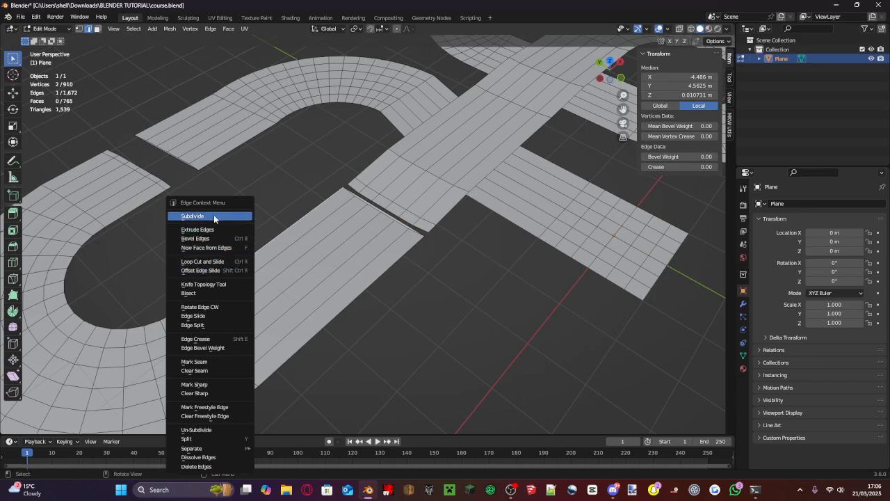
{"action": "left_click", "coordinate": [214, 217]}
- Try to fill a face between the subdivided inner edge and the opposite inner edge of the U-shaped section
{"action": "left_click", "coordinate": [229, 267]}
{"action": "right_click", "coordinate": [220, 230]}
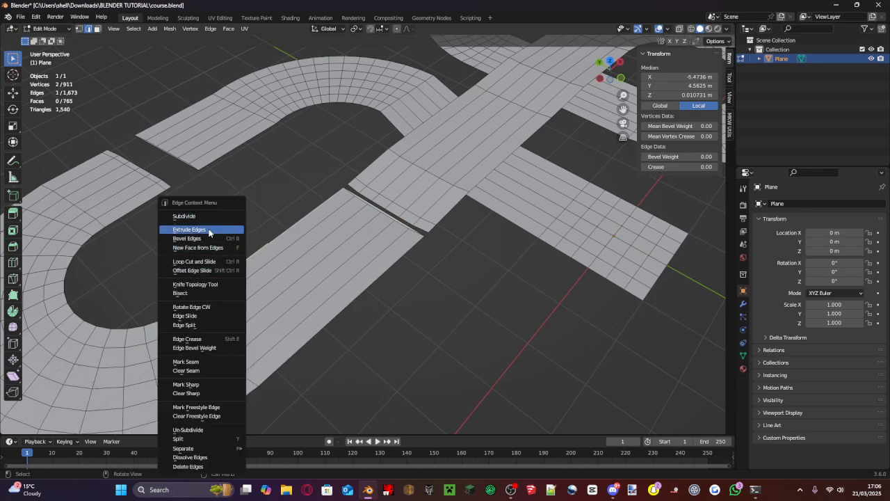
{"action": "left_click", "coordinate": [141, 210], "text": "shift"}
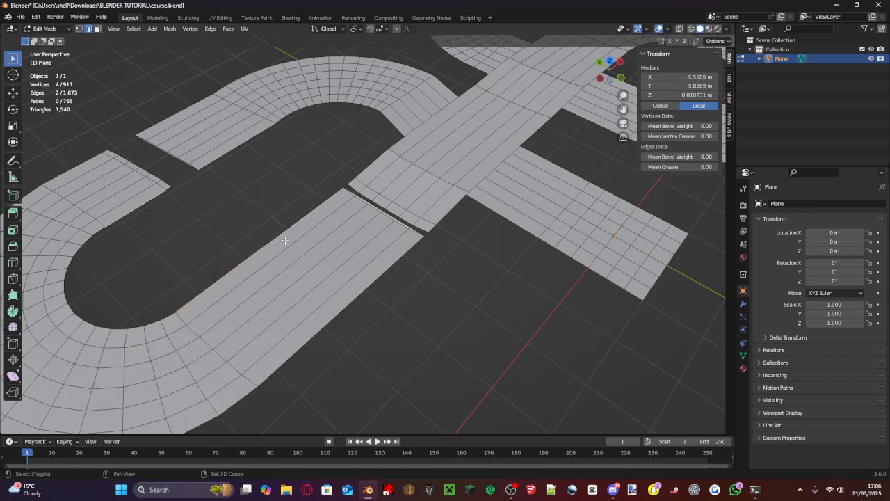
{"action": "key", "text": "f"}
{"action": "key", "text": "ctrl+z"}
{"action": "key", "text": "ctrl+z"}
{"action": "key", "text": "ctrl+z"}
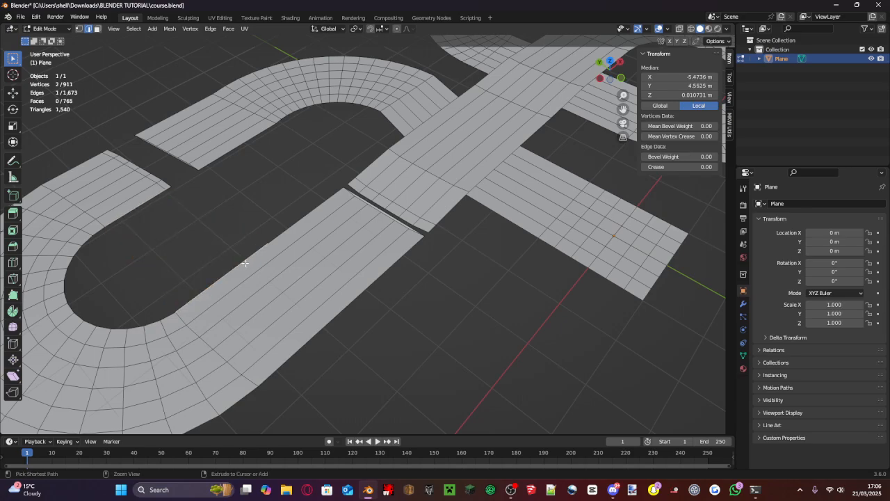
{"action": "left_click", "coordinate": [139, 206], "text": "shift"}
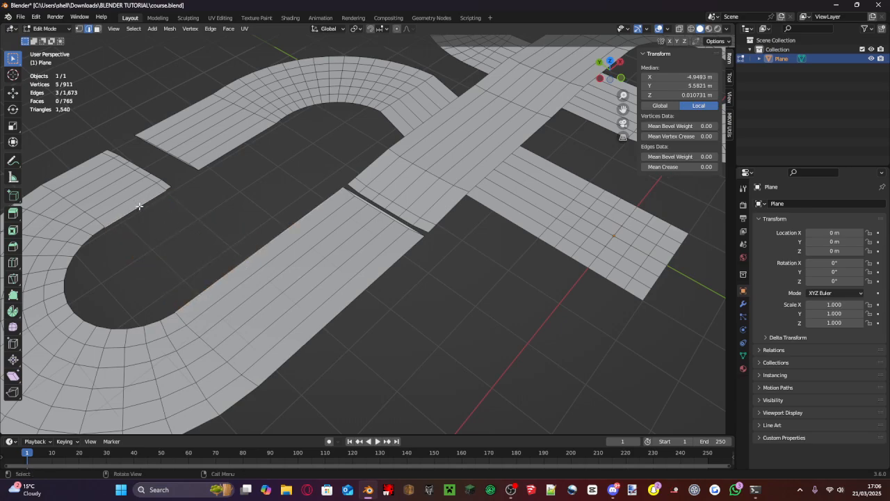
{"action": "key", "text": "f"}
{"action": "key", "text": "ctrl+z"}
- Select the U-shaped section's inner edges from the wide jump gap around to the subdivided edge, and fill them with a face
{"action": "left_click", "coordinate": [230, 260]}
{"action": "left_click", "coordinate": [149, 195], "text": "shift"}
{"action": "middle_click_drag", "start_coordinate": [148, 195], "coordinate": [343, 279]}
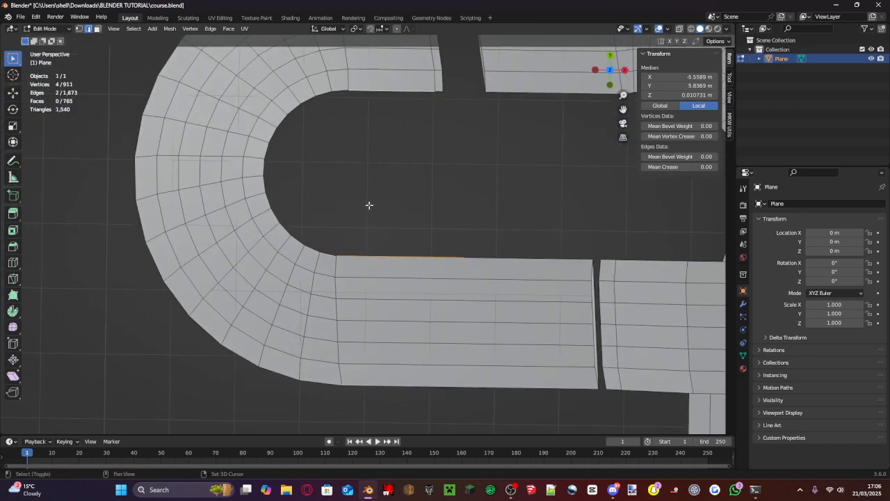
{"action": "left_click", "coordinate": [438, 92], "text": "shift"}
{"action": "left_click", "coordinate": [325, 93], "text": "shift"}
{"action": "left_click", "coordinate": [302, 105], "text": "shift"}
{"action": "left_click", "coordinate": [270, 149], "text": "shift"}
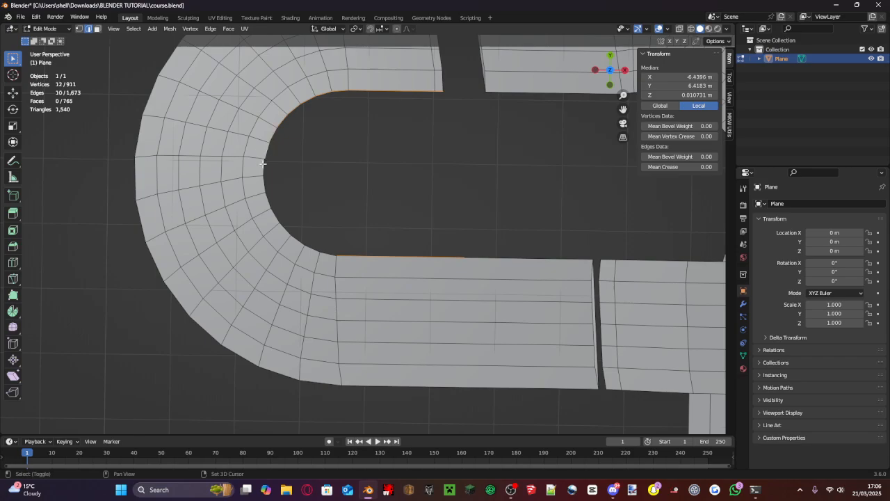
{"action": "left_click", "coordinate": [271, 211], "text": "shift"}
{"action": "left_click", "coordinate": [280, 224], "text": "shift"}
{"action": "key", "text": "f"}
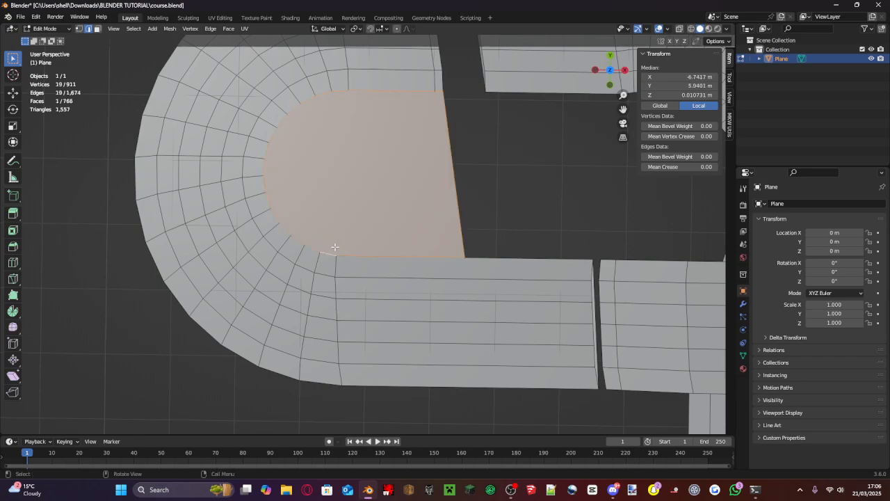
- Check the filled infield, switch to vertex select mode, and clear the selection in top view
{"action": "middle_click_drag", "start_coordinate": [471, 149], "coordinate": [406, 95]}
{"action": "left_click", "coordinate": [353, 200]}
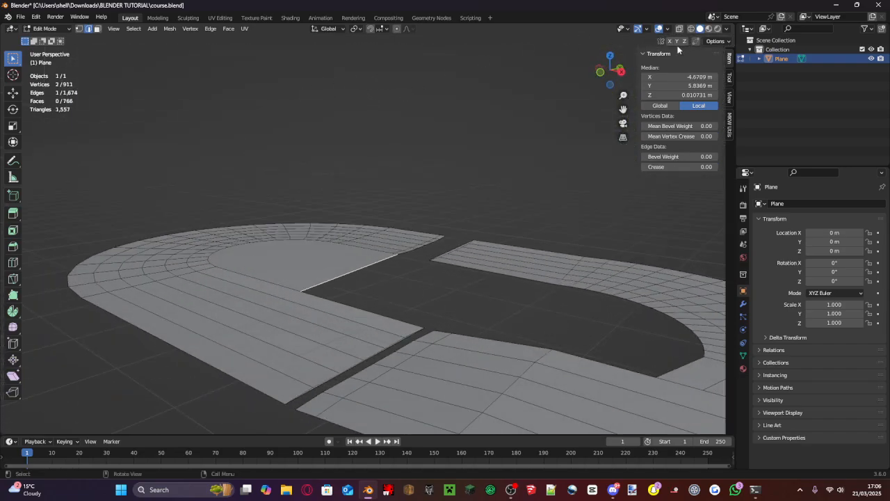
{"action": "left_click", "coordinate": [612, 58]}
{"action": "middle_click_drag", "start_coordinate": [570, 167], "coordinate": [390, 102], "text": "shift"}
{"action": "scroll", "coordinate": [390, 103], "scroll_direction": "up", "scroll_amount": 1}
{"action": "middle_click_drag", "start_coordinate": [411, 217], "coordinate": [304, 177], "text": "shift"}
{"action": "middle_click_drag", "start_coordinate": [472, 224], "coordinate": [412, 273]}
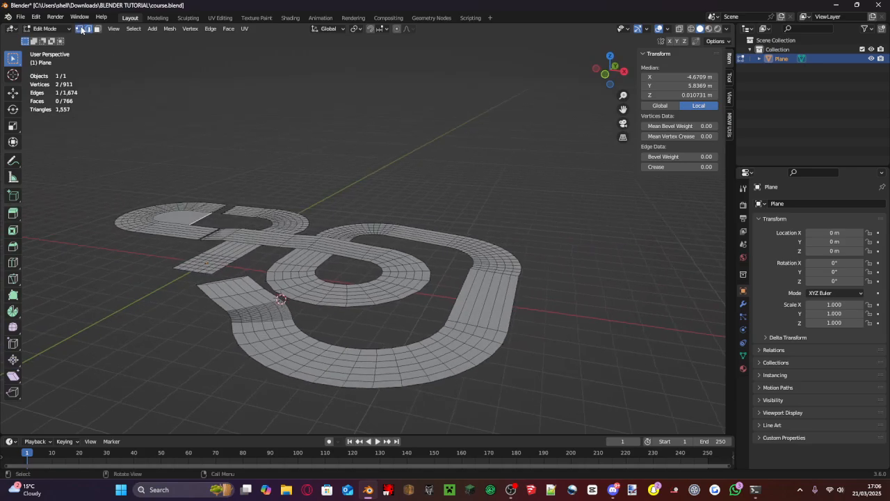
{"action": "left_click", "coordinate": [81, 29]}
{"action": "left_click_drag", "start_coordinate": [608, 61], "coordinate": [613, 60]}
{"action": "key", "text": "alt+a"}
{"action": "left_click", "coordinate": [611, 57]}
{"action": "scroll", "coordinate": [486, 287], "scroll_direction": "up", "scroll_amount": 4}
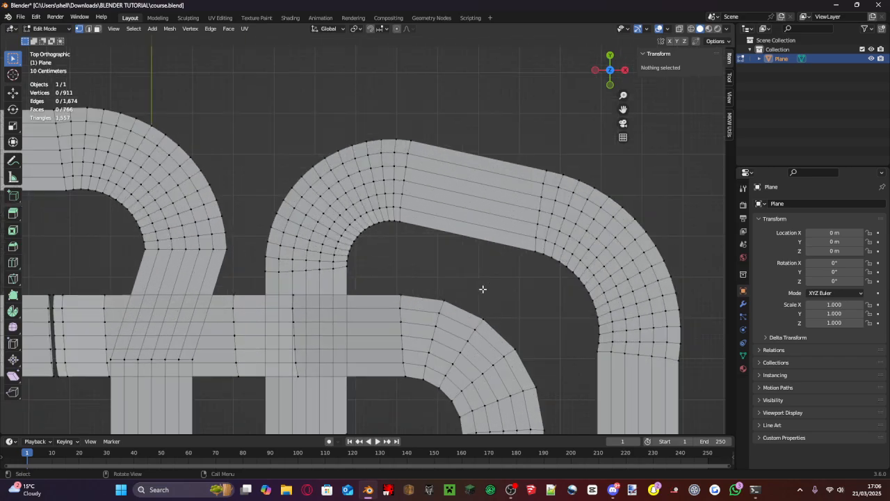
- Select the vertices along the outer border of the round loop, up to where it passes under the crossing straight
{"action": "middle_click_drag", "start_coordinate": [483, 289], "coordinate": [440, 219]}
{"action": "left_click", "coordinate": [609, 61]}
{"action": "scroll", "coordinate": [375, 185], "scroll_direction": "up", "scroll_amount": 2}
{"action": "key", "text": "b"}
{"action": "left_click_drag", "start_coordinate": [348, 197], "coordinate": [476, 318]}
{"action": "left_click_drag", "start_coordinate": [501, 357], "coordinate": [480, 326], "text": "shift"}
{"action": "middle_click_drag", "start_coordinate": [487, 319], "coordinate": [469, 178], "text": "shift"}
{"action": "left_click_drag", "start_coordinate": [487, 281], "coordinate": [459, 238], "text": "shift"}
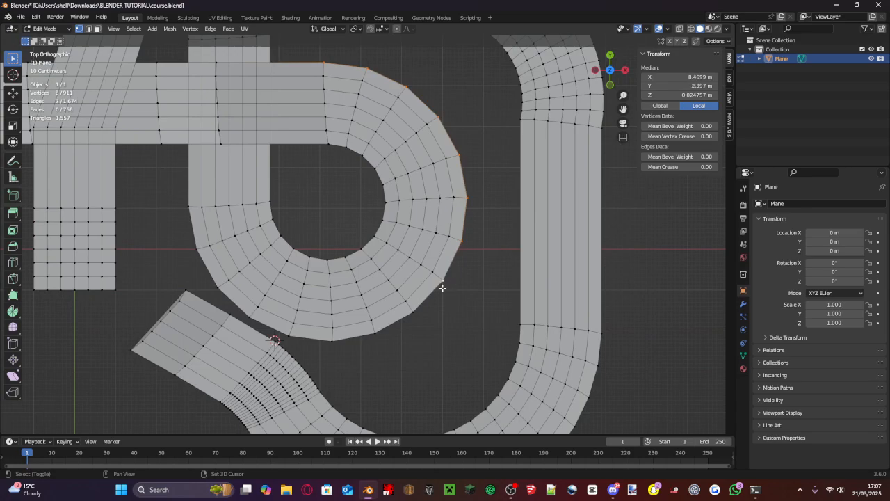
{"action": "left_click", "coordinate": [374, 334], "text": "shift"}
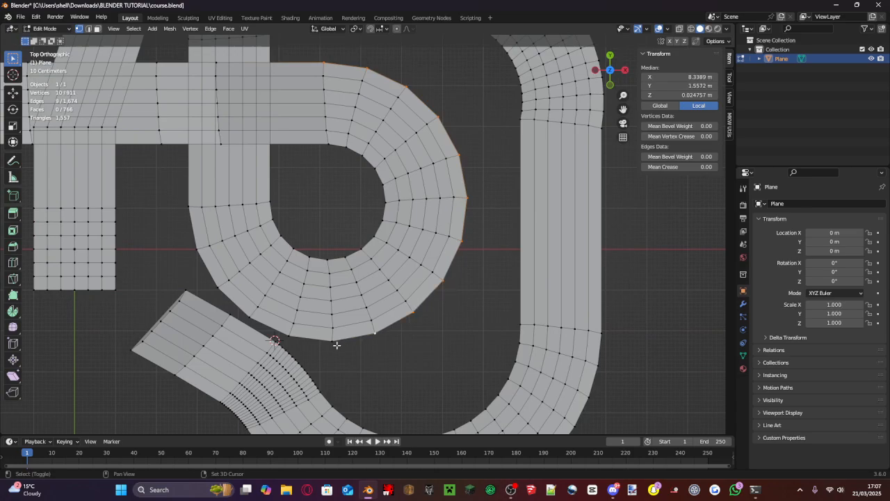
{"action": "left_click", "coordinate": [282, 332], "text": "shift"}
{"action": "left_click", "coordinate": [189, 215], "text": "shift"}
{"action": "middle_click_drag", "start_coordinate": [297, 195], "coordinate": [372, 104]}
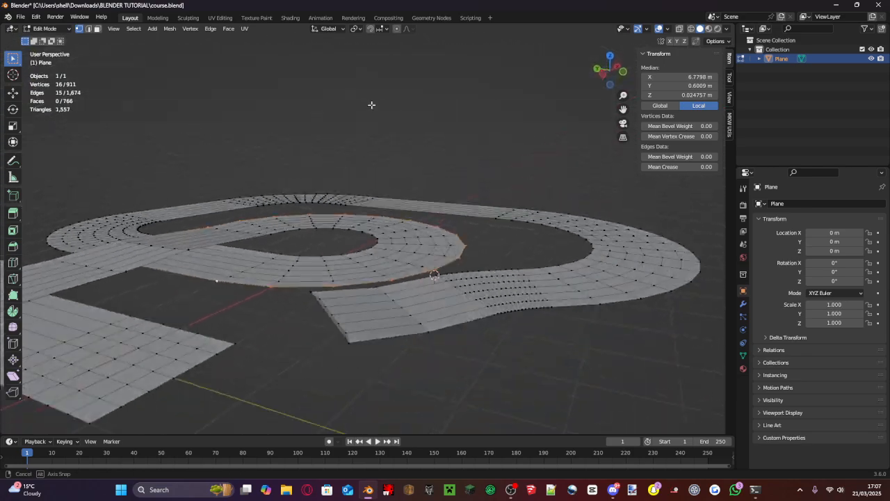
- Raise the loop's outer border vertices about 0.034 m along the Z axis to bank the turn
{"action": "key", "text": "g"}
{"action": "key", "text": "z"}
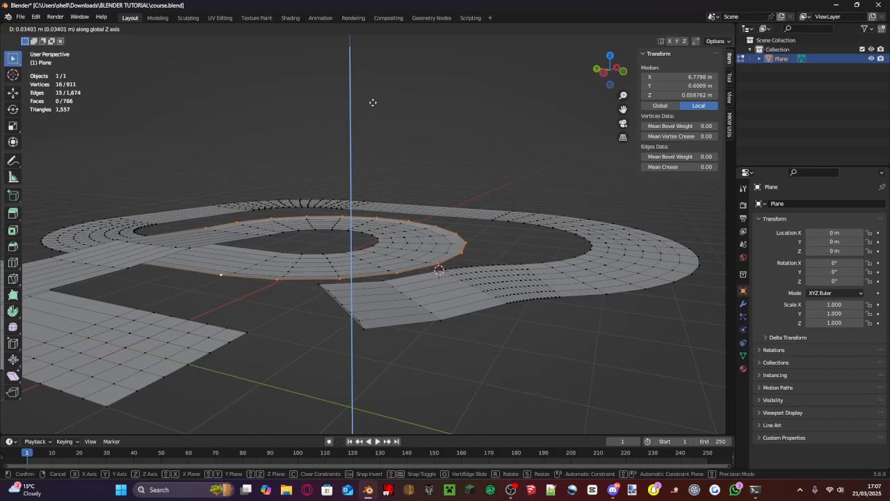
{"action": "left_click", "coordinate": [374, 102]}
{"action": "middle_click_drag", "start_coordinate": [373, 101], "coordinate": [83, 161]}
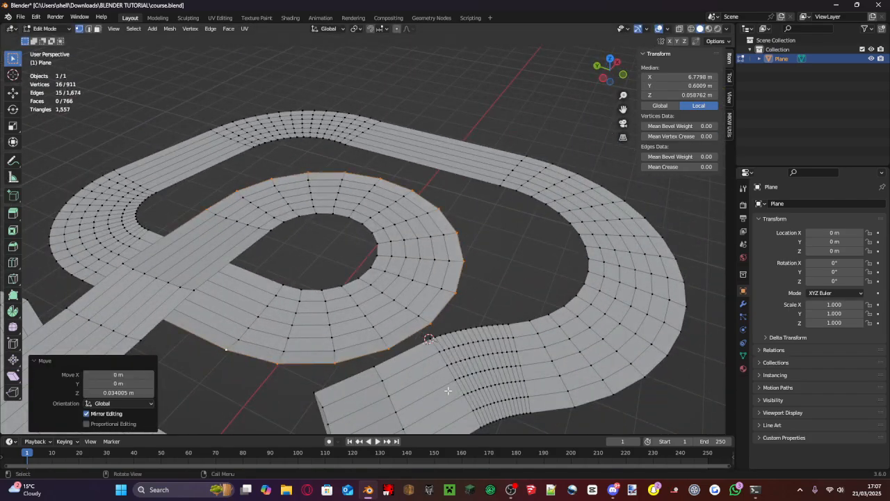
{"action": "middle_click_drag", "start_coordinate": [402, 336], "coordinate": [458, 293]}
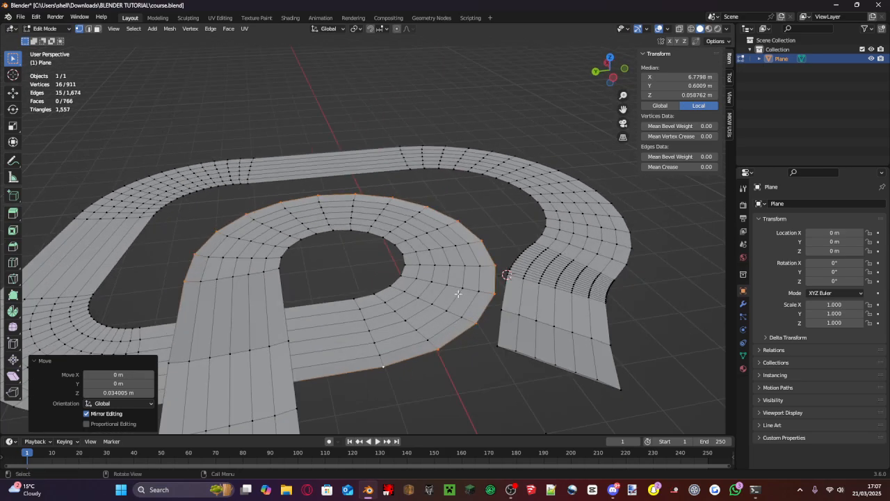
- Return to Object Mode and save the course.blend file
{"action": "left_click", "coordinate": [45, 28]}
{"action": "left_click", "coordinate": [41, 36]}
{"action": "middle_click_drag", "start_coordinate": [302, 90], "coordinate": [437, 195]}
{"action": "key", "text": "ctrl+s"}
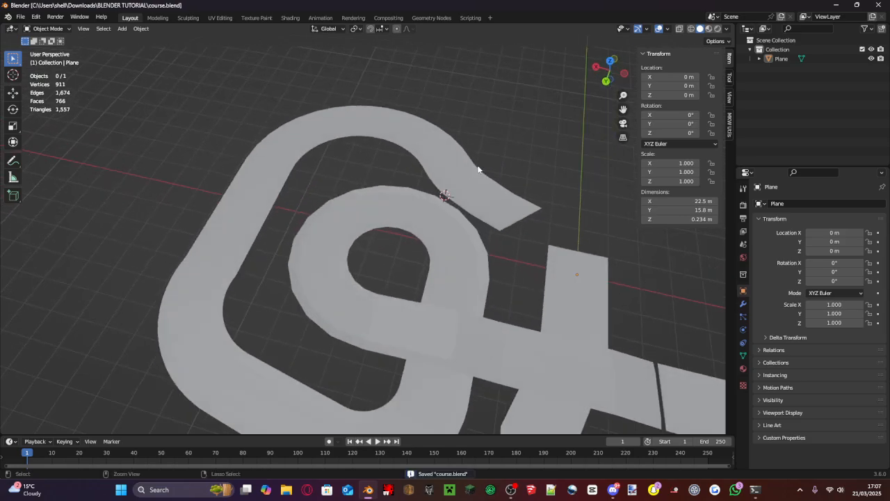
- Reopen the track mesh in Edit Mode and switch to edge select mode
{"action": "left_click", "coordinate": [479, 167]}
{"action": "key", "text": "Tab"}
{"action": "scroll", "coordinate": [480, 167], "scroll_direction": "up", "scroll_amount": 4}
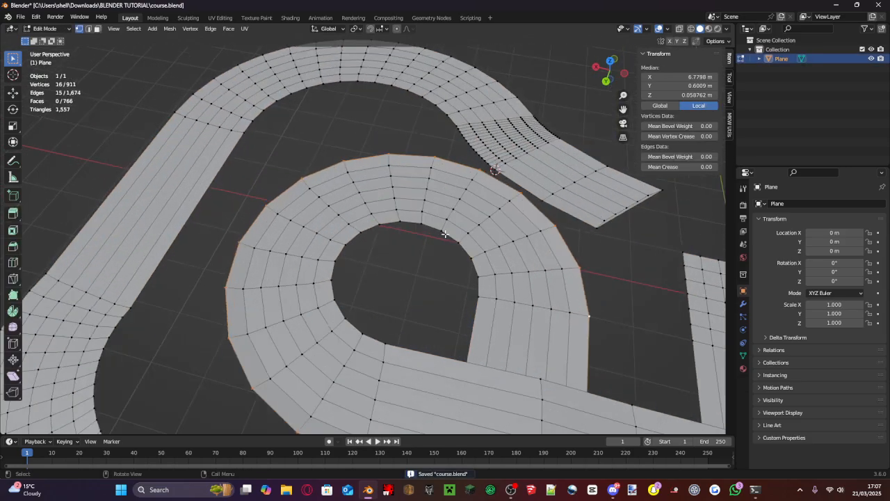
{"action": "middle_click_drag", "start_coordinate": [480, 167], "coordinate": [460, 170]}
{"action": "scroll", "coordinate": [510, 209], "scroll_direction": "down", "scroll_amount": 3}
{"action": "scroll", "coordinate": [441, 246], "scroll_direction": "up", "scroll_amount": 2}
{"action": "scroll", "coordinate": [427, 236], "scroll_direction": "down", "scroll_amount": 4}
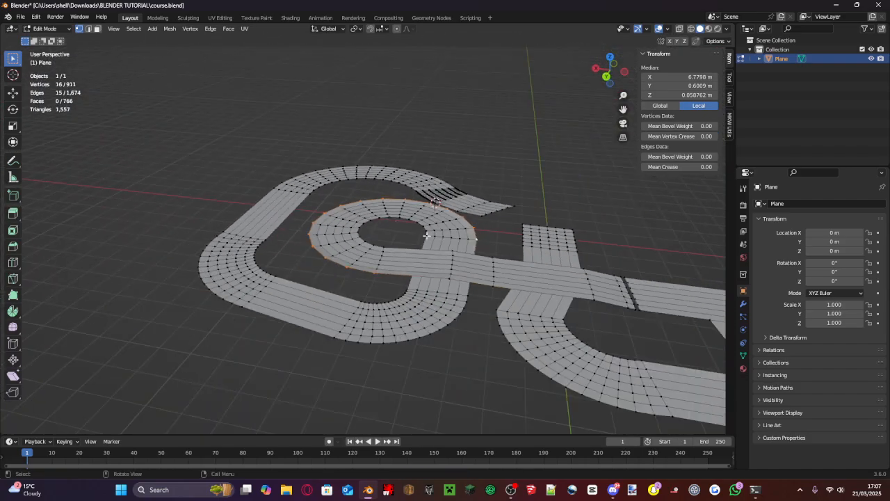
{"action": "scroll", "coordinate": [295, 304], "scroll_direction": "up", "scroll_amount": 3}
{"action": "left_click", "coordinate": [89, 29]}
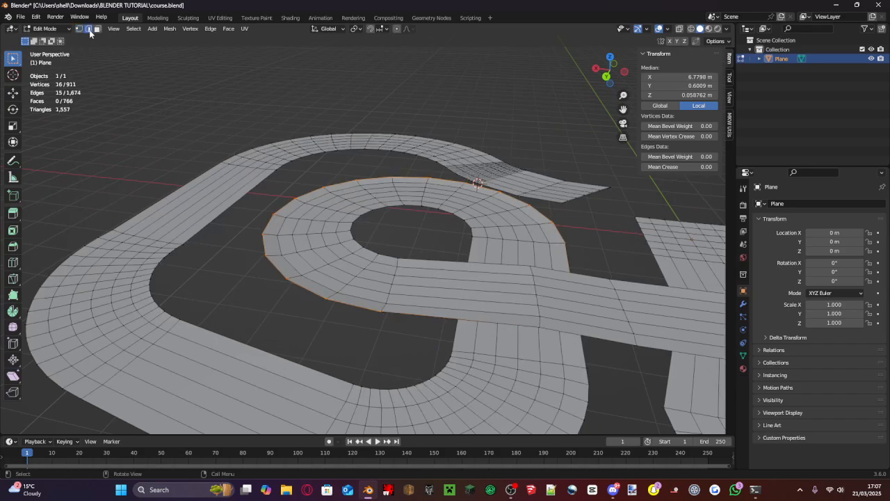
- Select the outer border edges where the round loop runs into the raised crossing straight
{"action": "middle_click_drag", "start_coordinate": [376, 167], "coordinate": [302, 160]}
{"action": "scroll", "coordinate": [302, 160], "scroll_direction": "down", "scroll_amount": 3}
{"action": "scroll", "coordinate": [311, 206], "scroll_direction": "up", "scroll_amount": 3}
{"action": "middle_click_drag", "start_coordinate": [301, 284], "coordinate": [575, 280]}
{"action": "left_click", "coordinate": [444, 277]}
{"action": "scroll", "coordinate": [455, 224], "scroll_direction": "up", "scroll_amount": 3}
{"action": "scroll", "coordinate": [193, 234], "scroll_direction": "down", "scroll_amount": 2}
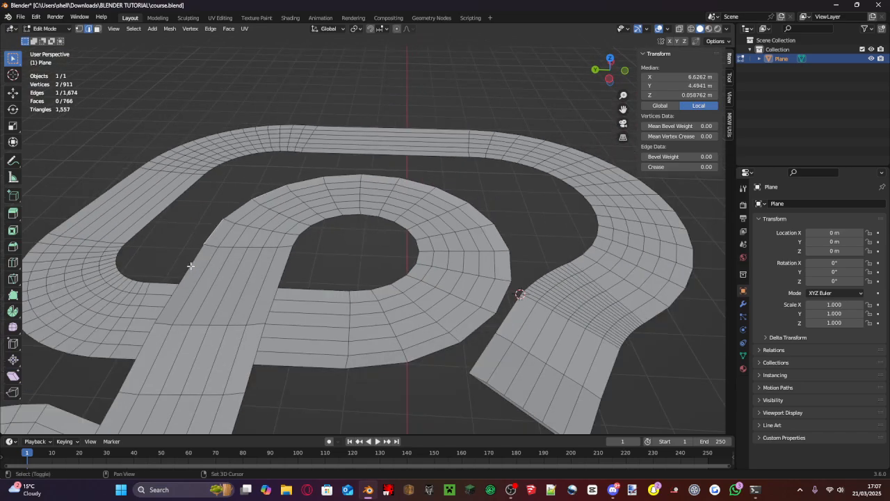
{"action": "left_click", "coordinate": [190, 266], "text": "shift"}
{"action": "middle_click_drag", "start_coordinate": [233, 255], "coordinate": [490, 255]}
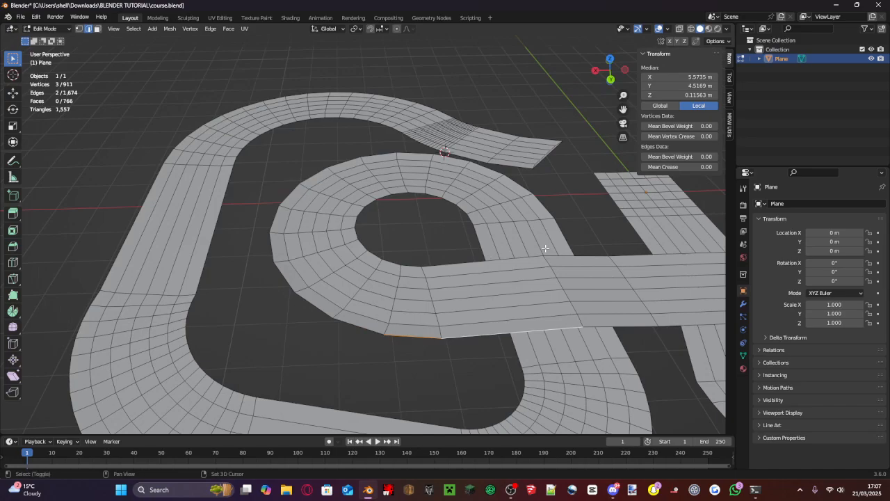
- Extend the selection along both sides of the raised straight to the narrow jump gap and around the loop's inner and outer borders
{"action": "left_click", "coordinate": [573, 256], "text": "shift"}
{"action": "left_click", "coordinate": [647, 255], "text": "shift"}
{"action": "middle_click_drag", "start_coordinate": [648, 255], "coordinate": [415, 250], "text": "shift"}
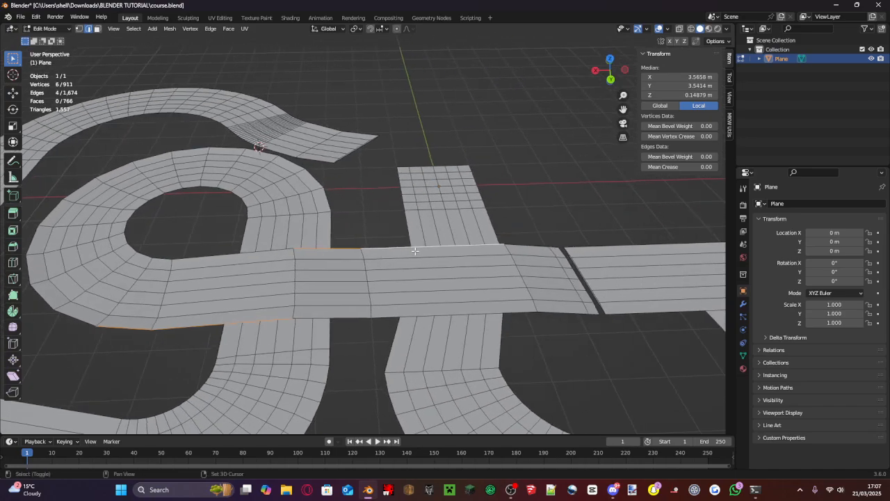
{"action": "left_click", "coordinate": [523, 248], "text": "shift"}
{"action": "left_click", "coordinate": [517, 311], "text": "shift"}
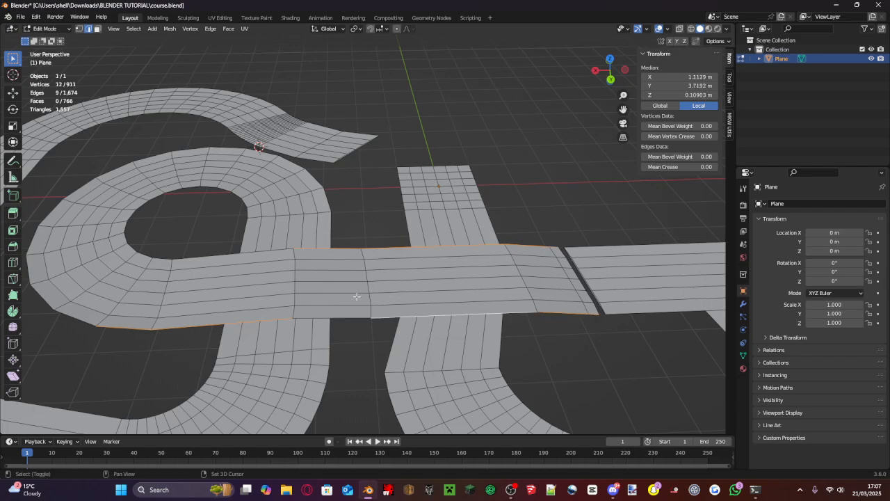
{"action": "left_click", "coordinate": [325, 318], "text": "shift"}
{"action": "left_click", "coordinate": [245, 252], "text": "shift"}
{"action": "left_click", "coordinate": [147, 254], "text": "shift"}
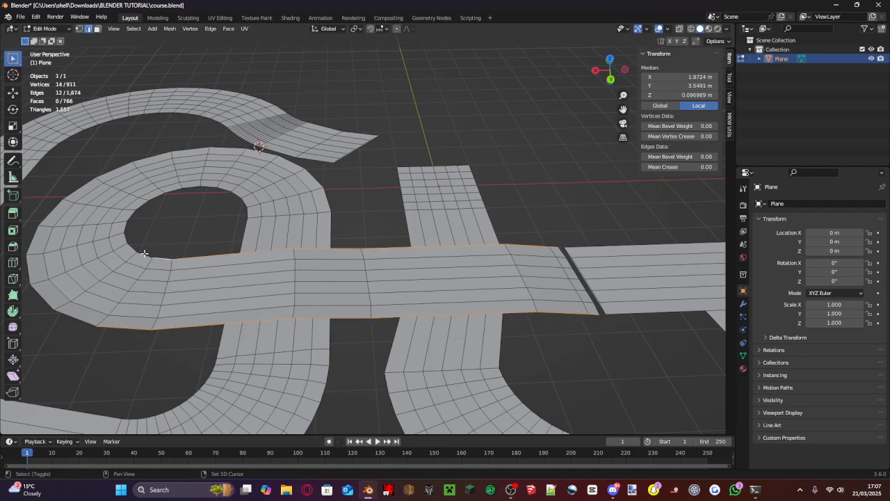
{"action": "left_click", "coordinate": [126, 220], "text": "alt+shift"}
- Extrude the selected border edges upward about 0.067 m along the Z axis to form low walls
{"action": "middle_click_drag", "start_coordinate": [127, 220], "coordinate": [362, 233]}
{"action": "scroll", "coordinate": [362, 233], "scroll_direction": "up", "scroll_amount": 4}
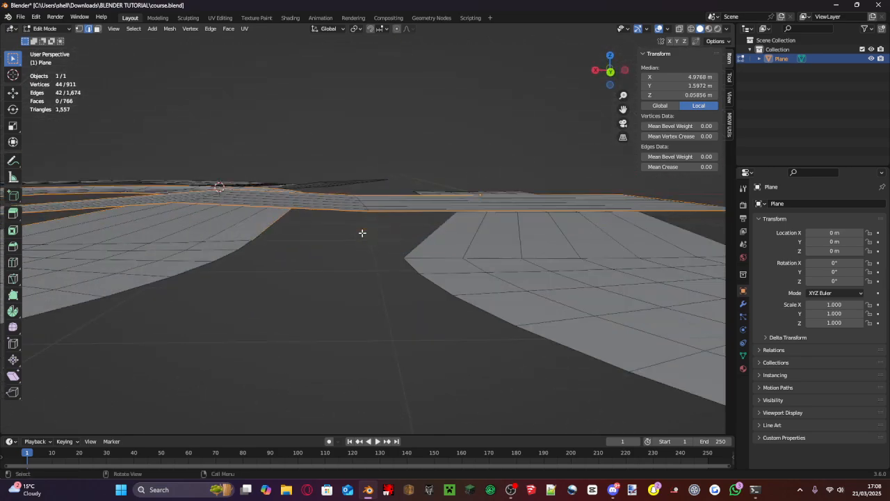
{"action": "key", "text": "e"}
{"action": "key", "text": "x"}
{"action": "key", "text": "z"}
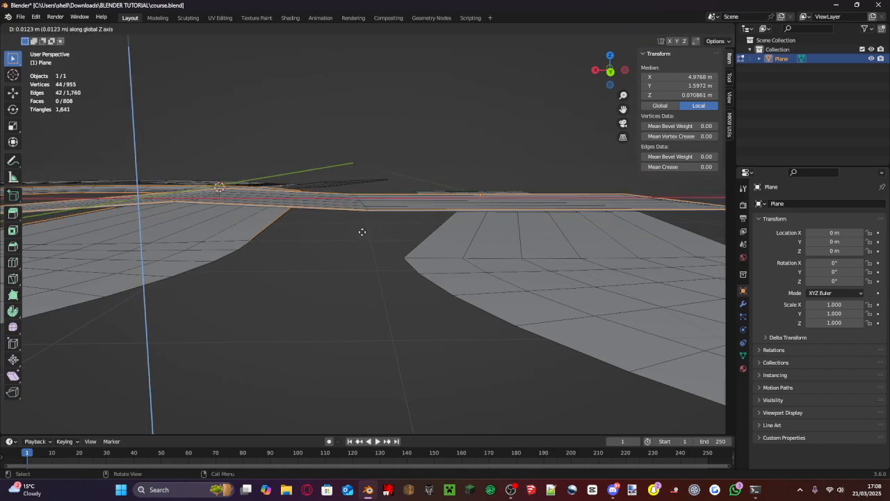
{"action": "left_click", "coordinate": [363, 227]}
{"action": "middle_click_drag", "start_coordinate": [363, 227], "coordinate": [296, 254]}
{"action": "scroll", "coordinate": [297, 254], "scroll_direction": "down", "scroll_amount": 4}
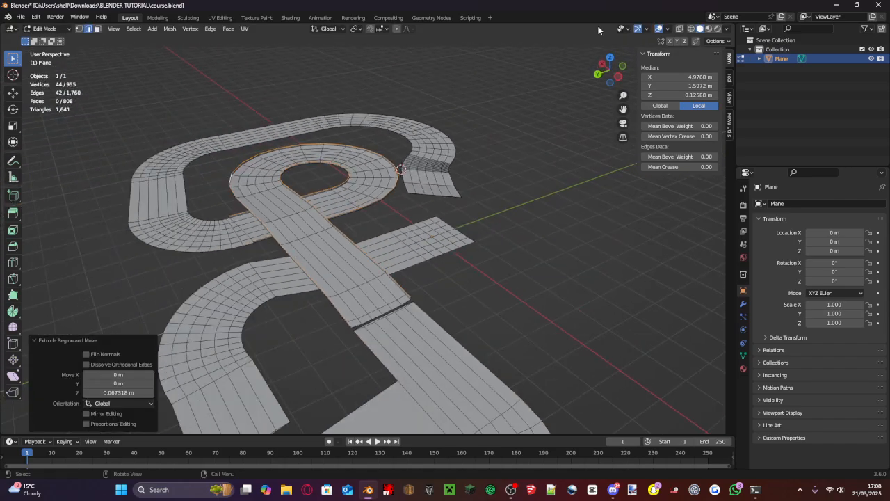
- Check which way the new wall faces point with the face orientation overlay, and turn the overlay off again
{"action": "left_click", "coordinate": [667, 30]}
{"action": "left_click", "coordinate": [613, 217]}
{"action": "scroll", "coordinate": [357, 288], "scroll_direction": "up", "scroll_amount": 8}
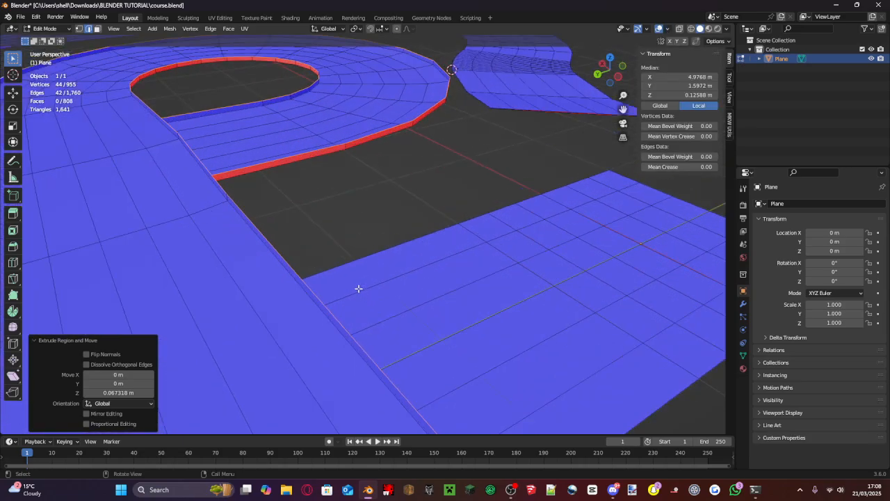
{"action": "middle_click_drag", "start_coordinate": [357, 288], "coordinate": [510, 266]}
{"action": "scroll", "coordinate": [510, 266], "scroll_direction": "down", "scroll_amount": 5}
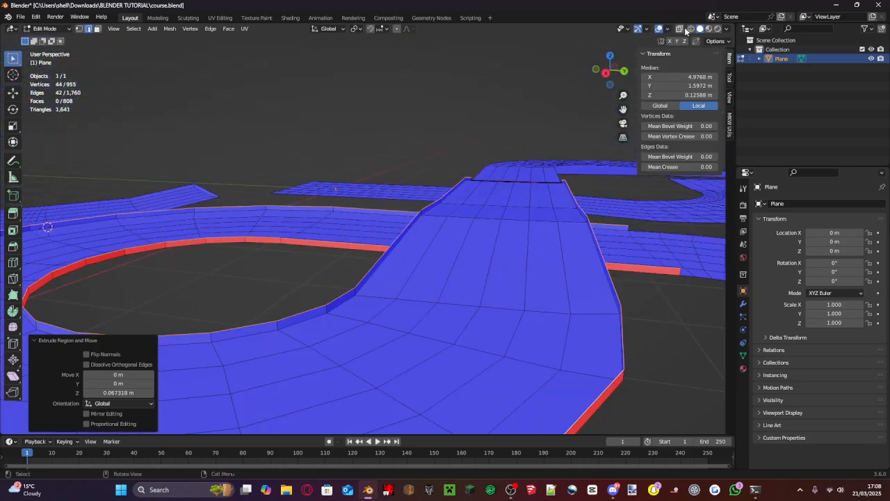
{"action": "left_click", "coordinate": [667, 30]}
{"action": "left_click", "coordinate": [615, 217]}
- Increase the wall extrusion's Z move to 0.077318 m
{"action": "middle_click_drag", "start_coordinate": [487, 229], "coordinate": [331, 150]}
{"action": "scroll", "coordinate": [341, 201], "scroll_direction": "up", "scroll_amount": 5}
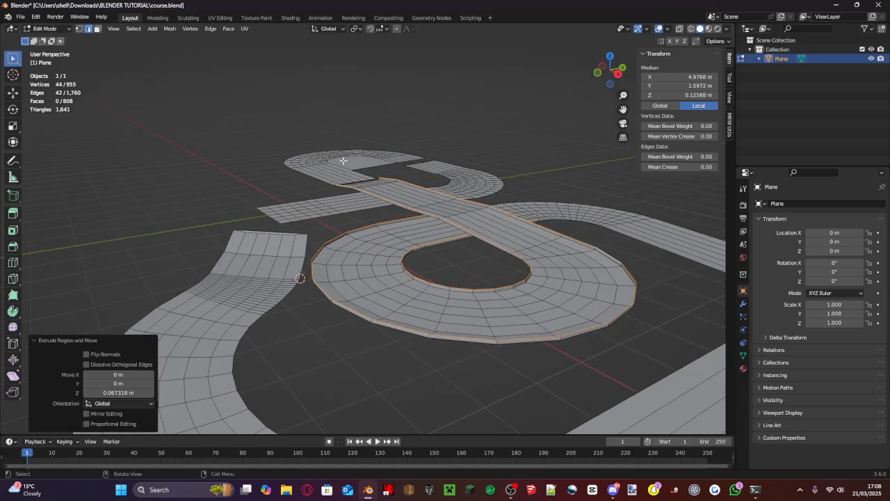
{"action": "middle_click_drag", "start_coordinate": [351, 250], "coordinate": [274, 248]}
{"action": "scroll", "coordinate": [203, 264], "scroll_direction": "down", "scroll_amount": 6}
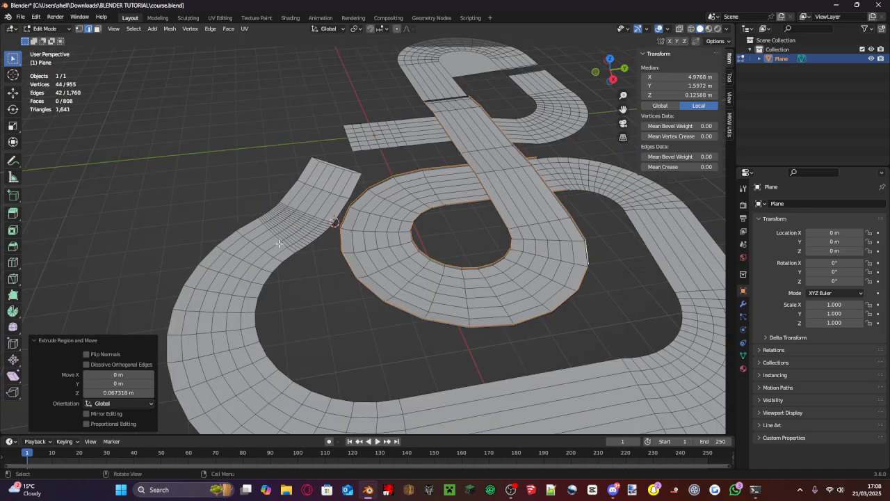
{"action": "middle_click_drag", "start_coordinate": [204, 264], "coordinate": [352, 172]}
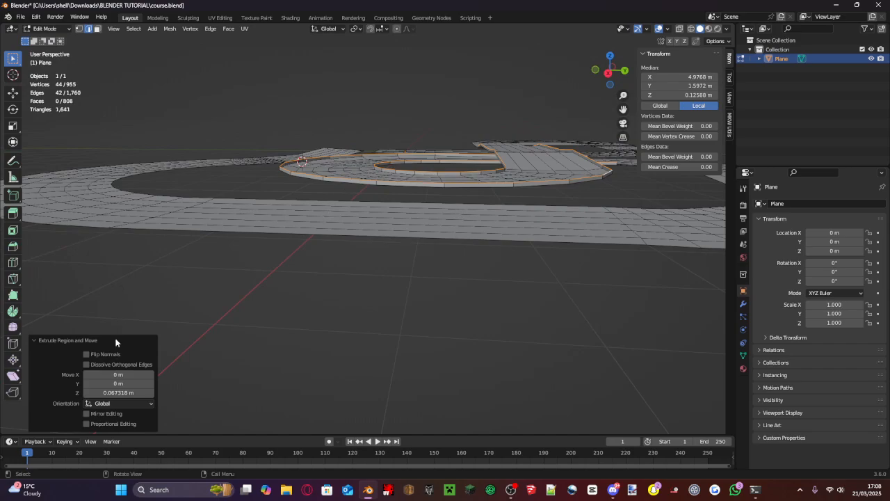
{"action": "mouse_move", "coordinate": [118, 392]}
{"action": "left_mouse_down"}
{"action": "mouse_move", "coordinate": [148, 393]}
{"action": "mouse_move", "coordinate": [123, 393]}
{"action": "left_mouse_up"}
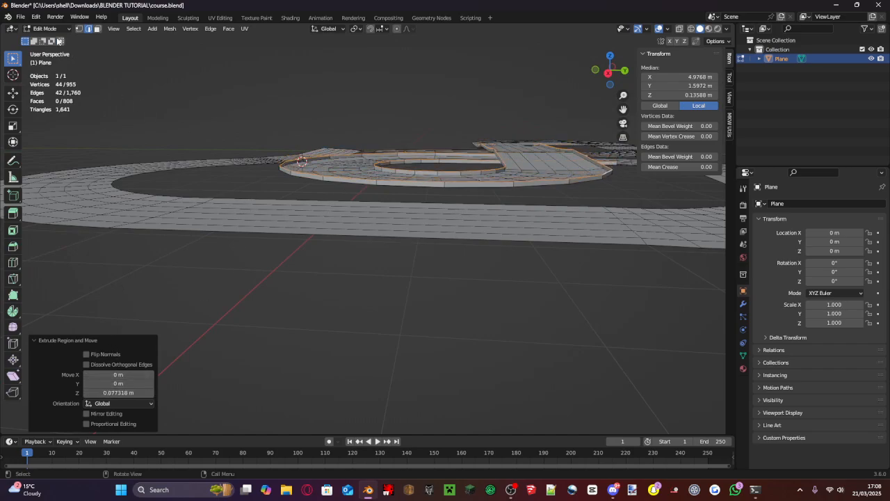
- Return to Object Mode, deselect the track, and save the course.blend file
{"action": "left_click", "coordinate": [51, 29]}
{"action": "left_click", "coordinate": [54, 40]}
{"action": "left_click", "coordinate": [212, 50]}
{"action": "key", "text": "ctrl+s"}
- Select the inner border edges of the outer road's wide curve and the corner at the other end of its long straight, and fill each bend
{"action": "scroll", "coordinate": [406, 165], "scroll_direction": "down", "scroll_amount": 5}
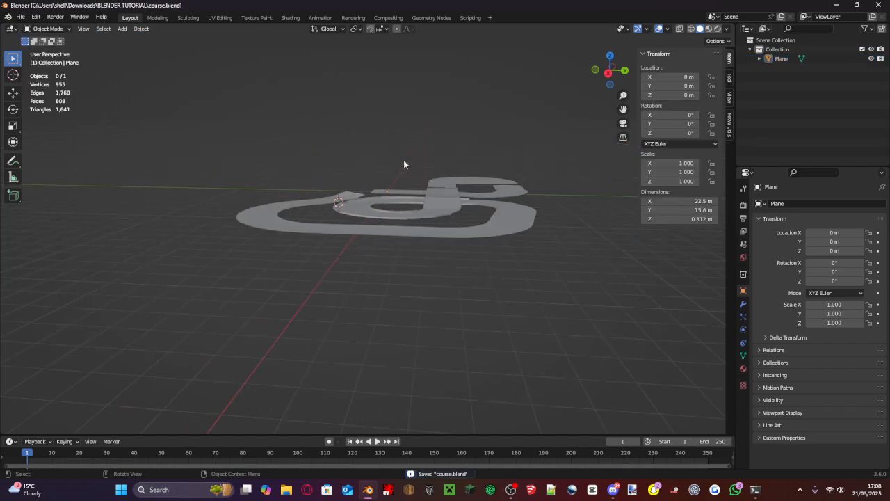
{"action": "middle_click_drag", "start_coordinate": [403, 164], "coordinate": [405, 193]}
{"action": "left_click", "coordinate": [525, 272]}
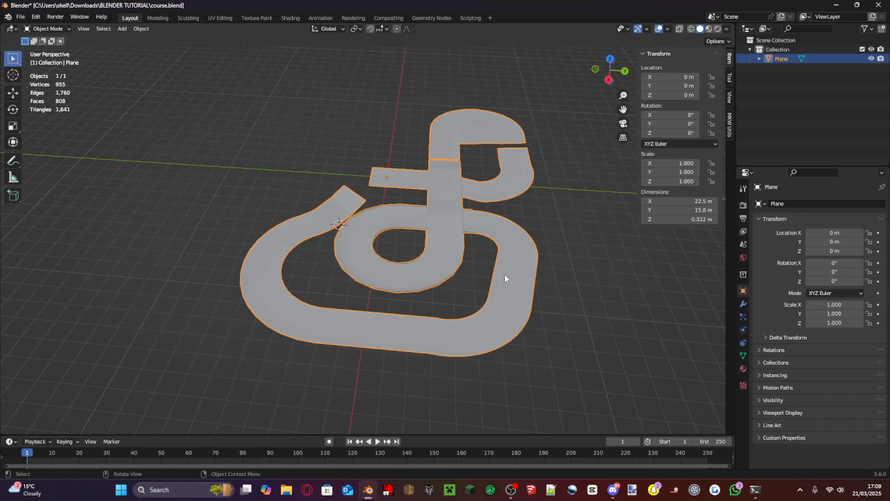
{"action": "key", "text": "Tab"}
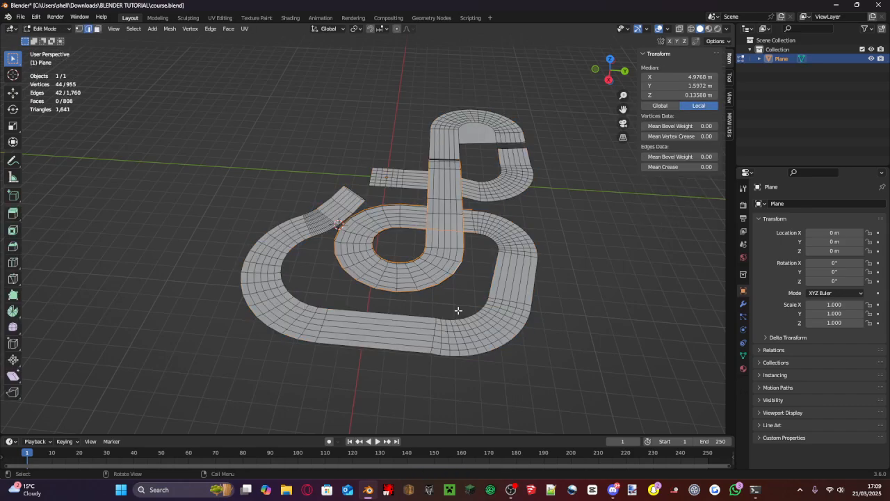
{"action": "scroll", "coordinate": [457, 310], "scroll_direction": "up", "scroll_amount": 5}
{"action": "scroll", "coordinate": [323, 186], "scroll_direction": "up", "scroll_amount": 4}
{"action": "middle_click_drag", "start_coordinate": [322, 186], "coordinate": [518, 38], "text": "shift"}
{"action": "scroll", "coordinate": [397, 268], "scroll_direction": "down", "scroll_amount": 9}
{"action": "middle_click_drag", "start_coordinate": [398, 263], "coordinate": [348, 267]}
{"action": "scroll", "coordinate": [348, 266], "scroll_direction": "up", "scroll_amount": 6}
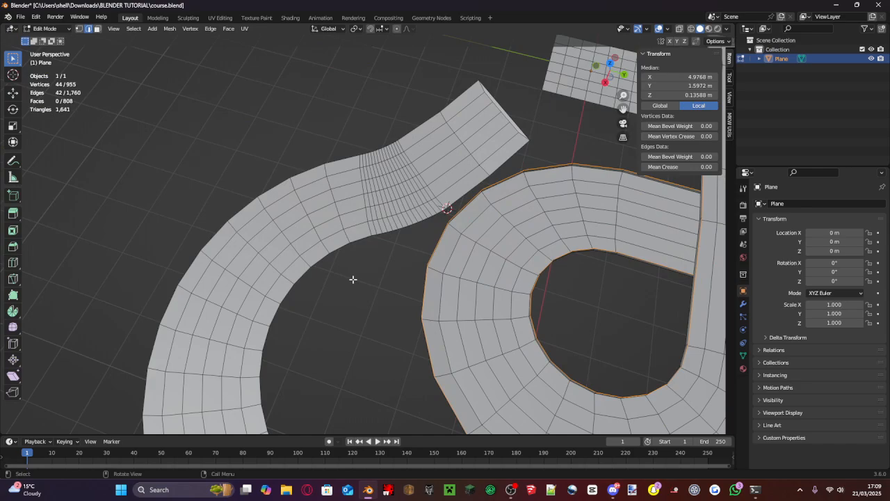
{"action": "middle_click_drag", "start_coordinate": [458, 80], "coordinate": [442, 203]}
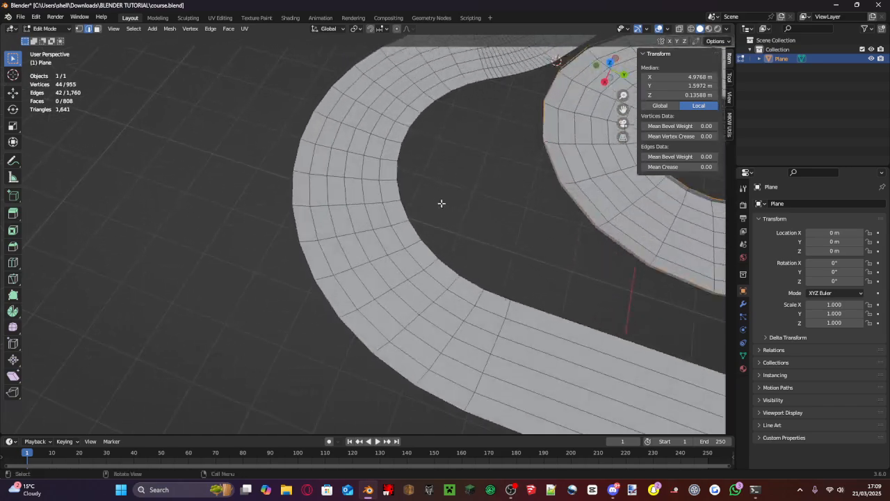
{"action": "left_click", "coordinate": [493, 295]}
{"action": "left_click", "coordinate": [471, 286], "text": "shift"}
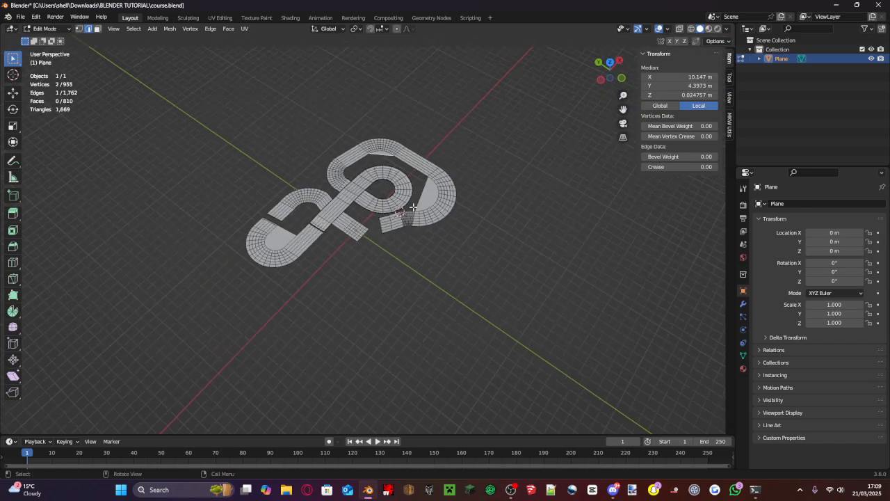
{"action": "scroll", "coordinate": [174, 133], "scroll_direction": "up", "scroll_amount": 5}
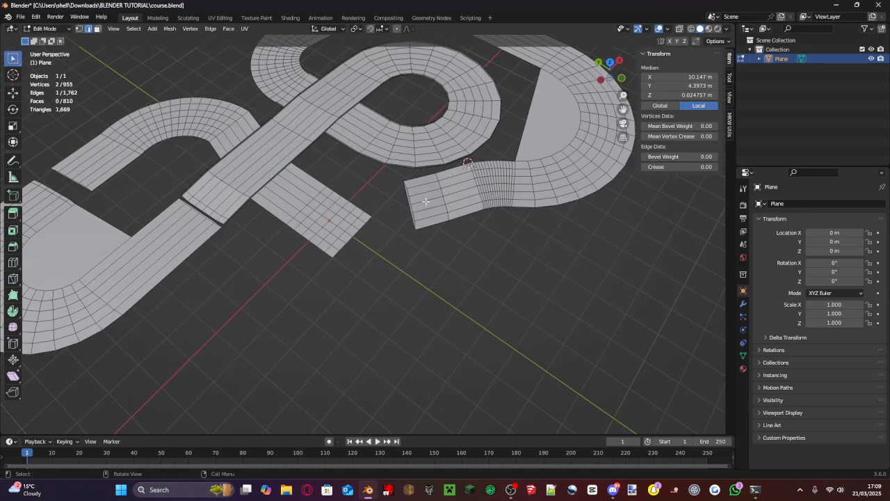
- Inspect the whole track with its filled bends in Object Mode from several angles
{"action": "left_click", "coordinate": [46, 28]}
{"action": "left_click", "coordinate": [43, 40]}
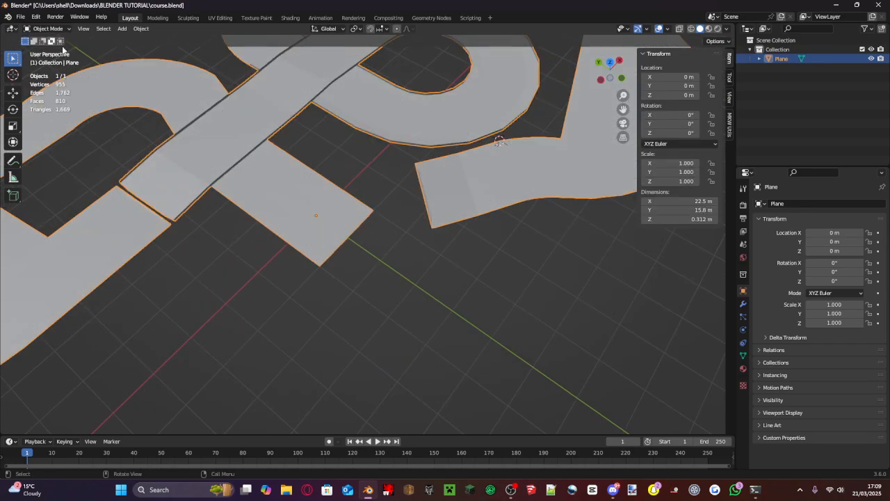
{"action": "scroll", "coordinate": [466, 307], "scroll_direction": "down", "scroll_amount": 5}
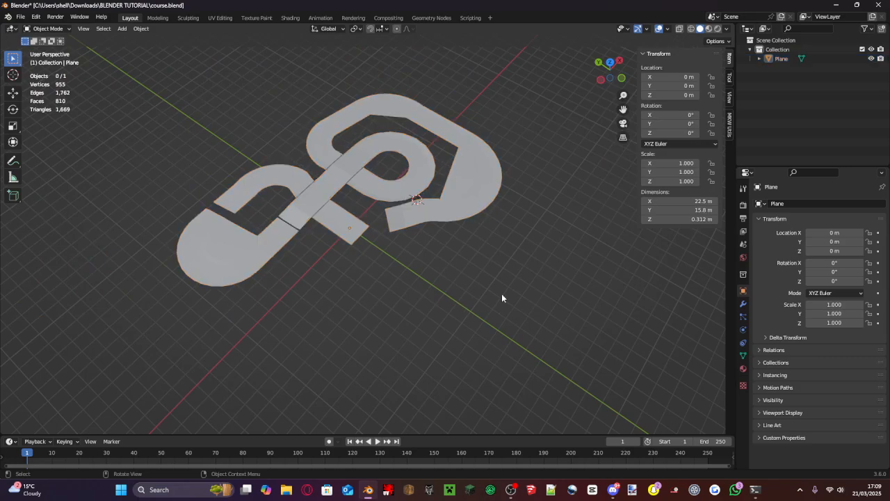
{"action": "scroll", "coordinate": [487, 299], "scroll_direction": "up", "scroll_amount": 6}
{"action": "middle_click_drag", "start_coordinate": [483, 300], "coordinate": [486, 263]}
{"action": "scroll", "coordinate": [486, 259], "scroll_direction": "down", "scroll_amount": 6}
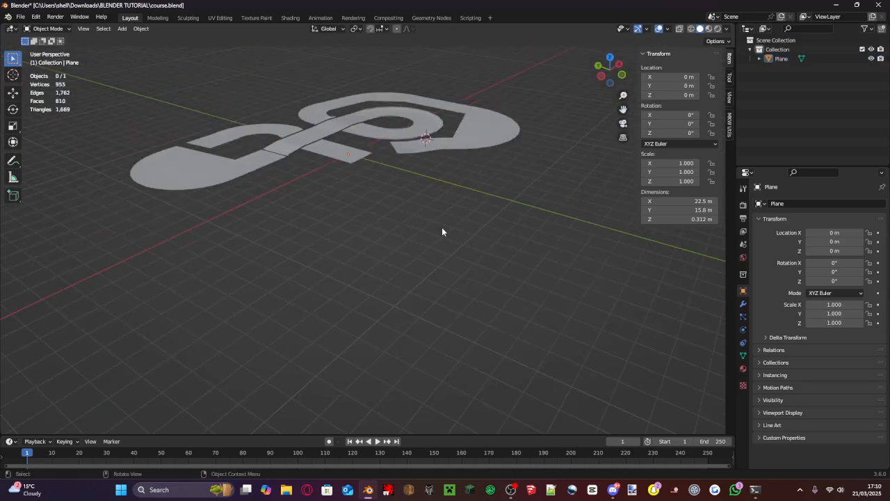
{"action": "mouse_move", "coordinate": [441, 231]}
{"action": "middle_mouse_down"}
{"action": "mouse_move", "coordinate": [503, 220]}
{"action": "mouse_move", "coordinate": [499, 234]}
{"action": "mouse_move", "coordinate": [493, 218]}
{"action": "mouse_move", "coordinate": [453, 243]}
{"action": "middle_mouse_up"}
{"action": "scroll", "coordinate": [453, 243], "scroll_direction": "up", "scroll_amount": 4}
{"action": "left_click", "coordinate": [357, 188]}
{"action": "scroll", "coordinate": [401, 170], "scroll_direction": "down", "scroll_amount": 4}
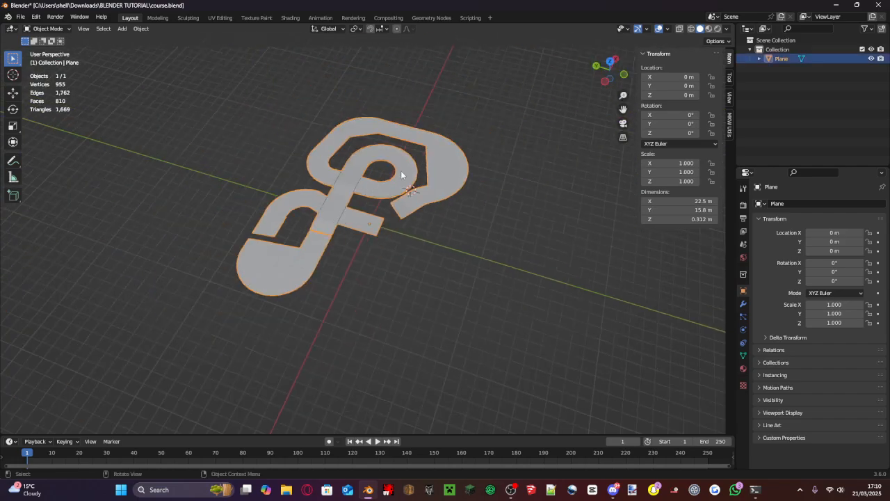
{"action": "scroll", "coordinate": [401, 170], "scroll_direction": "up", "scroll_amount": 5}
- Enter Edit Mode and select the end edges of the straight at the world origin in top view
{"action": "left_click", "coordinate": [43, 28]}
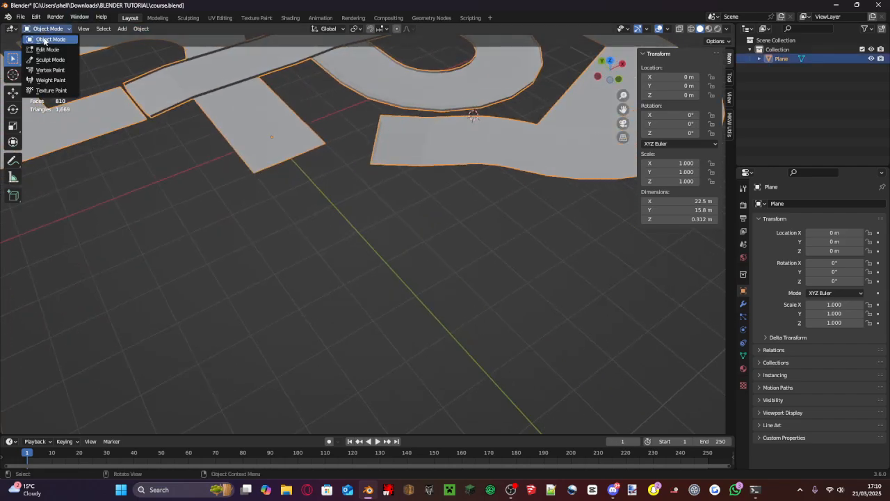
{"action": "left_click", "coordinate": [49, 50]}
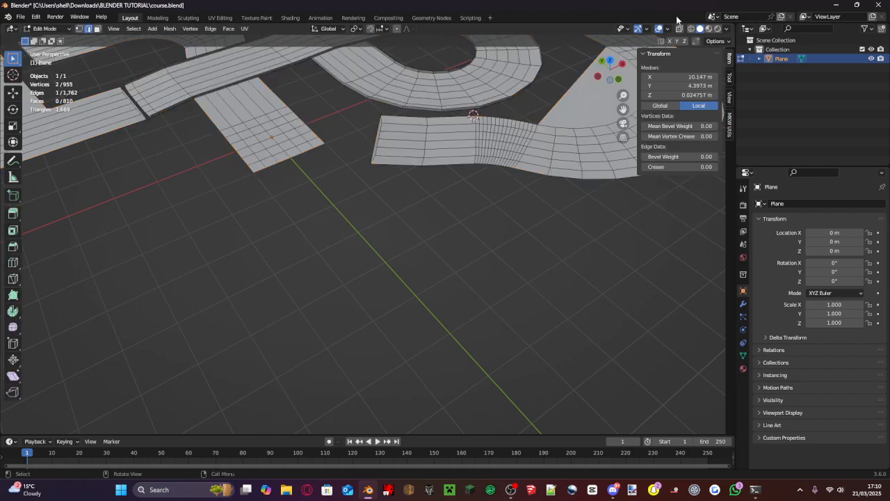
{"action": "left_click", "coordinate": [610, 61]}
{"action": "scroll", "coordinate": [163, 350], "scroll_direction": "up", "scroll_amount": 5}
{"action": "scroll", "coordinate": [378, 207], "scroll_direction": "up", "scroll_amount": 7}
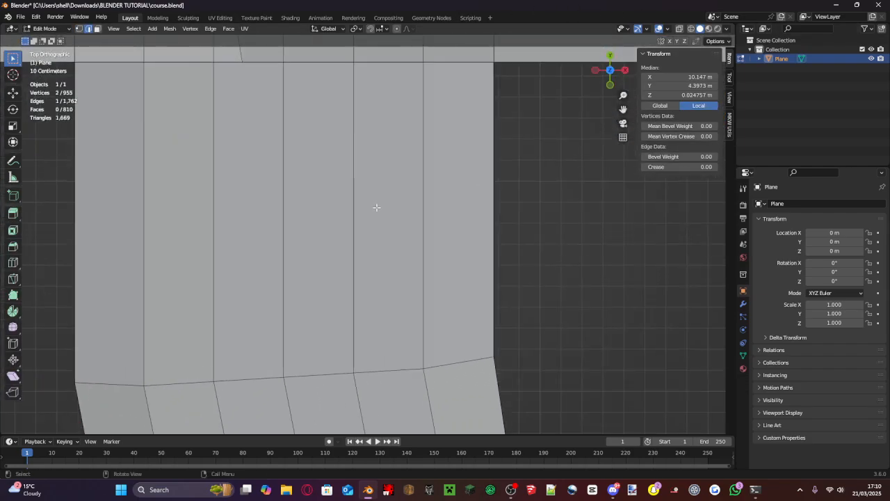
{"action": "scroll", "coordinate": [324, 267], "scroll_direction": "down", "scroll_amount": 10}
{"action": "middle_click_drag", "start_coordinate": [324, 267], "coordinate": [406, 207], "text": "shift"}
{"action": "scroll", "coordinate": [338, 286], "scroll_direction": "up", "scroll_amount": 5}
{"action": "left_click_drag", "start_coordinate": [315, 339], "coordinate": [108, 311]}
{"action": "scroll", "coordinate": [378, 266], "scroll_direction": "down", "scroll_amount": 4}
- Try to rotate the straight's end edges 15.4° about Z and move them toward the angled ramp
{"action": "key", "text": "r"}
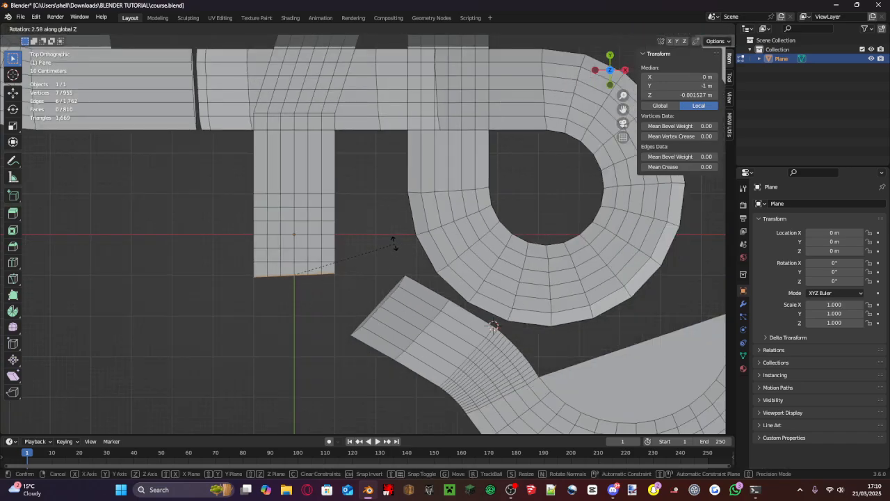
{"action": "left_click", "coordinate": [375, 229]}
{"action": "key", "text": "g"}
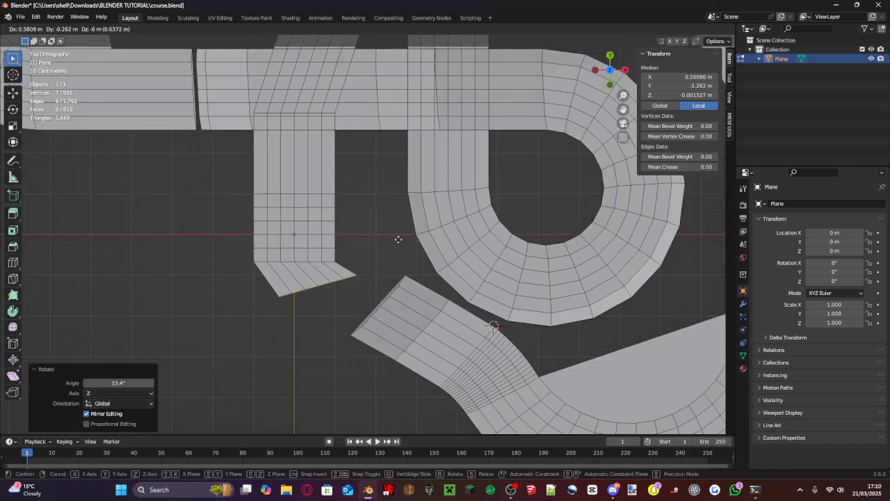
{"action": "left_click", "coordinate": [398, 240]}
{"action": "key", "text": "ctrl+z"}
{"action": "key", "text": "ctrl+z"}
- Reselect the six end edges of the straight at the origin and extrude them -0.97949 m along the Y axis
{"action": "scroll", "coordinate": [375, 293], "scroll_direction": "up", "scroll_amount": 3}
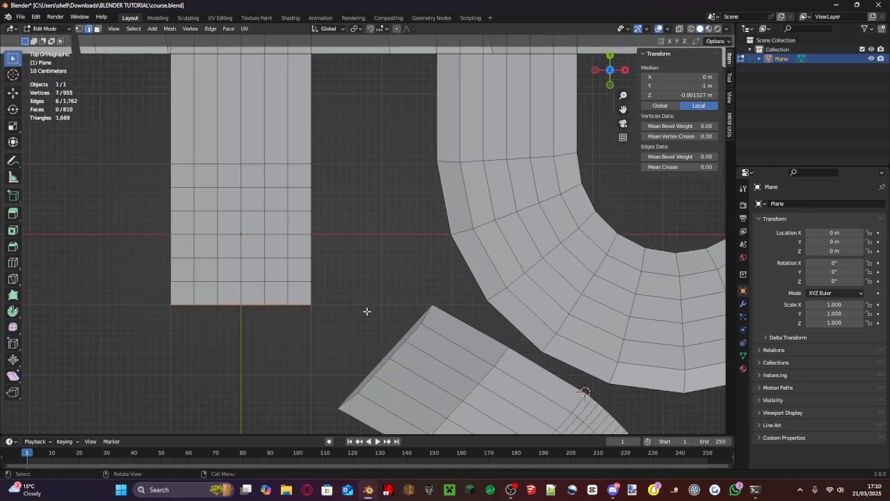
{"action": "middle_click_drag", "start_coordinate": [365, 311], "coordinate": [310, 261]}
{"action": "scroll", "coordinate": [315, 270], "scroll_direction": "down", "scroll_amount": 5}
{"action": "scroll", "coordinate": [316, 254], "scroll_direction": "up", "scroll_amount": 5}
{"action": "middle_click_drag", "start_coordinate": [296, 76], "coordinate": [362, 311], "text": "shift"}
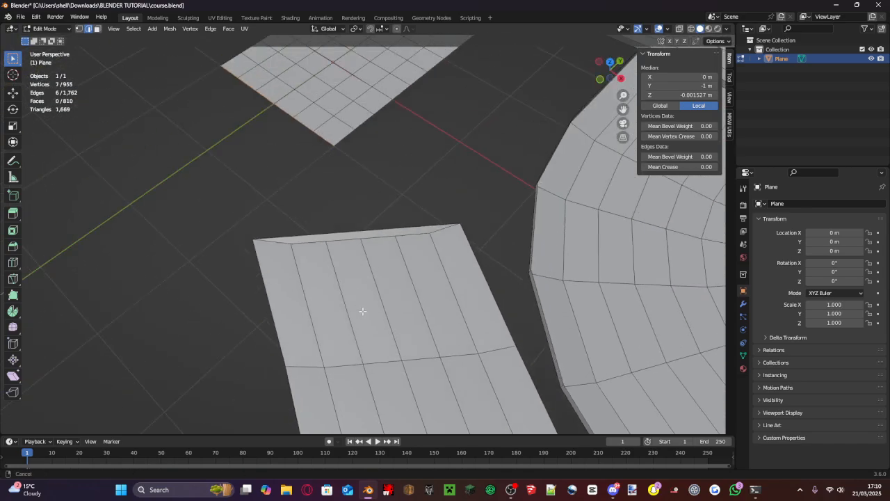
{"action": "middle_click_drag", "start_coordinate": [256, 44], "coordinate": [481, 160], "text": "shift"}
{"action": "left_click", "coordinate": [279, 157]}
{"action": "left_click", "coordinate": [281, 169]}
{"action": "left_click", "coordinate": [612, 66]}
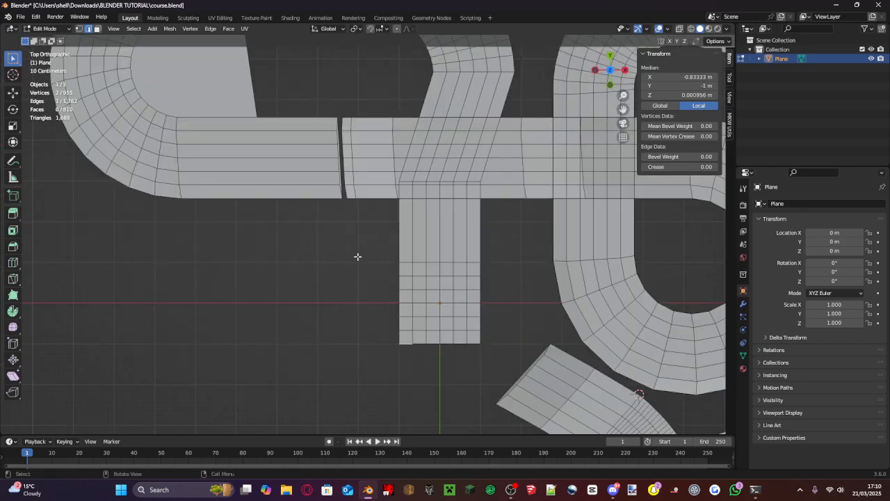
{"action": "left_click", "coordinate": [426, 343], "text": "shift"}
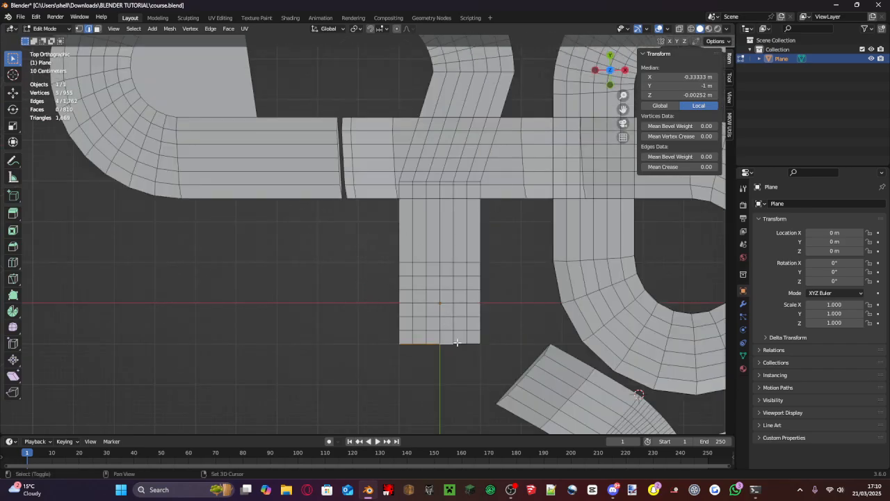
{"action": "key", "text": "e"}
{"action": "key", "text": "y"}
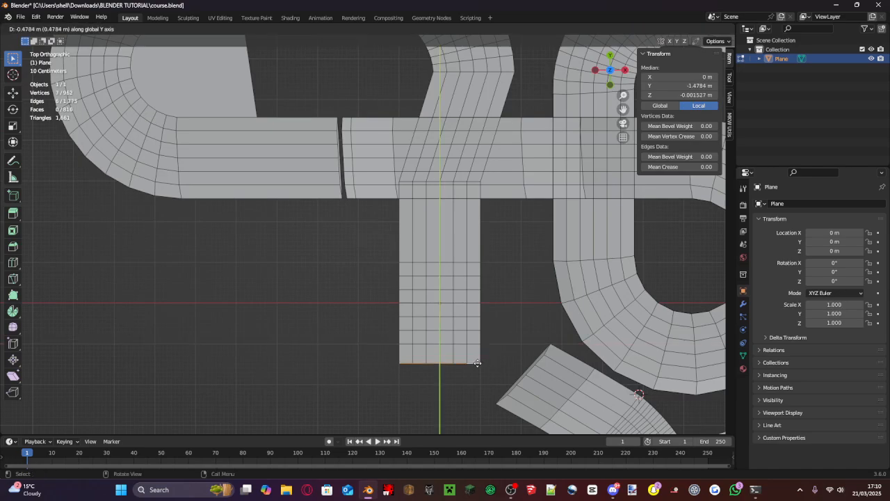
{"action": "left_click", "coordinate": [477, 383]}
- Extrude the five border edges on the straight's negative X side upward into a low wall, with a Z move of 0.082676 m
{"action": "middle_click_drag", "start_coordinate": [477, 383], "coordinate": [422, 339]}
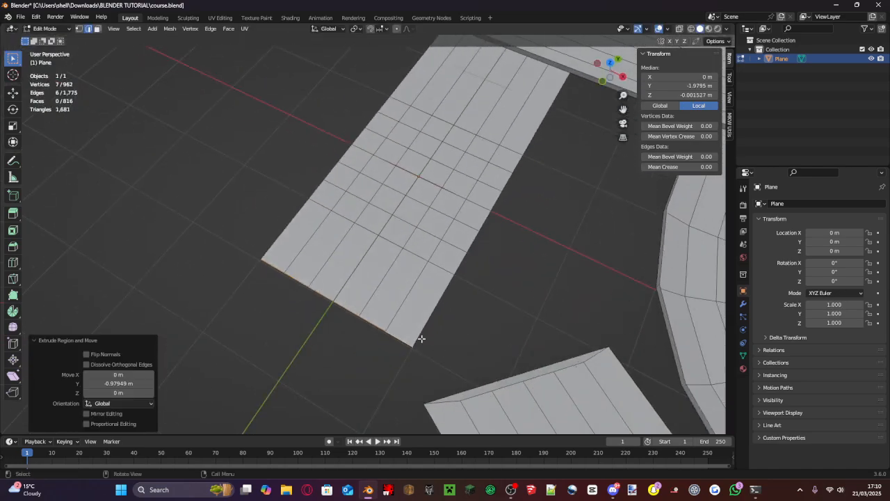
{"action": "left_click", "coordinate": [284, 226]}
{"action": "left_click", "coordinate": [316, 188], "text": "shift"}
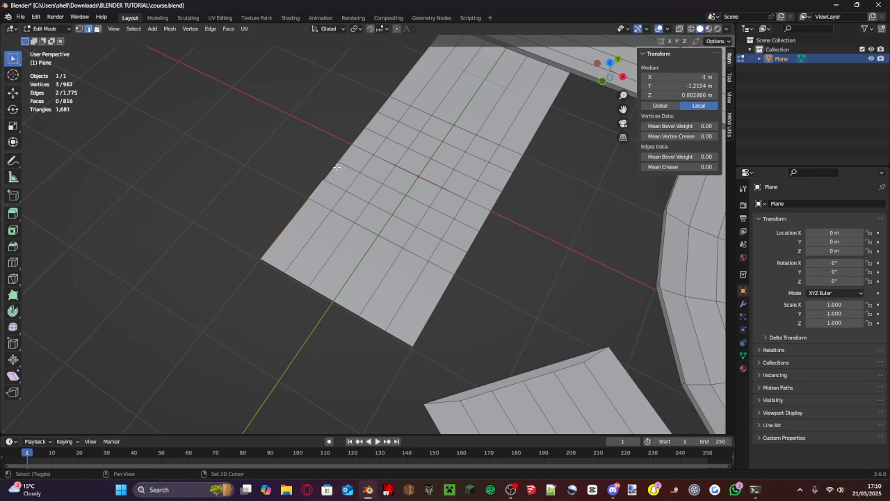
{"action": "middle_click_drag", "start_coordinate": [362, 132], "coordinate": [364, 131]}
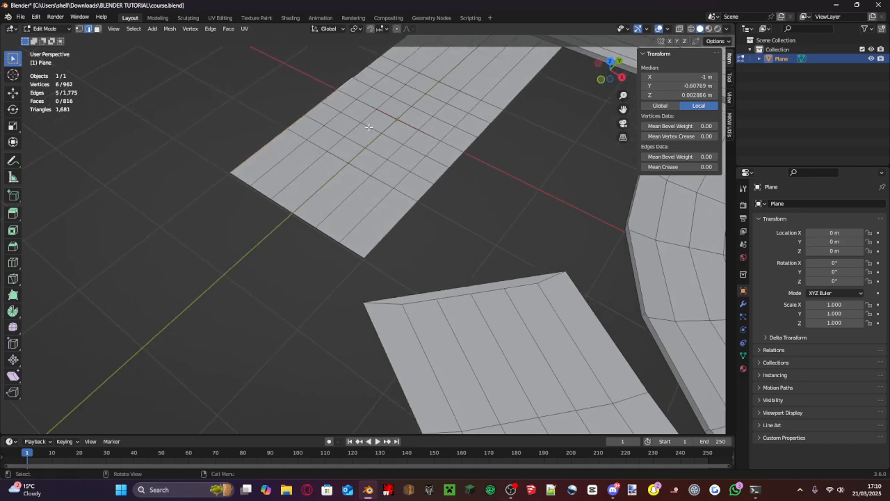
{"action": "key", "text": "e"}
{"action": "key", "text": "z"}
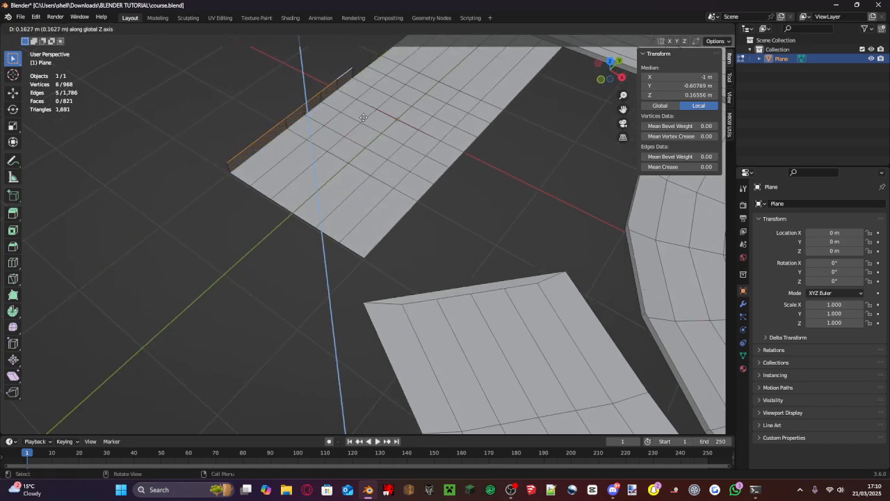
{"action": "left_click", "coordinate": [363, 118]}
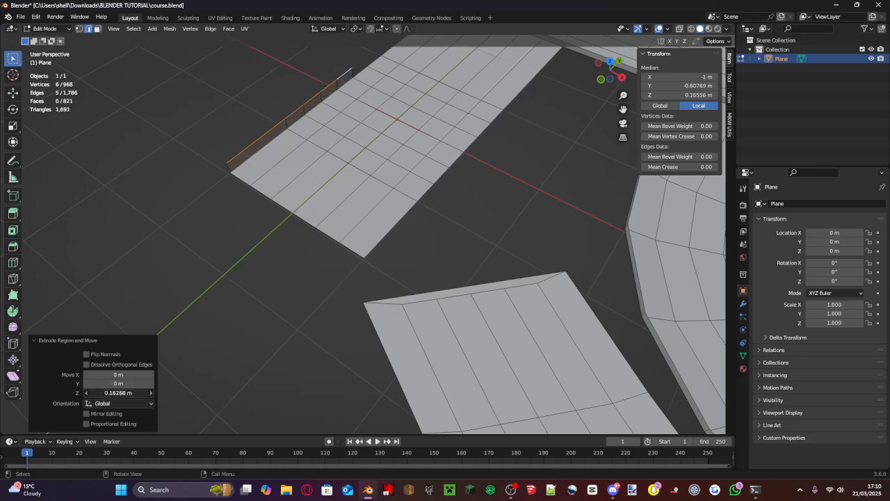
{"action": "left_click_drag", "start_coordinate": [118, 393], "coordinate": [104, 392]}
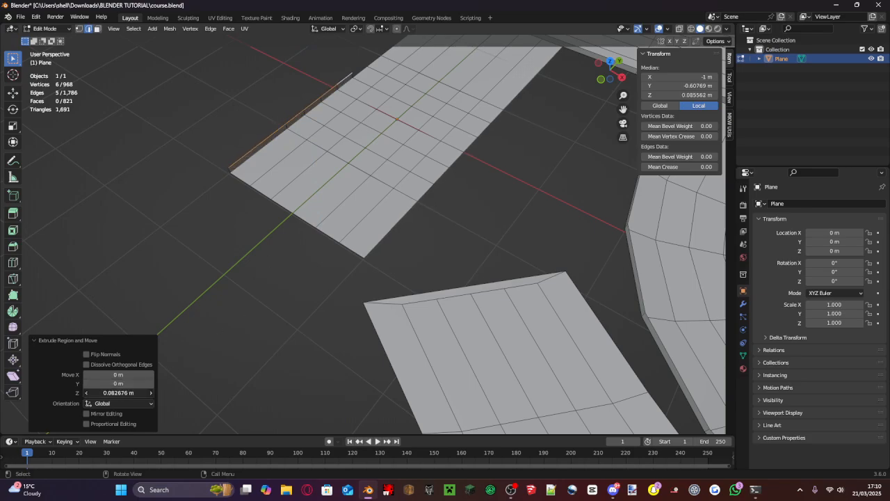
- Check the new wall with the face orientation overlay, turn the overlay off, and return to Object Mode
{"action": "left_click", "coordinate": [666, 28]}
{"action": "left_click", "coordinate": [611, 216]}
{"action": "left_click", "coordinate": [611, 216]}
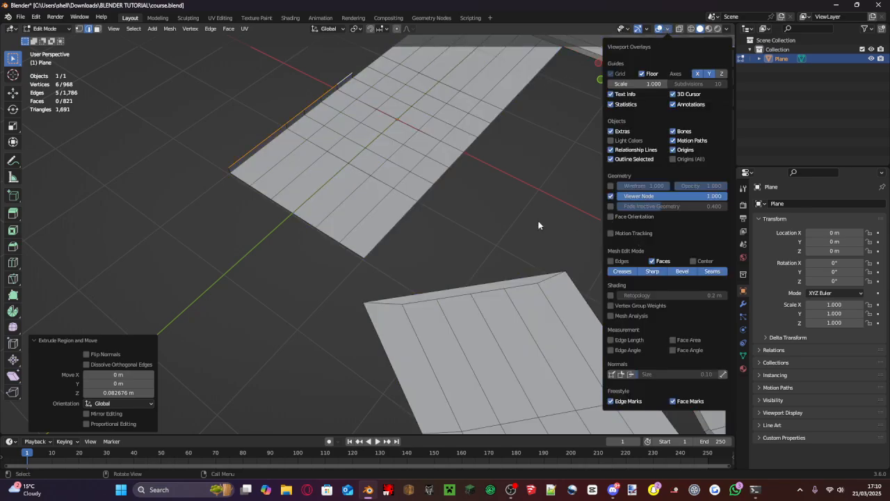
{"action": "left_click", "coordinate": [45, 29]}
{"action": "left_click", "coordinate": [42, 39]}
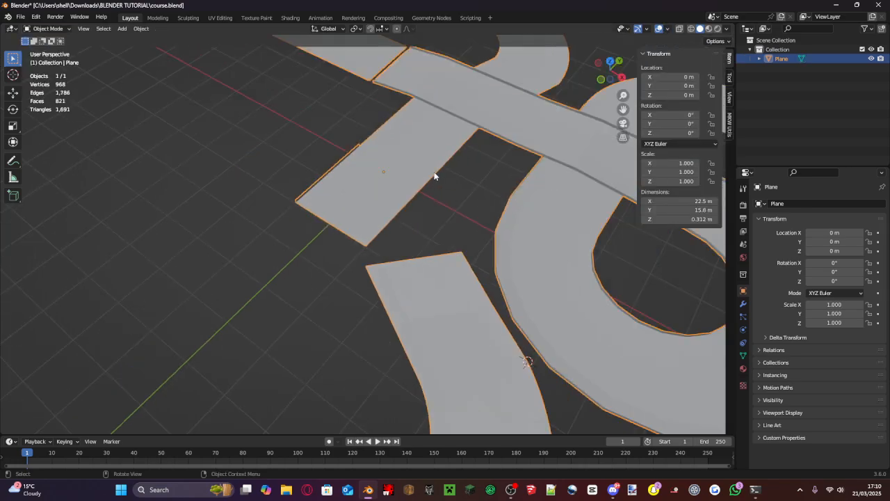
- Try to raise the whole track about 0.136 m along the Z axis
{"action": "middle_click_drag", "start_coordinate": [435, 176], "coordinate": [397, 225]}
{"action": "key", "text": "g"}
{"action": "key", "text": "x"}
{"action": "key", "text": "z"}
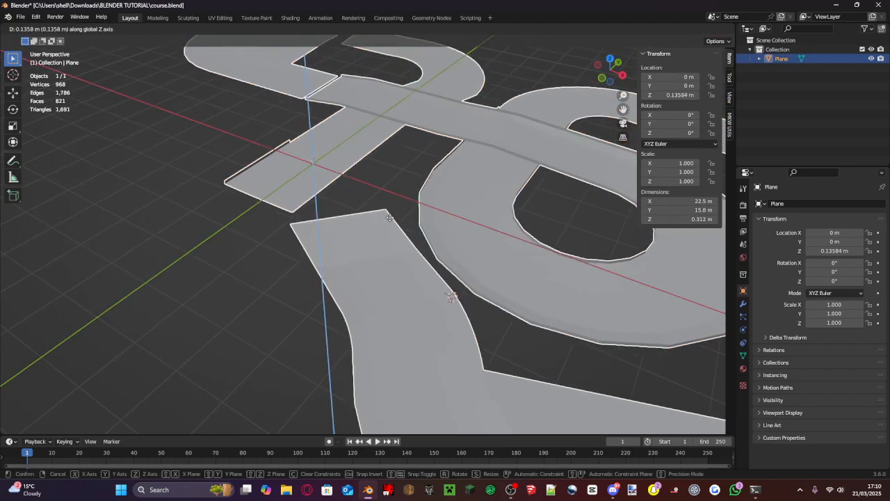
{"action": "left_click", "coordinate": [390, 217]}
{"action": "middle_click_drag", "start_coordinate": [390, 217], "coordinate": [429, 162]}
{"action": "key", "text": "ctrl+z"}
- Raise the whole track 0.46214 m along the Z axis
{"action": "scroll", "coordinate": [405, 200], "scroll_direction": "up", "scroll_amount": 3}
{"action": "scroll", "coordinate": [429, 163], "scroll_direction": "down", "scroll_amount": 2}
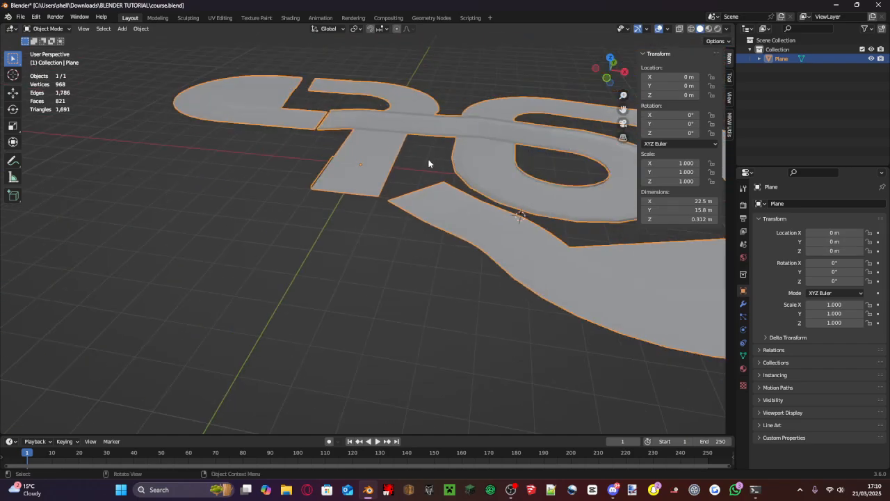
{"action": "scroll", "coordinate": [382, 190], "scroll_direction": "up", "scroll_amount": 4}
{"action": "middle_click_drag", "start_coordinate": [382, 190], "coordinate": [388, 187]}
{"action": "scroll", "coordinate": [388, 188], "scroll_direction": "down", "scroll_amount": 3}
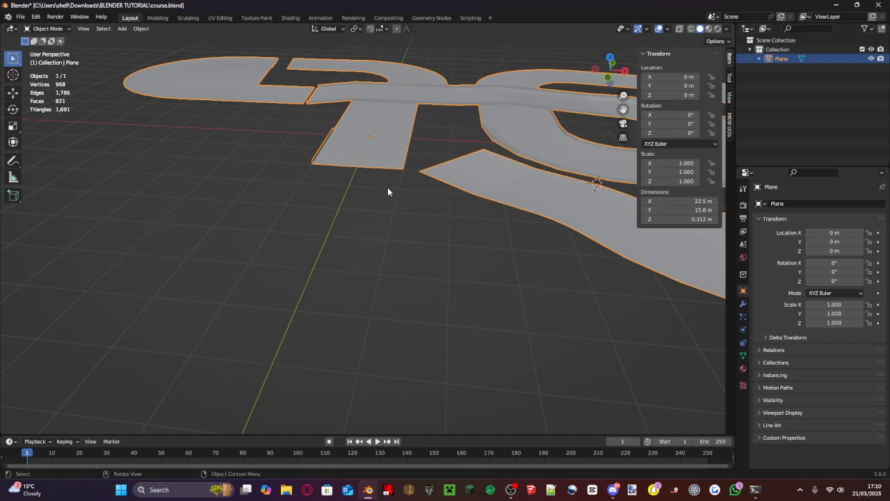
{"action": "scroll", "coordinate": [420, 108], "scroll_direction": "up", "scroll_amount": 3}
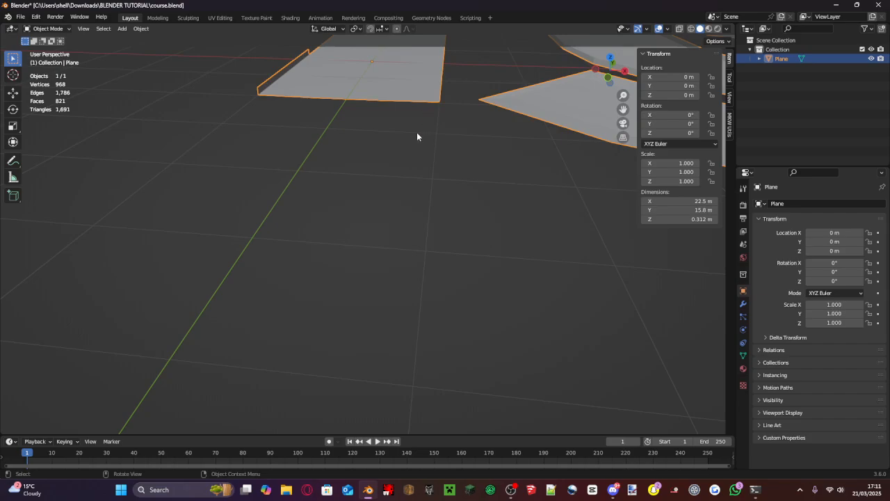
{"action": "scroll", "coordinate": [418, 137], "scroll_direction": "down", "scroll_amount": 5}
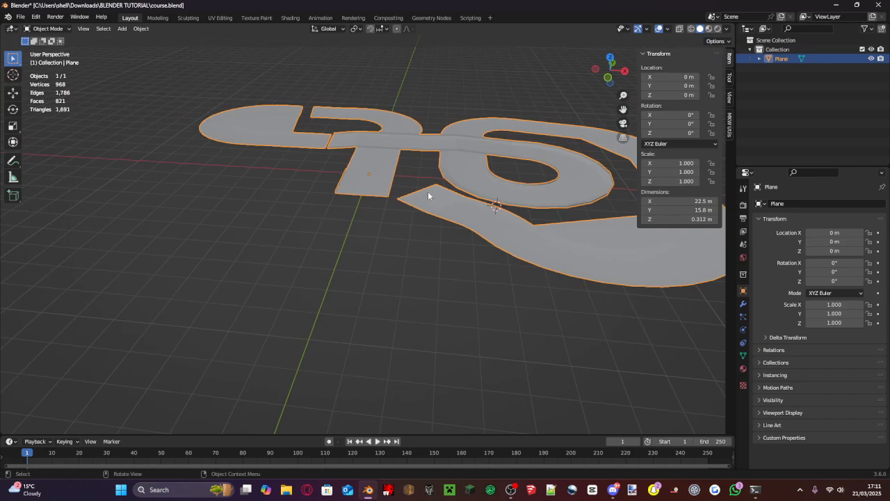
{"action": "key", "text": "g"}
{"action": "key", "text": "z"}
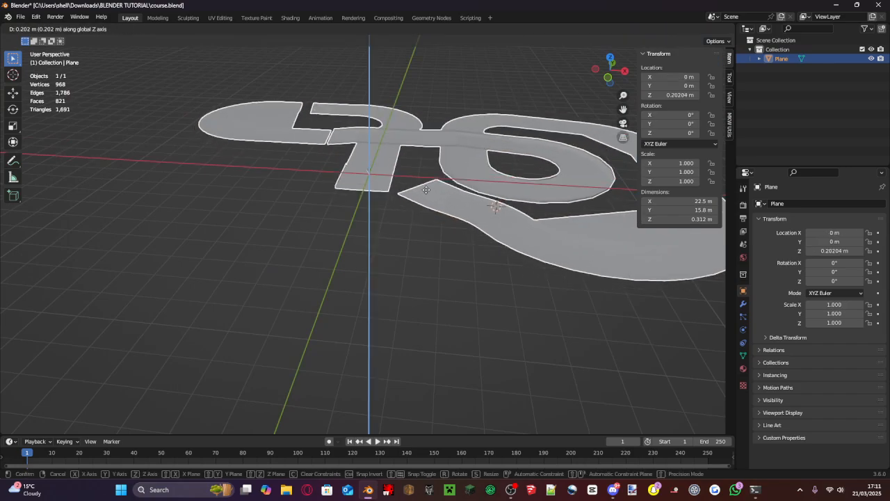
{"action": "left_click", "coordinate": [434, 194]}
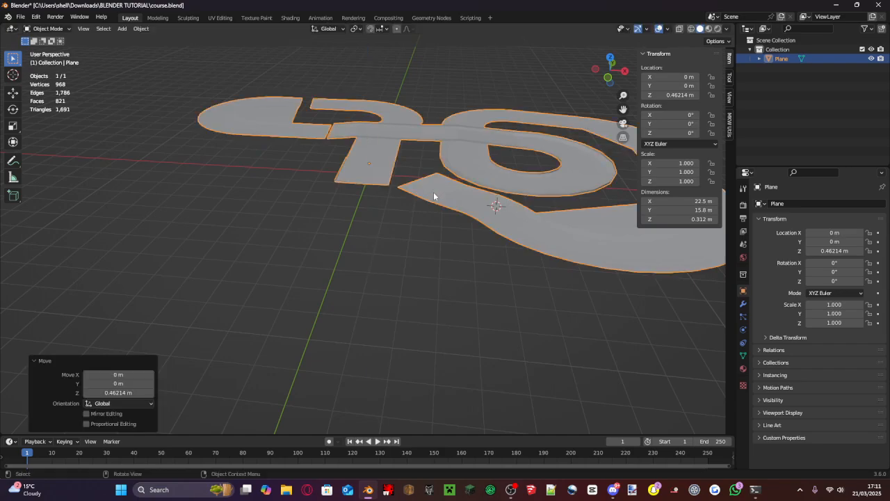
- Add a plane at the 3D cursor and scale it uniformly by 26.706 so it extends beyond the whole track
{"action": "middle_click_drag", "start_coordinate": [434, 192], "coordinate": [461, 241]}
{"action": "left_click", "coordinate": [443, 179]}
{"action": "key", "text": "shift+a"}
{"action": "left_click", "coordinate": [478, 195]}
{"action": "scroll", "coordinate": [470, 195], "scroll_direction": "down", "scroll_amount": 4}
{"action": "scroll", "coordinate": [485, 247], "scroll_direction": "up", "scroll_amount": 4}
{"action": "key", "text": "s"}
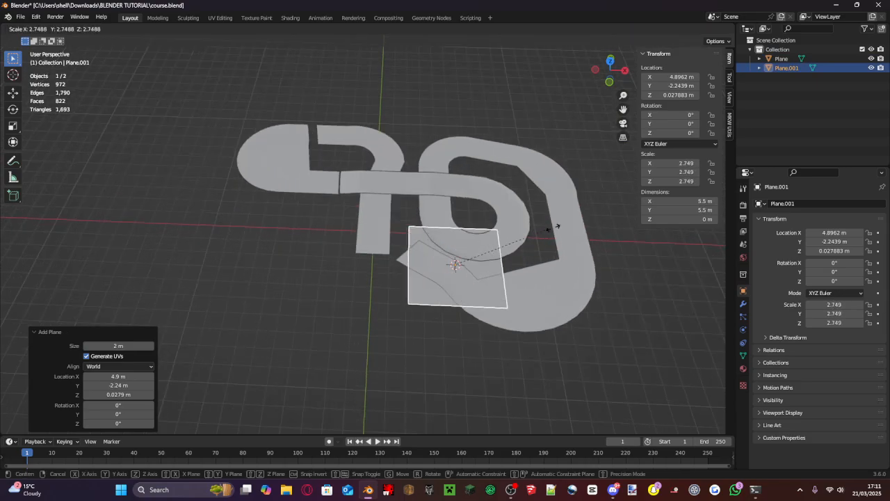
{"action": "left_click", "coordinate": [675, 82]}
- Raise the new ground plane 0.33871 m along the Z axis to sit just beneath the track
{"action": "middle_click_drag", "start_coordinate": [544, 177], "coordinate": [446, 244]}
{"action": "key", "text": "g"}
{"action": "key", "text": "z"}
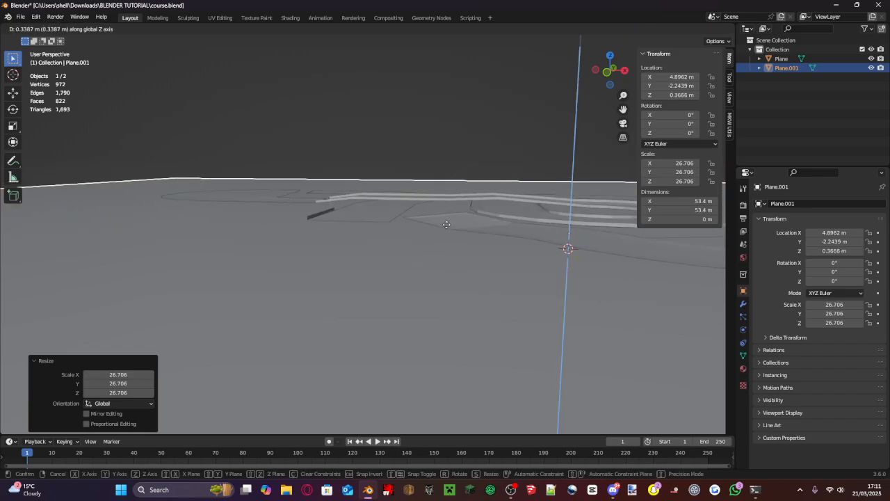
{"action": "left_click", "coordinate": [446, 225]}
{"action": "middle_click_drag", "start_coordinate": [488, 124], "coordinate": [429, 186]}
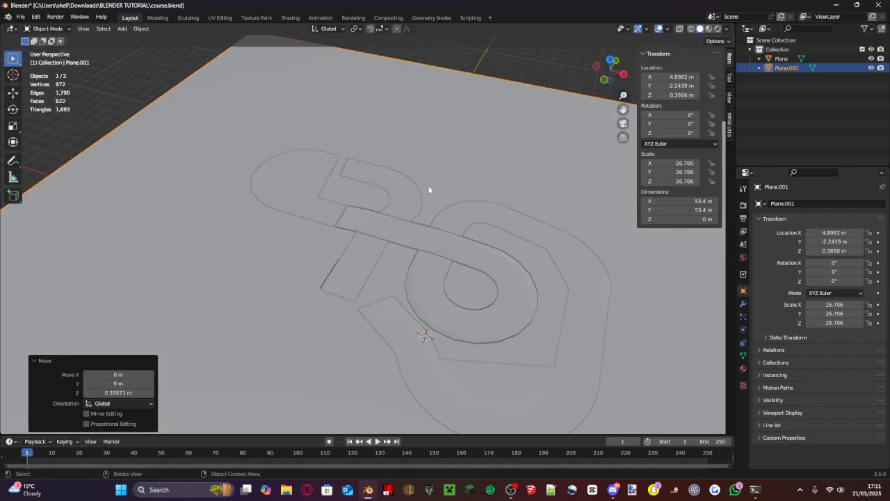
- Examine the track's mesh in Edit Mode from the top view, and return to Object Mode with solid shading
{"action": "left_click", "coordinate": [416, 185]}
{"action": "scroll", "coordinate": [445, 212], "scroll_direction": "up", "scroll_amount": 4}
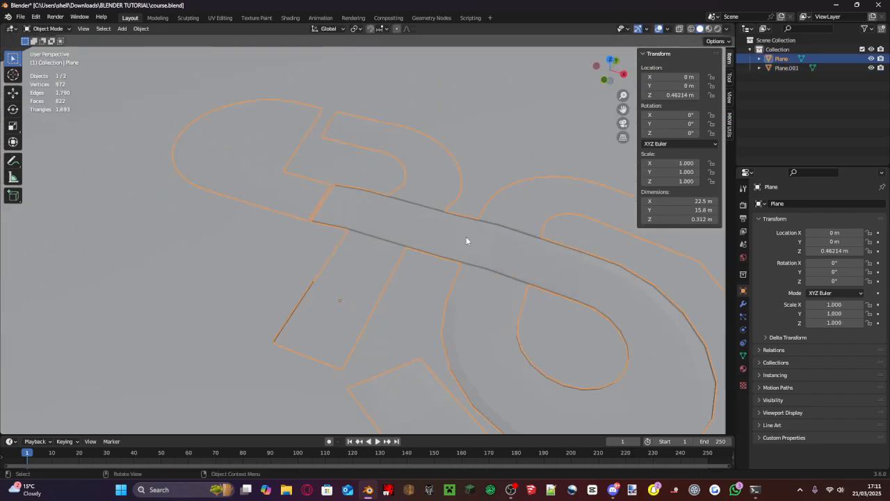
{"action": "key", "text": "Tab"}
{"action": "middle_click_drag", "start_coordinate": [348, 232], "coordinate": [402, 228]}
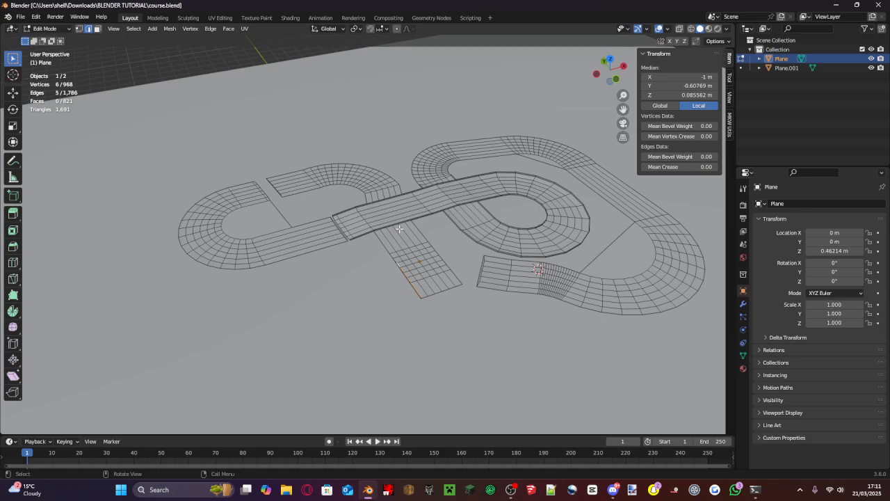
{"action": "middle_click_drag", "start_coordinate": [426, 209], "coordinate": [421, 237]}
{"action": "left_click", "coordinate": [612, 64]}
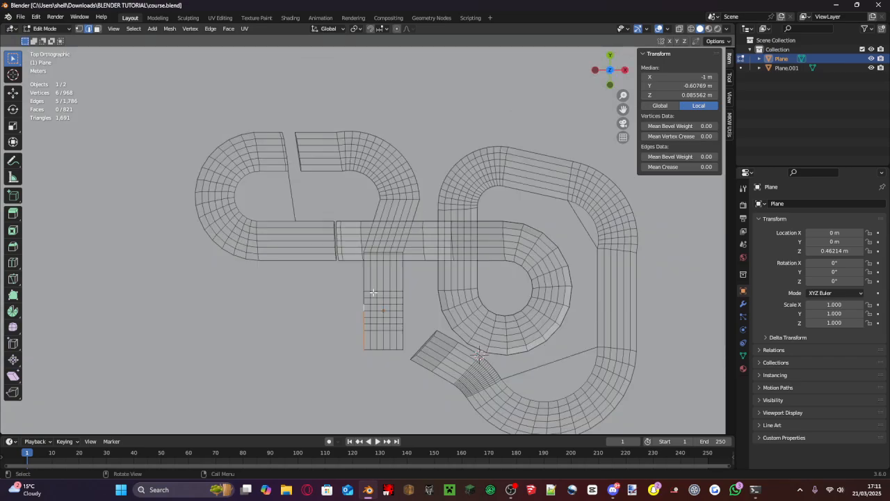
{"action": "scroll", "coordinate": [377, 264], "scroll_direction": "up", "scroll_amount": 4}
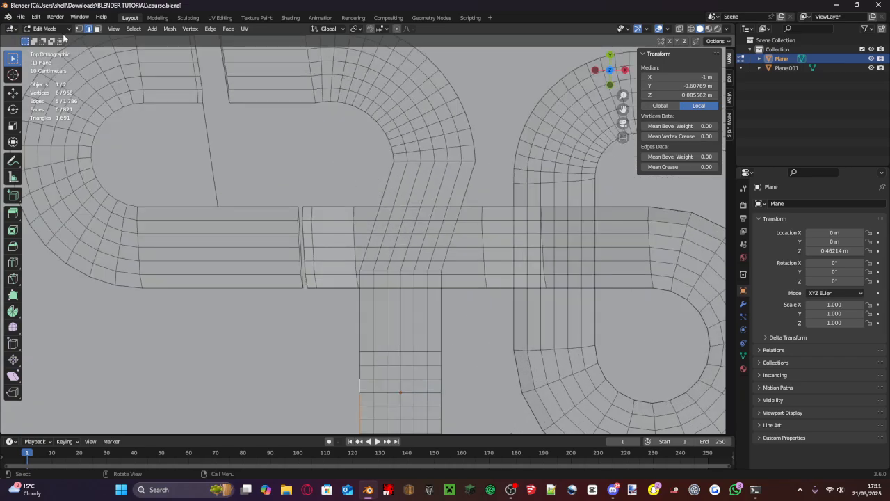
{"action": "left_click", "coordinate": [63, 31]}
{"action": "left_click", "coordinate": [41, 40]}
{"action": "scroll", "coordinate": [313, 225], "scroll_direction": "down", "scroll_amount": 5}
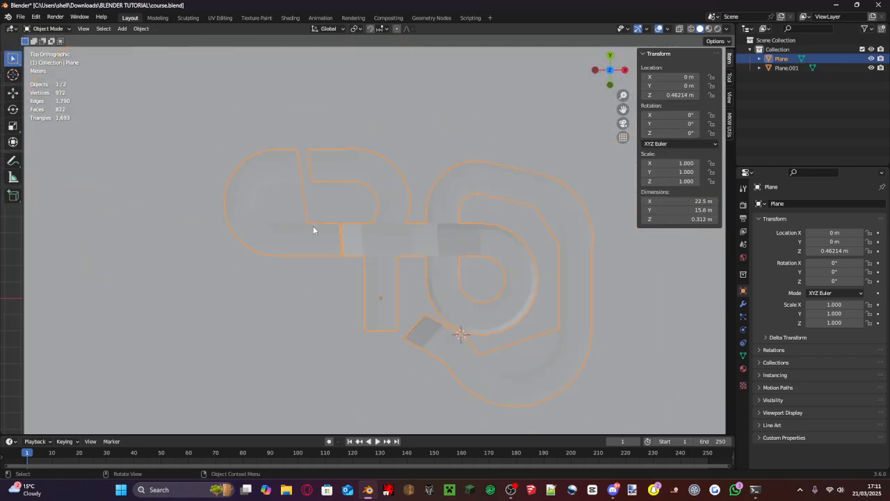
{"action": "key", "text": "shift+z"}
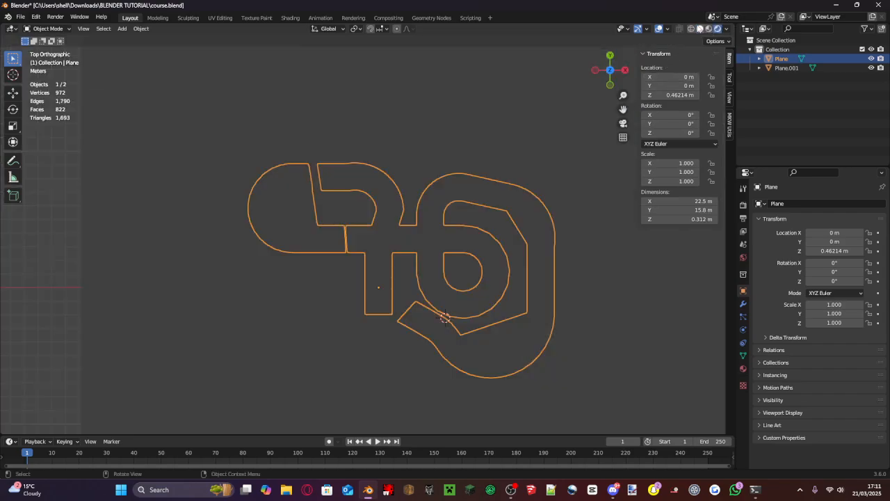
{"action": "left_click", "coordinate": [700, 29]}
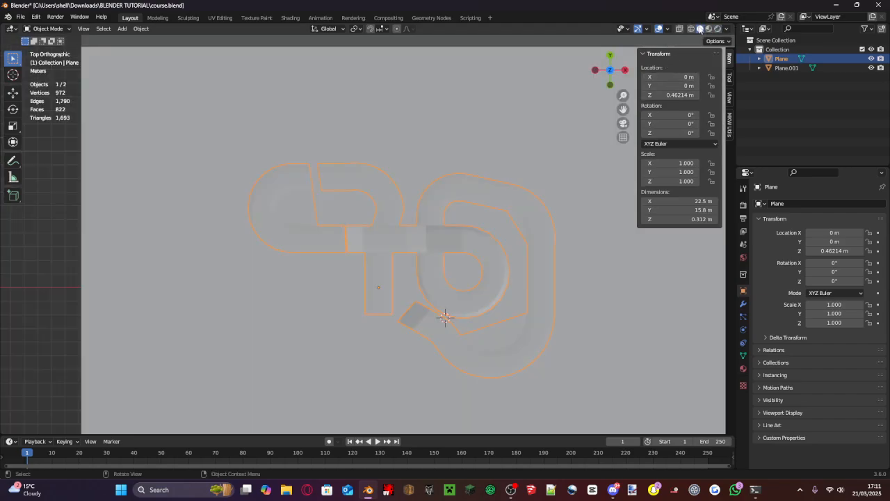
- Enlarge the ground plane uniformly by 1.586 and again by about 1.15, reaching a scale of 48.850
{"action": "left_click", "coordinate": [434, 167]}
{"action": "scroll", "coordinate": [380, 122], "scroll_direction": "down", "scroll_amount": 3}
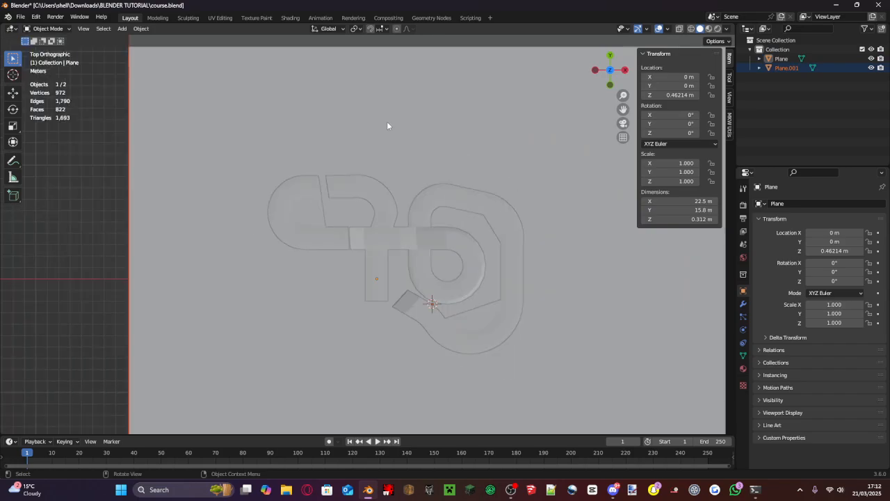
{"action": "key", "text": "s"}
{"action": "left_click", "coordinate": [513, 68]}
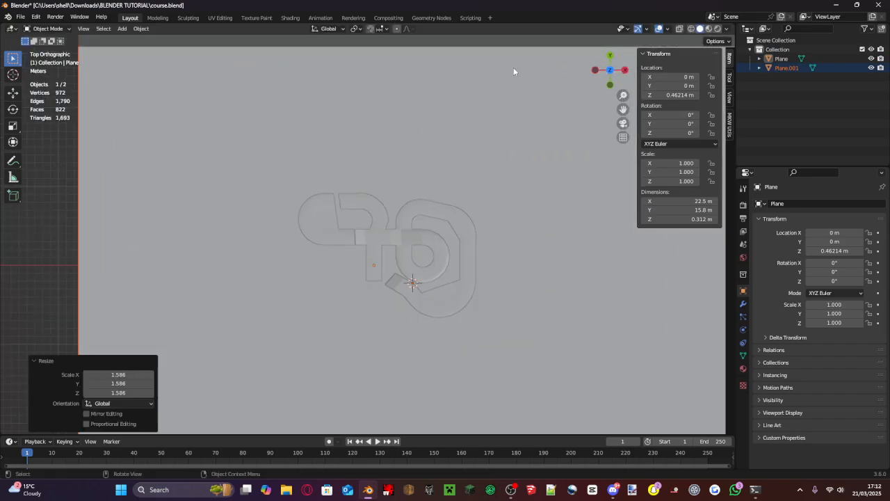
{"action": "scroll", "coordinate": [461, 135], "scroll_direction": "down", "scroll_amount": 5}
{"action": "key", "text": "s"}
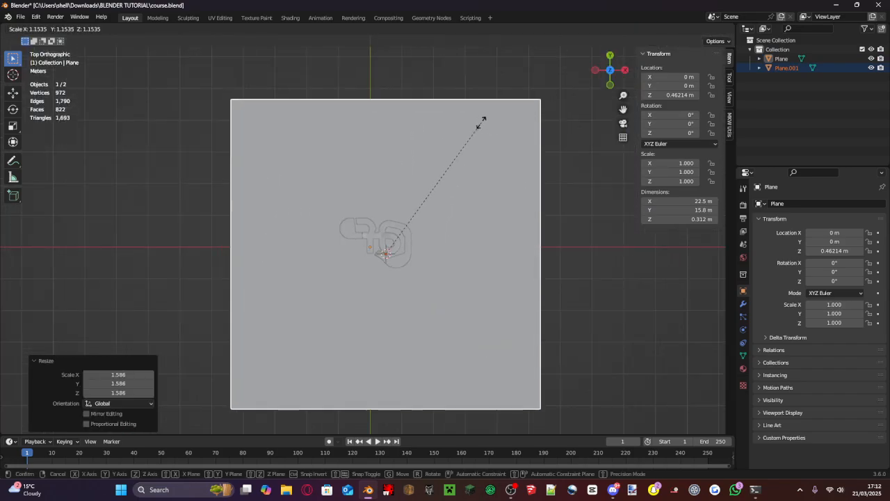
{"action": "left_click", "coordinate": [507, 162]}
{"action": "middle_click_drag", "start_coordinate": [506, 162], "coordinate": [503, 74]}
{"action": "left_click", "coordinate": [435, 224]}
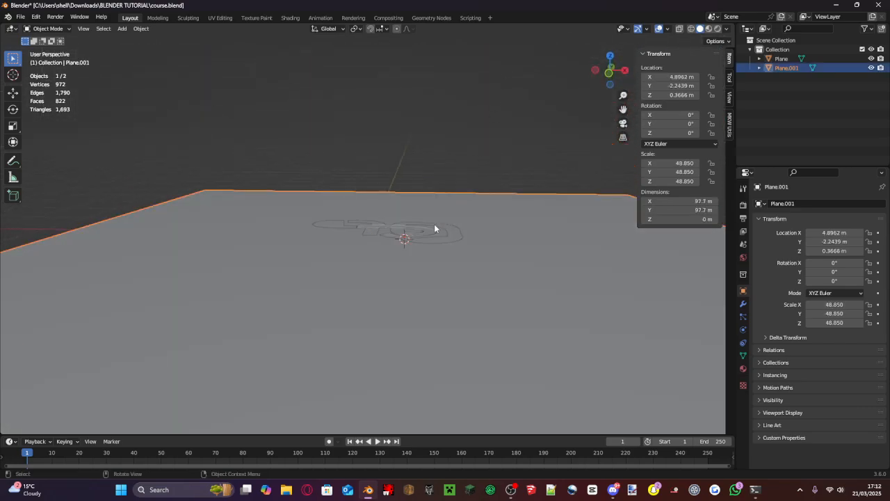
- Select the track and the ground plane together, keeping the track as the active object
{"action": "scroll", "coordinate": [439, 217], "scroll_direction": "up", "scroll_amount": 3}
{"action": "middle_click_drag", "start_coordinate": [439, 217], "coordinate": [446, 269]}
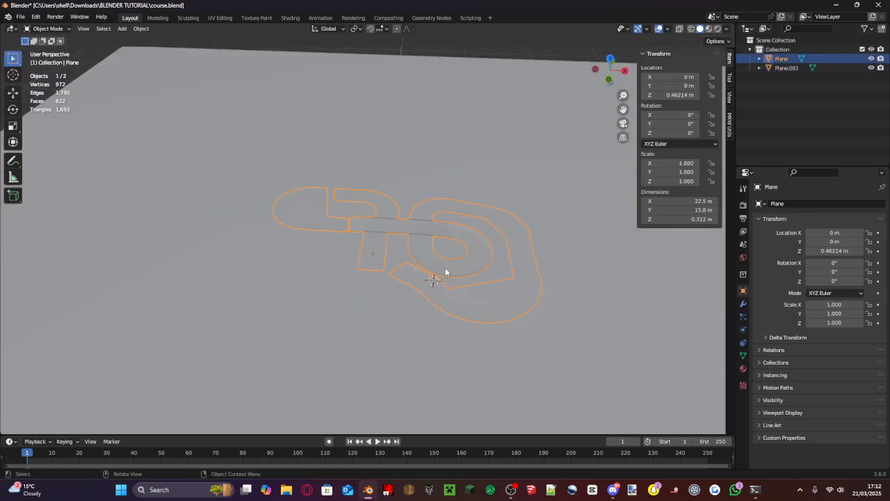
{"action": "scroll", "coordinate": [446, 268], "scroll_direction": "down", "scroll_amount": 7}
{"action": "left_click_drag", "start_coordinate": [459, 303], "coordinate": [293, 145]}
{"action": "scroll", "coordinate": [381, 219], "scroll_direction": "up", "scroll_amount": 6}
{"action": "scroll", "coordinate": [382, 217], "scroll_direction": "up", "scroll_amount": 1}
{"action": "scroll", "coordinate": [379, 229], "scroll_direction": "down", "scroll_amount": 8}
{"action": "left_click_drag", "start_coordinate": [458, 296], "coordinate": [290, 142]}
{"action": "scroll", "coordinate": [378, 209], "scroll_direction": "up", "scroll_amount": 10}
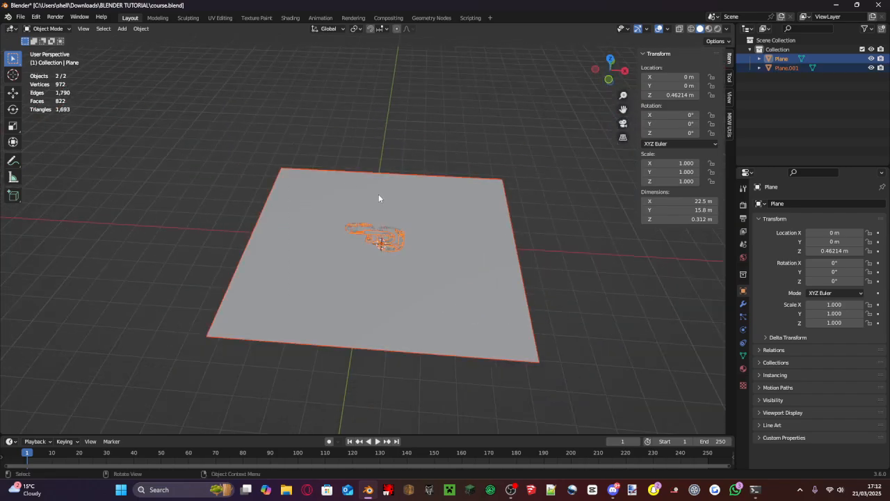
{"action": "scroll", "coordinate": [375, 221], "scroll_direction": "down", "scroll_amount": 8}
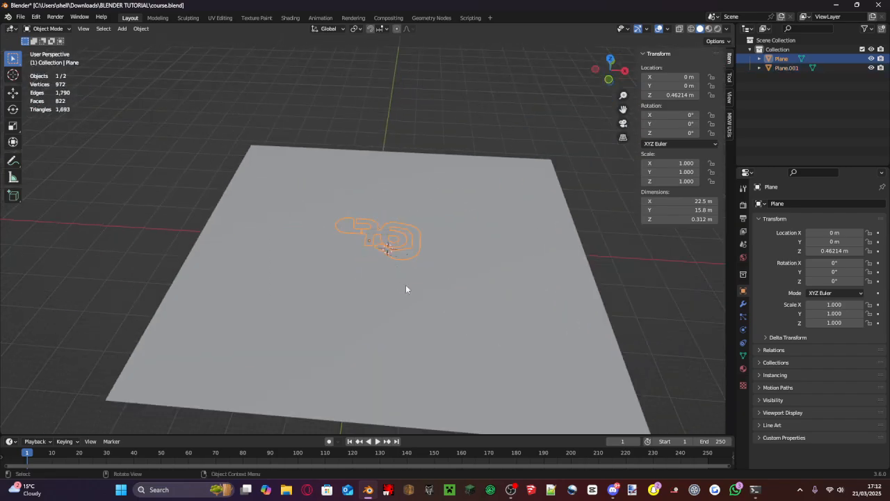
{"action": "left_click_drag", "start_coordinate": [426, 288], "coordinate": [173, 129]}
{"action": "scroll", "coordinate": [446, 240], "scroll_direction": "up", "scroll_amount": 6}
{"action": "scroll", "coordinate": [445, 242], "scroll_direction": "up", "scroll_amount": 6}
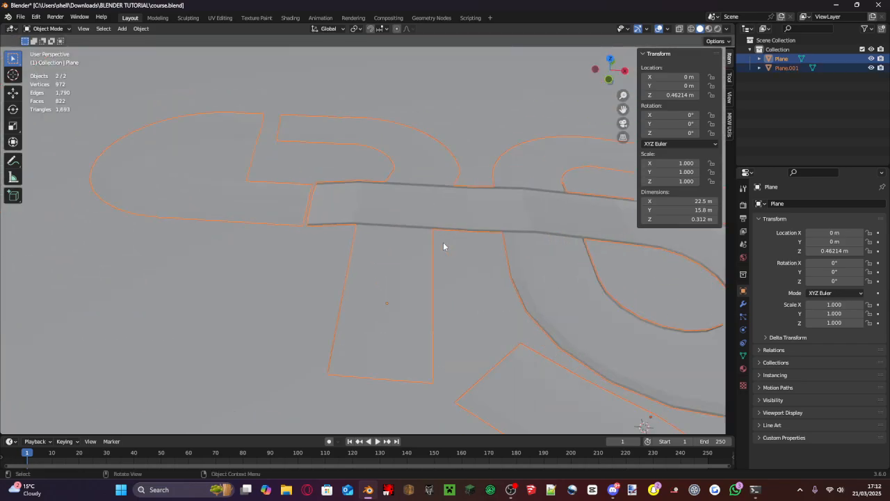
{"action": "scroll", "coordinate": [439, 231], "scroll_direction": "down", "scroll_amount": 5}
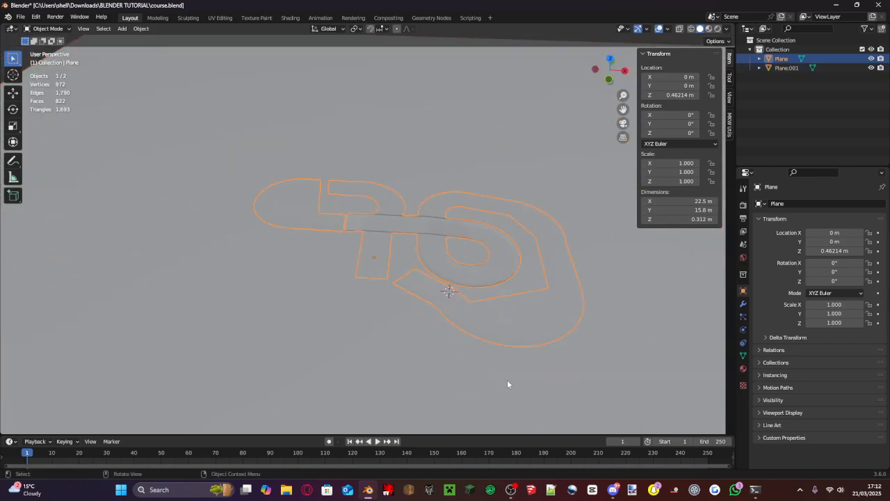
{"action": "scroll", "coordinate": [430, 217], "scroll_direction": "down", "scroll_amount": 4}
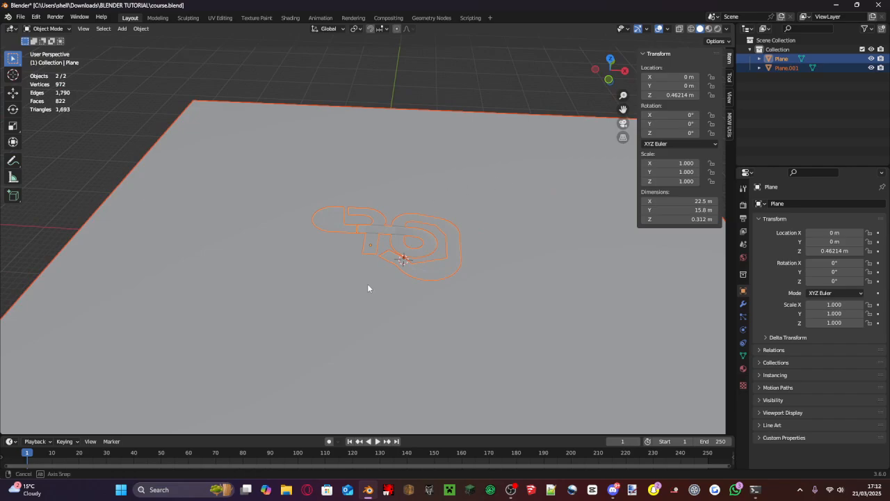
{"action": "scroll", "coordinate": [370, 306], "scroll_direction": "up", "scroll_amount": 6}
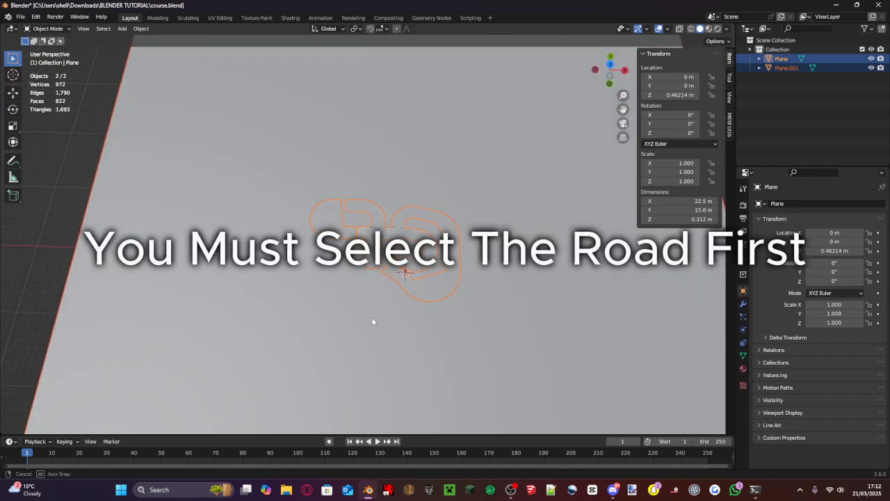
- Try stretching the track to a Y scale of 3.980 and undo the change
{"action": "left_click", "coordinate": [729, 78]}
{"action": "left_click", "coordinate": [729, 60]}
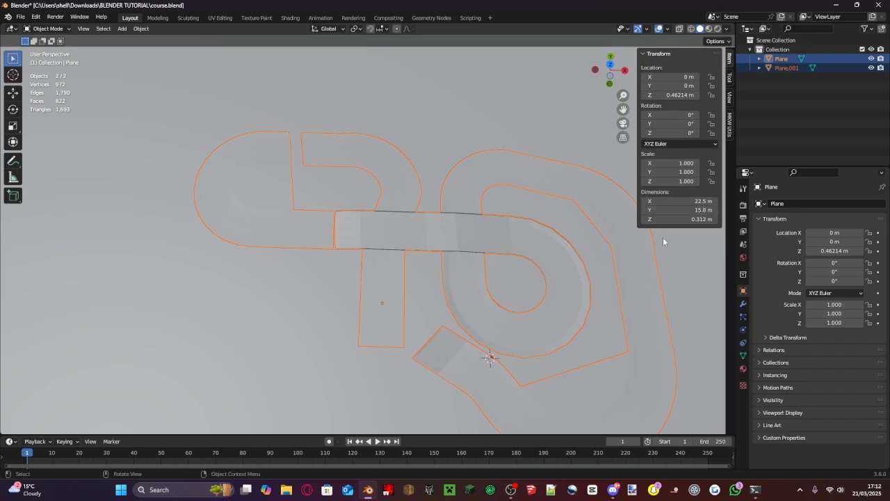
{"action": "left_click_drag", "start_coordinate": [657, 211], "coordinate": [723, 210]}
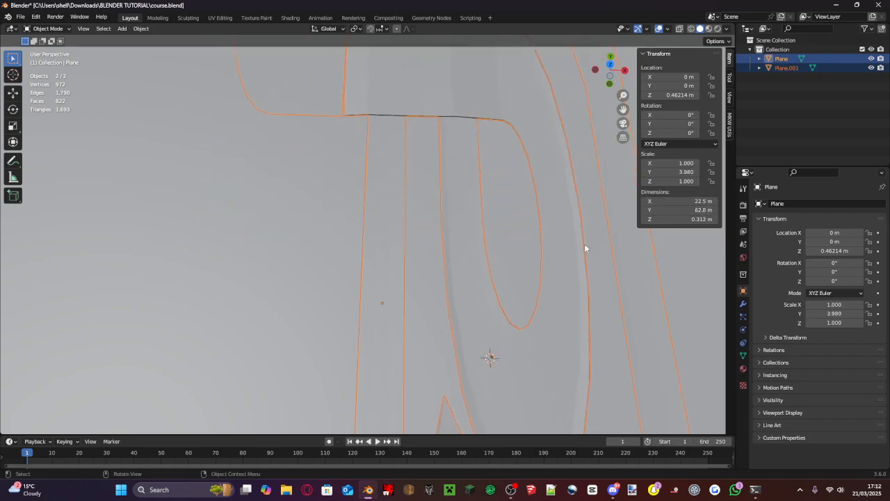
{"action": "scroll", "coordinate": [585, 247], "scroll_direction": "down", "scroll_amount": 10}
{"action": "key", "text": "ctrl+z"}
- Scale the selected track and ground plane together uniformly by 40.509
{"action": "key", "text": "s"}
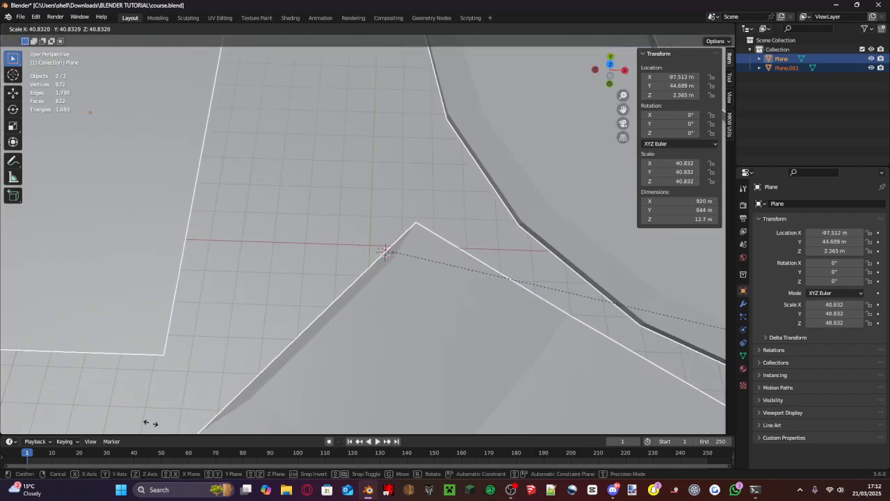
{"action": "left_click", "coordinate": [90, 129]}
{"action": "scroll", "coordinate": [337, 127], "scroll_direction": "down", "scroll_amount": 10}
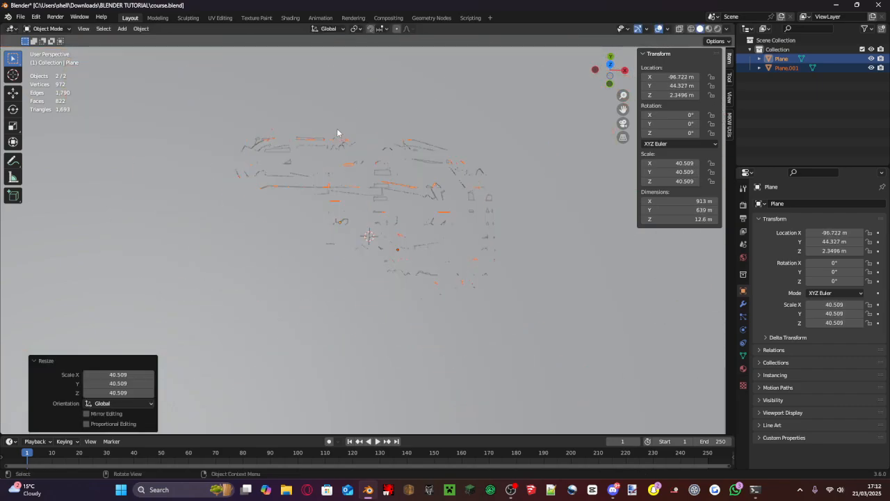
{"action": "scroll", "coordinate": [337, 133], "scroll_direction": "up", "scroll_amount": 3}
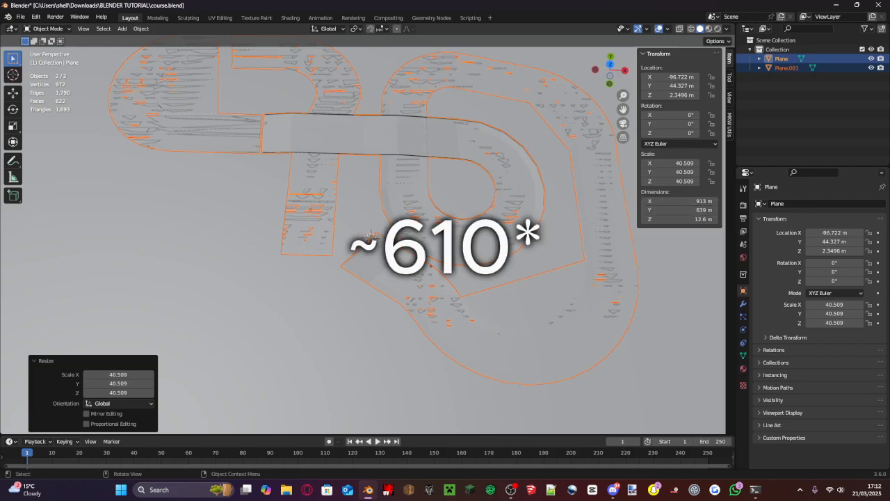
- Fine-tune the size of both objects with uniform scalings of 1.106 and about 0.91, bringing the track's scale to about 40.793
{"action": "key", "text": "s"}
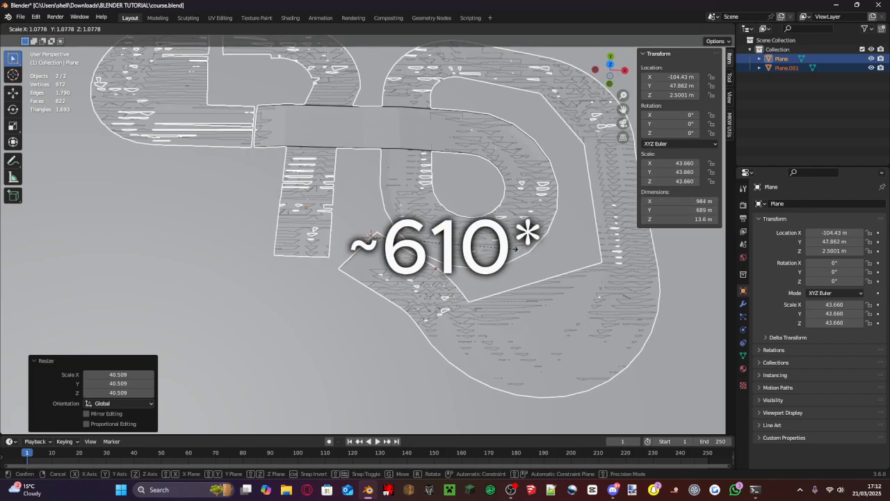
{"action": "left_click", "coordinate": [514, 249]}
{"action": "key", "text": "s"}
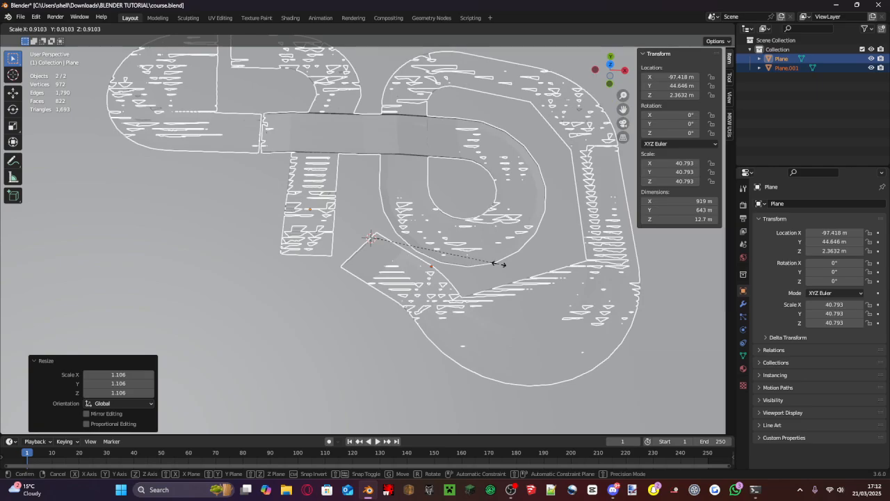
{"action": "left_click", "coordinate": [498, 263]}
{"action": "scroll", "coordinate": [537, 257], "scroll_direction": "down", "scroll_amount": 3}
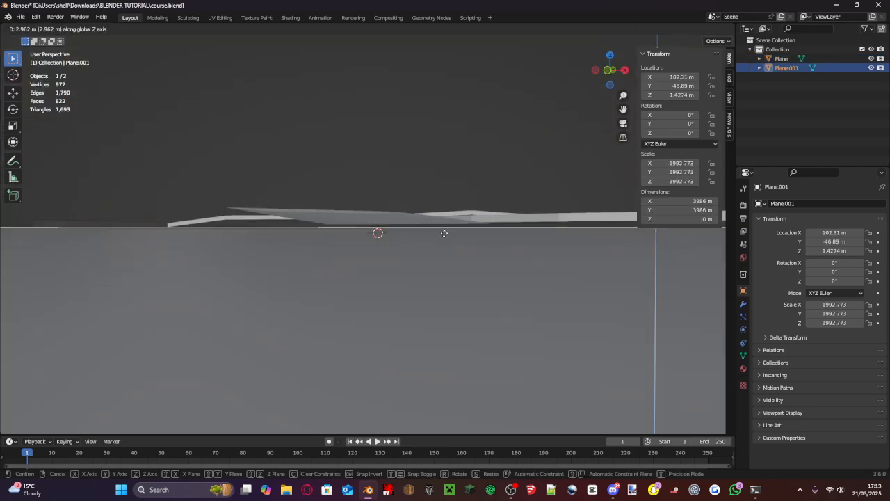
- Raise the ground plane about 2.96 m along Z, and fine-tune its Z location to 1.2174 m
{"action": "left_click", "coordinate": [443, 232]}
{"action": "middle_click_drag", "start_coordinate": [444, 232], "coordinate": [494, 272]}
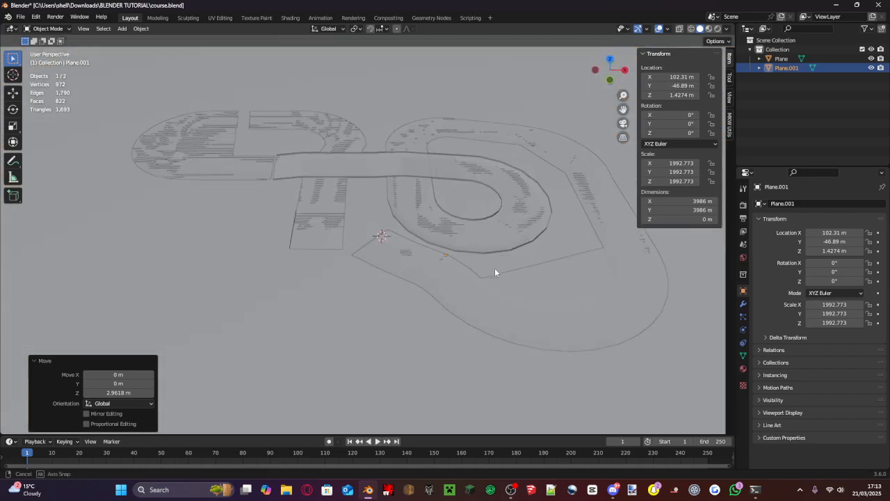
{"action": "scroll", "coordinate": [485, 153], "scroll_direction": "down", "scroll_amount": 3}
{"action": "middle_click_drag", "start_coordinate": [484, 153], "coordinate": [493, 200]}
{"action": "scroll", "coordinate": [493, 201], "scroll_direction": "up", "scroll_amount": 2}
{"action": "left_click_drag", "start_coordinate": [615, 67], "coordinate": [465, 213]}
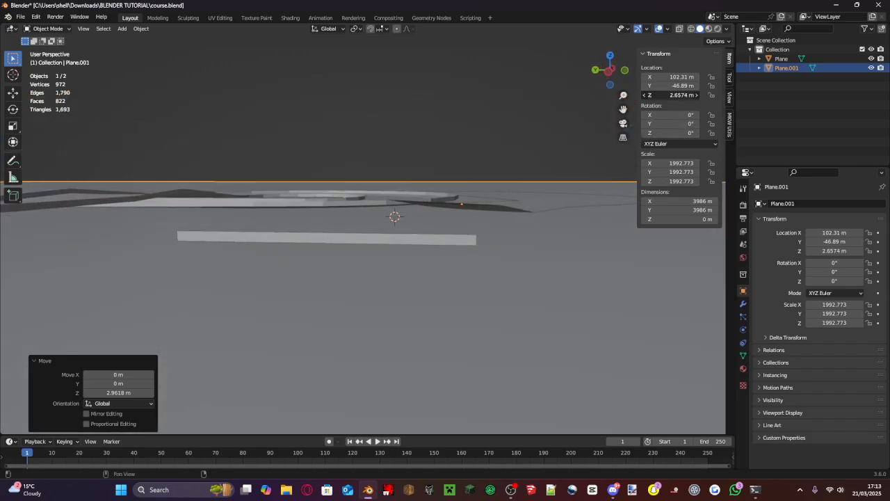
{"action": "mouse_move", "coordinate": [670, 95]}
{"action": "left_mouse_down"}
{"action": "mouse_move", "coordinate": [682, 95]}
{"action": "mouse_move", "coordinate": [654, 95]}
{"action": "left_mouse_up"}
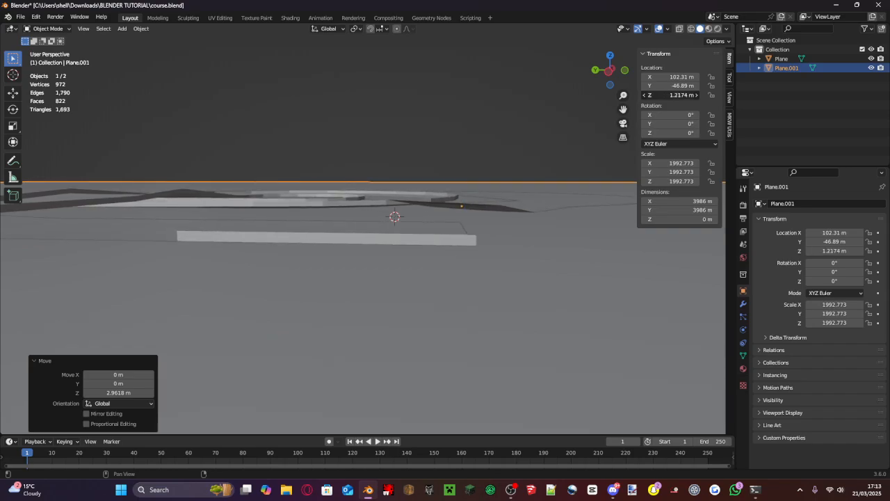
{"action": "middle_click_drag", "start_coordinate": [598, 146], "coordinate": [393, 224]}
- Raise the track to a Z location of 3.1732 m, deselect it and save the file
{"action": "left_click", "coordinate": [507, 190]}
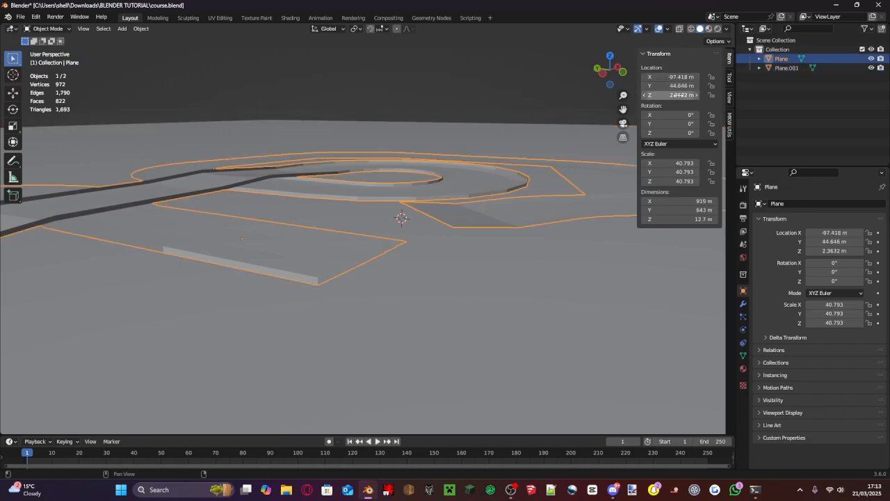
{"action": "left_click_drag", "start_coordinate": [670, 95], "coordinate": [679, 95]}
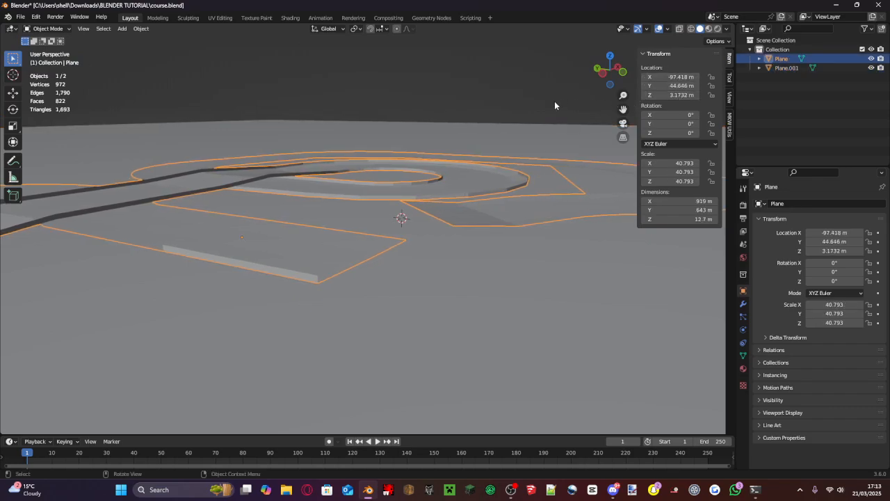
{"action": "left_click", "coordinate": [510, 133]}
{"action": "middle_click_drag", "start_coordinate": [511, 133], "coordinate": [509, 137]}
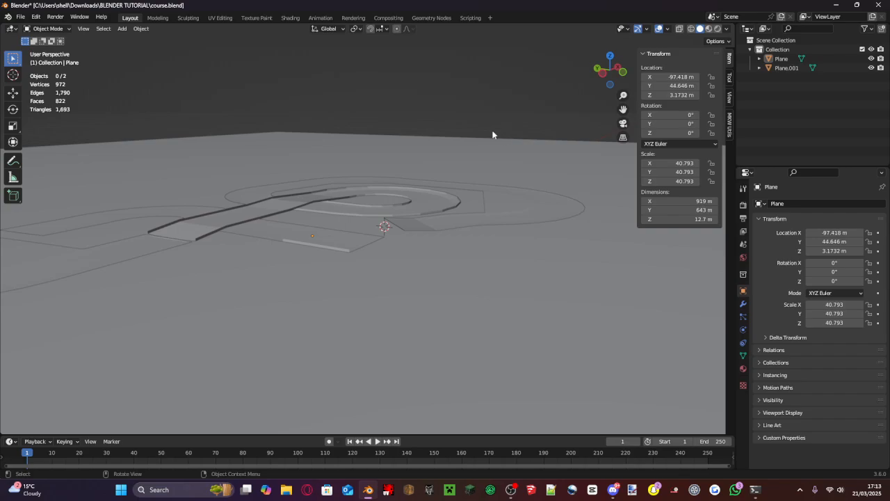
{"action": "key", "text": "ctrl+s"}
- Select the track and save course.blend again
{"action": "scroll", "coordinate": [460, 172], "scroll_direction": "down", "scroll_amount": 6}
{"action": "key", "text": "ctrl+s"}
{"action": "scroll", "coordinate": [460, 171], "scroll_direction": "down", "scroll_amount": 6}
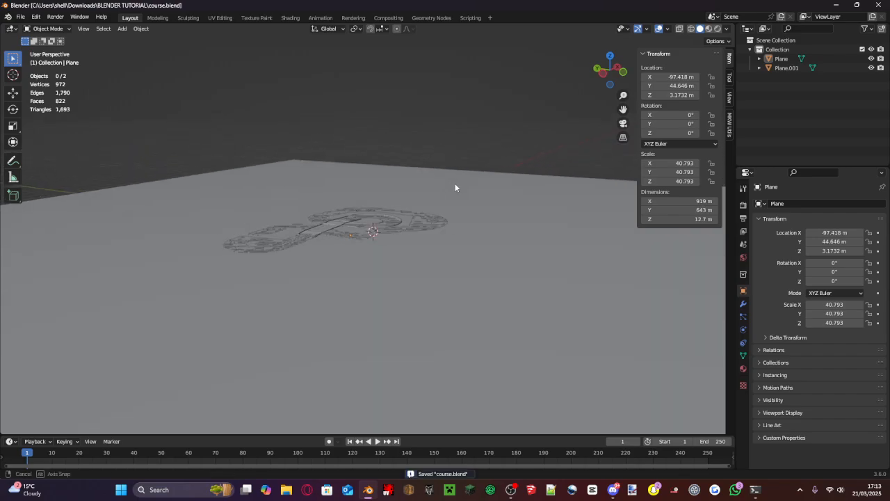
{"action": "middle_click_drag", "start_coordinate": [455, 183], "coordinate": [524, 211]}
{"action": "scroll", "coordinate": [368, 249], "scroll_direction": "up", "scroll_amount": 5}
{"action": "left_click", "coordinate": [368, 251]}
{"action": "middle_click_drag", "start_coordinate": [372, 244], "coordinate": [388, 299]}
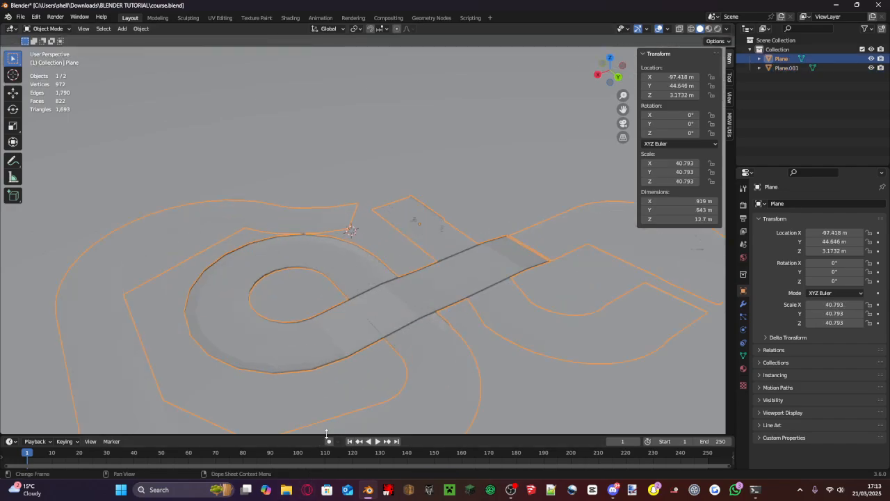
{"action": "key", "text": "ctrl+s"}
{"action": "scroll", "coordinate": [445, 355], "scroll_direction": "down", "scroll_amount": 5}
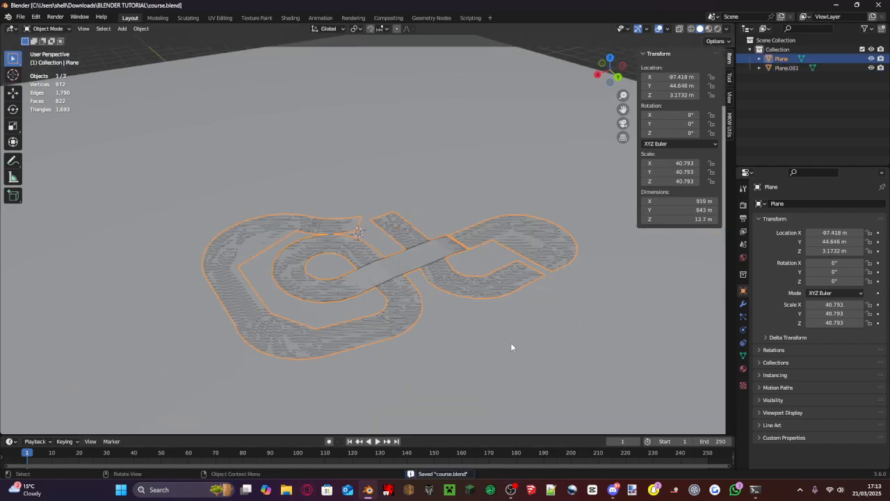
{"action": "left_click", "coordinate": [511, 490]}
{"action": "left_click", "coordinate": [402, 303]}
{"action": "scroll", "coordinate": [376, 327], "scroll_direction": "up", "scroll_amount": 3}
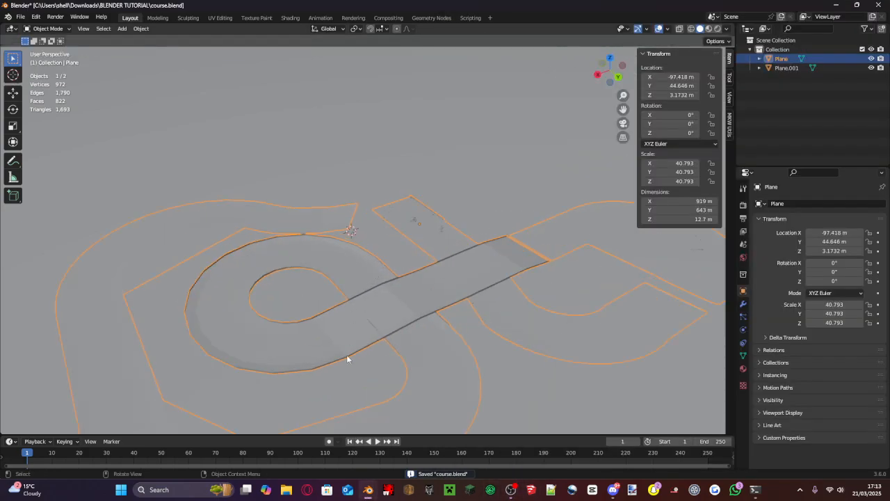
- Switch to File Explorer and open the Mario Kart Wii folder inside the downloaded texture collection
{"action": "left_click", "coordinate": [289, 487]}
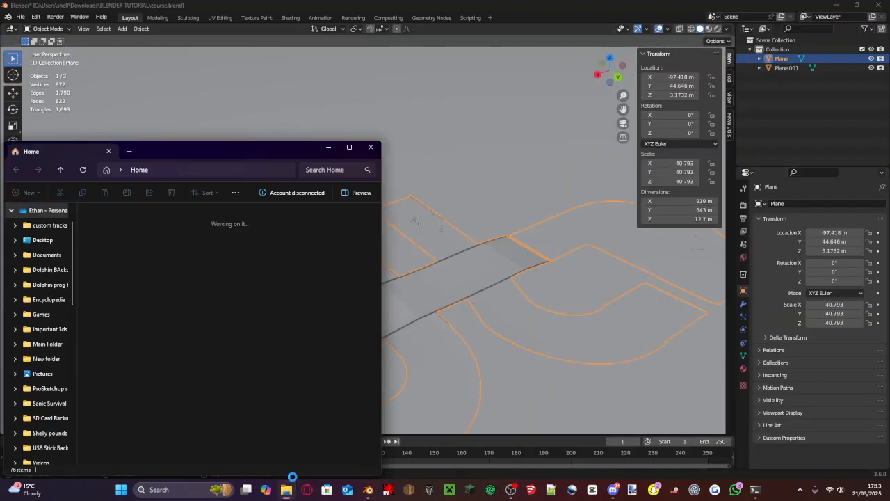
{"action": "scroll", "coordinate": [144, 305], "scroll_direction": "down", "scroll_amount": 1}
{"action": "scroll", "coordinate": [144, 305], "scroll_direction": "down", "scroll_amount": 5}
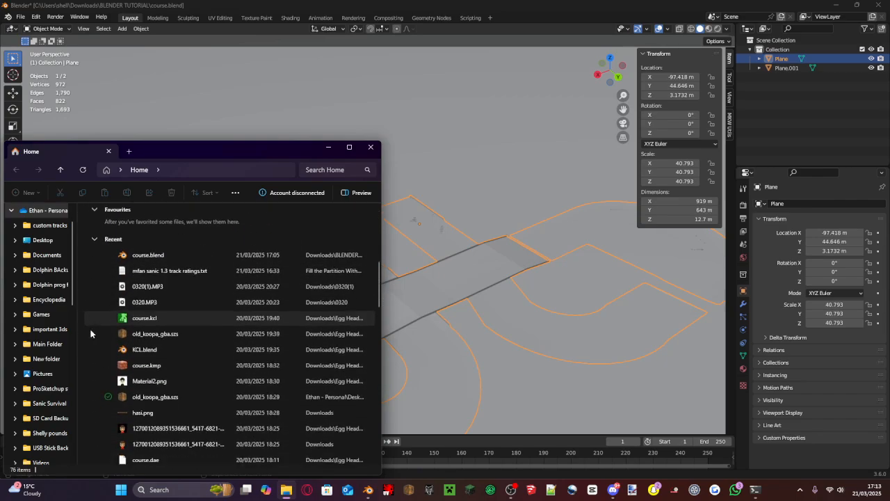
{"action": "scroll", "coordinate": [35, 354], "scroll_direction": "down", "scroll_amount": 3}
{"action": "scroll", "coordinate": [35, 334], "scroll_direction": "down", "scroll_amount": 6}
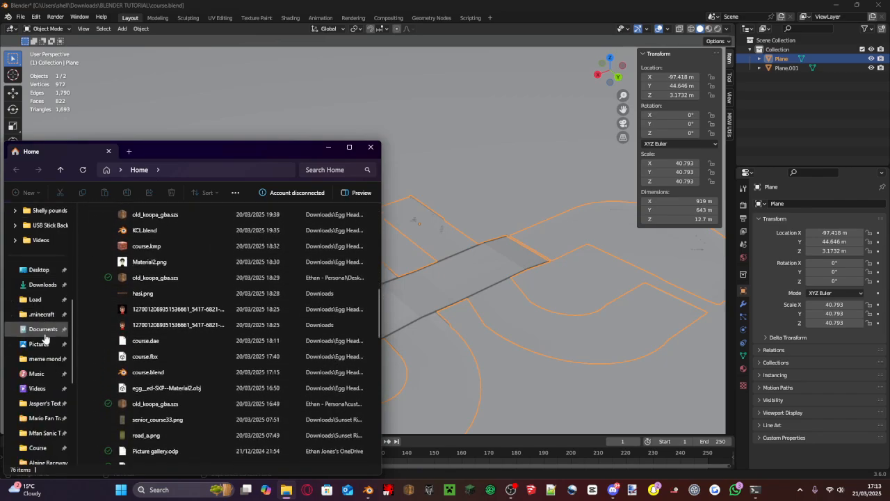
{"action": "left_click", "coordinate": [64, 272]}
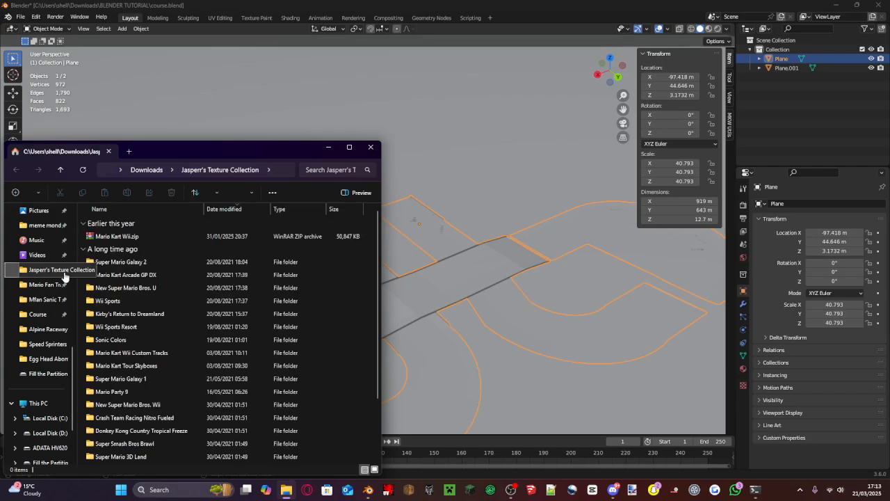
{"action": "scroll", "coordinate": [129, 240], "scroll_direction": "down", "scroll_amount": 2}
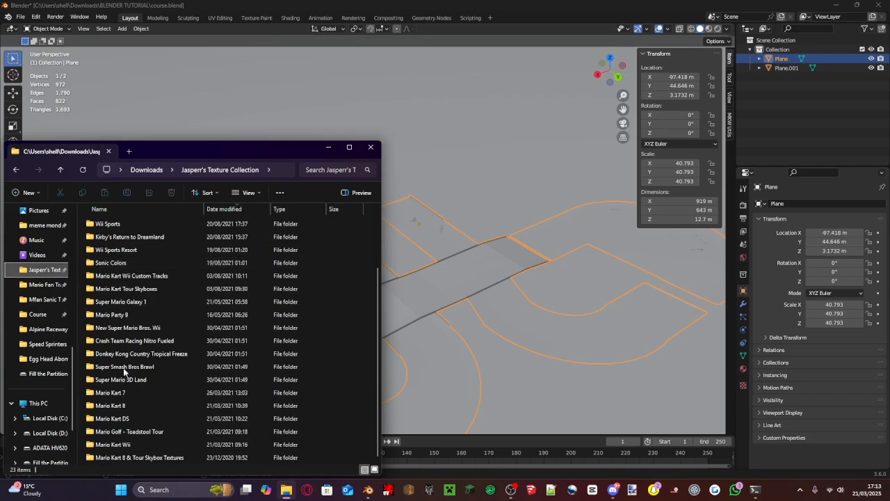
{"action": "double_click", "coordinate": [114, 444]}
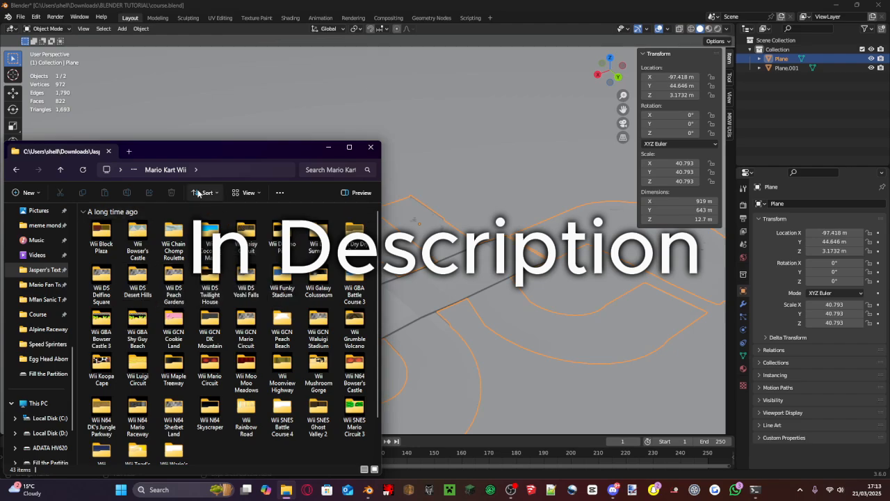
- Preview object_spm.png from the texture collection's New Super Mario Bros. U folder, World 1 - Acorn Plains, and close it
{"action": "left_click", "coordinate": [40, 272]}
{"action": "scroll", "coordinate": [167, 250], "scroll_direction": "up", "scroll_amount": 3}
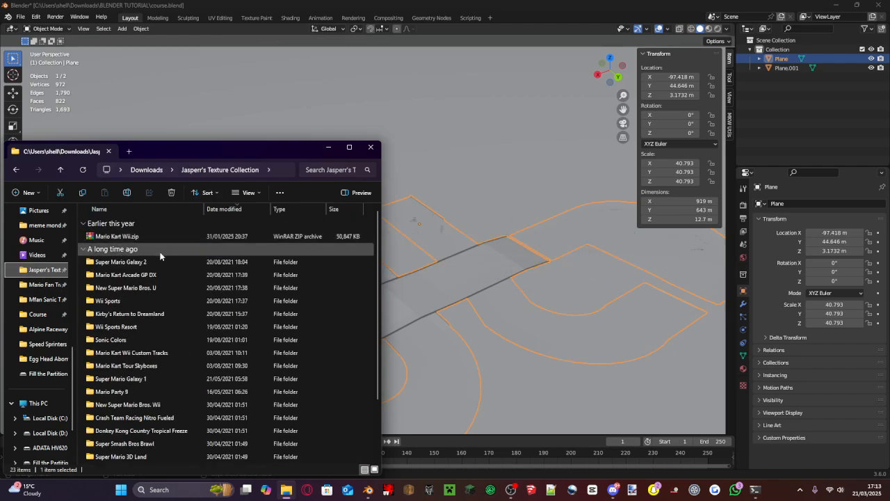
{"action": "double_click", "coordinate": [159, 289]}
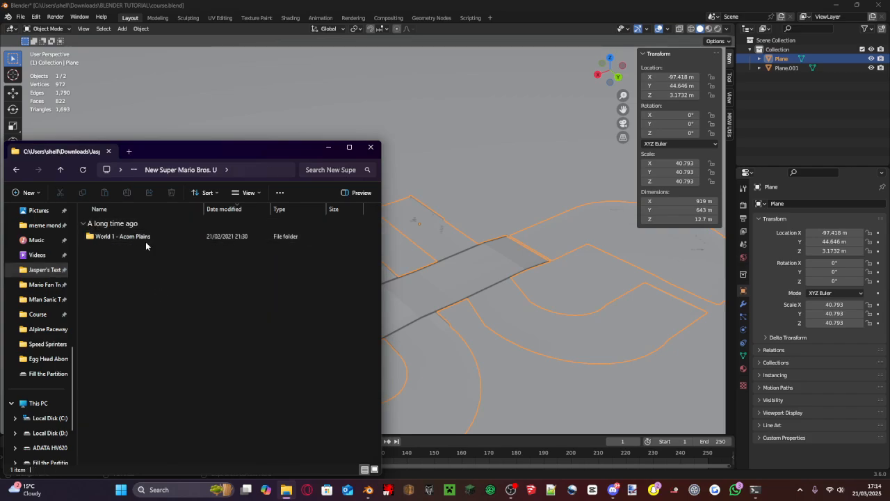
{"action": "double_click", "coordinate": [145, 239]}
{"action": "left_click", "coordinate": [143, 262]}
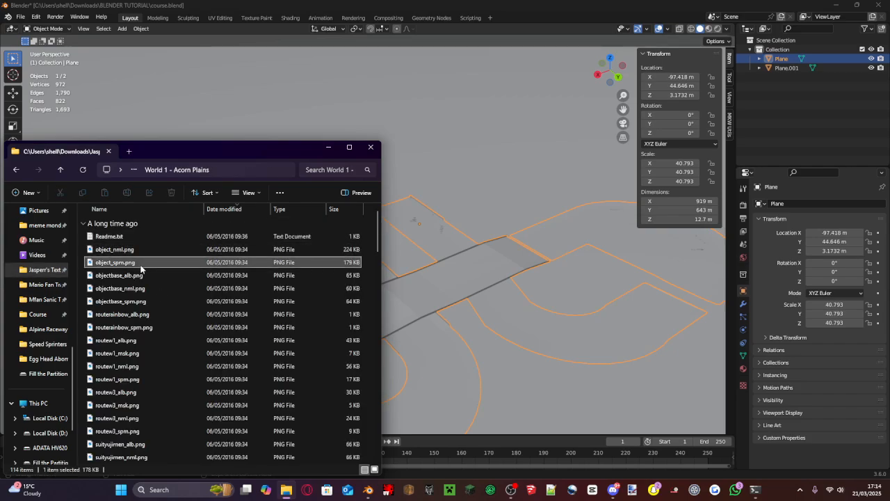
{"action": "double_click", "coordinate": [141, 264]}
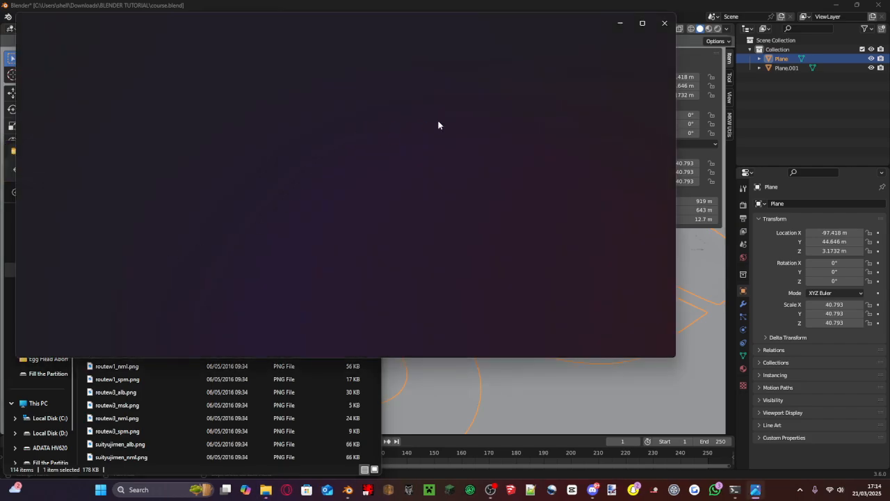
{"action": "left_click", "coordinate": [664, 23]}
- Browse backwards through the Acorn Plains texture images from suityujimen_nml.png to leafdonguri3rd_alb.png, and close the image viewer
{"action": "double_click", "coordinate": [153, 338]}
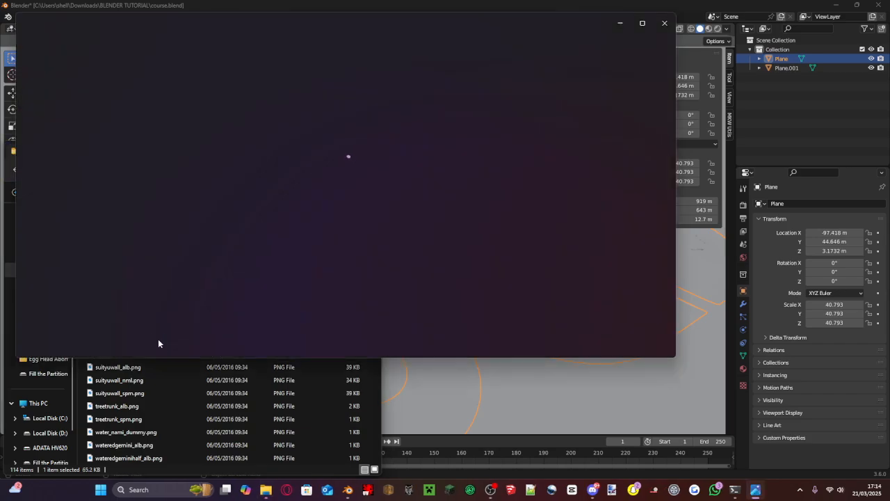
{"action": "key", "text": "Left"}
{"action": "key", "text": "Left"}
{"action": "key", "text": "Left"}
{"action": "key", "text": "Left"}
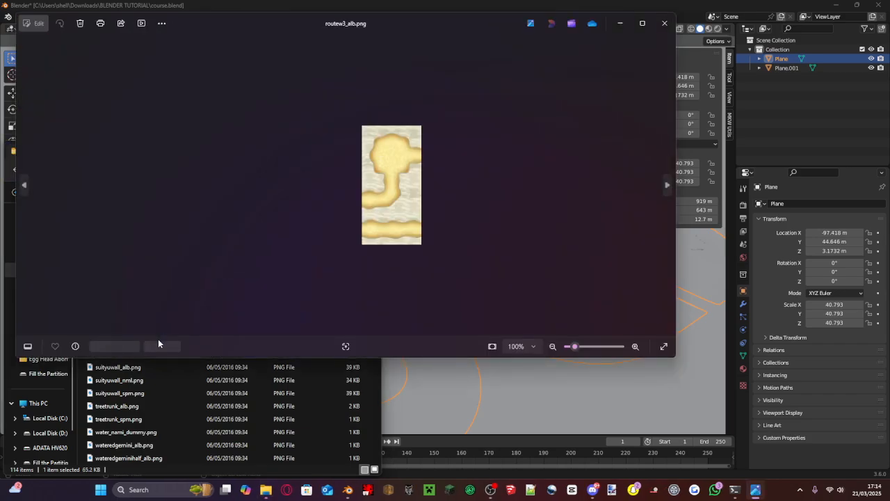
{"action": "key", "text": "Left"}
{"action": "key", "text": "Left"}
{"action": "key", "text": "Left"}
{"action": "key", "text": "Left"}
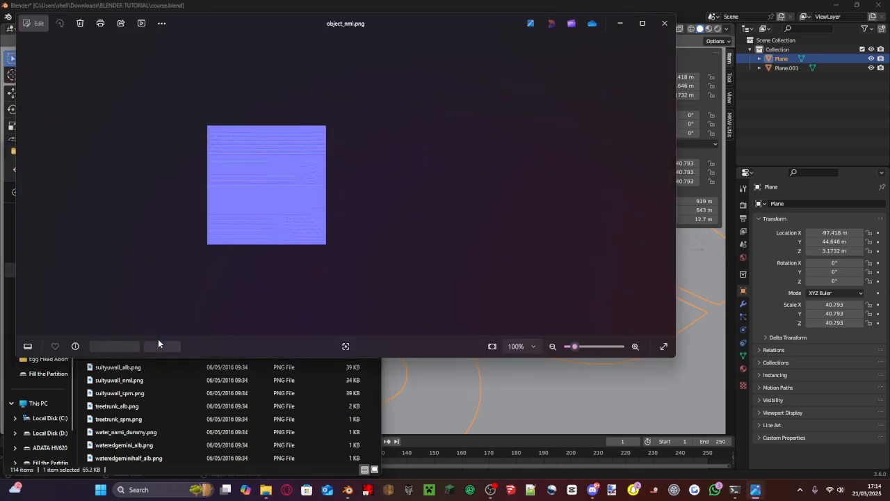
{"action": "key", "text": "Left"}
{"action": "key", "text": "Left"}
{"action": "key", "text": "Left"}
{"action": "key", "text": "Left"}
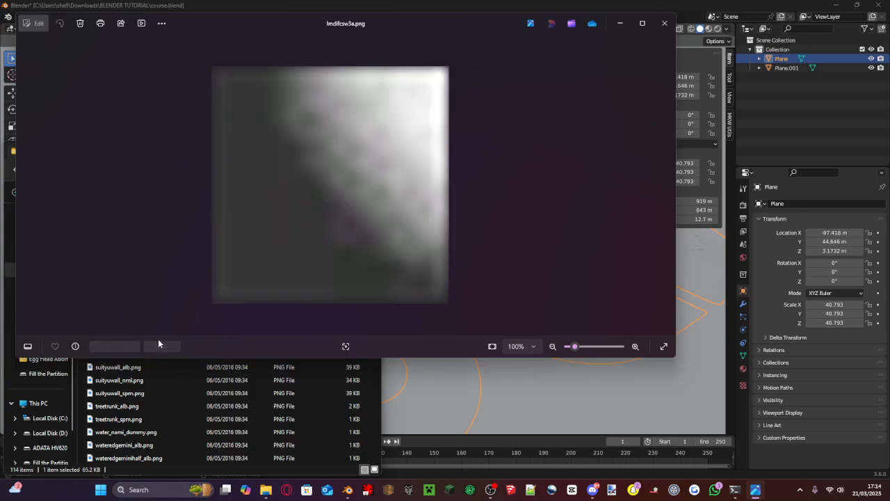
{"action": "key", "text": "Left"}
{"action": "key", "text": "Left"}
{"action": "key", "text": "Left"}
{"action": "key", "text": "Left"}
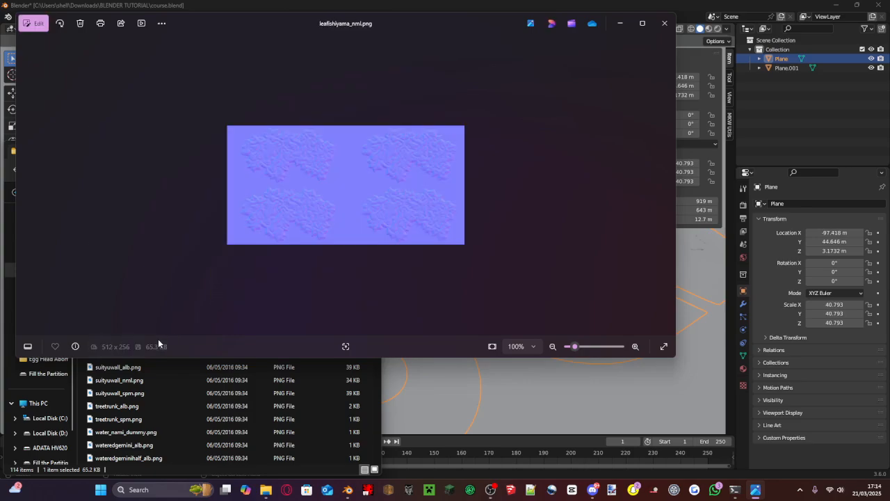
{"action": "key", "text": "Left"}
{"action": "key", "text": "Left"}
{"action": "key", "text": "Left"}
{"action": "key", "text": "Left"}
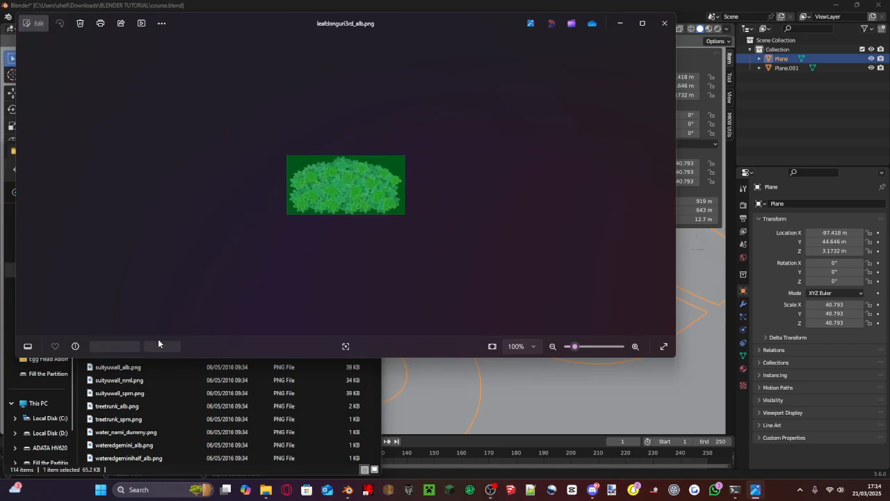
{"action": "left_click", "coordinate": [657, 33]}
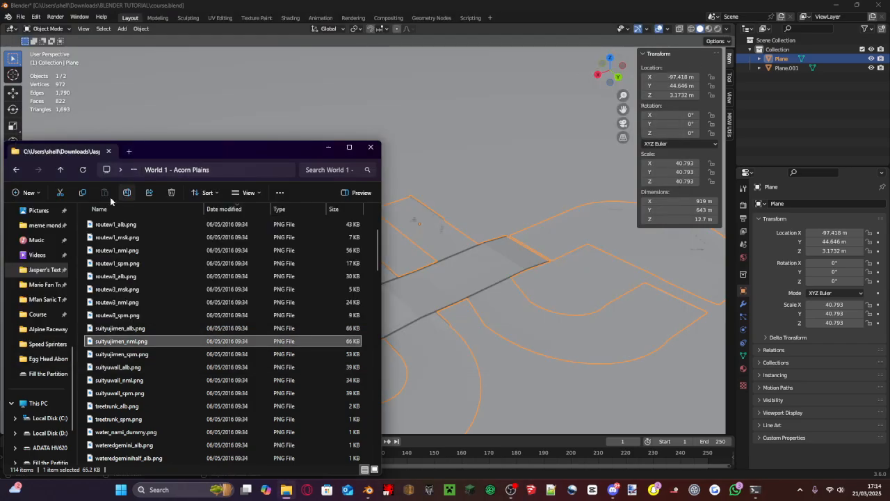
- Return to the texture collection's main folder and open its Mario Kart Wii folder again
{"action": "left_click", "coordinate": [41, 269]}
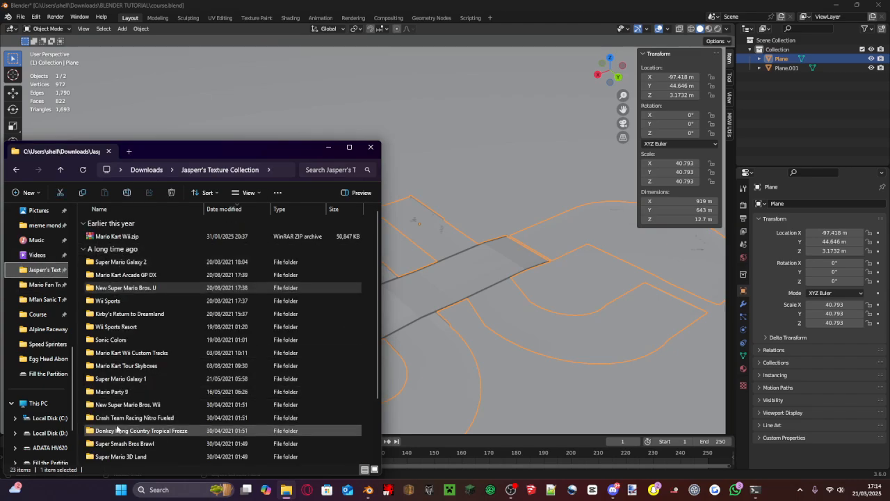
{"action": "scroll", "coordinate": [123, 425], "scroll_direction": "down", "scroll_amount": 2}
{"action": "left_click", "coordinate": [124, 449]}
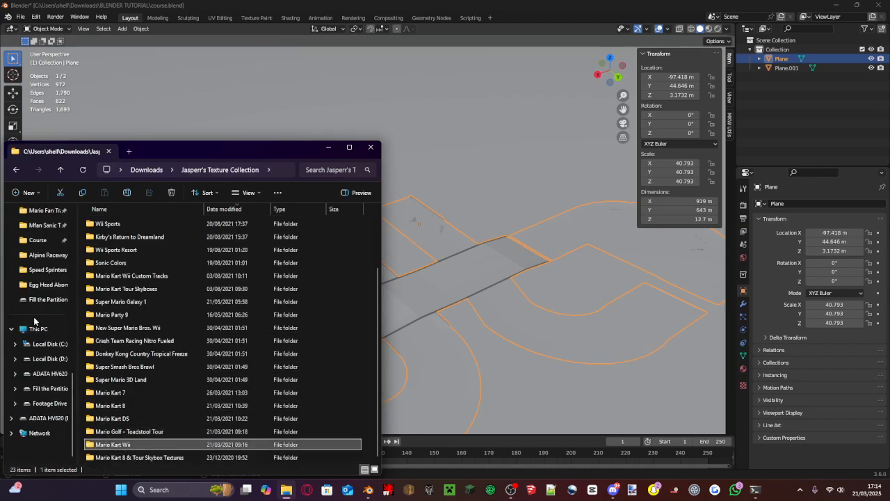
{"action": "scroll", "coordinate": [34, 320], "scroll_direction": "up", "scroll_amount": 2}
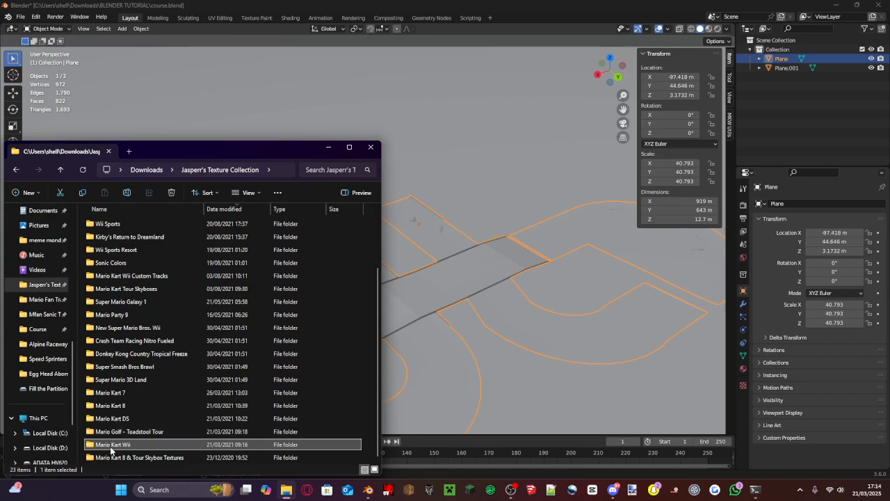
{"action": "double_click", "coordinate": [111, 449]}
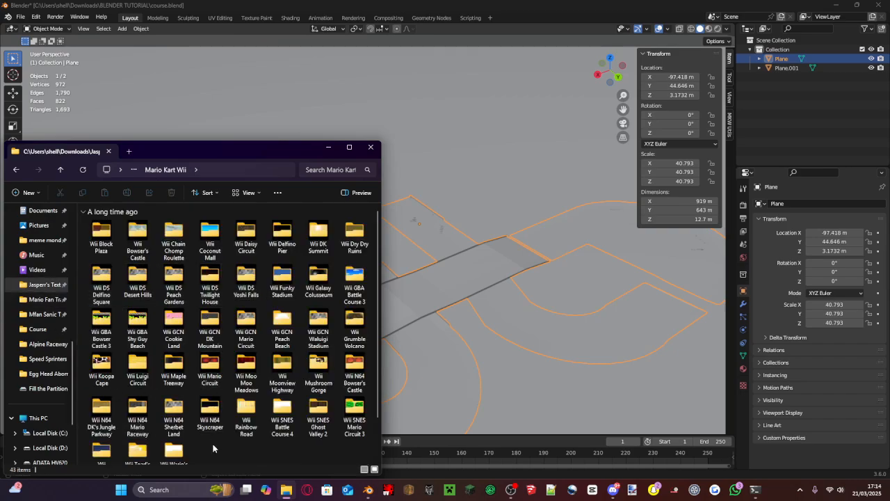
- Open the Wii Coconut Mall folder and look through its texture files
{"action": "scroll", "coordinate": [216, 410], "scroll_direction": "down", "scroll_amount": 1}
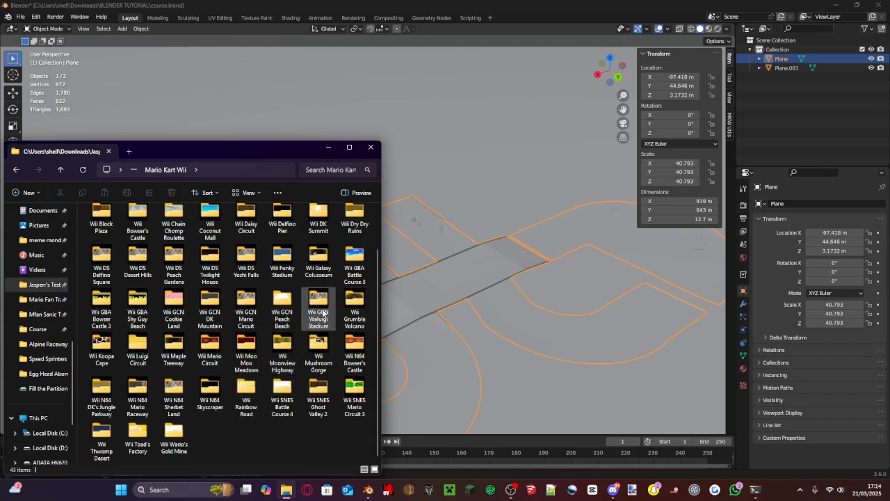
{"action": "scroll", "coordinate": [299, 302], "scroll_direction": "up", "scroll_amount": 1}
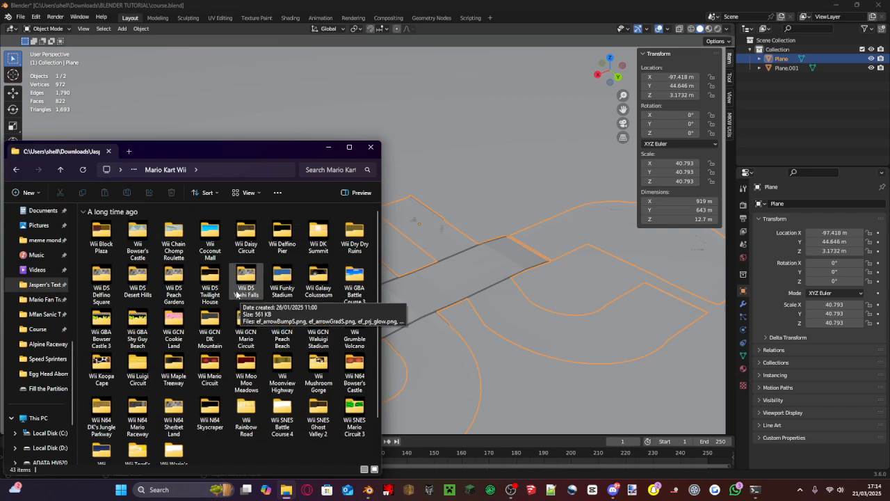
{"action": "double_click", "coordinate": [223, 252]}
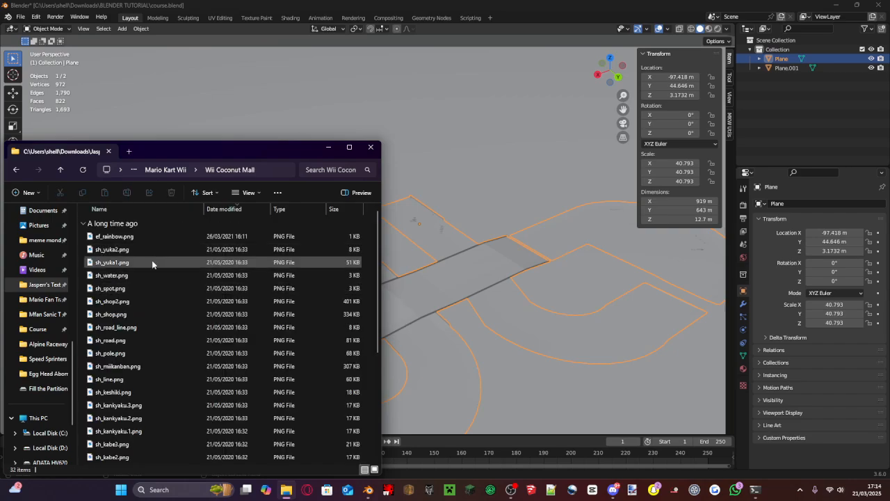
{"action": "scroll", "coordinate": [163, 289], "scroll_direction": "down", "scroll_amount": 4}
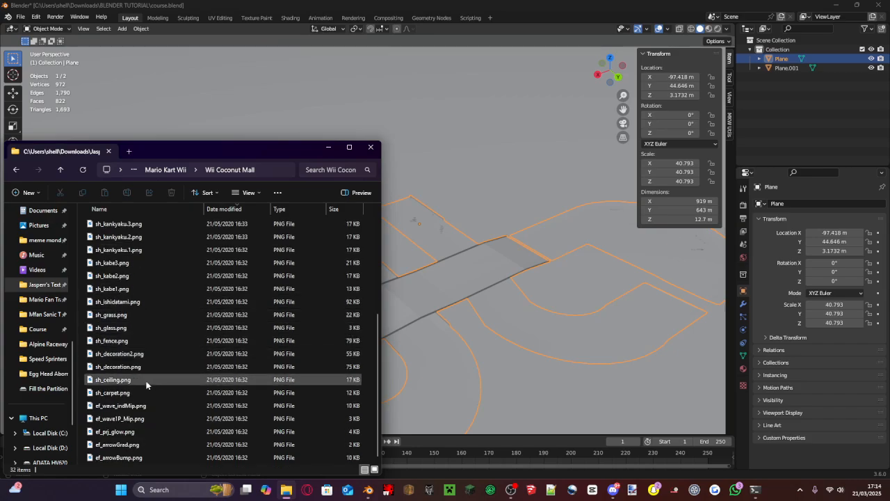
- Copy ef_wave1P_Mip.png from the Wii Coconut Mall folder, preview the image enlarged and close it
{"action": "left_click", "coordinate": [121, 457]}
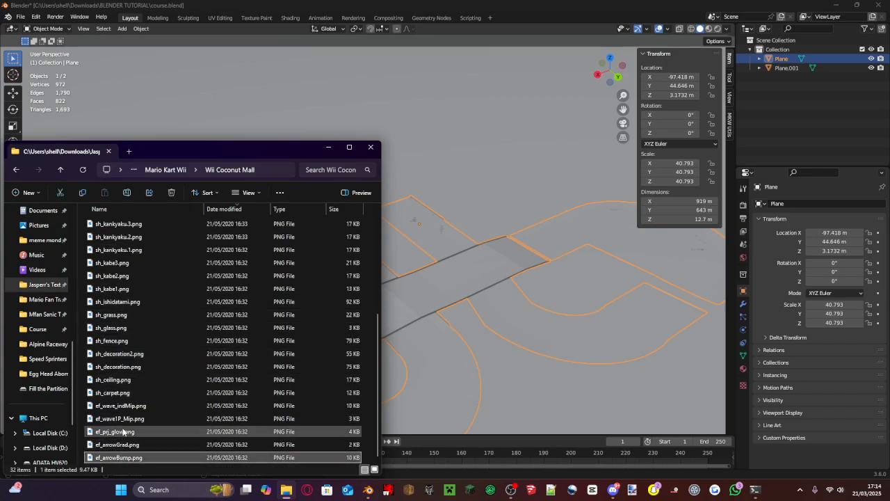
{"action": "left_click", "coordinate": [122, 407]}
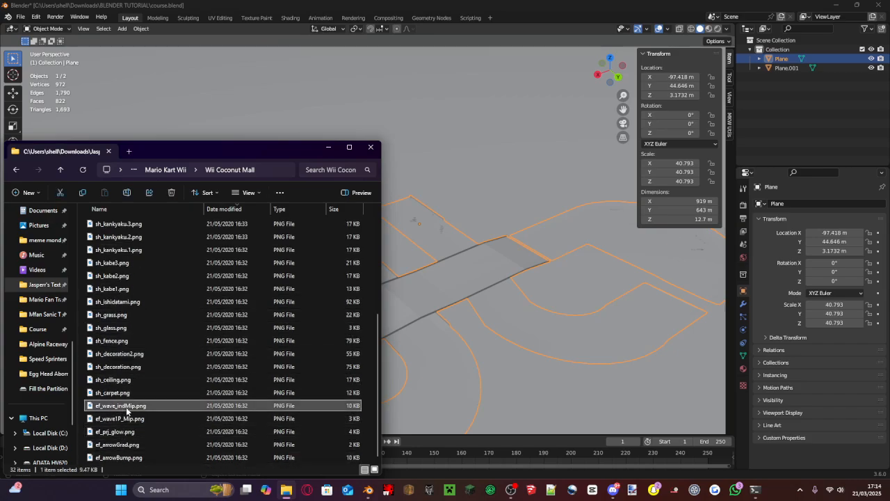
{"action": "left_click", "coordinate": [129, 419]}
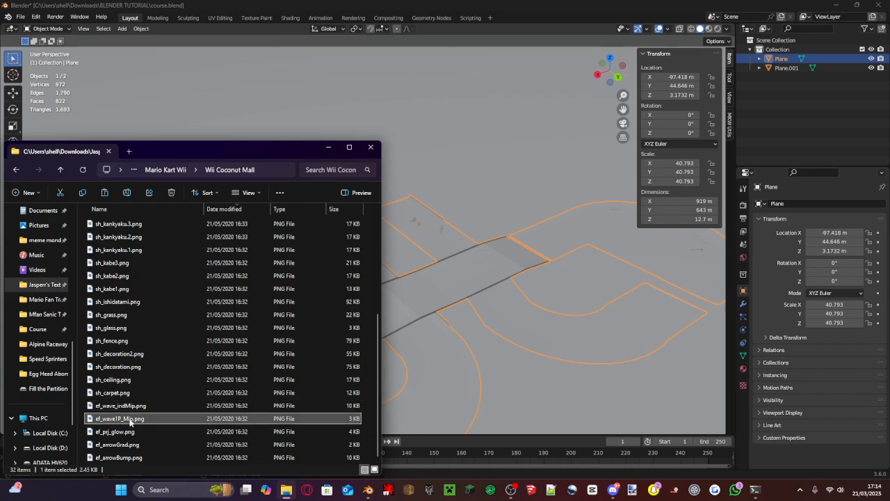
{"action": "double_click", "coordinate": [130, 421]}
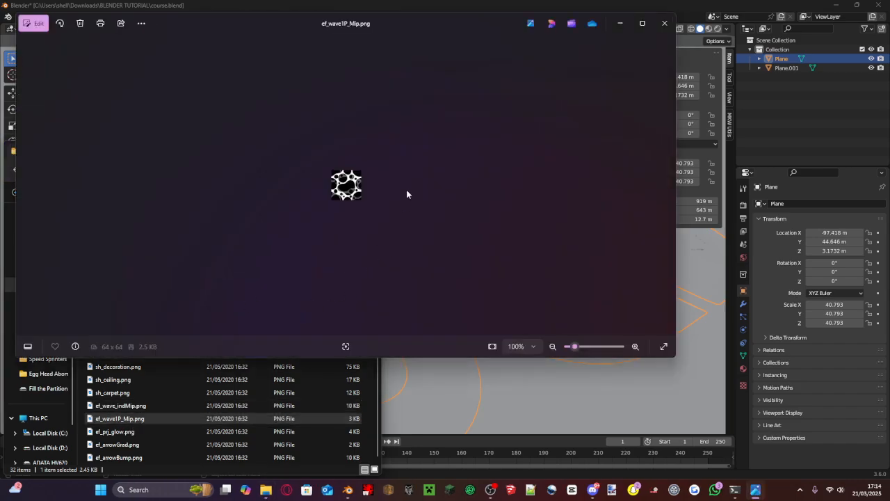
{"action": "scroll", "coordinate": [422, 186], "scroll_direction": "up", "scroll_amount": 5}
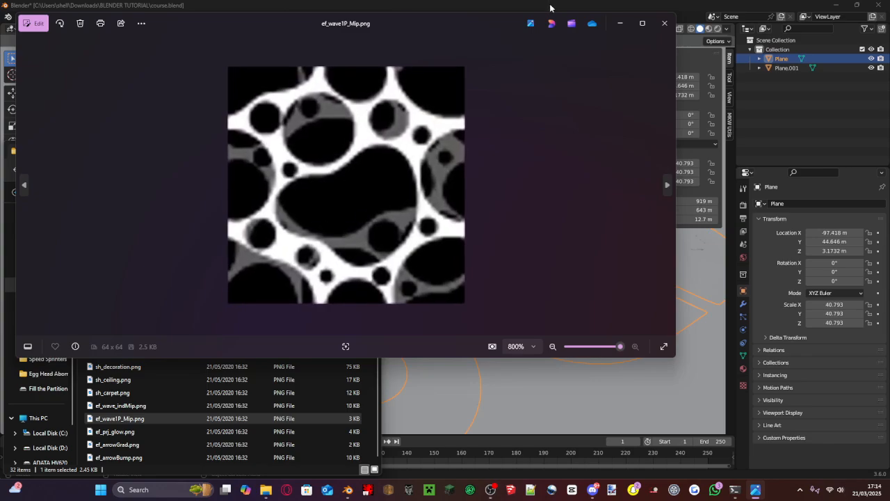
{"action": "left_click", "coordinate": [665, 23]}
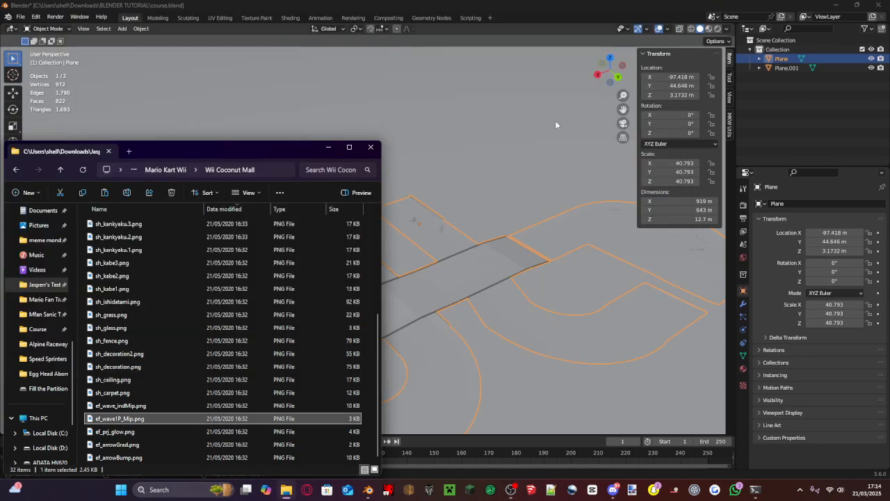
- Paste ef_wave1P_Mip.png into the BLENDER TUTORIAL folder in Downloads, using a separate File Explorer tab
{"action": "left_click", "coordinate": [129, 151]}
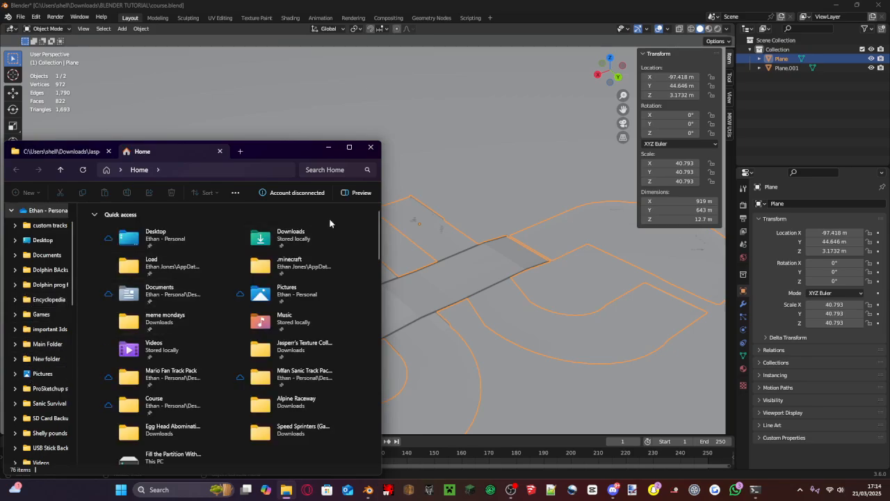
{"action": "double_click", "coordinate": [309, 233]}
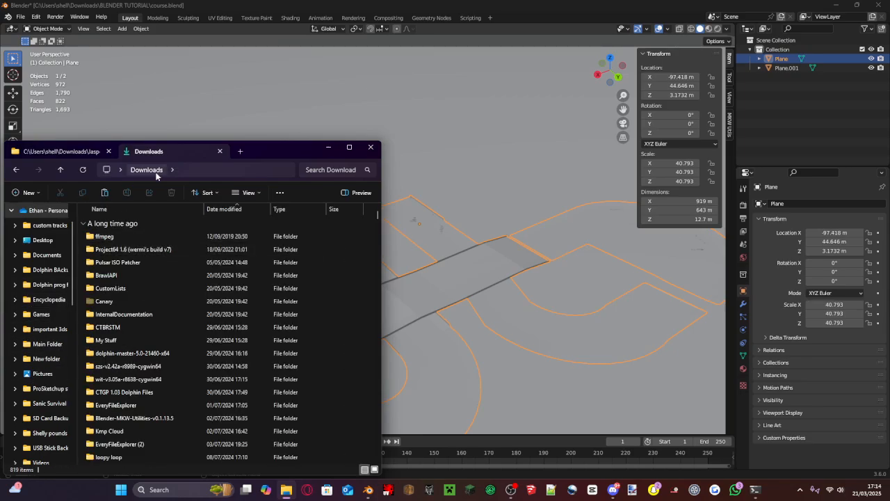
{"action": "left_click", "coordinate": [61, 173]}
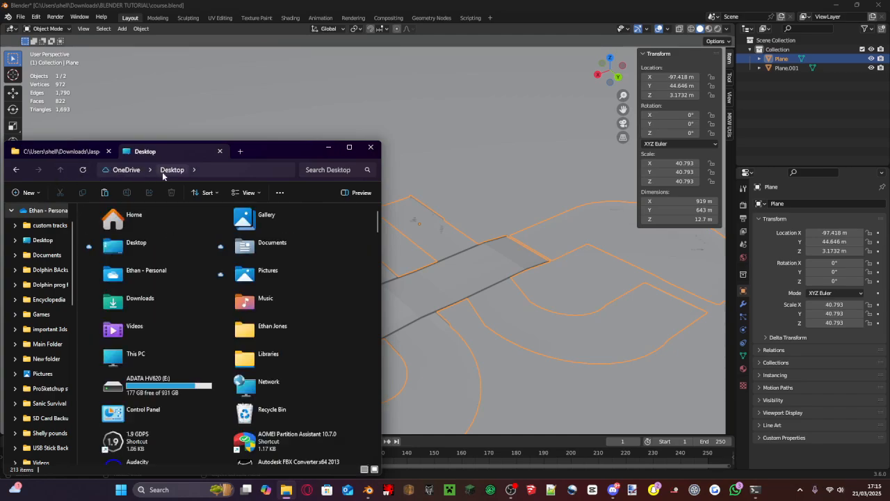
{"action": "scroll", "coordinate": [42, 278], "scroll_direction": "up", "scroll_amount": 2}
{"action": "scroll", "coordinate": [41, 278], "scroll_direction": "down", "scroll_amount": 10}
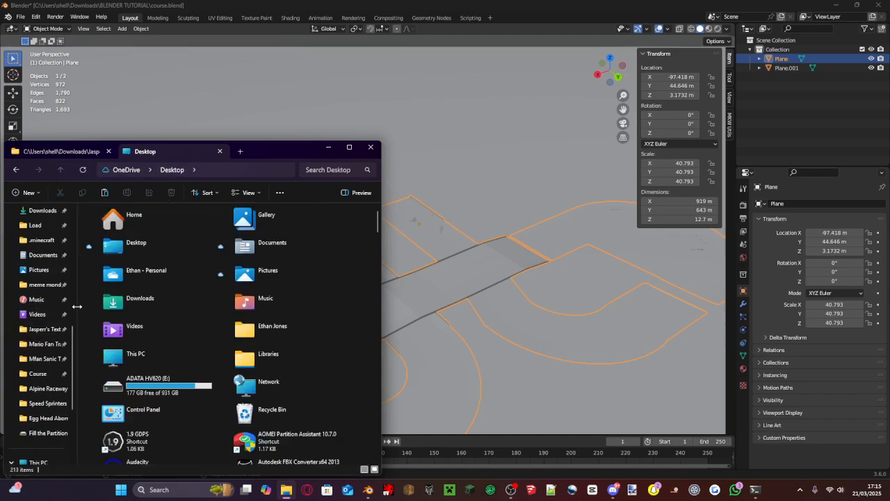
{"action": "left_click", "coordinate": [118, 304]}
{"action": "double_click", "coordinate": [118, 305]}
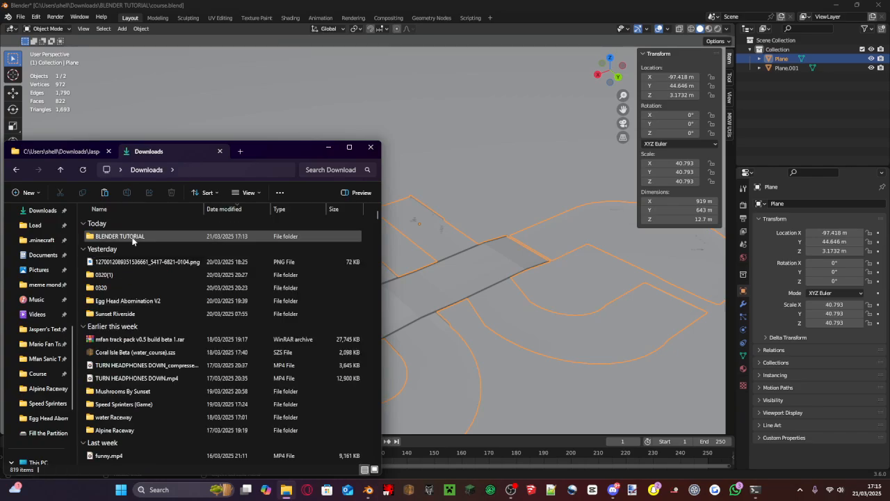
{"action": "double_click", "coordinate": [205, 237]}
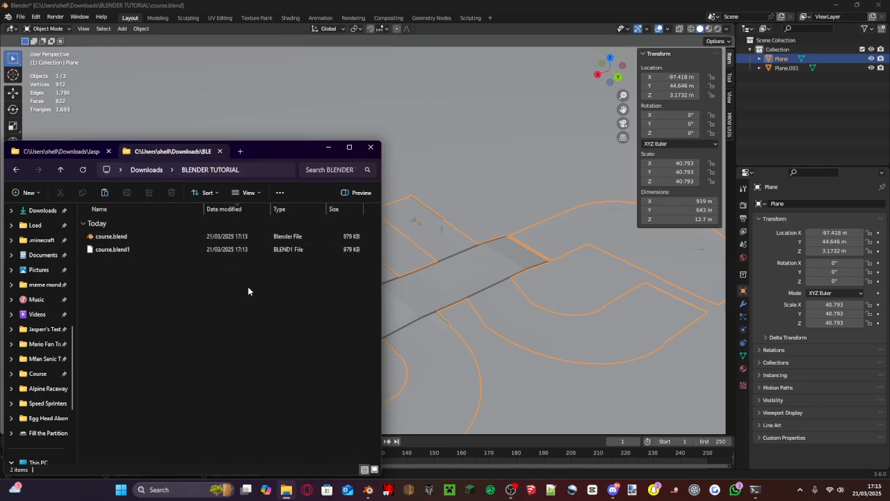
{"action": "key", "text": "ctrl+v"}
- Return to Blender and create a new material on the large ground plane, Plane.001
{"action": "left_click", "coordinate": [603, 203]}
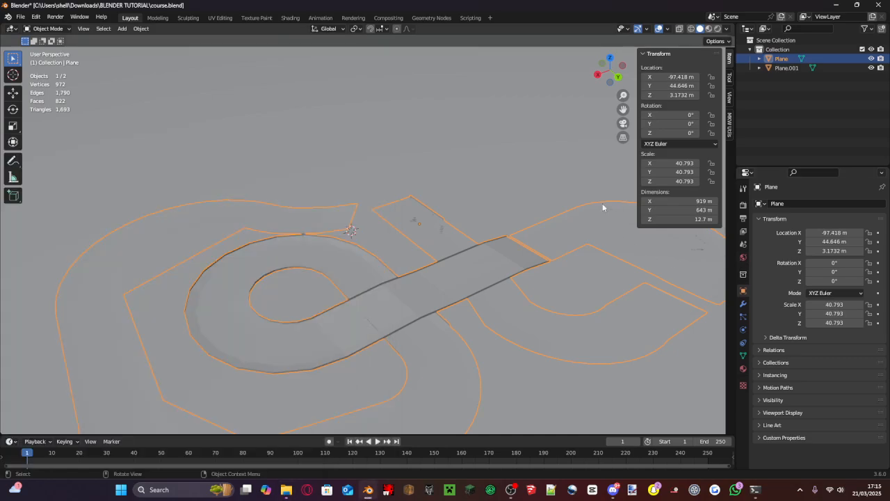
{"action": "left_click", "coordinate": [520, 209]}
{"action": "scroll", "coordinate": [521, 199], "scroll_direction": "down", "scroll_amount": 4}
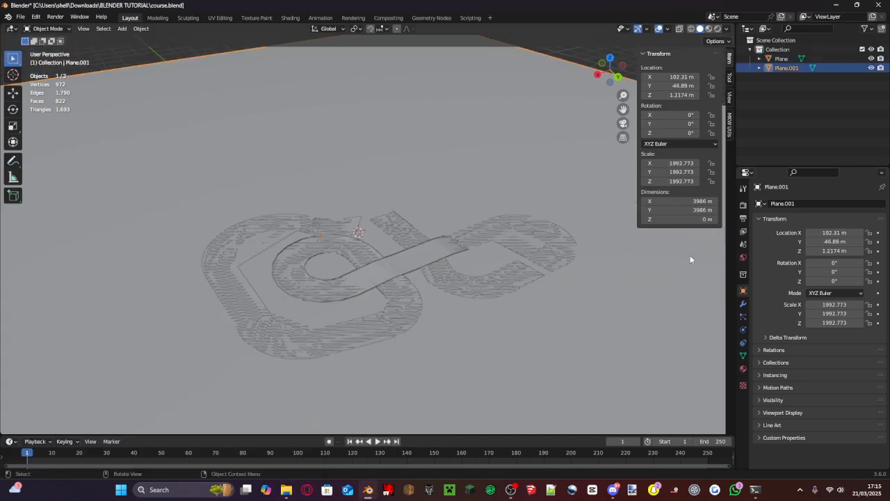
{"action": "left_click", "coordinate": [743, 370]}
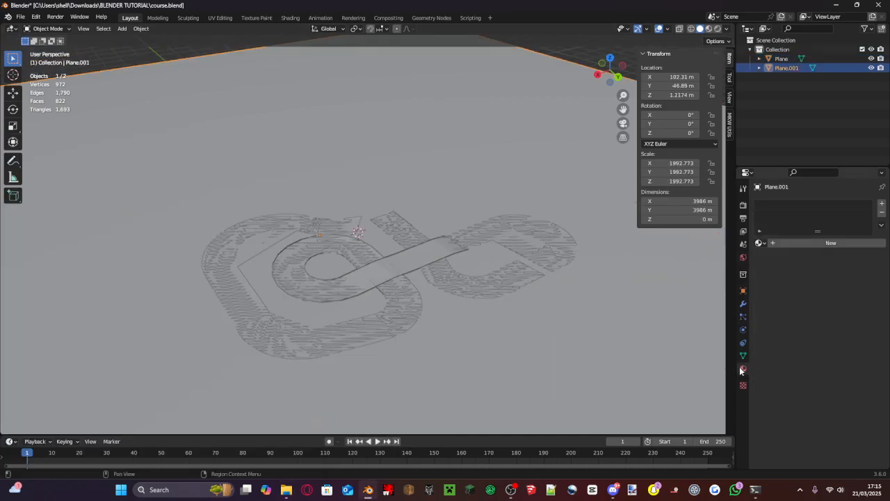
{"action": "left_click", "coordinate": [800, 243]}
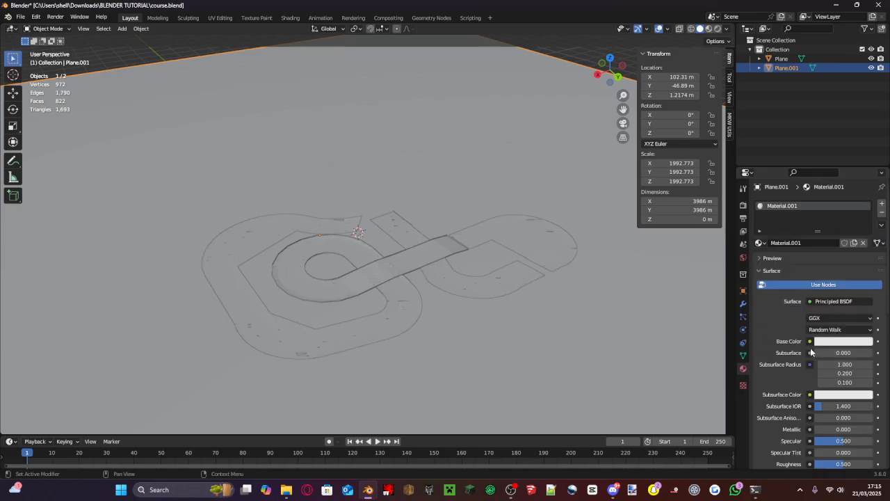
- Use an image texture for the material's base color and load ef_wave1P_Mip.png from the BLENDER TUTORIAL folder
{"action": "left_click", "coordinate": [810, 342]}
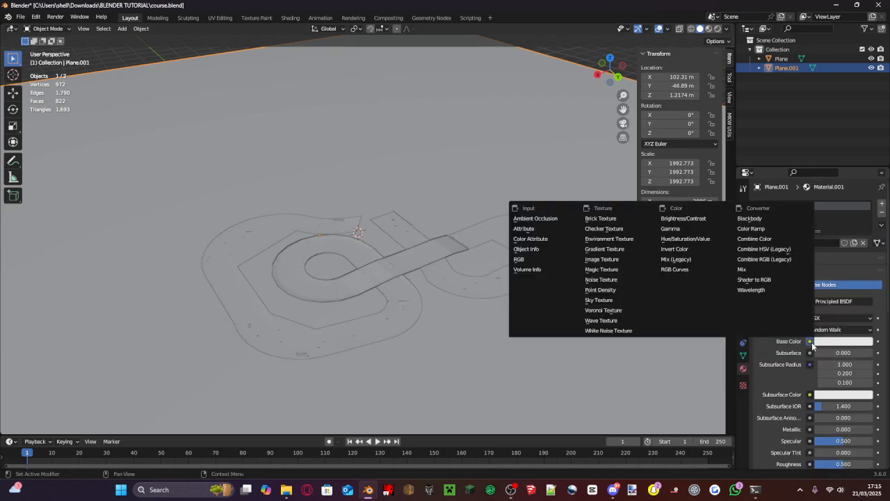
{"action": "left_click", "coordinate": [615, 261]}
{"action": "left_click", "coordinate": [856, 353]}
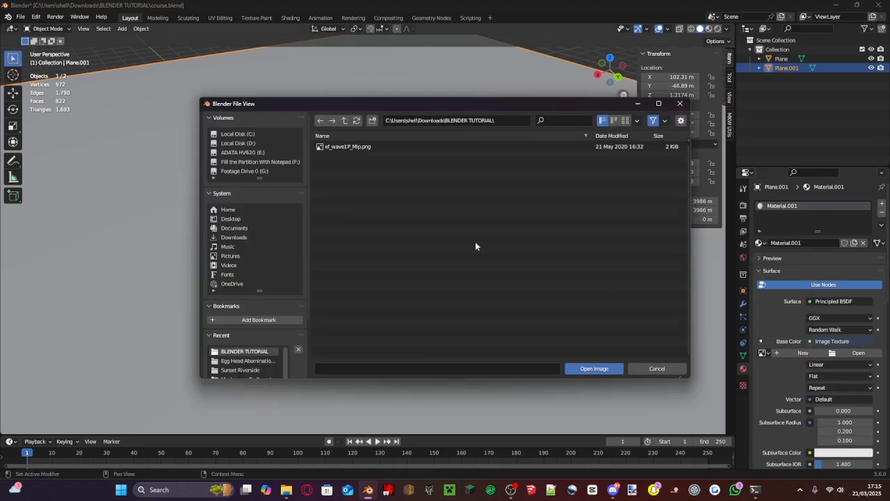
{"action": "double_click", "coordinate": [394, 151]}
- Show the viewport in material preview and check the wave texture across the ground plane
{"action": "scroll", "coordinate": [580, 117], "scroll_direction": "up", "scroll_amount": 2}
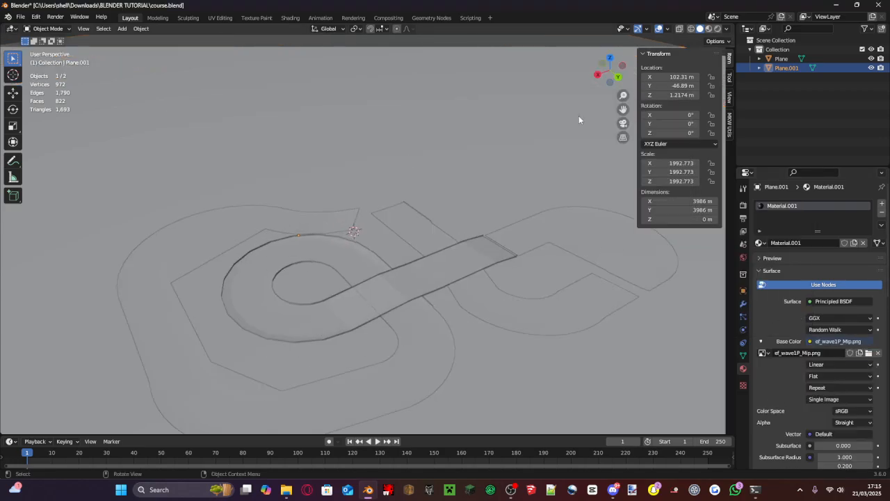
{"action": "scroll", "coordinate": [412, 224], "scroll_direction": "down", "scroll_amount": 3}
{"action": "scroll", "coordinate": [410, 225], "scroll_direction": "up", "scroll_amount": 3}
{"action": "scroll", "coordinate": [414, 232], "scroll_direction": "down", "scroll_amount": 6}
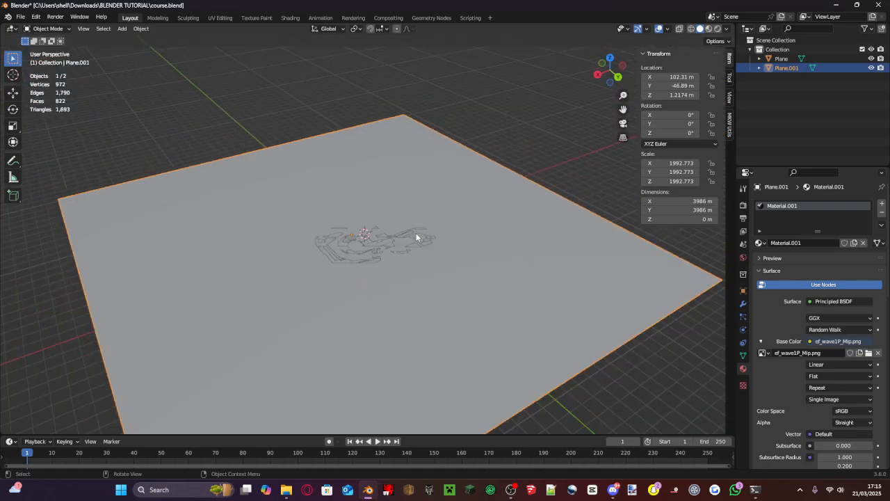
{"action": "scroll", "coordinate": [416, 233], "scroll_direction": "up", "scroll_amount": 7}
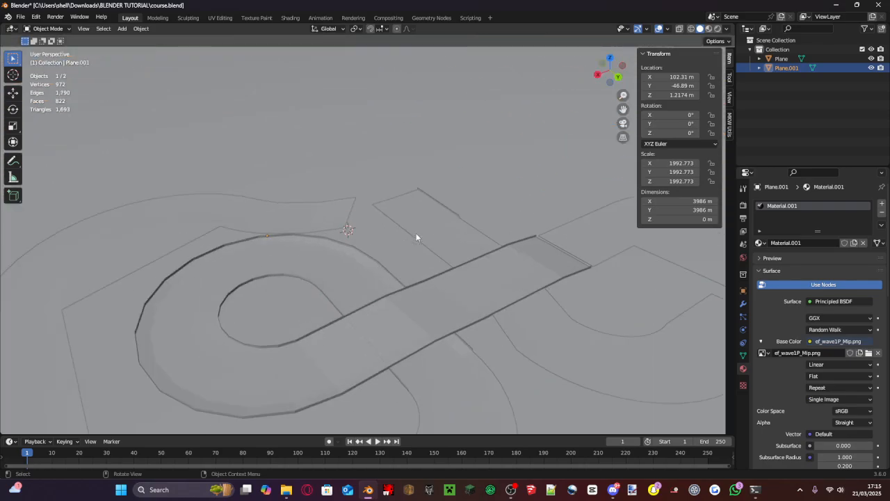
{"action": "left_click", "coordinate": [709, 29]}
{"action": "scroll", "coordinate": [451, 215], "scroll_direction": "down", "scroll_amount": 7}
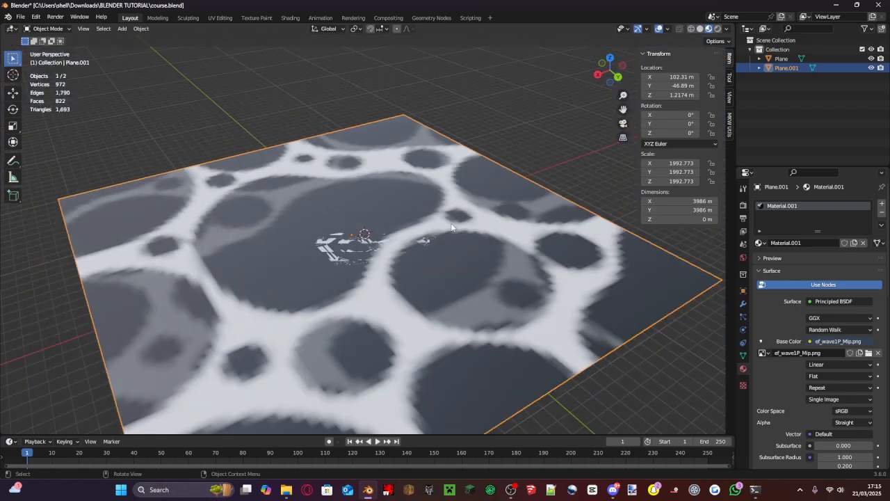
{"action": "scroll", "coordinate": [452, 228], "scroll_direction": "up", "scroll_amount": 4}
{"action": "middle_click_drag", "start_coordinate": [451, 230], "coordinate": [459, 225]}
{"action": "scroll", "coordinate": [459, 224], "scroll_direction": "down", "scroll_amount": 6}
{"action": "scroll", "coordinate": [459, 225], "scroll_direction": "up", "scroll_amount": 5}
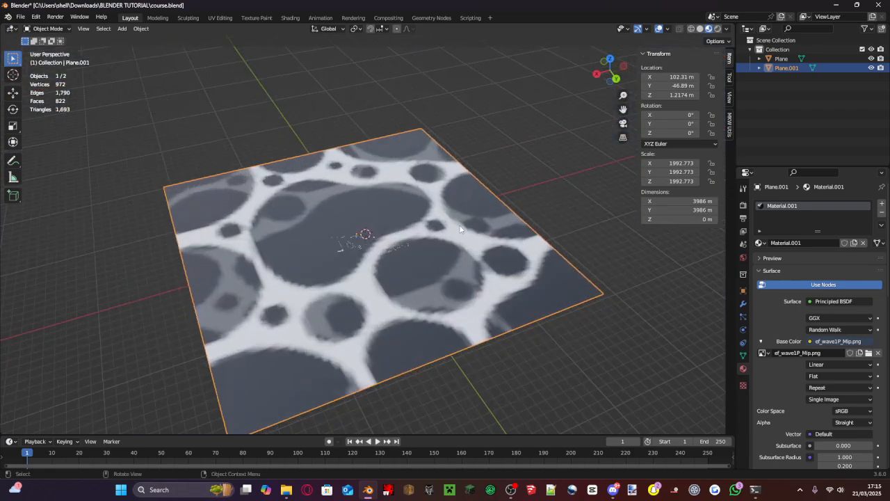
{"action": "scroll", "coordinate": [463, 242], "scroll_direction": "up", "scroll_amount": 2}
{"action": "scroll", "coordinate": [463, 242], "scroll_direction": "down", "scroll_amount": 7}
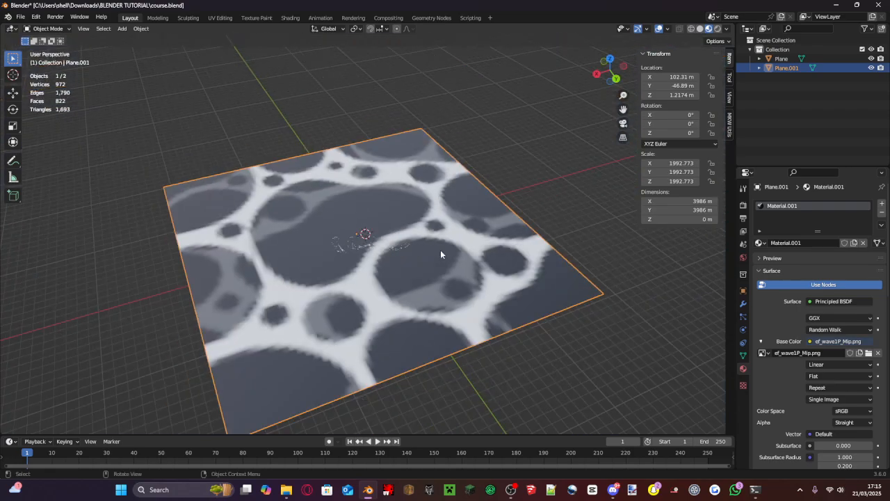
- Enter Edit Mode with face selection on the ground plane and unwrap its selected face with the Unwrap operation
{"action": "key", "text": "Tab"}
{"action": "left_click", "coordinate": [98, 29]}
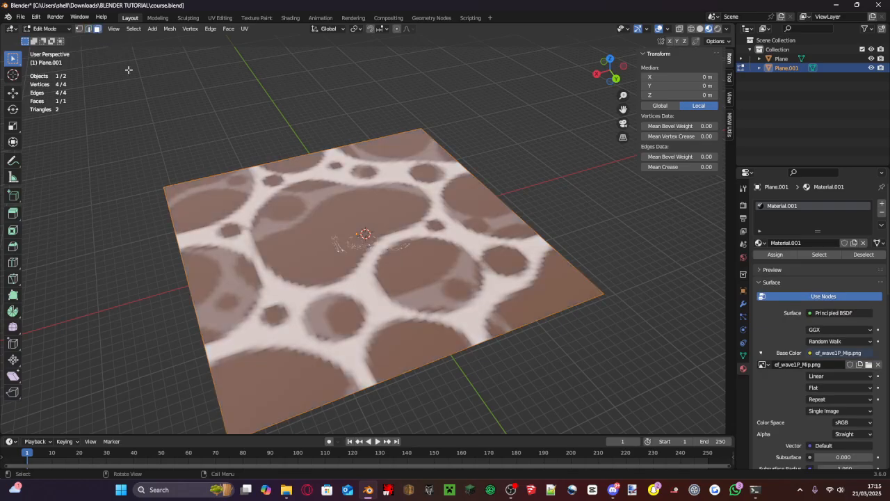
{"action": "left_click", "coordinate": [207, 105]}
{"action": "left_click", "coordinate": [278, 197]}
{"action": "middle_click_drag", "start_coordinate": [277, 197], "coordinate": [249, 224]}
{"action": "scroll", "coordinate": [312, 249], "scroll_direction": "up", "scroll_amount": 6}
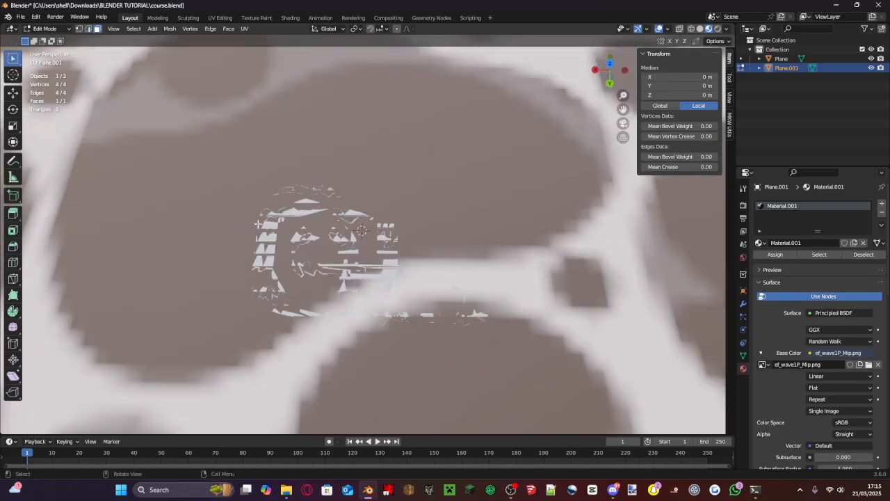
{"action": "scroll", "coordinate": [311, 248], "scroll_direction": "down", "scroll_amount": 6}
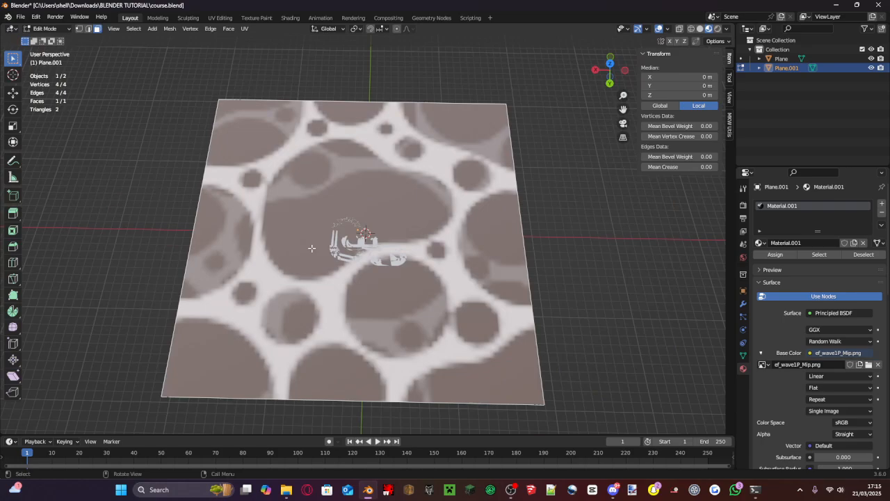
{"action": "key", "text": "u"}
{"action": "left_click", "coordinate": [312, 250]}
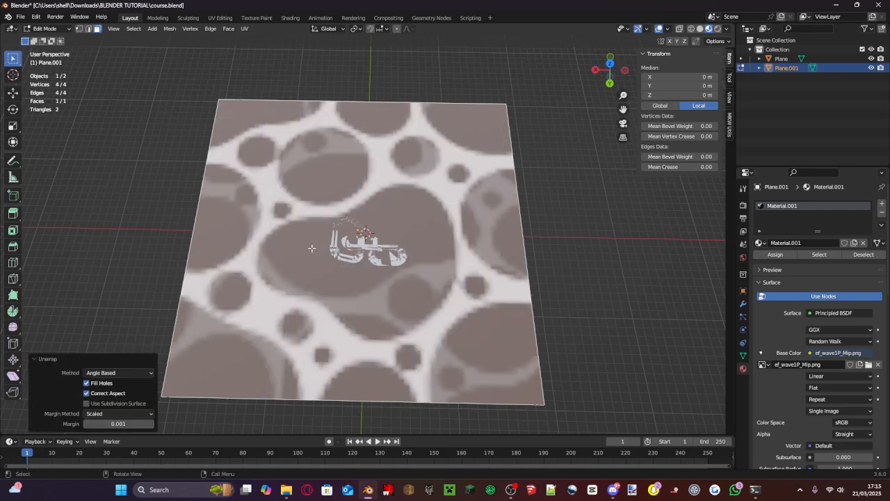
- Examine the size of the unwrapped wave texture relative to the track from several angles
{"action": "scroll", "coordinate": [331, 254], "scroll_direction": "up", "scroll_amount": 8}
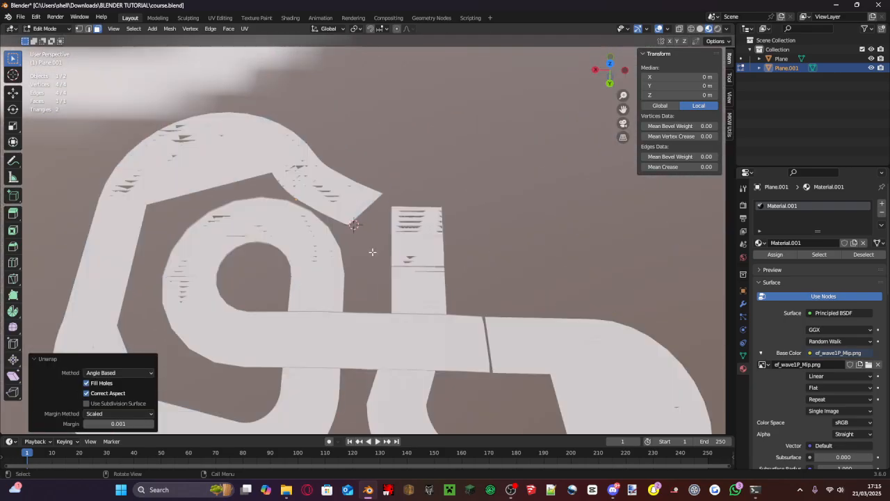
{"action": "scroll", "coordinate": [372, 251], "scroll_direction": "down", "scroll_amount": 3}
{"action": "scroll", "coordinate": [373, 252], "scroll_direction": "down", "scroll_amount": 5}
{"action": "middle_click_drag", "start_coordinate": [332, 207], "coordinate": [208, 221]}
{"action": "scroll", "coordinate": [278, 174], "scroll_direction": "down", "scroll_amount": 10}
{"action": "scroll", "coordinate": [302, 222], "scroll_direction": "up", "scroll_amount": 9}
{"action": "middle_click_drag", "start_coordinate": [293, 169], "coordinate": [369, 202]}
{"action": "scroll", "coordinate": [368, 226], "scroll_direction": "up", "scroll_amount": 4}
{"action": "scroll", "coordinate": [409, 147], "scroll_direction": "down", "scroll_amount": 7}
{"action": "scroll", "coordinate": [369, 202], "scroll_direction": "down", "scroll_amount": 7}
{"action": "scroll", "coordinate": [317, 150], "scroll_direction": "up", "scroll_amount": 9}
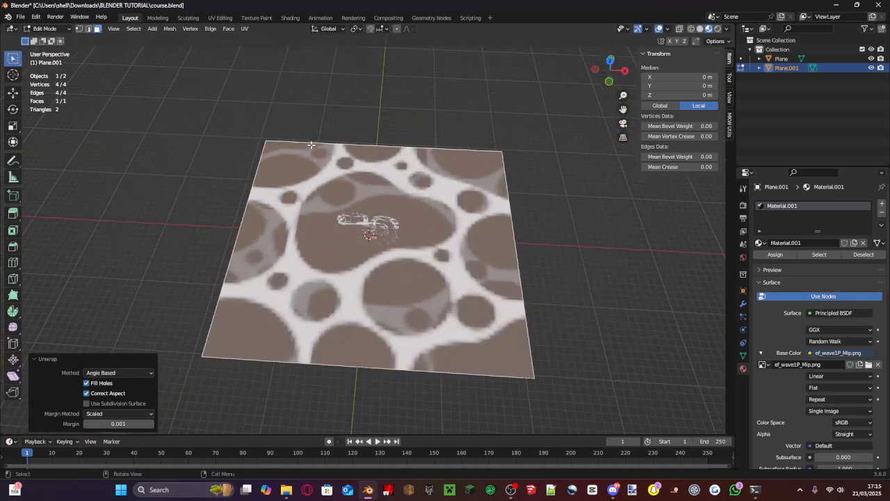
- Set up the UV Editing workspace with a wider 3D viewport showing the ground plane from the top in material preview
{"action": "left_click", "coordinate": [221, 18]}
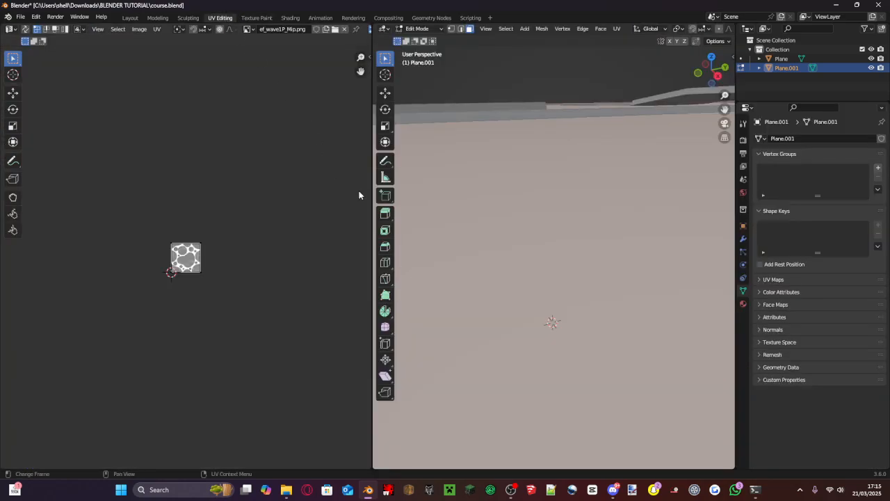
{"action": "left_click_drag", "start_coordinate": [374, 211], "coordinate": [202, 223]}
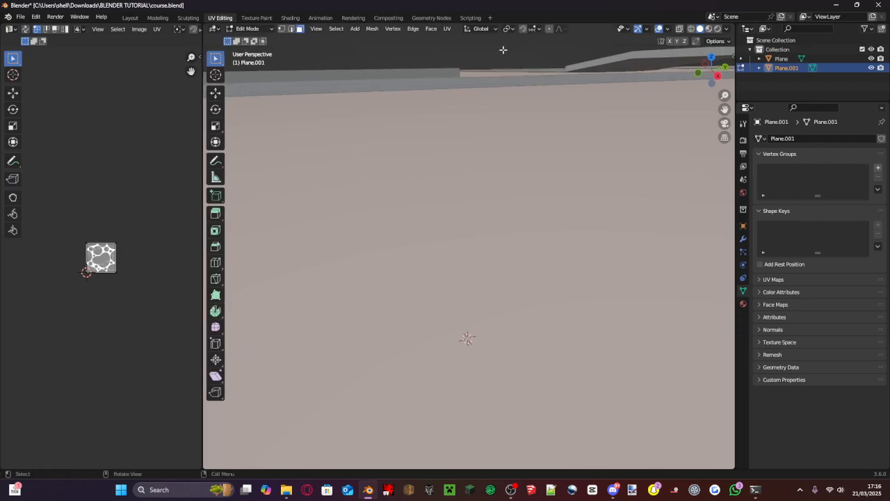
{"action": "left_click", "coordinate": [709, 29]}
{"action": "middle_click_drag", "start_coordinate": [579, 124], "coordinate": [563, 190]}
{"action": "scroll", "coordinate": [563, 191], "scroll_direction": "down", "scroll_amount": 8}
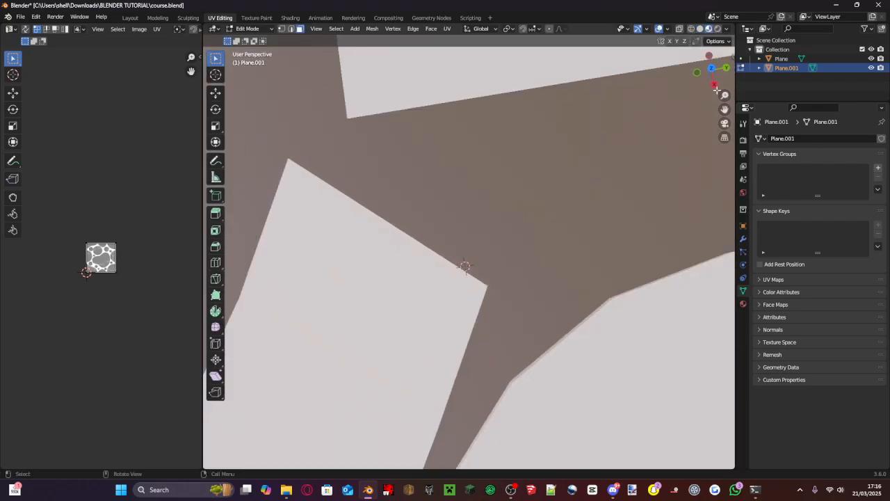
{"action": "left_click", "coordinate": [711, 68]}
{"action": "scroll", "coordinate": [482, 200], "scroll_direction": "down", "scroll_amount": 10}
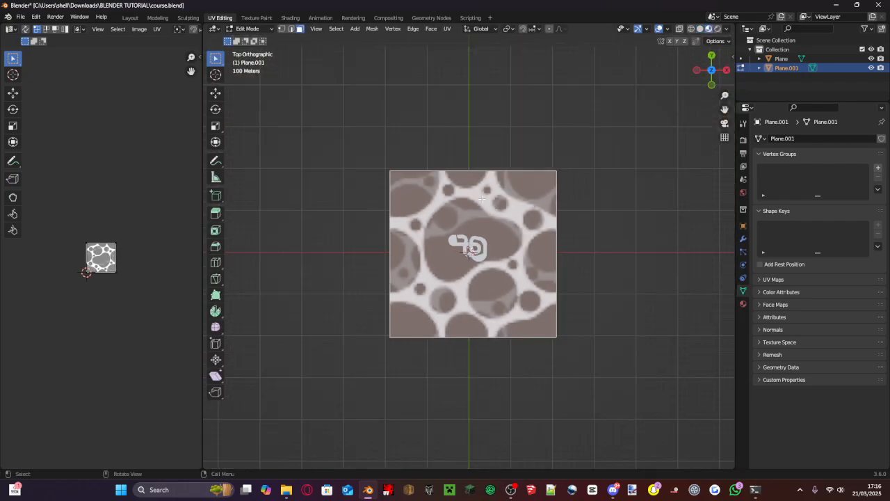
{"action": "scroll", "coordinate": [67, 248], "scroll_direction": "up", "scroll_amount": 2}
- Scale the ground plane's UV face up far beyond the image so the wave texture tiles many times beneath the track
{"action": "scroll", "coordinate": [230, 299], "scroll_direction": "up", "scroll_amount": 6}
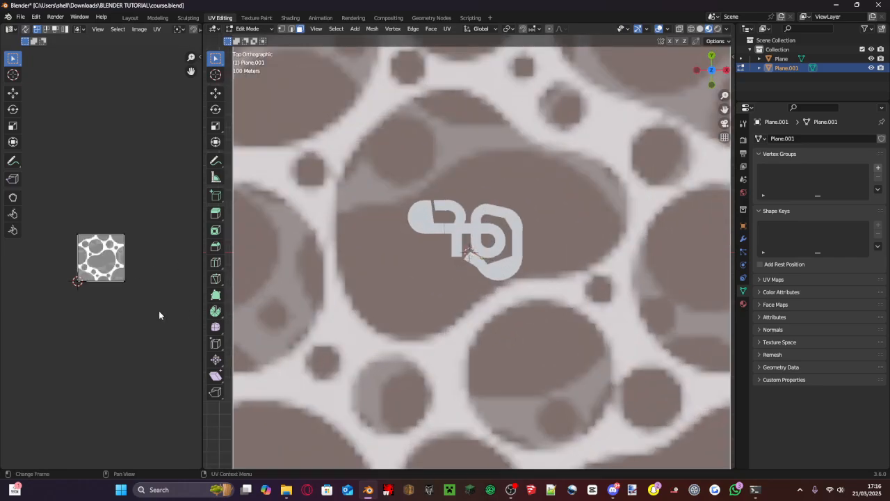
{"action": "scroll", "coordinate": [127, 231], "scroll_direction": "up", "scroll_amount": 3}
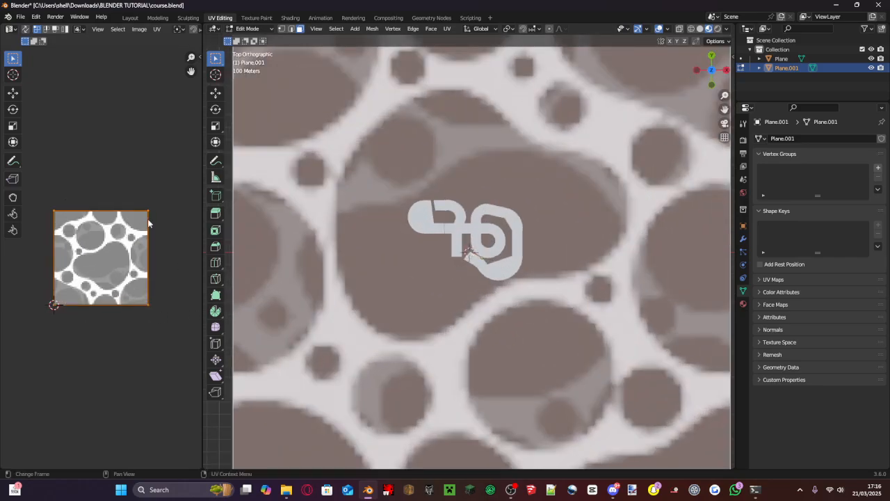
{"action": "key", "text": "s"}
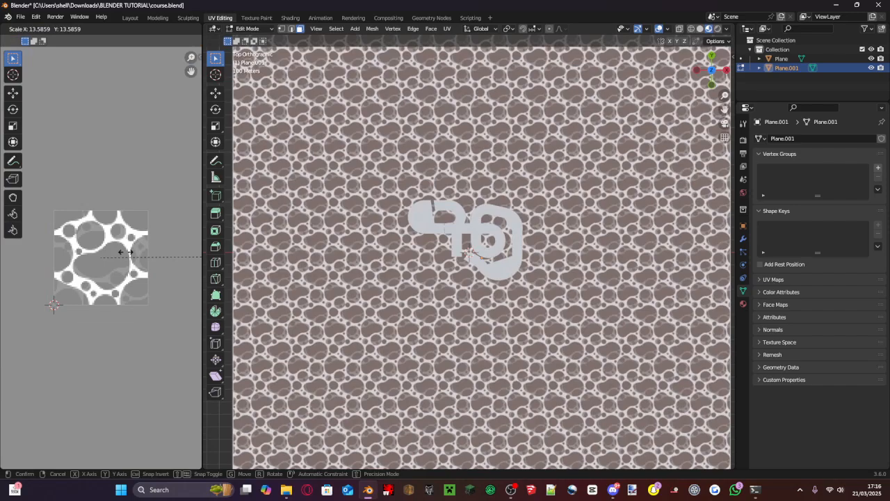
{"action": "left_click", "coordinate": [154, 257]}
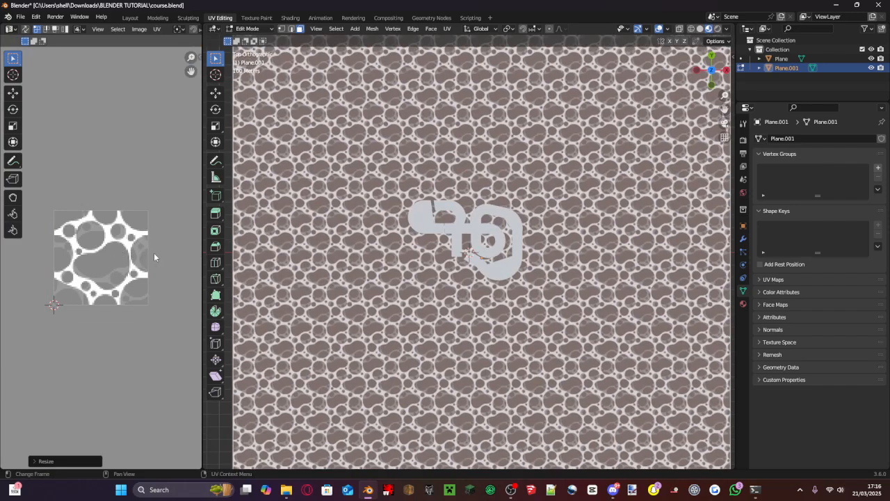
{"action": "scroll", "coordinate": [463, 245], "scroll_direction": "up", "scroll_amount": 10}
{"action": "middle_click_drag", "start_coordinate": [463, 246], "coordinate": [490, 267], "text": "shift"}
{"action": "key", "text": "s"}
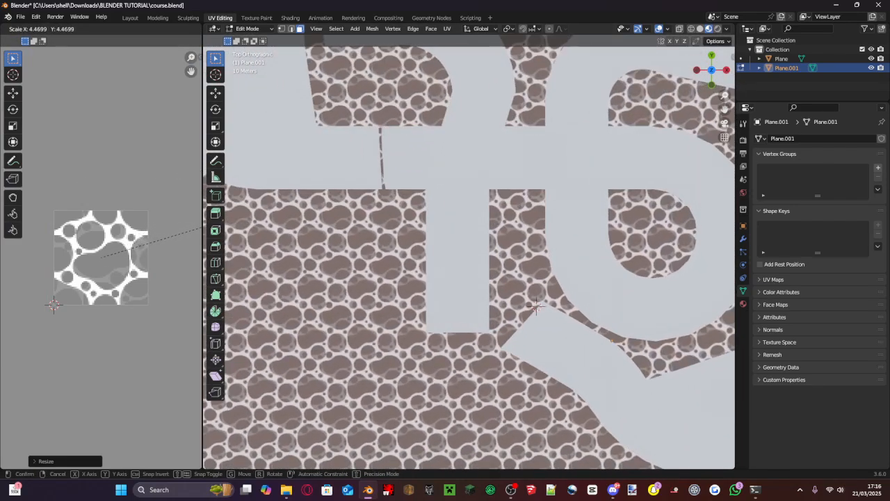
{"action": "left_click", "coordinate": [144, 186]}
- Reduce the ground plane's UV scale slightly for a larger wave pattern around the track, and save course.blend
{"action": "scroll", "coordinate": [320, 268], "scroll_direction": "up", "scroll_amount": 1}
{"action": "middle_click_drag", "start_coordinate": [320, 268], "coordinate": [348, 214]}
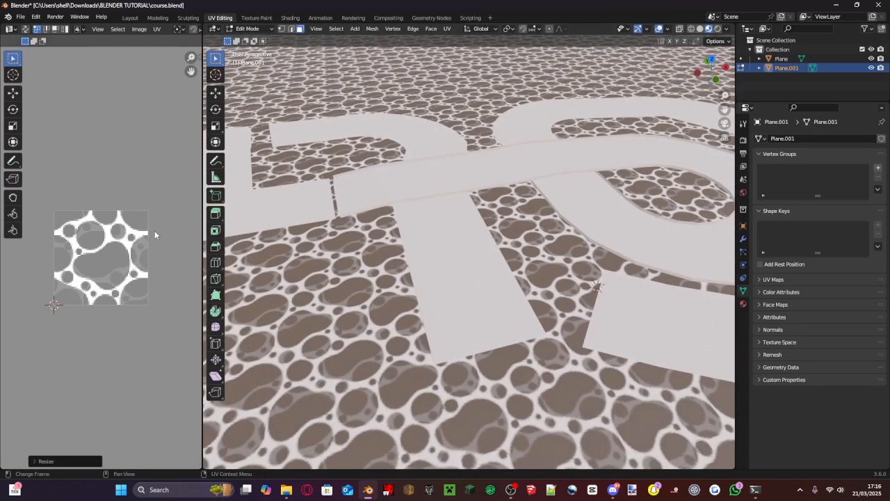
{"action": "key", "text": "s"}
{"action": "left_click", "coordinate": [145, 242]}
{"action": "key", "text": "ctrl+s"}
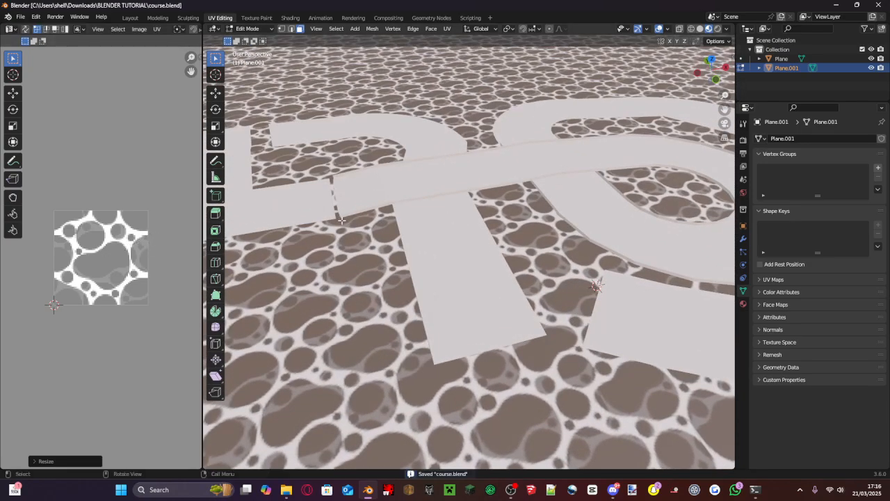
{"action": "middle_click_drag", "start_coordinate": [342, 219], "coordinate": [484, 220], "text": "shift"}
{"action": "scroll", "coordinate": [487, 244], "scroll_direction": "down", "scroll_amount": 4}
{"action": "mouse_move", "coordinate": [487, 278]}
{"action": "middle_mouse_down"}
{"action": "mouse_move", "coordinate": [517, 245]}
{"action": "mouse_move", "coordinate": [497, 292]}
{"action": "middle_mouse_up"}
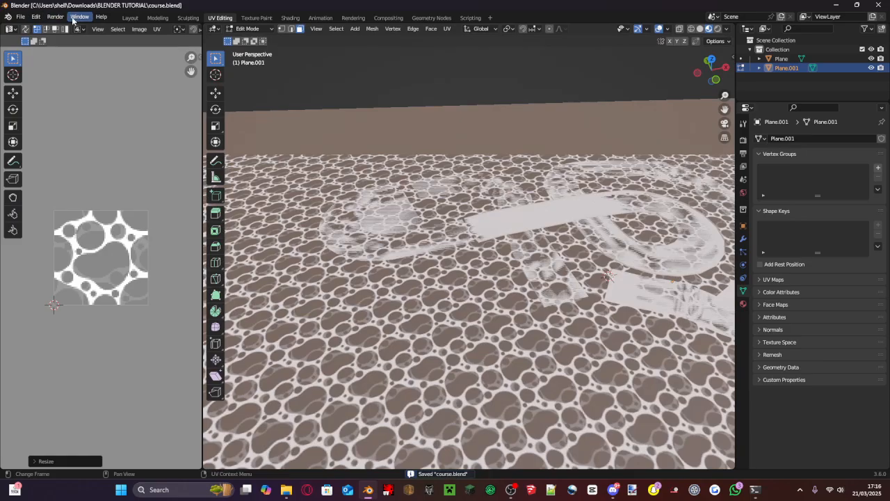
- Return to the Layout workspace and subdivide the ground plane twice in Edit Mode with one cut each time
{"action": "left_click", "coordinate": [128, 18]}
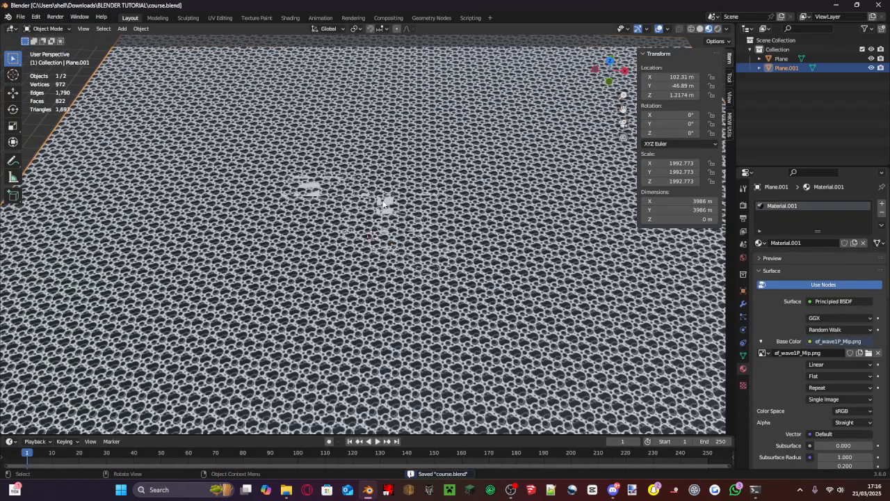
{"action": "scroll", "coordinate": [397, 202], "scroll_direction": "up", "scroll_amount": 9}
{"action": "key", "text": "Tab"}
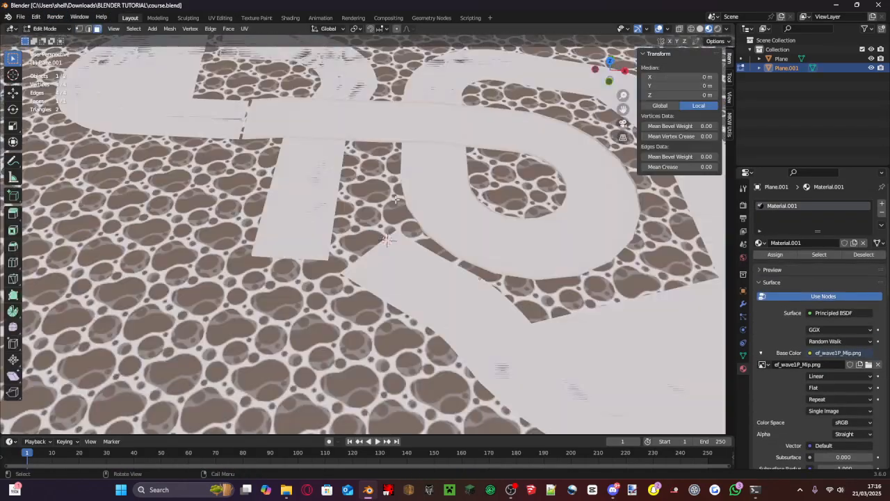
{"action": "scroll", "coordinate": [397, 201], "scroll_direction": "down", "scroll_amount": 17}
{"action": "right_click", "coordinate": [438, 195]}
{"action": "left_click", "coordinate": [437, 193]}
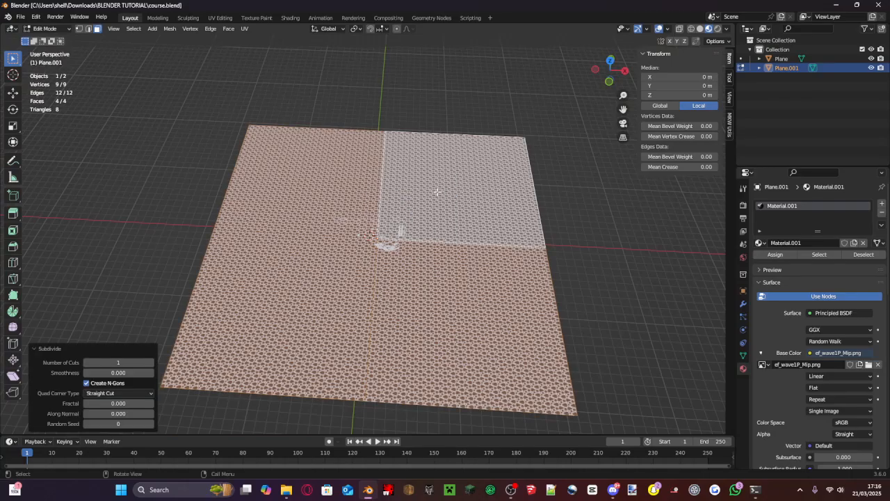
{"action": "scroll", "coordinate": [438, 191], "scroll_direction": "up", "scroll_amount": 4}
{"action": "right_click", "coordinate": [439, 192]}
{"action": "left_click", "coordinate": [439, 191]}
- In vertex selection, clear the selection and select all vertices along the ground plane's outer border from above
{"action": "key", "text": "1"}
{"action": "scroll", "coordinate": [354, 109], "scroll_direction": "down", "scroll_amount": 5}
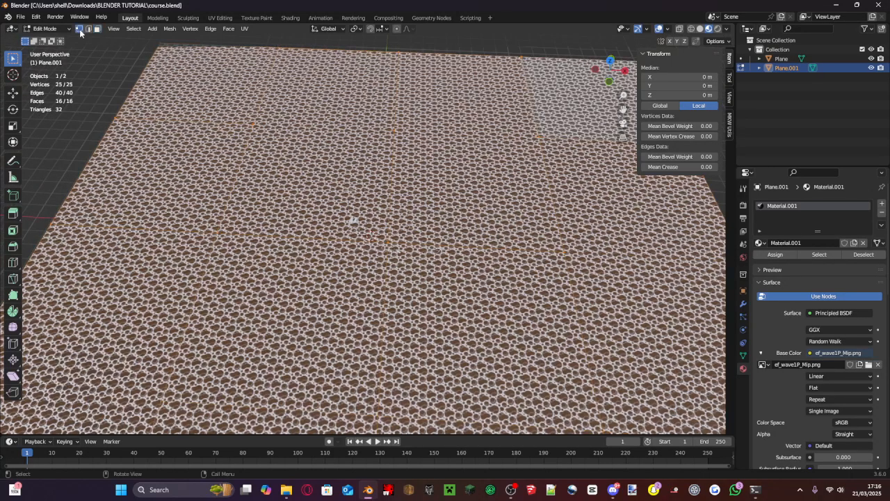
{"action": "key", "text": "alt+a"}
{"action": "left_click", "coordinate": [612, 60]}
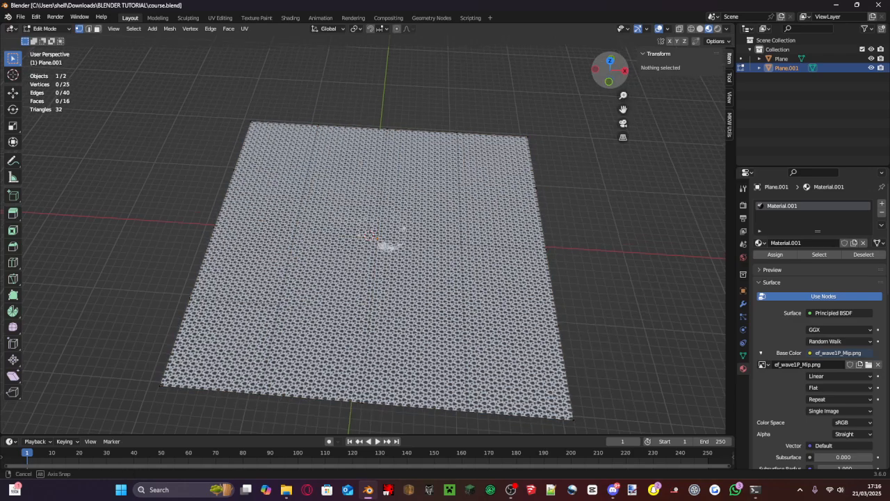
{"action": "left_click_drag", "start_coordinate": [209, 54], "coordinate": [556, 113]}
{"action": "left_click_drag", "start_coordinate": [578, 82], "coordinate": [207, 394], "text": "shift"}
{"action": "left_click_drag", "start_coordinate": [168, 80], "coordinate": [224, 396], "text": "shift"}
- Raise the ground plane's border vertices along Z by about 28.4 m and a further 9 m
{"action": "middle_click_drag", "start_coordinate": [230, 347], "coordinate": [313, 166]}
{"action": "key", "text": "g"}
{"action": "key", "text": "z"}
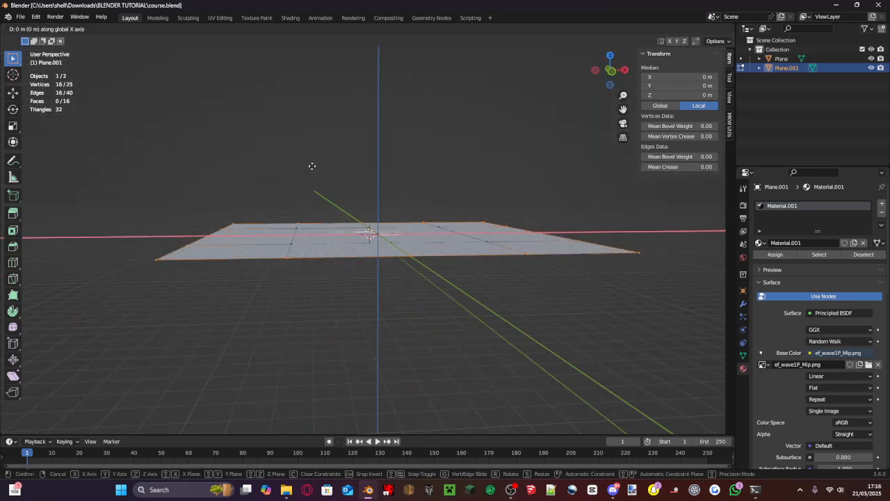
{"action": "left_click", "coordinate": [313, 165]}
{"action": "middle_click_drag", "start_coordinate": [312, 165], "coordinate": [352, 174]}
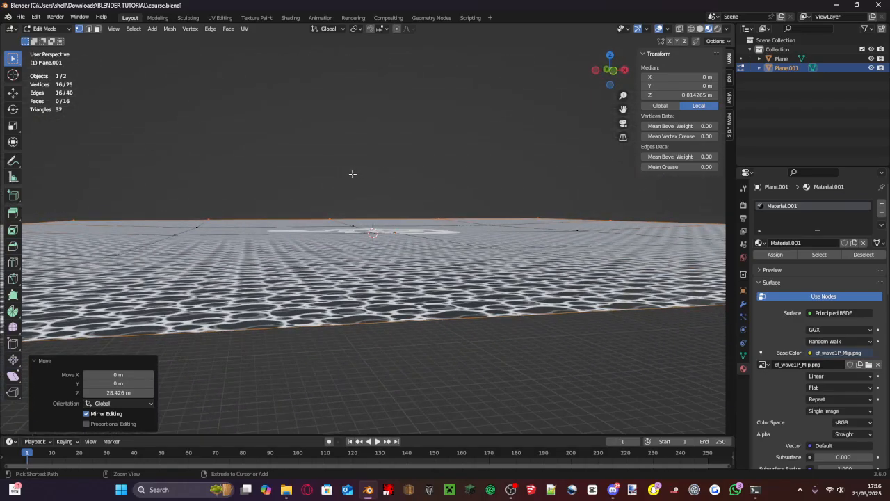
{"action": "key", "text": "g"}
{"action": "key", "text": "z"}
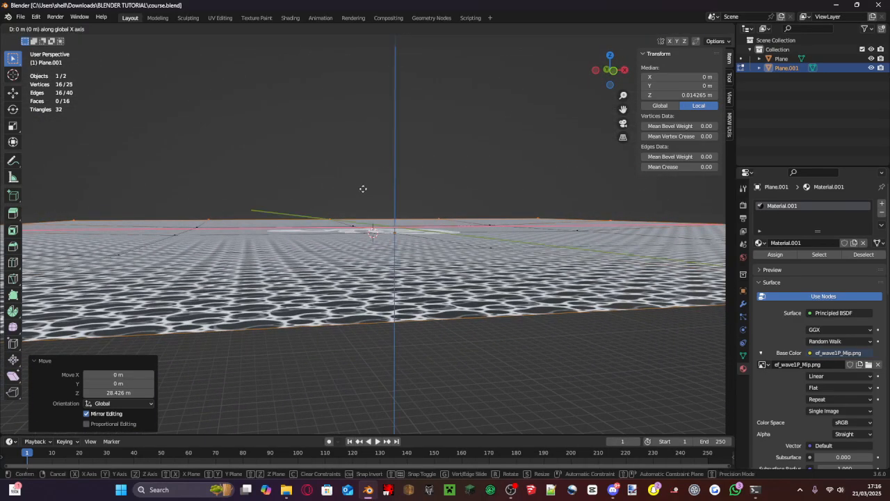
{"action": "left_click", "coordinate": [364, 187]}
{"action": "middle_click_drag", "start_coordinate": [374, 199], "coordinate": [380, 257]}
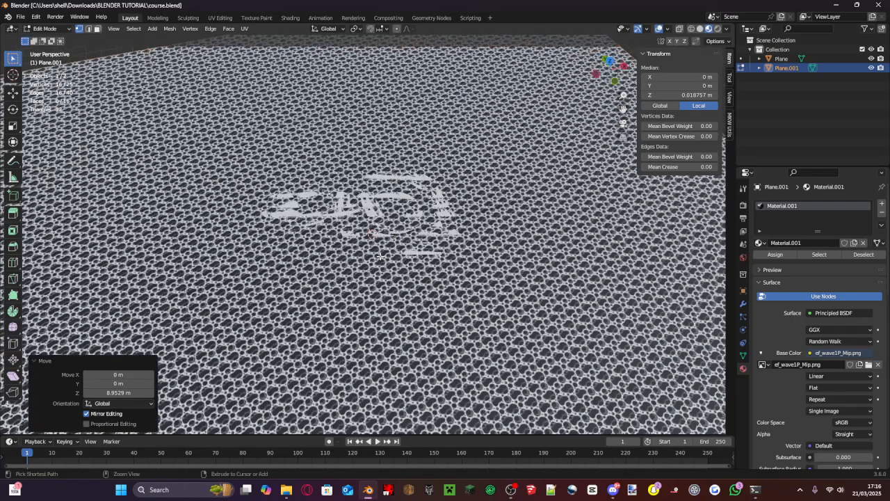
{"action": "scroll", "coordinate": [373, 235], "scroll_direction": "up", "scroll_amount": 10}
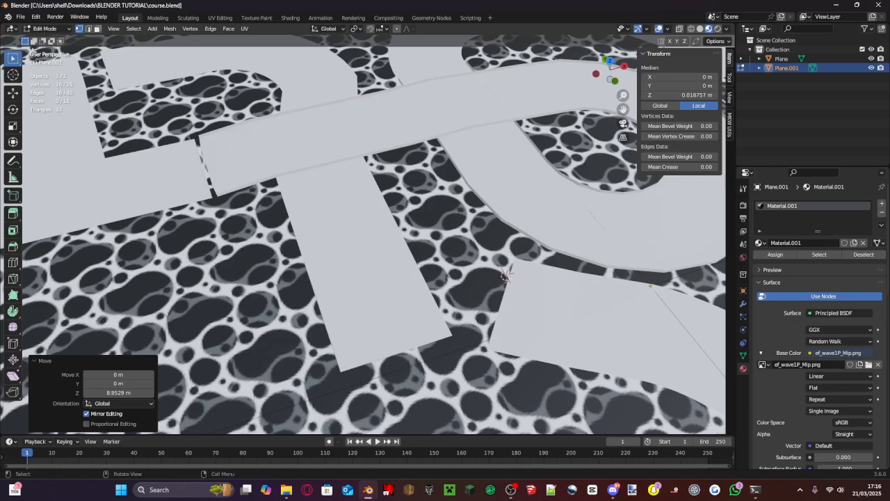
- Return to Object Mode and select the track object
{"action": "left_click", "coordinate": [46, 29]}
{"action": "left_click", "coordinate": [52, 39]}
{"action": "middle_click_drag", "start_coordinate": [212, 176], "coordinate": [341, 240]}
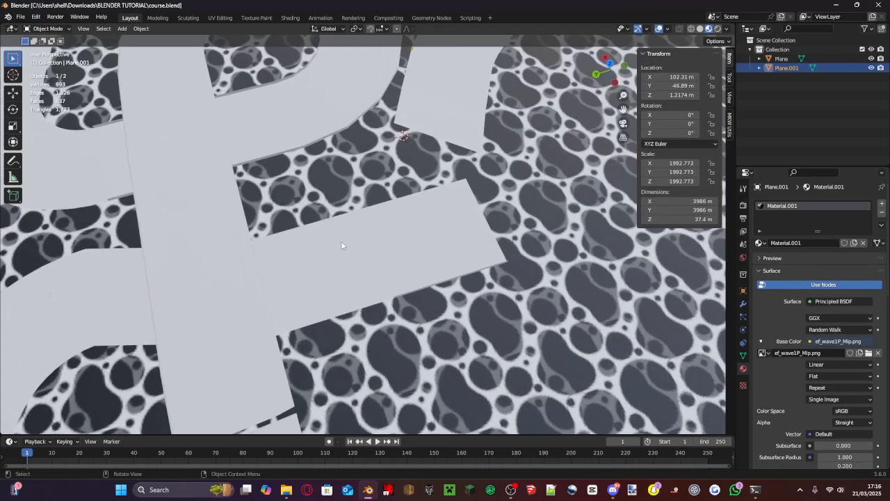
{"action": "scroll", "coordinate": [341, 243], "scroll_direction": "down", "scroll_amount": 3}
{"action": "left_click", "coordinate": [343, 266]}
{"action": "scroll", "coordinate": [344, 251], "scroll_direction": "up", "scroll_amount": 5}
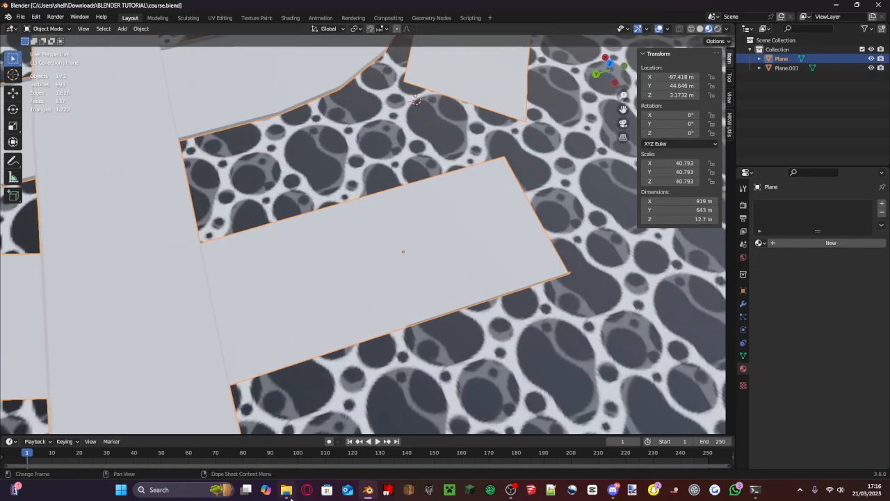
- Switch to File Explorer, open the Wii Koopa Cape folder in the Mario Kart Wii textures and show its files as thumbnails
{"action": "left_click", "coordinate": [287, 491]}
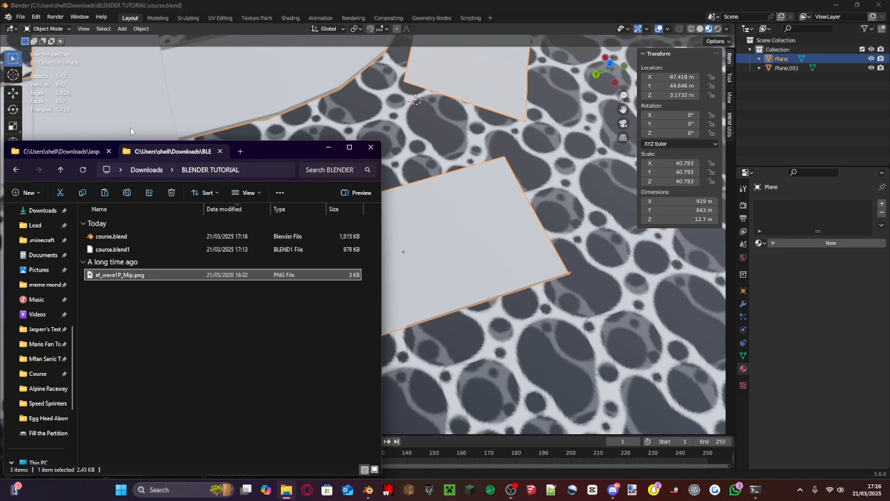
{"action": "left_click", "coordinate": [79, 155]}
{"action": "left_click", "coordinate": [167, 170]}
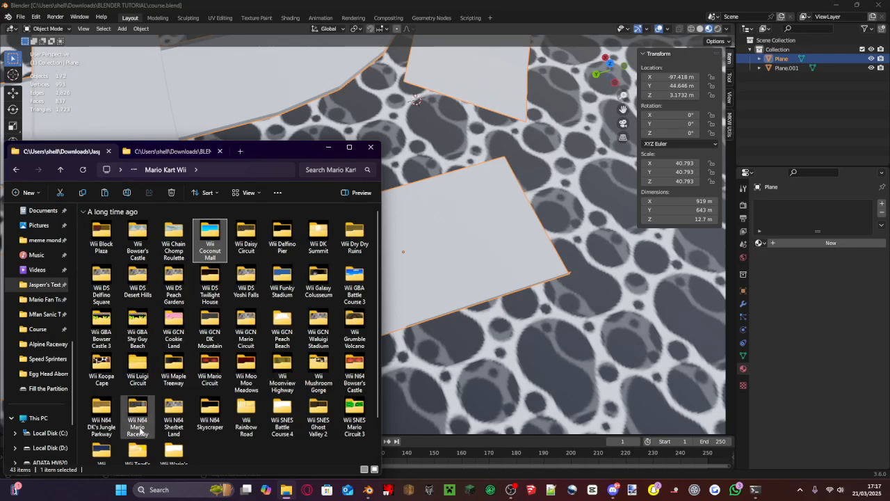
{"action": "scroll", "coordinate": [182, 398], "scroll_direction": "down", "scroll_amount": 1}
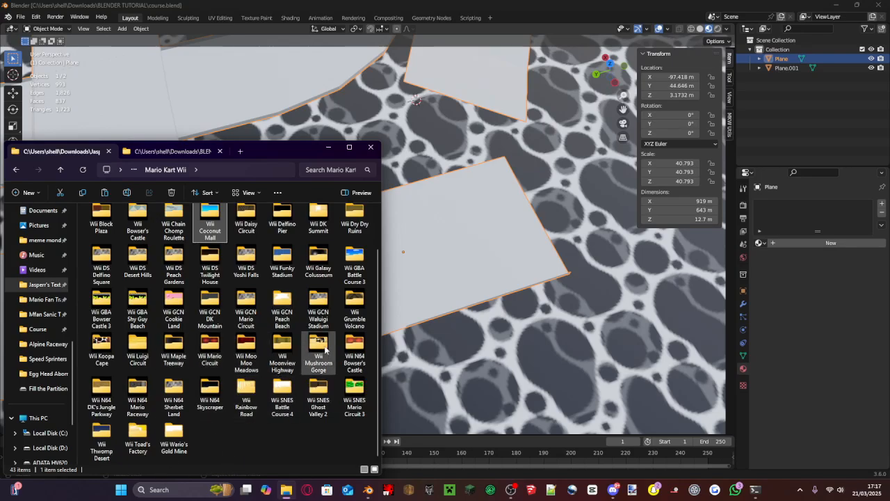
{"action": "double_click", "coordinate": [99, 344]}
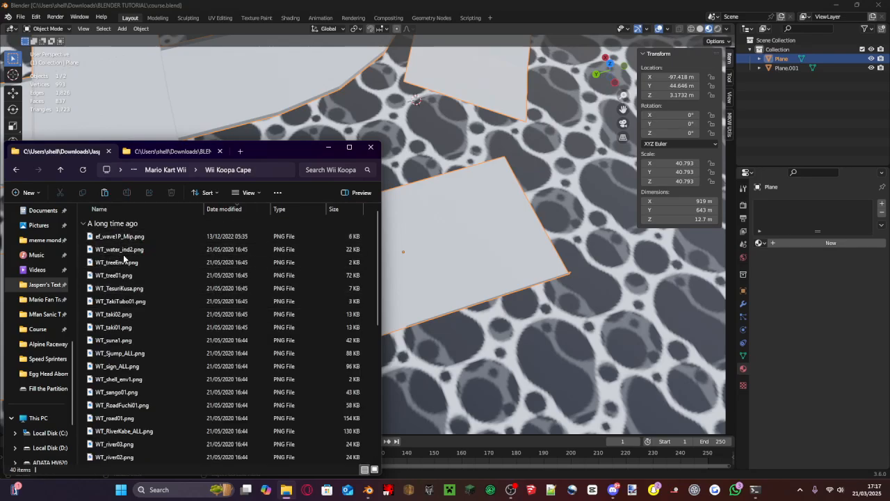
{"action": "scroll", "coordinate": [289, 279], "scroll_direction": "up", "scroll_amount": 4, "text": "ctrl"}
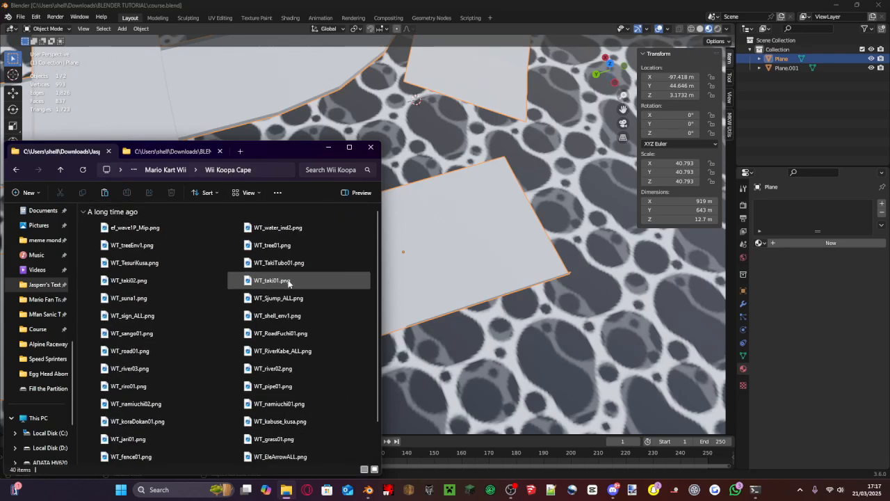
{"action": "scroll", "coordinate": [288, 282], "scroll_direction": "up", "scroll_amount": 2, "text": "ctrl"}
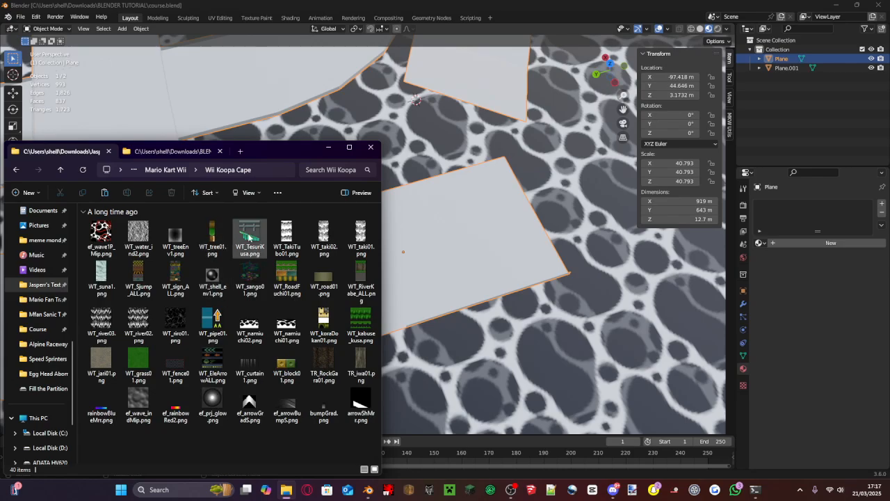
- Copy WT_TesuriKusa.png from the Wii Koopa Cape folder into the BLENDER TUTORIAL folder
{"action": "left_click", "coordinate": [212, 228]}
{"action": "left_click", "coordinate": [251, 238]}
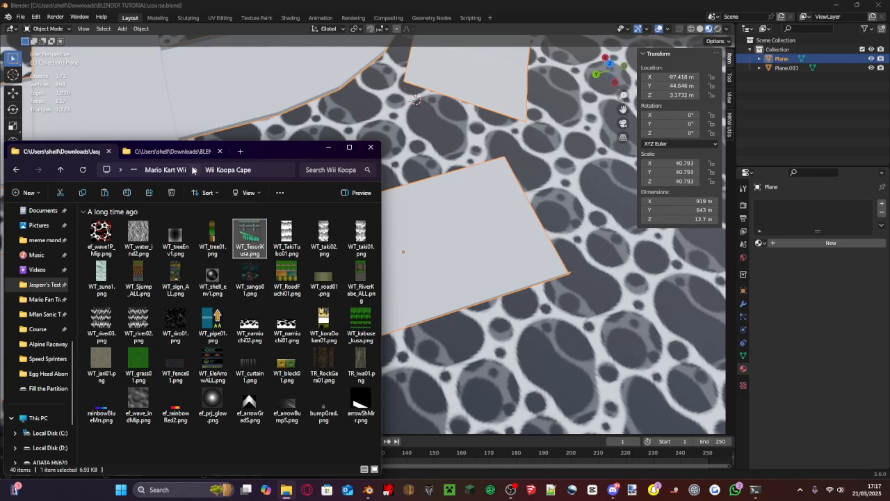
{"action": "left_click", "coordinate": [177, 153]}
{"action": "left_click", "coordinate": [180, 272]}
{"action": "key", "text": "ctrl+v"}
- Look through the other Koopa Cape ground textures and copy WT_grass01.png into the BLENDER TUTORIAL folder
{"action": "left_click", "coordinate": [87, 148]}
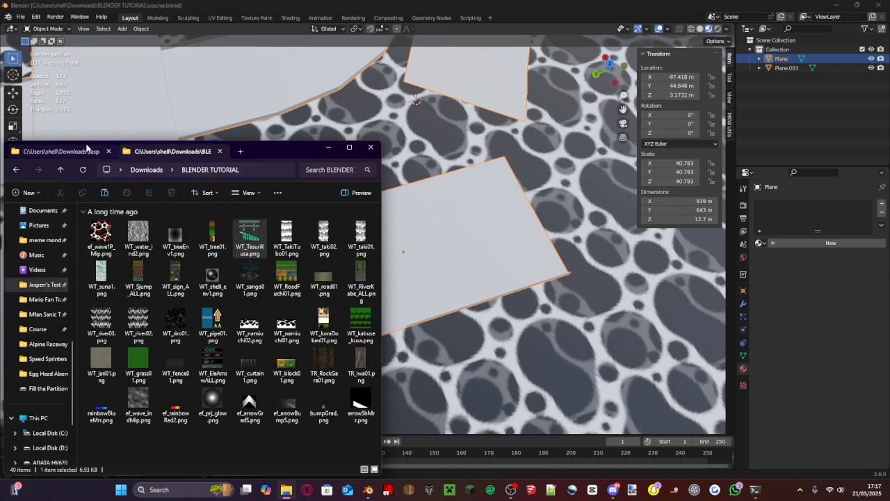
{"action": "left_click", "coordinate": [103, 269]}
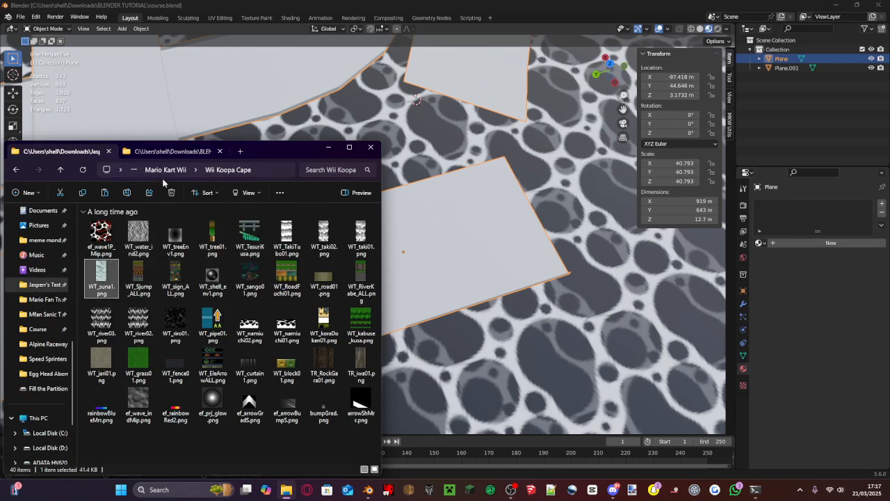
{"action": "left_click", "coordinate": [105, 324]}
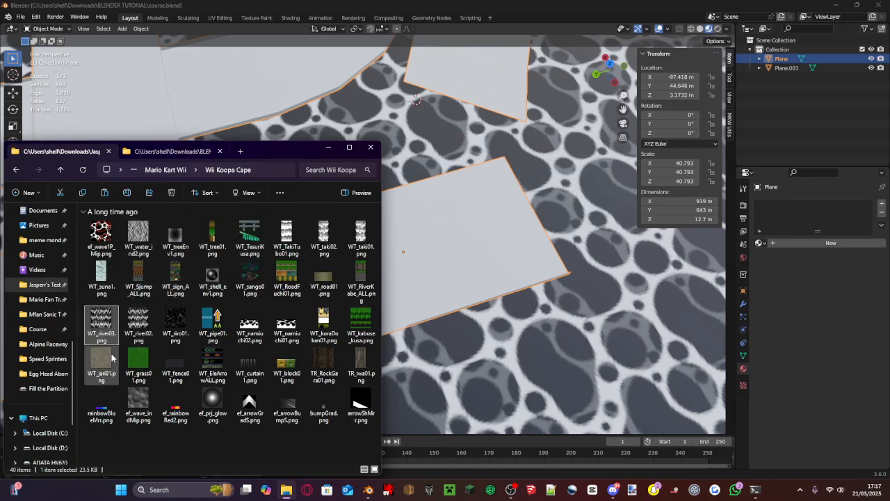
{"action": "left_click", "coordinate": [176, 152]}
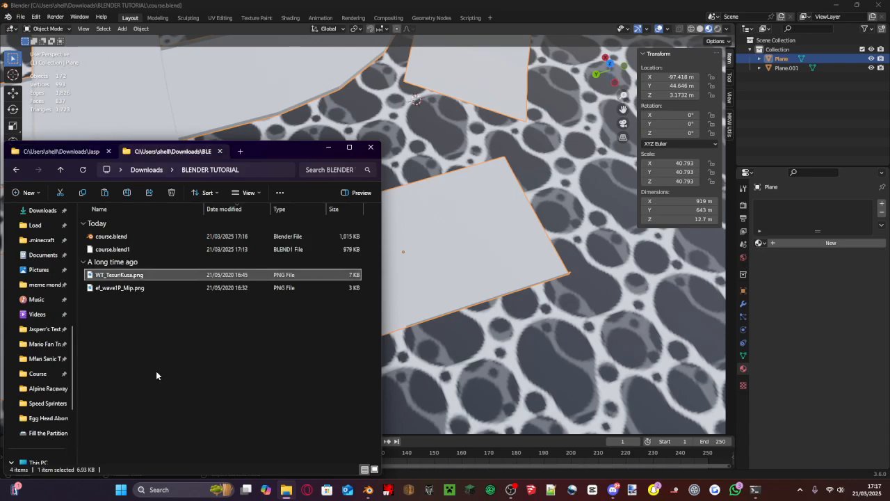
{"action": "left_click", "coordinate": [61, 151]}
{"action": "left_click", "coordinate": [136, 376]}
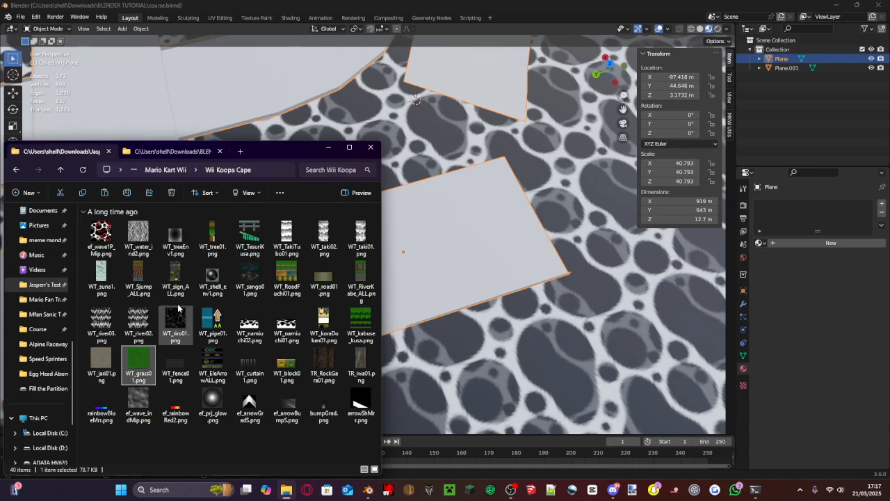
{"action": "left_click", "coordinate": [174, 152]}
{"action": "key", "text": "ctrl+v"}
- Copy WT_road01.png from the Wii Koopa Cape folder into the BLENDER TUTORIAL folder
{"action": "left_click", "coordinate": [61, 151]}
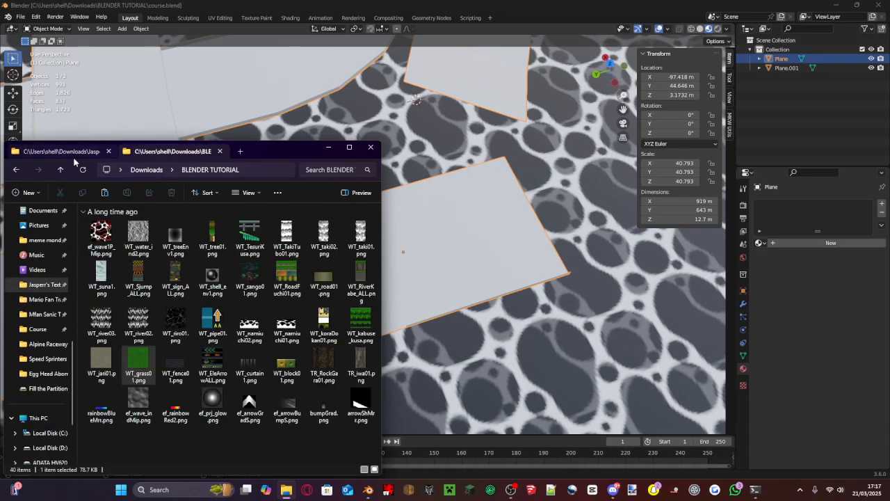
{"action": "left_click", "coordinate": [324, 279]}
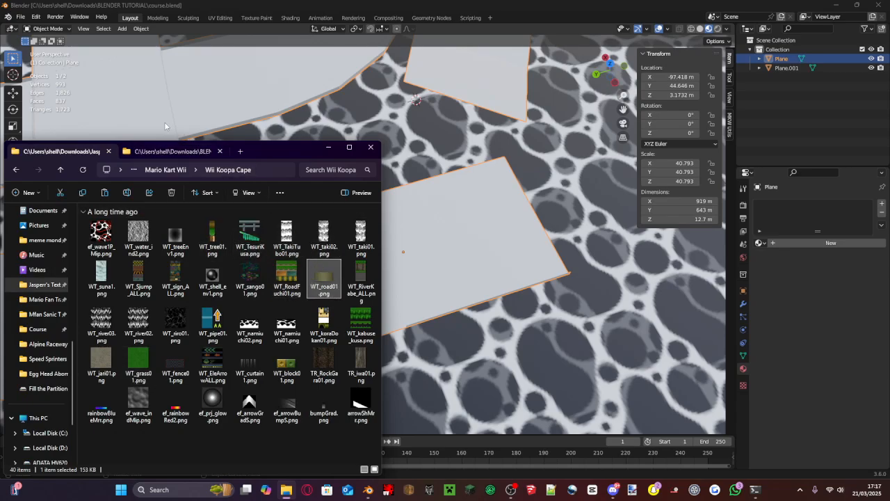
{"action": "left_click", "coordinate": [156, 150]}
{"action": "key", "text": "ctrl+v"}
- Open the Koopa Cape folder's ef_wave1P_Mip.png in the image viewer and inspect it up close
{"action": "left_click", "coordinate": [60, 151]}
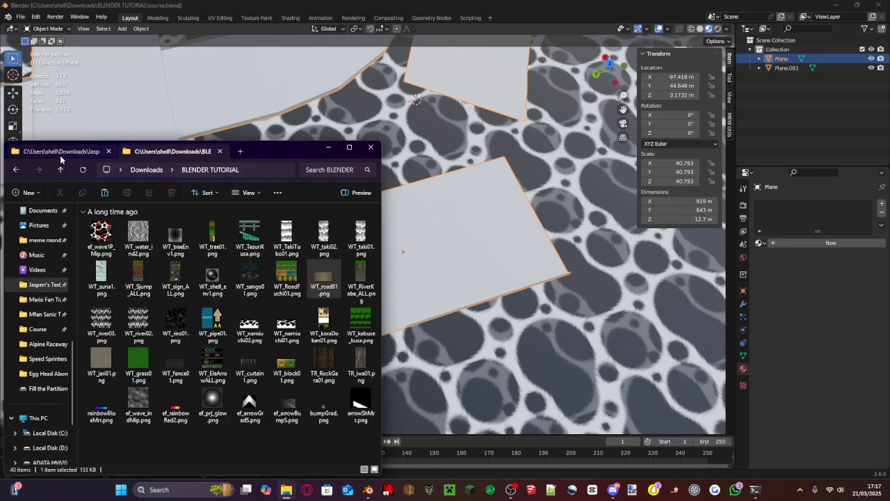
{"action": "double_click", "coordinate": [101, 236]}
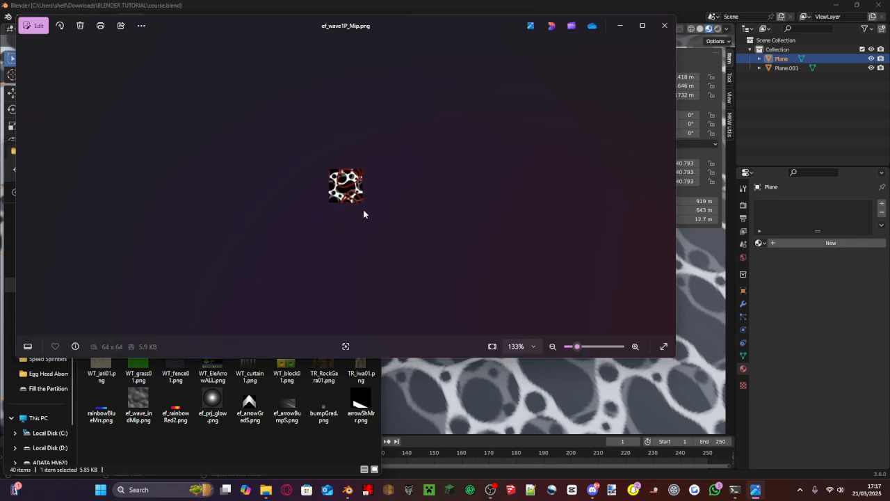
{"action": "scroll", "coordinate": [363, 212], "scroll_direction": "up", "scroll_amount": 5}
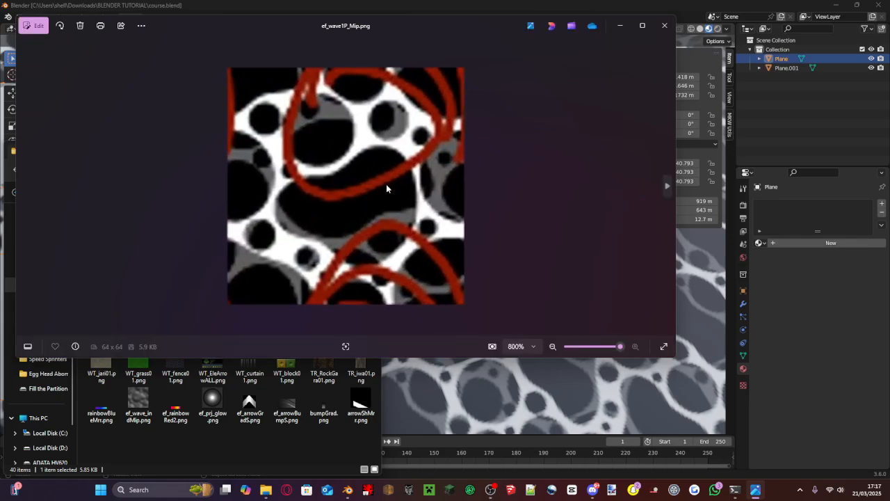
- Close the wave texture preview and copy WT_RiverKabe_ALL.png from the Wii Koopa Cape folder into the BLENDER TUTORIAL folder
{"action": "left_click", "coordinate": [670, 25]}
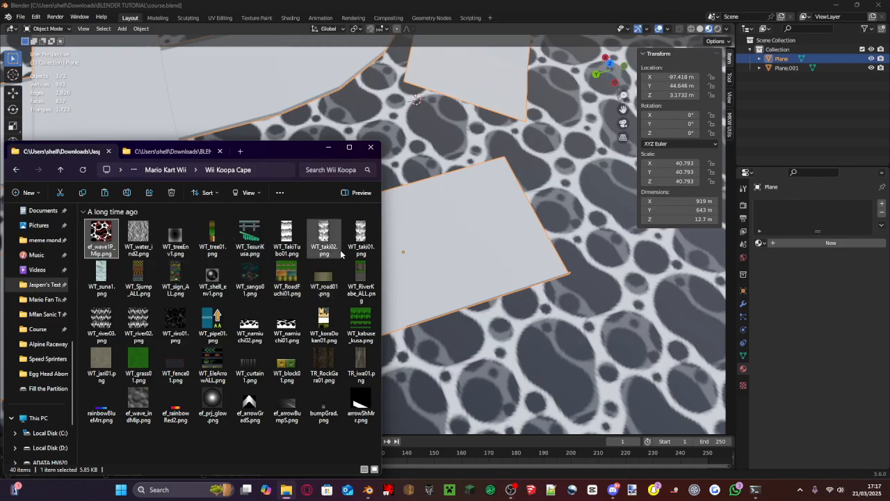
{"action": "left_click", "coordinate": [220, 253]}
{"action": "left_click", "coordinate": [363, 288]}
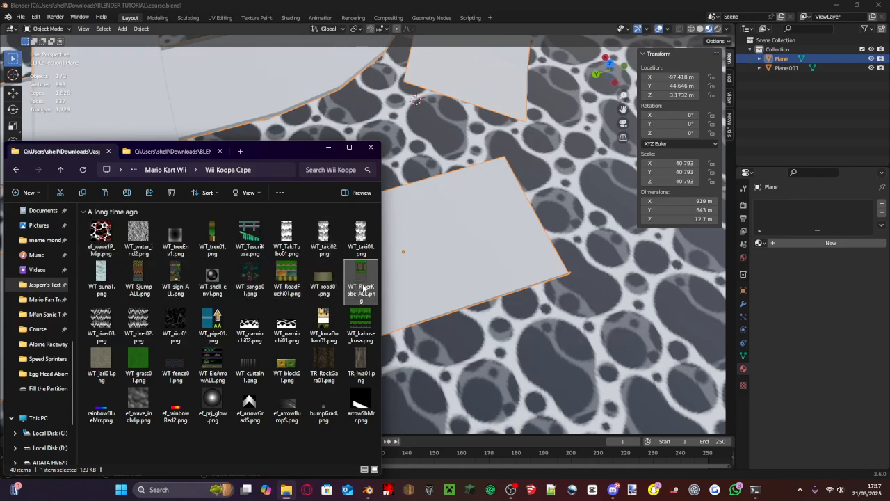
{"action": "key", "text": "ctrl+c"}
{"action": "left_click", "coordinate": [183, 152]}
{"action": "left_click", "coordinate": [207, 361]}
{"action": "key", "text": "ctrl+v"}
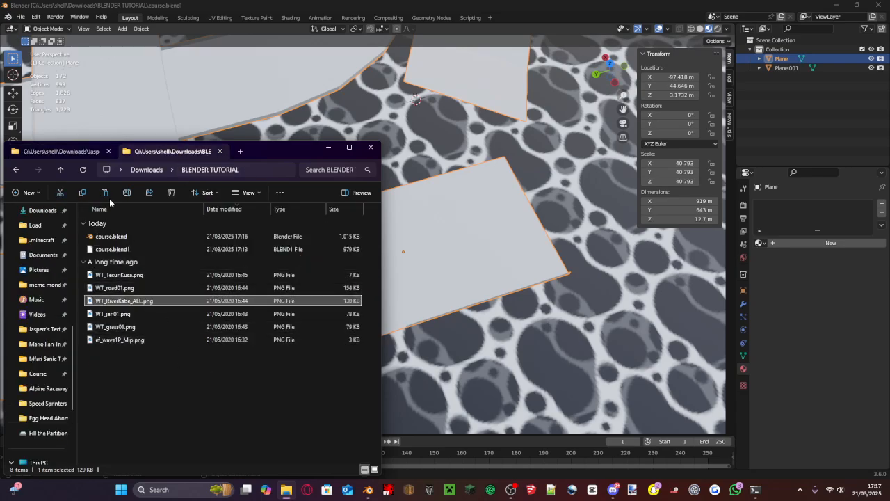
- Copy ef_arrowGradS.png from the Wii Koopa Cape folder into the BLENDER TUTORIAL folder
{"action": "left_click", "coordinate": [75, 149]}
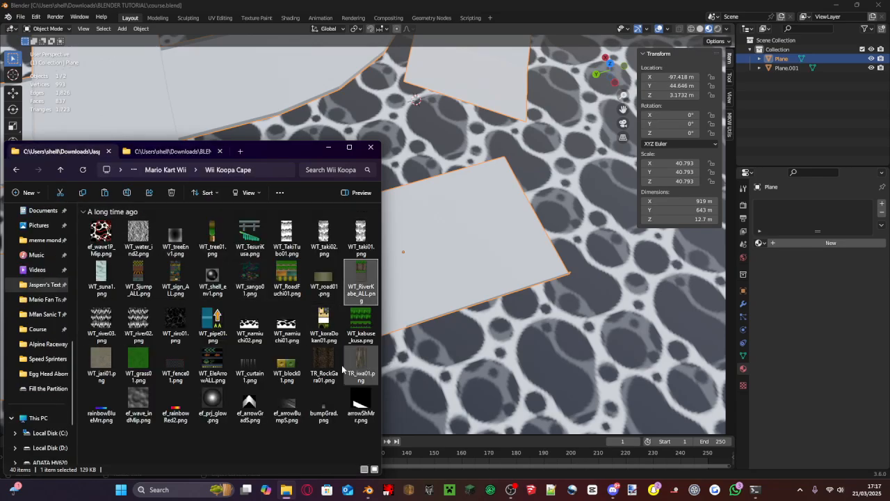
{"action": "left_click", "coordinate": [253, 406]}
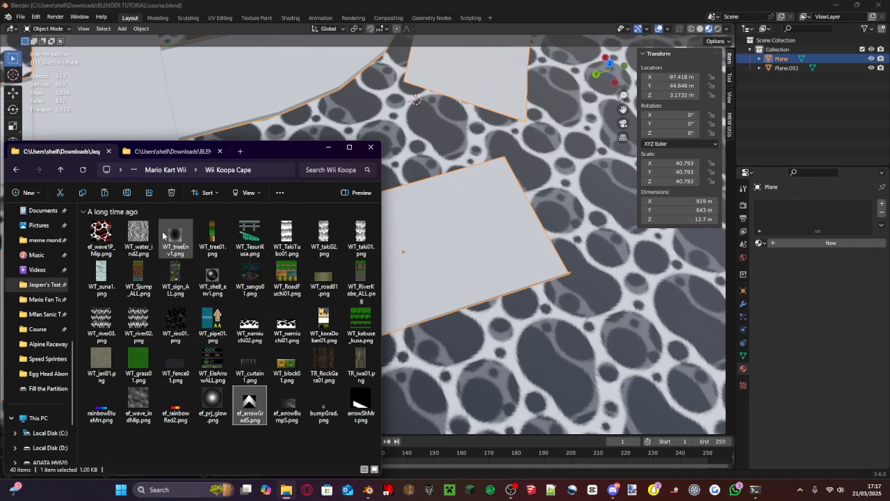
{"action": "key", "text": "ctrl+c"}
{"action": "left_click", "coordinate": [159, 151]}
{"action": "left_click", "coordinate": [199, 361]}
{"action": "key", "text": "ctrl+v"}
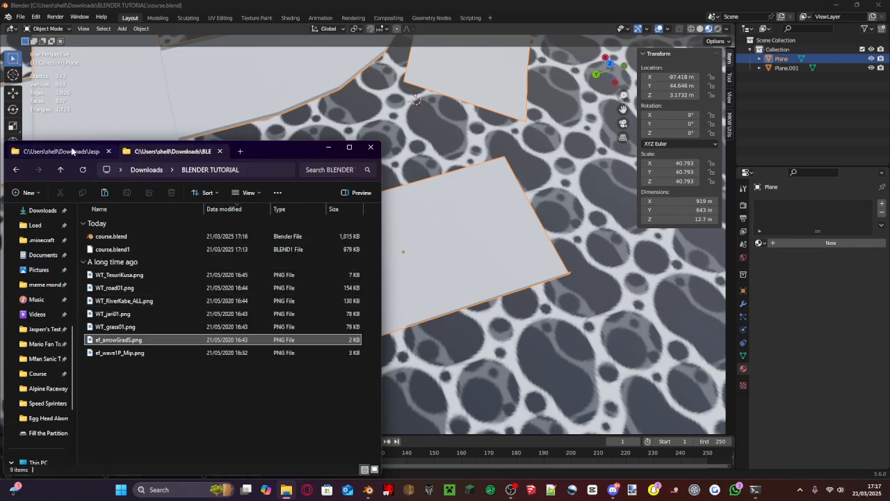
- Copy arrowShMrr.png from the Wii Koopa Cape folder into the BLENDER TUTORIAL folder
{"action": "left_click", "coordinate": [70, 149]}
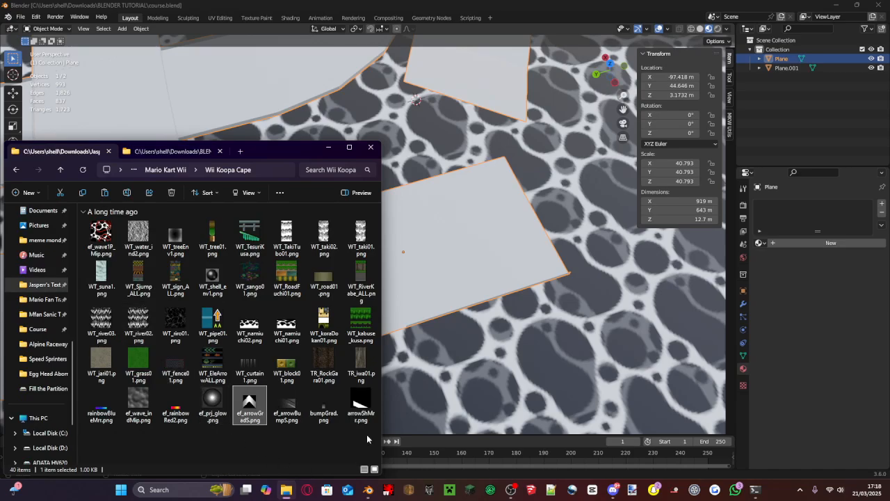
{"action": "left_click", "coordinate": [366, 404]}
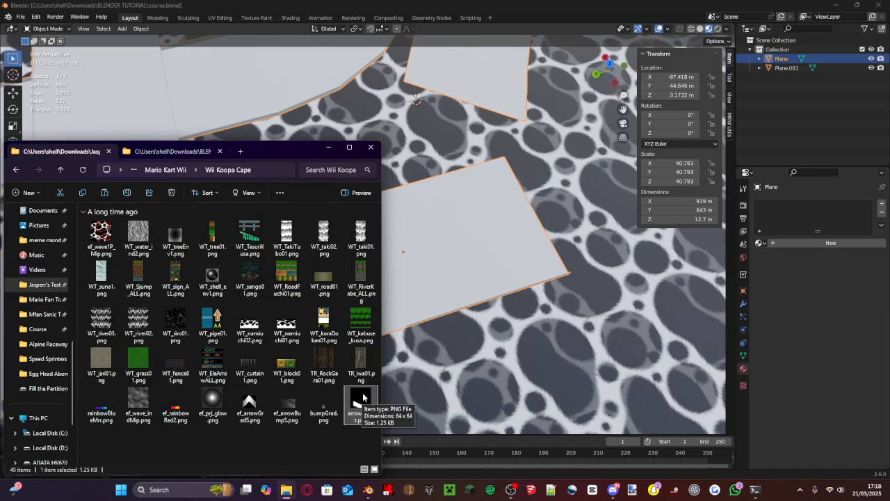
{"action": "left_click", "coordinate": [160, 154]}
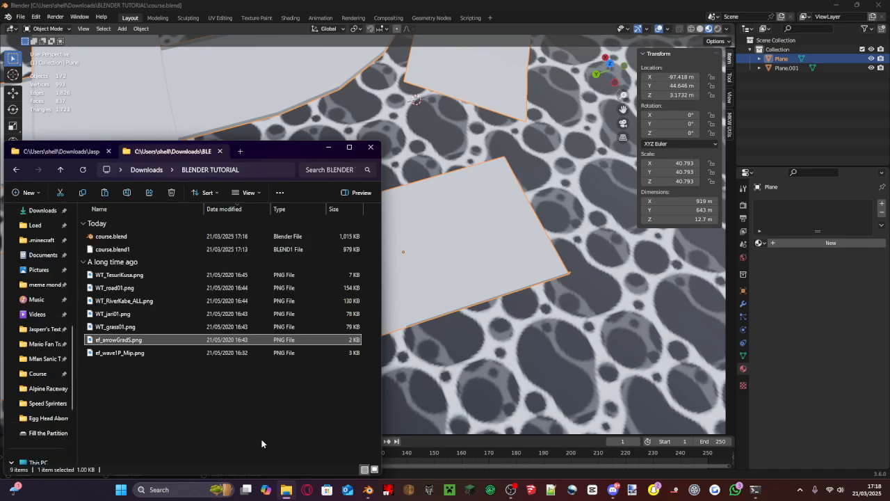
- Switch to Blender and give the road object a new material with the WT_road01.png image texture as its base color
{"action": "middle_click_drag", "start_coordinate": [459, 363], "coordinate": [474, 288]}
{"action": "scroll", "coordinate": [463, 341], "scroll_direction": "down", "scroll_amount": 8}
{"action": "scroll", "coordinate": [487, 282], "scroll_direction": "up", "scroll_amount": 5}
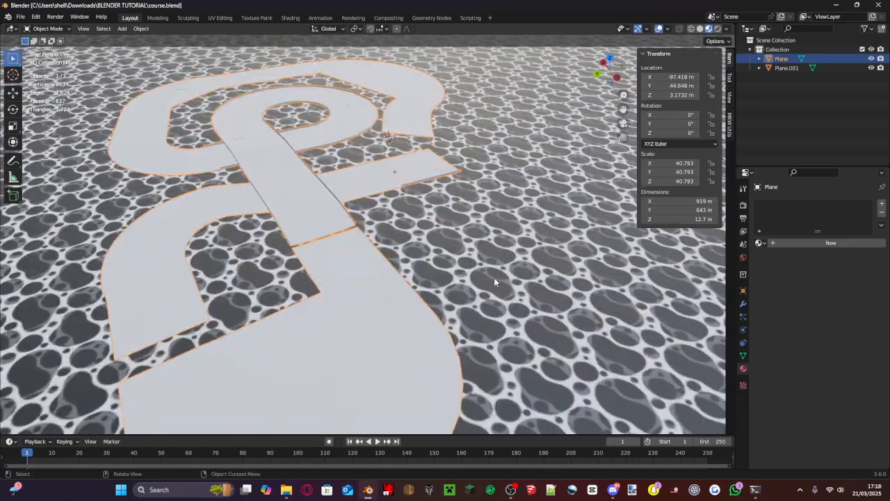
{"action": "scroll", "coordinate": [501, 275], "scroll_direction": "down", "scroll_amount": 4}
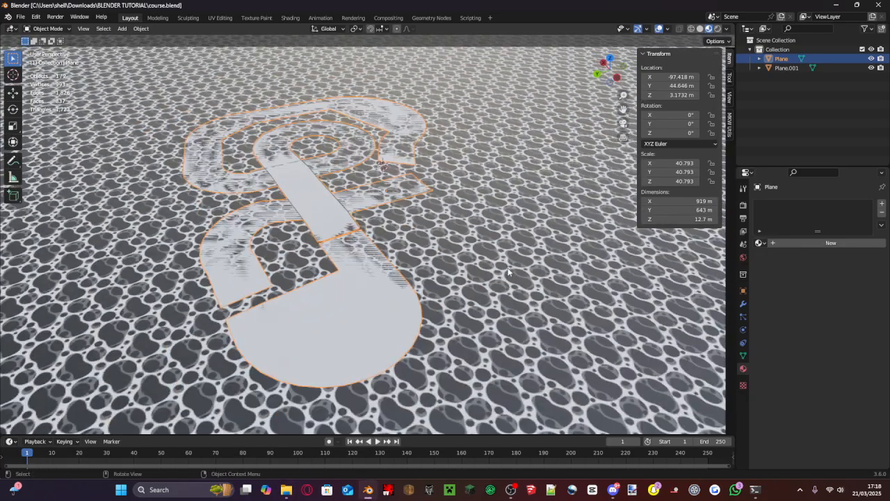
{"action": "left_click", "coordinate": [807, 243]}
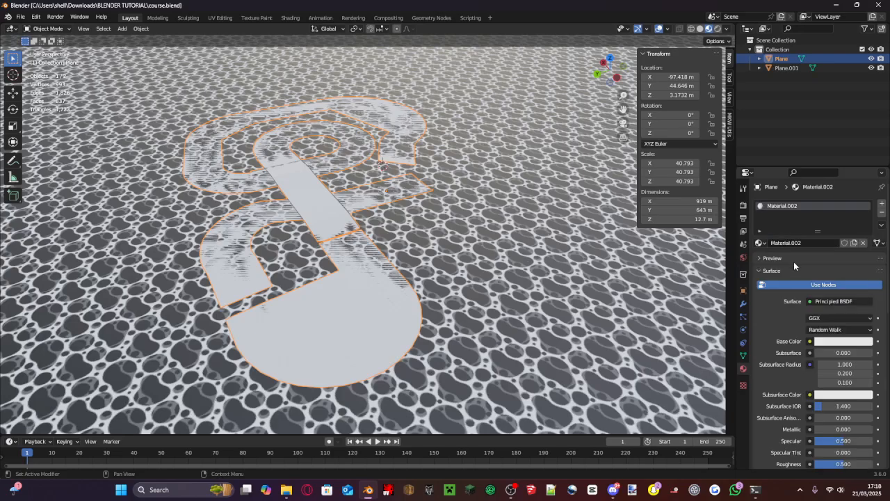
{"action": "left_click", "coordinate": [809, 342]}
{"action": "left_click", "coordinate": [621, 261]}
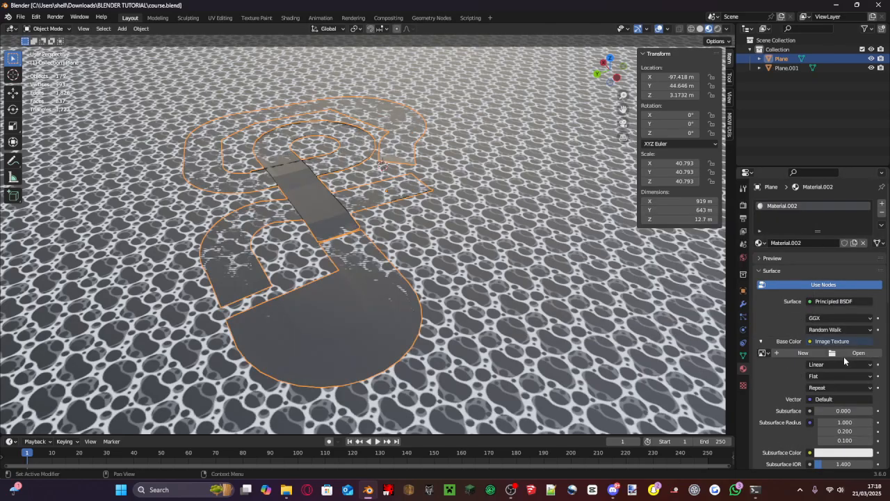
{"action": "left_click", "coordinate": [845, 354]}
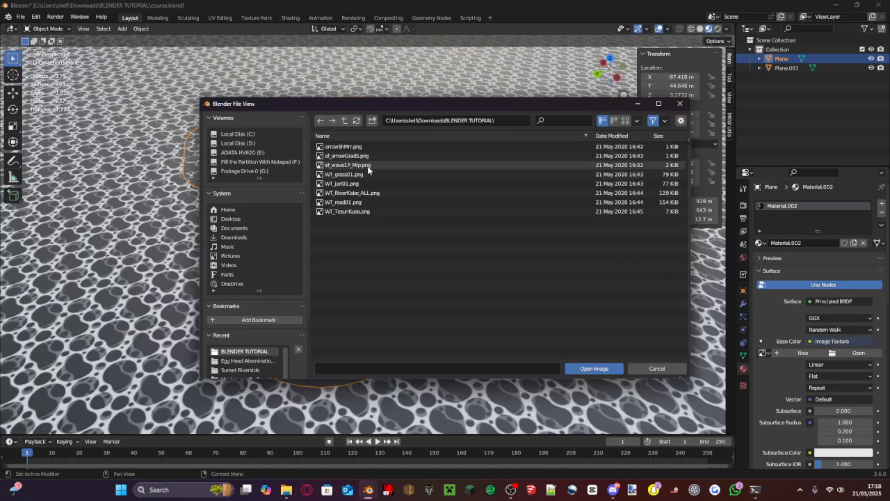
{"action": "double_click", "coordinate": [354, 204]}
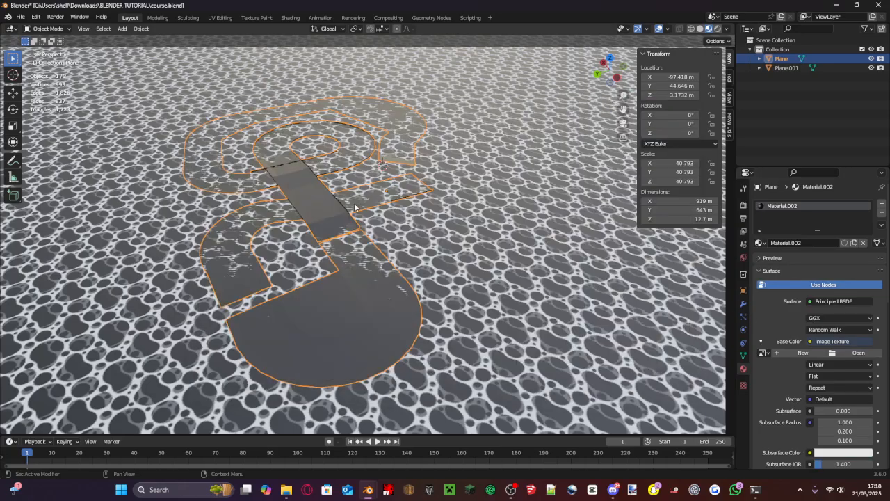
- Examine how the road texture runs along the straights, bends and overpass of the track
{"action": "scroll", "coordinate": [354, 205], "scroll_direction": "up", "scroll_amount": 4}
{"action": "middle_click_drag", "start_coordinate": [355, 206], "coordinate": [334, 217]}
{"action": "middle_click_drag", "start_coordinate": [236, 218], "coordinate": [185, 256]}
{"action": "scroll", "coordinate": [402, 255], "scroll_direction": "up", "scroll_amount": 3}
{"action": "scroll", "coordinate": [404, 254], "scroll_direction": "down", "scroll_amount": 3}
{"action": "middle_click_drag", "start_coordinate": [403, 254], "coordinate": [422, 432]}
{"action": "scroll", "coordinate": [397, 228], "scroll_direction": "down", "scroll_amount": 4}
{"action": "scroll", "coordinate": [435, 231], "scroll_direction": "up", "scroll_amount": 6}
{"action": "scroll", "coordinate": [436, 232], "scroll_direction": "down", "scroll_amount": 4}
{"action": "scroll", "coordinate": [436, 233], "scroll_direction": "up", "scroll_amount": 2}
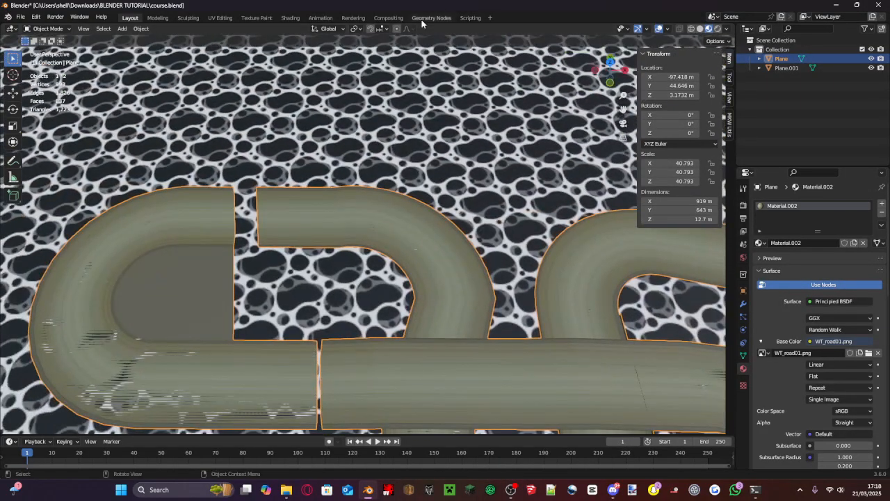
{"action": "scroll", "coordinate": [458, 274], "scroll_direction": "up", "scroll_amount": 3}
{"action": "scroll", "coordinate": [459, 274], "scroll_direction": "up", "scroll_amount": 3}
{"action": "scroll", "coordinate": [439, 241], "scroll_direction": "down", "scroll_amount": 8}
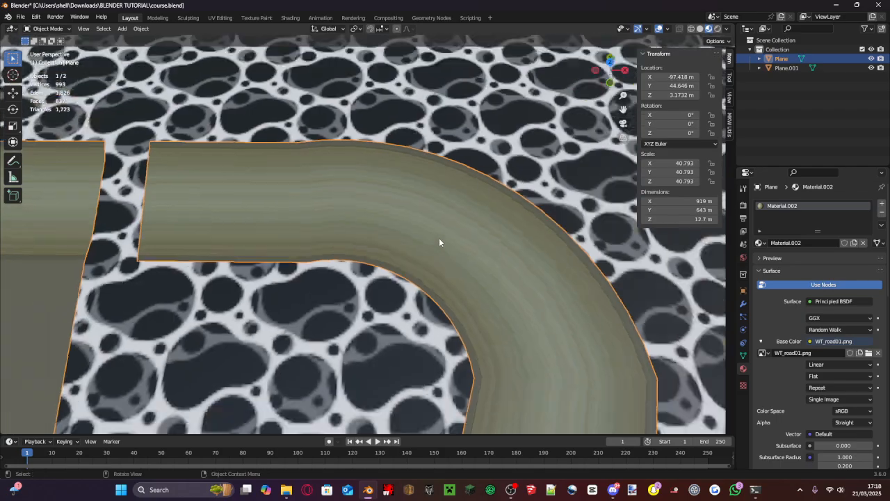
- Put the road mesh into Edit Mode with face selection active
{"action": "key", "text": "Tab"}
{"action": "scroll", "coordinate": [428, 243], "scroll_direction": "down", "scroll_amount": 2}
{"action": "scroll", "coordinate": [423, 221], "scroll_direction": "up", "scroll_amount": 8}
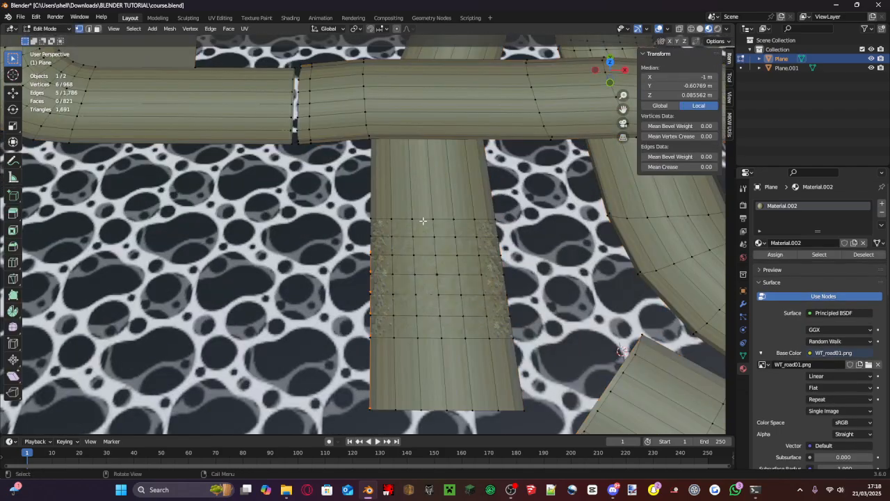
{"action": "left_click", "coordinate": [97, 29]}
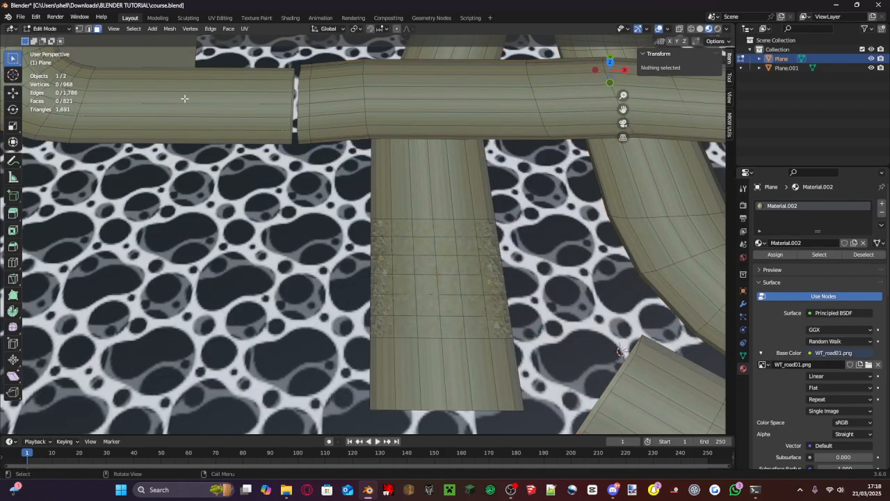
- Select the faces of the straight road stretch that passes beneath the overpass, using the top view
{"action": "left_click", "coordinate": [610, 62]}
{"action": "middle_click_drag", "start_coordinate": [492, 278], "coordinate": [457, 207], "text": "shift"}
{"action": "scroll", "coordinate": [444, 354], "scroll_direction": "up", "scroll_amount": 1}
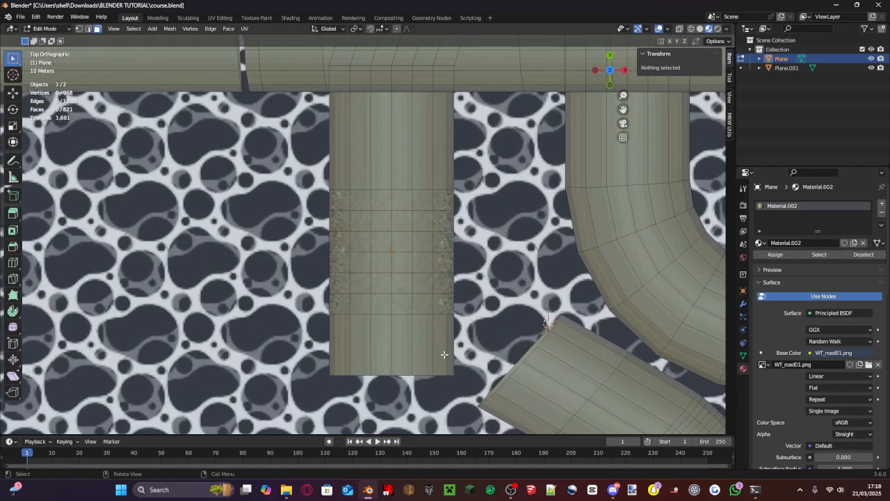
{"action": "left_click_drag", "start_coordinate": [457, 373], "coordinate": [333, 101]}
{"action": "middle_click_drag", "start_coordinate": [352, 113], "coordinate": [480, 228], "text": "shift"}
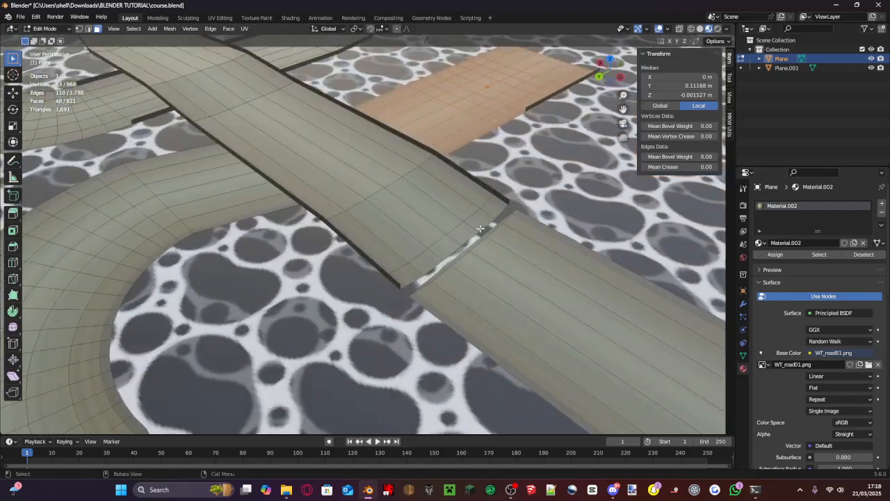
{"action": "left_click_drag", "start_coordinate": [232, 224], "coordinate": [199, 203], "text": "shift"}
{"action": "scroll", "coordinate": [201, 202], "scroll_direction": "down", "scroll_amount": 5}
{"action": "scroll", "coordinate": [200, 202], "scroll_direction": "down", "scroll_amount": 7}
{"action": "scroll", "coordinate": [201, 201], "scroll_direction": "up", "scroll_amount": 7}
{"action": "middle_click_drag", "start_coordinate": [201, 203], "coordinate": [252, 203]}
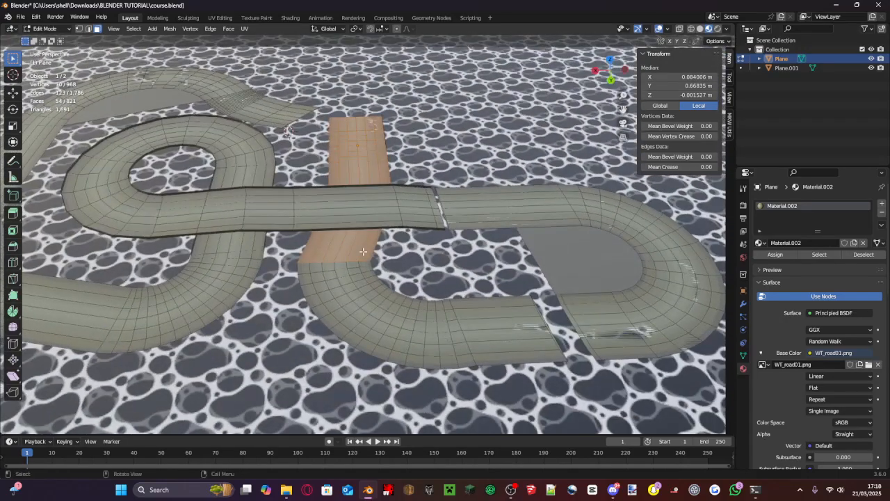
- Add the adjoining bend and the near part of the end hairpin to the face selection and return to Object Mode
{"action": "left_click_drag", "start_coordinate": [408, 370], "coordinate": [315, 258], "text": "shift"}
{"action": "left_click_drag", "start_coordinate": [569, 369], "coordinate": [417, 291], "text": "shift"}
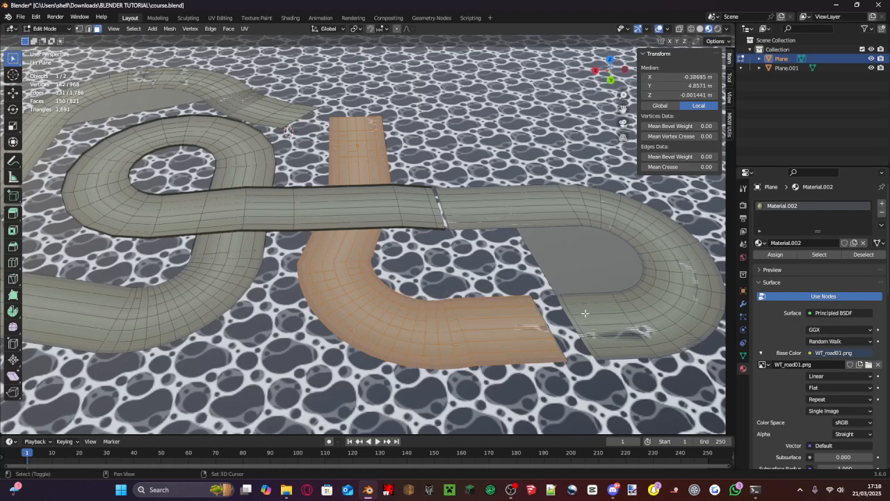
{"action": "left_click", "coordinate": [612, 60]}
{"action": "middle_click_drag", "start_coordinate": [515, 195], "coordinate": [667, 225], "text": "shift"}
{"action": "left_click_drag", "start_coordinate": [214, 60], "coordinate": [367, 152], "text": "shift"}
{"action": "left_click", "coordinate": [50, 30]}
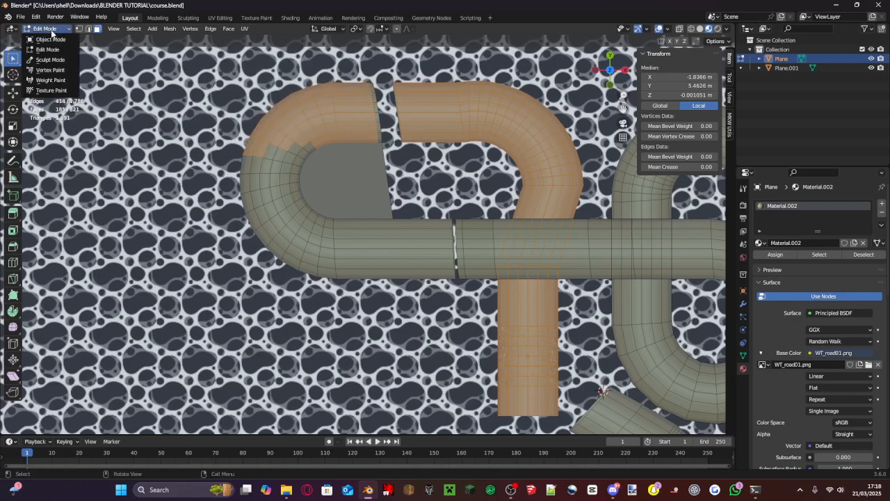
{"action": "left_click", "coordinate": [51, 39]}
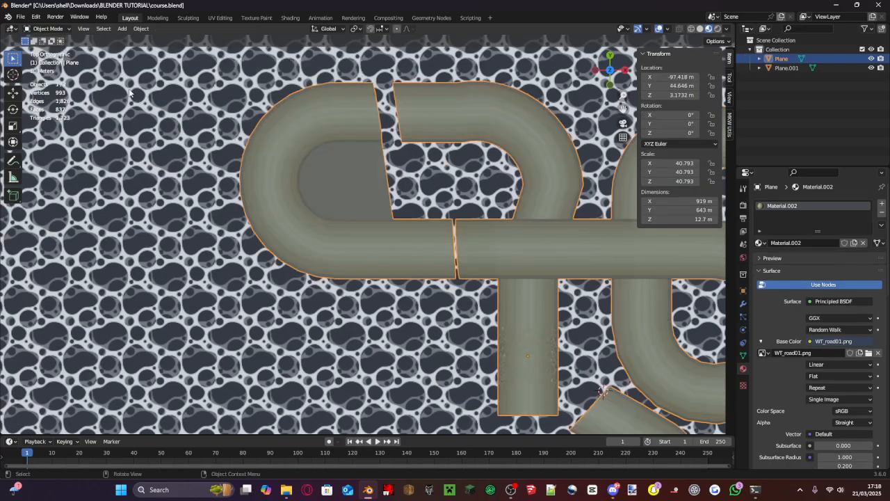
- Add a second material to the road object with the WT_grass01.png image texture as its base color
{"action": "left_click", "coordinate": [881, 202]}
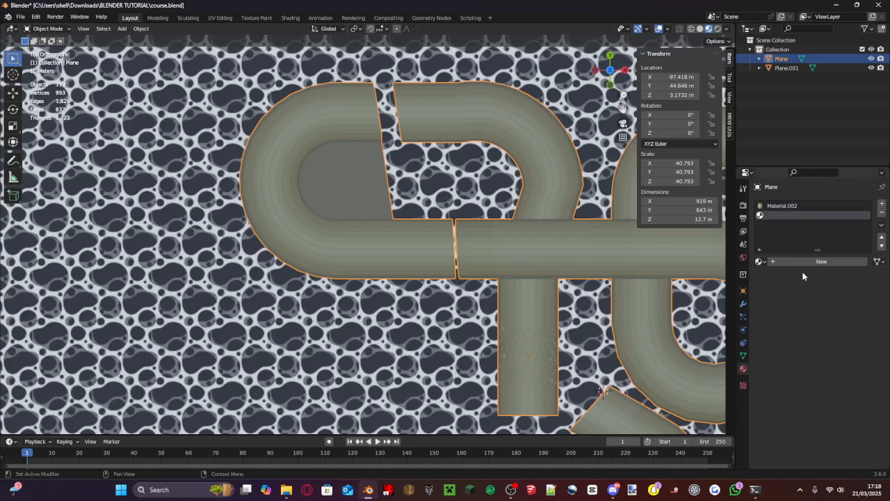
{"action": "left_click", "coordinate": [800, 263]}
{"action": "left_click", "coordinate": [808, 360]}
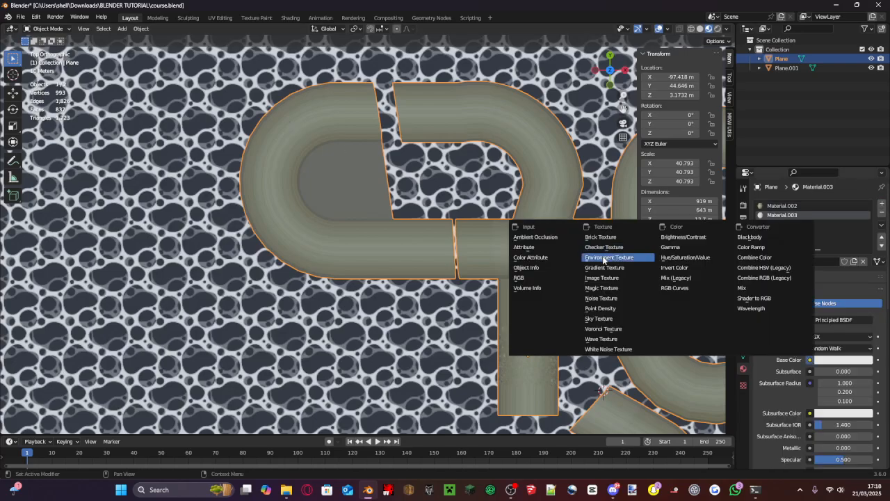
{"action": "left_click", "coordinate": [606, 259]}
{"action": "left_click", "coordinate": [839, 372]}
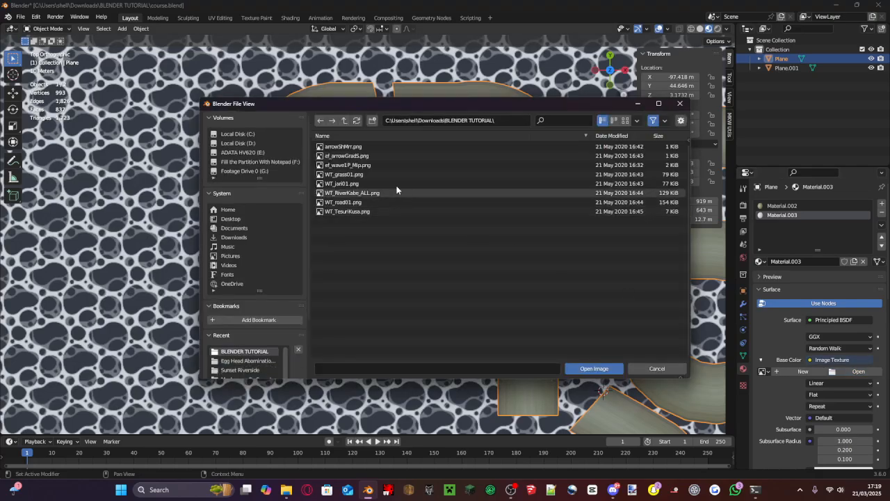
{"action": "double_click", "coordinate": [354, 173]}
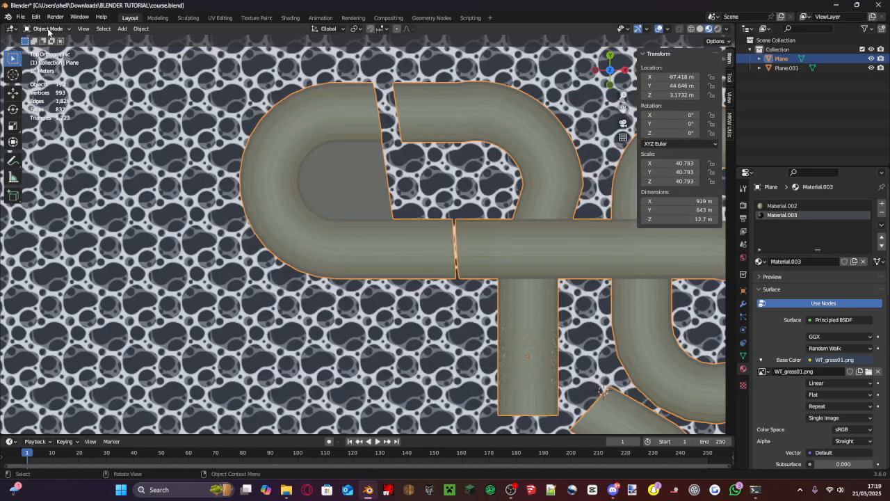
- Assign the grass material to the flat infield face inside the hairpin bend
{"action": "left_click", "coordinate": [48, 28]}
{"action": "left_click", "coordinate": [75, 38]}
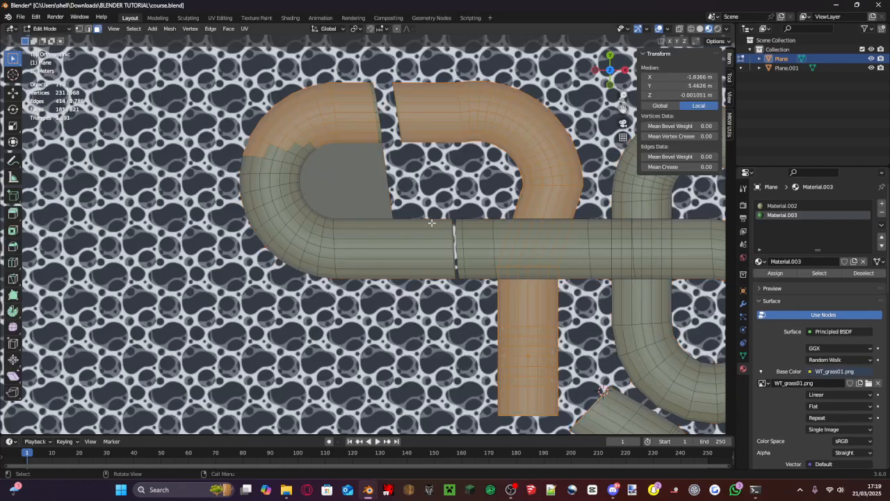
{"action": "left_click", "coordinate": [362, 195]}
{"action": "scroll", "coordinate": [372, 195], "scroll_direction": "up", "scroll_amount": 3}
{"action": "left_click", "coordinate": [824, 217]}
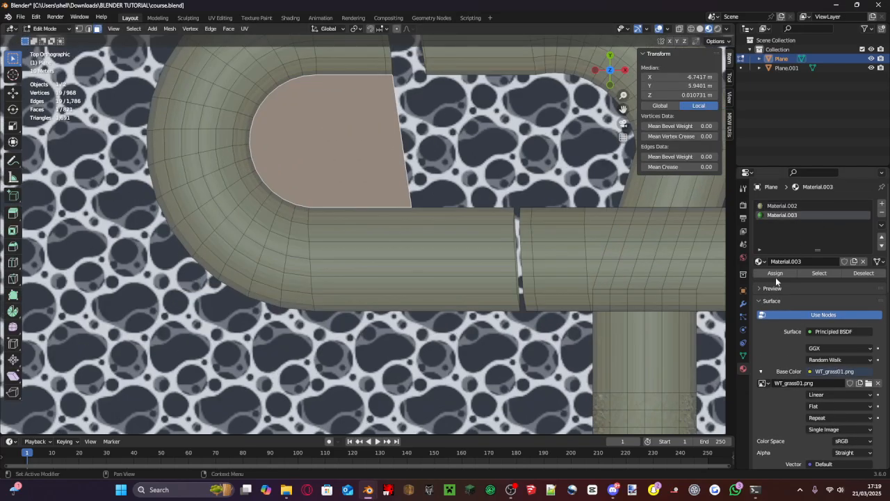
{"action": "left_click", "coordinate": [774, 274]}
- Unwrap the UVs of the grass infield face
{"action": "scroll", "coordinate": [293, 153], "scroll_direction": "down", "scroll_amount": 2}
{"action": "scroll", "coordinate": [312, 147], "scroll_direction": "up", "scroll_amount": 5}
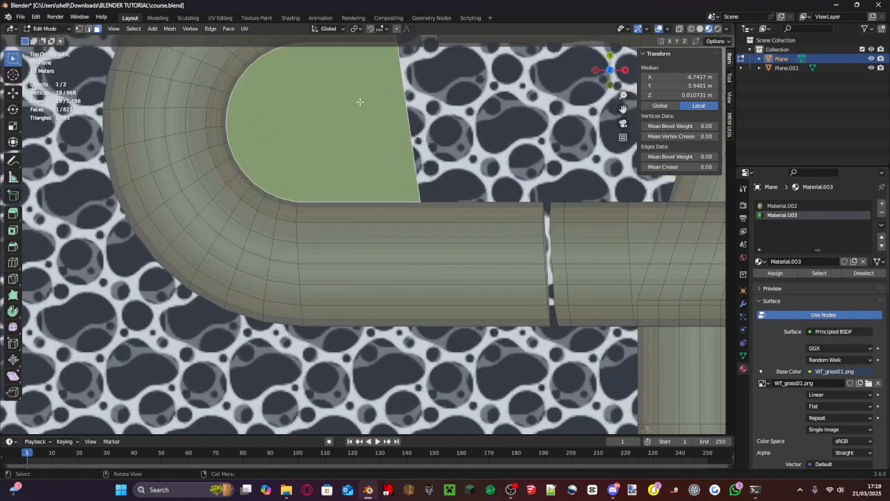
{"action": "scroll", "coordinate": [426, 207], "scroll_direction": "down", "scroll_amount": 5}
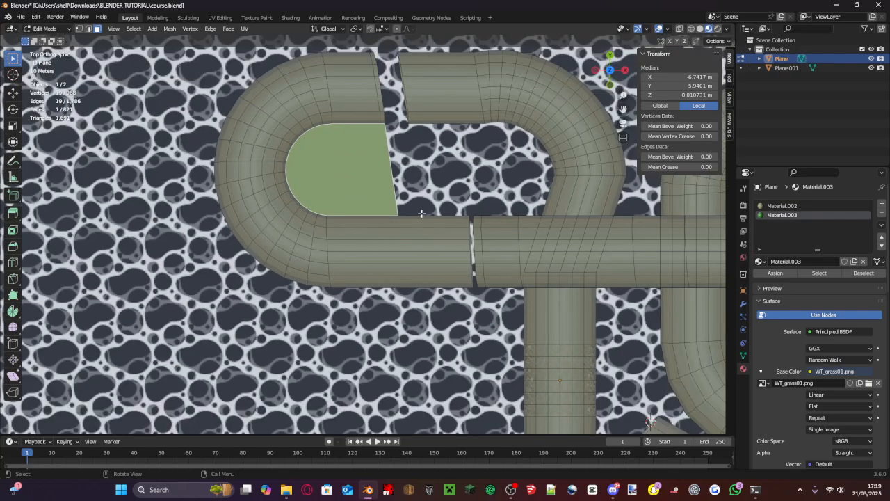
{"action": "key", "text": "u"}
{"action": "left_click", "coordinate": [422, 216]}
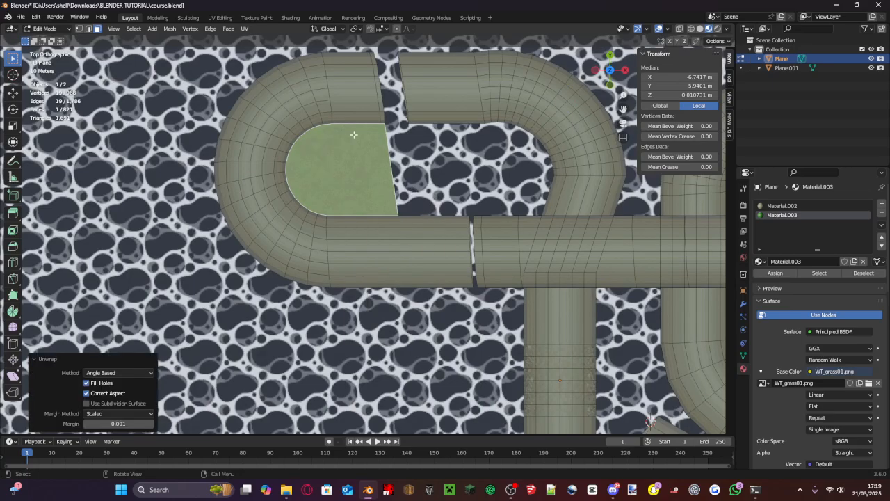
- Scale up the infield face's UV island in the UV Editing workspace so the grass texture tiles more densely
{"action": "left_click", "coordinate": [186, 18]}
{"action": "left_click", "coordinate": [219, 17]}
{"action": "scroll", "coordinate": [163, 284], "scroll_direction": "down", "scroll_amount": 3}
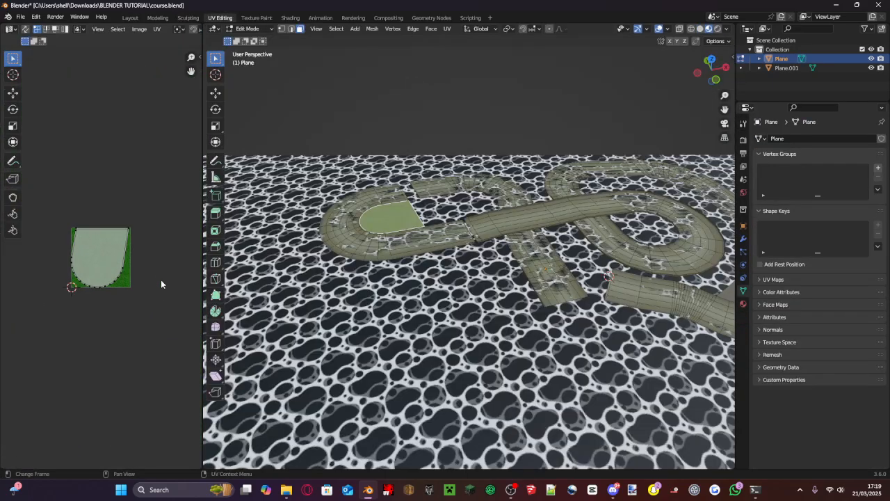
{"action": "left_click_drag", "start_coordinate": [163, 299], "coordinate": [62, 186]}
{"action": "key", "text": "s"}
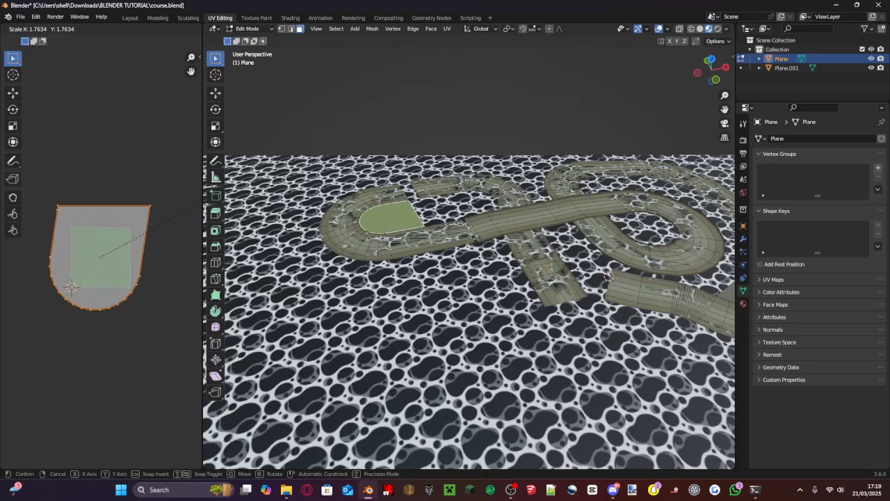
{"action": "left_click", "coordinate": [184, 178]}
{"action": "scroll", "coordinate": [185, 178], "scroll_direction": "up", "scroll_amount": 2}
- Return to the Layout workspace and select the outer boundary edges of the hairpin bend around the grass infield in edge-select mode
{"action": "scroll", "coordinate": [373, 169], "scroll_direction": "up", "scroll_amount": 8}
{"action": "middle_click_drag", "start_coordinate": [422, 198], "coordinate": [244, 341], "text": "shift"}
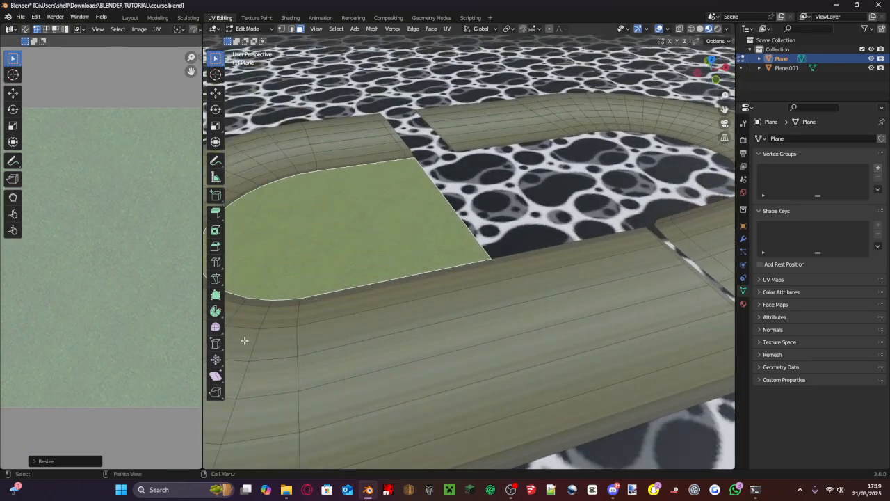
{"action": "left_click", "coordinate": [131, 20]}
{"action": "scroll", "coordinate": [351, 135], "scroll_direction": "up", "scroll_amount": 1}
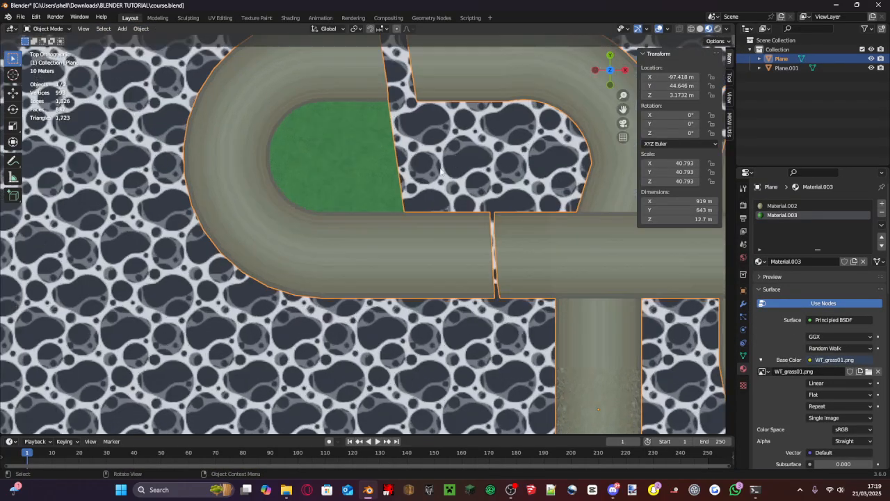
{"action": "key", "text": "Tab"}
{"action": "middle_click_drag", "start_coordinate": [433, 140], "coordinate": [351, 195]}
{"action": "left_click", "coordinate": [88, 29]}
{"action": "left_click", "coordinate": [350, 197]}
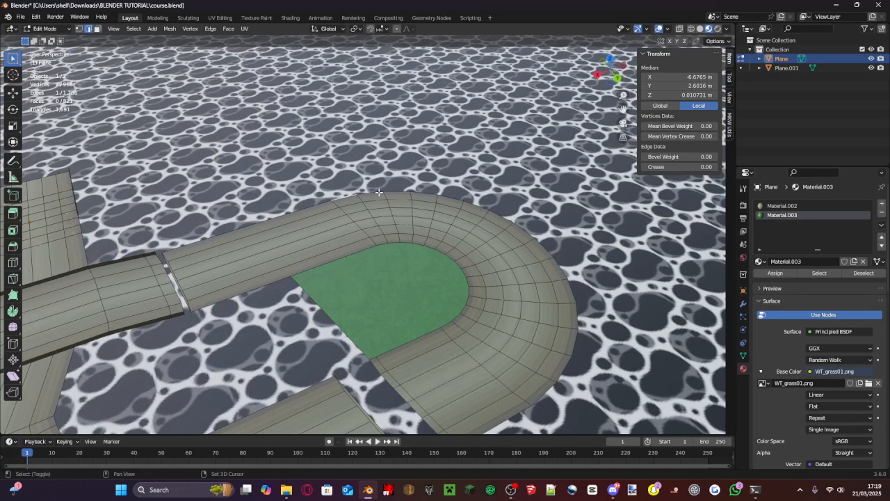
{"action": "left_click", "coordinate": [379, 192], "text": "shift"}
{"action": "left_click", "coordinate": [401, 188], "text": "shift"}
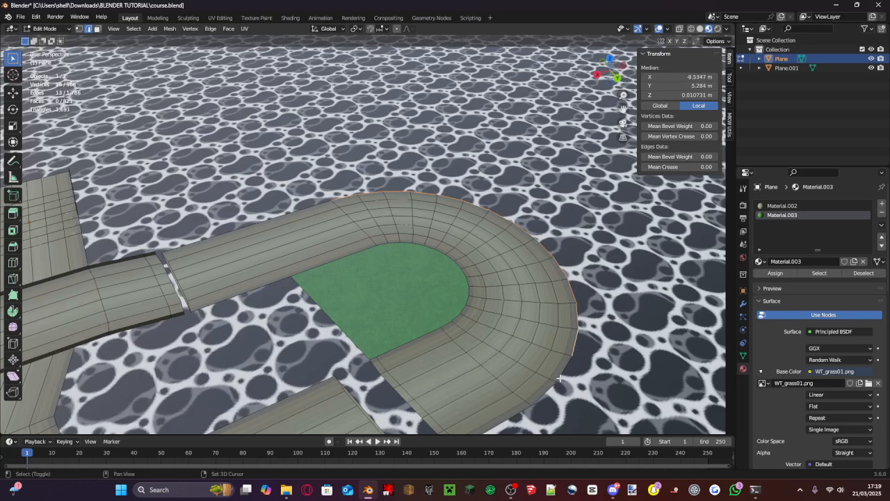
- Extrude the selected outer boundary edges of the hairpin bend about 4.54 m straight up to form a wall
{"action": "middle_click_drag", "start_coordinate": [550, 388], "coordinate": [560, 330]}
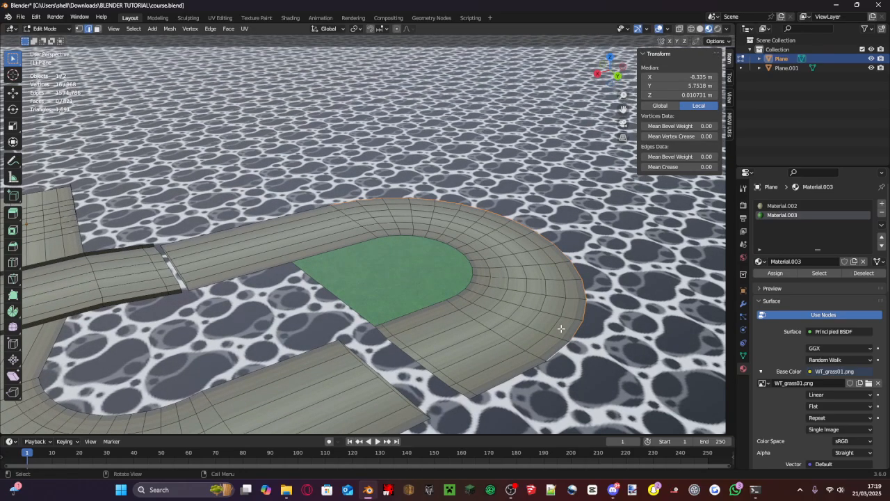
{"action": "key", "text": "g"}
{"action": "key", "text": "z"}
{"action": "left_click", "coordinate": [562, 323]}
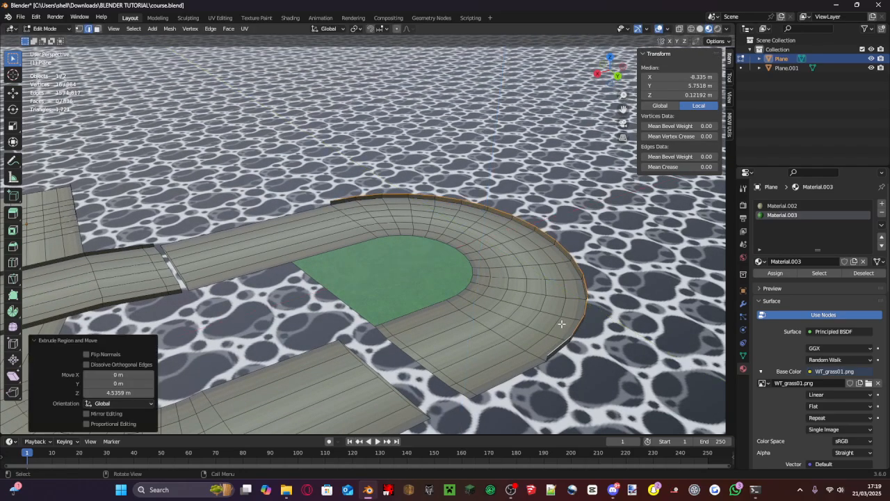
- Lower the wall's top edges by about 0.51 m along Z and save course.blend
{"action": "middle_click_drag", "start_coordinate": [414, 252], "coordinate": [427, 225]}
{"action": "scroll", "coordinate": [428, 223], "scroll_direction": "up", "scroll_amount": 3}
{"action": "middle_click_drag", "start_coordinate": [460, 181], "coordinate": [441, 140]}
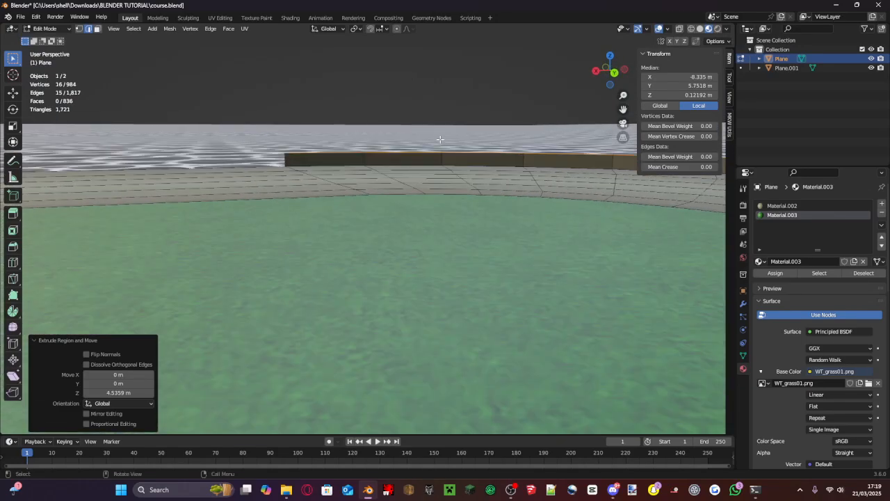
{"action": "key", "text": "g"}
{"action": "key", "text": "x"}
{"action": "key", "text": "z"}
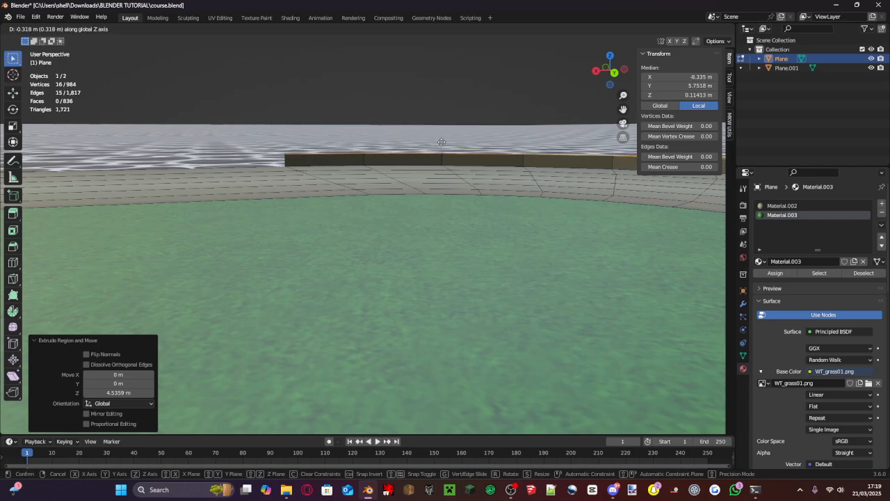
{"action": "left_click", "coordinate": [442, 144]}
{"action": "scroll", "coordinate": [441, 149], "scroll_direction": "down", "scroll_amount": 4}
{"action": "scroll", "coordinate": [442, 150], "scroll_direction": "down", "scroll_amount": 4}
{"action": "key", "text": "ctrl+s"}
{"action": "scroll", "coordinate": [442, 150], "scroll_direction": "up", "scroll_amount": 4}
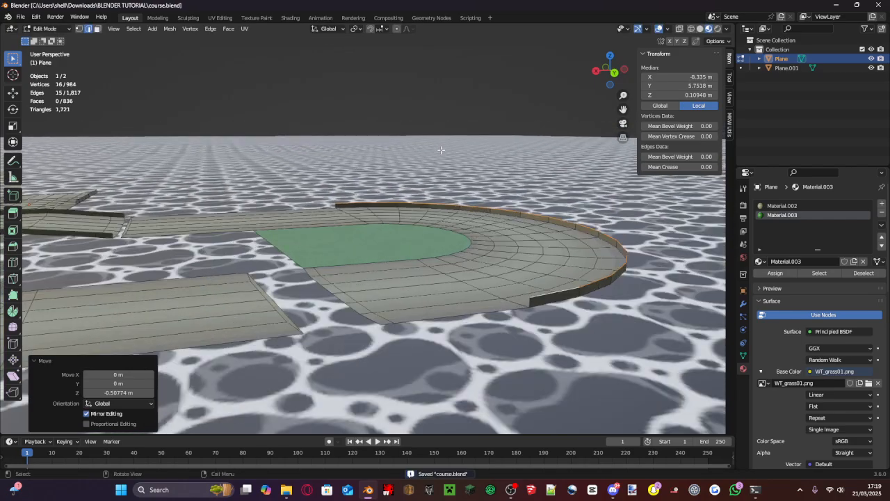
- Add a third material slot to the track object and create a new material in it
{"action": "left_click", "coordinate": [286, 490]}
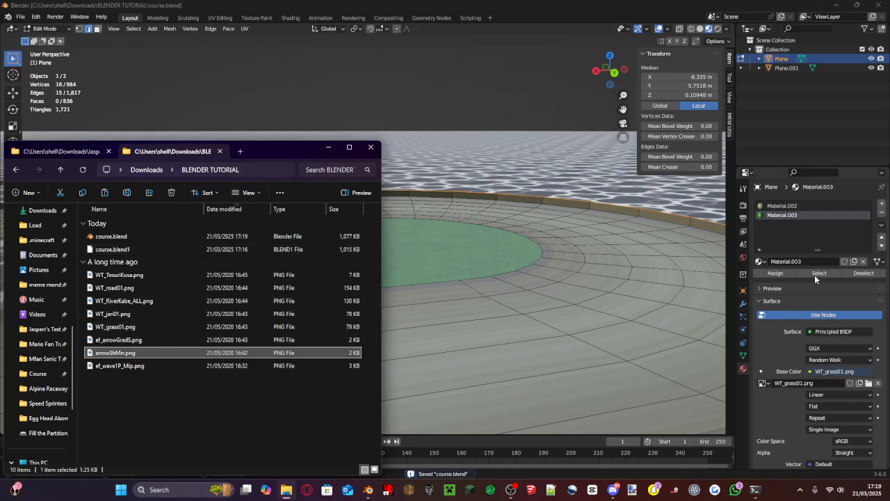
{"action": "left_click", "coordinate": [817, 240]}
{"action": "left_click", "coordinate": [882, 203]}
{"action": "left_click", "coordinate": [835, 262]}
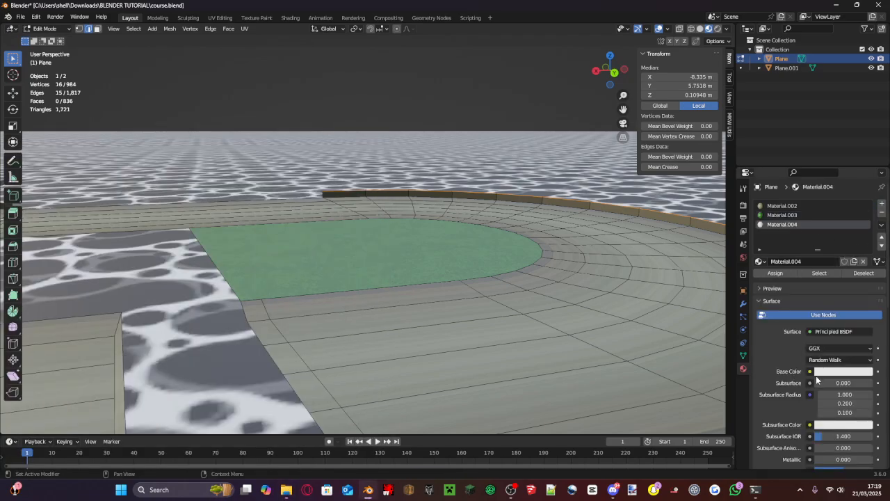
- Set the new material's base color to an image texture and load arrowShMrr.png from the BLENDER TUTORIAL folder
{"action": "left_click", "coordinate": [811, 371]}
{"action": "left_click", "coordinate": [612, 290]}
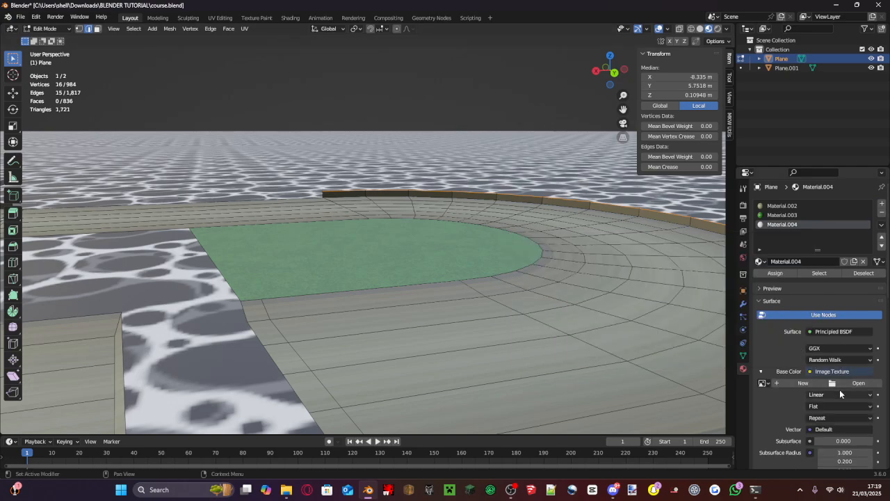
{"action": "left_click", "coordinate": [841, 375]}
{"action": "left_click", "coordinate": [843, 383]}
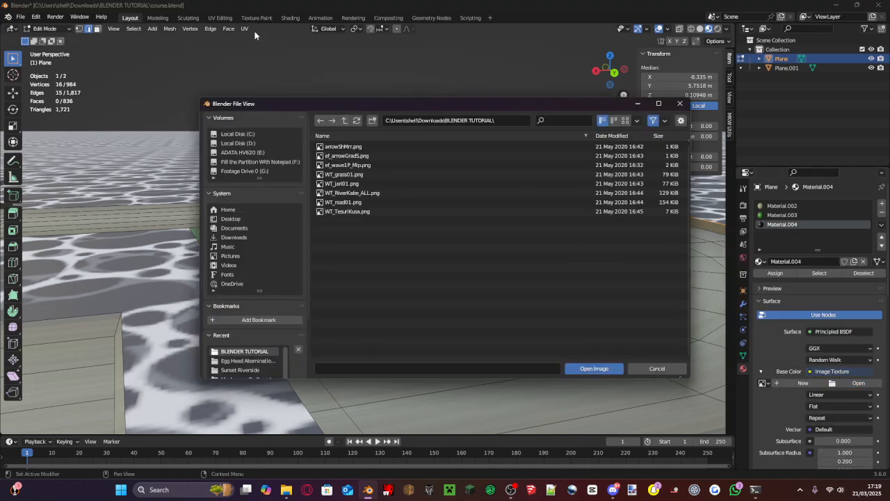
{"action": "double_click", "coordinate": [348, 147]}
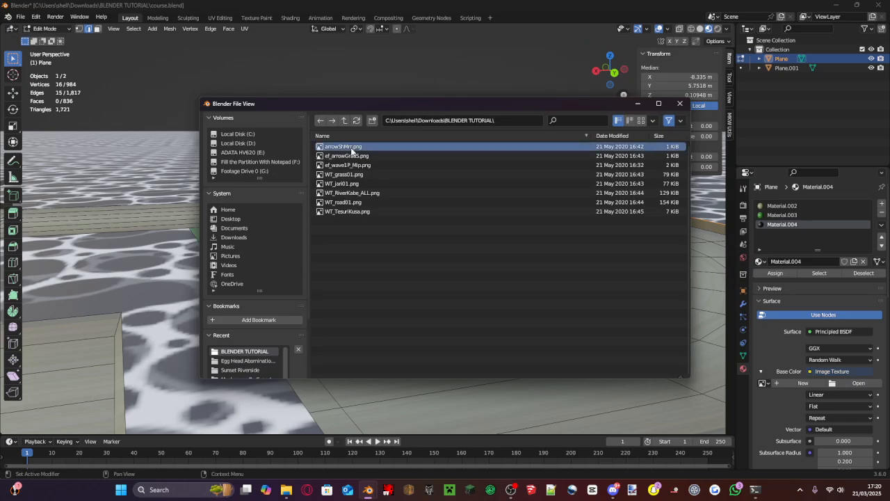
- Select every wall face around the outside of the hairpin bend in face-select mode and assign the arrowShMrr.png material to them
{"action": "left_click", "coordinate": [97, 28]}
{"action": "left_click_drag", "start_coordinate": [396, 164], "coordinate": [342, 190]}
{"action": "middle_click_drag", "start_coordinate": [343, 191], "coordinate": [526, 197]}
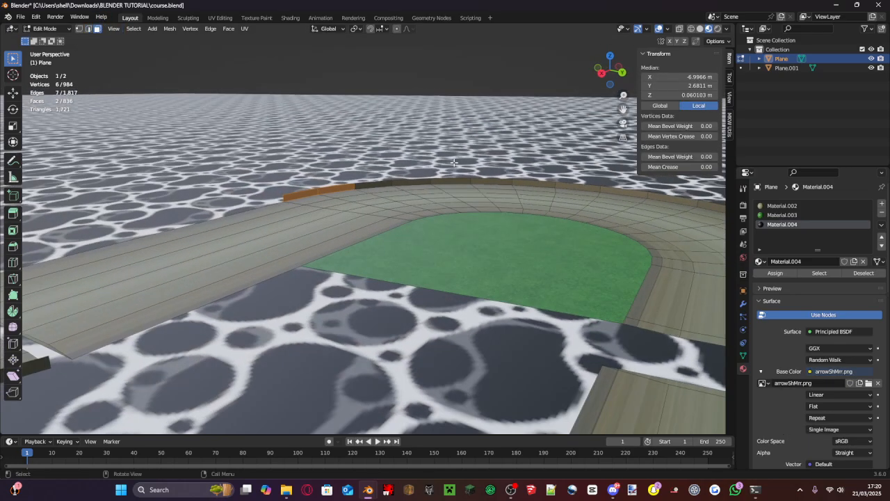
{"action": "left_click", "coordinate": [408, 182], "text": "shift"}
{"action": "left_click", "coordinate": [382, 185], "text": "shift"}
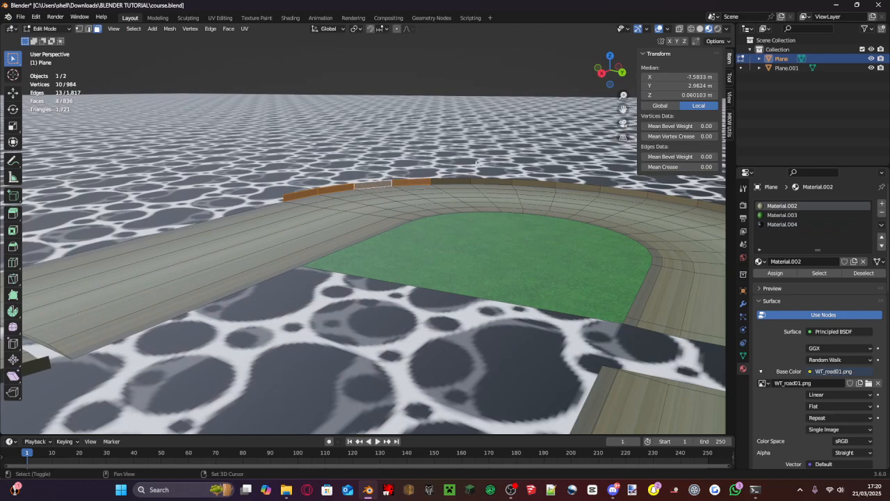
{"action": "left_click", "coordinate": [457, 181], "text": "shift"}
{"action": "left_click", "coordinate": [487, 180], "text": "shift"}
{"action": "left_click", "coordinate": [522, 185], "text": "shift"}
{"action": "middle_click_drag", "start_coordinate": [522, 185], "coordinate": [460, 181]}
{"action": "left_click", "coordinate": [459, 188], "text": "shift"}
{"action": "left_click", "coordinate": [458, 196], "text": "shift"}
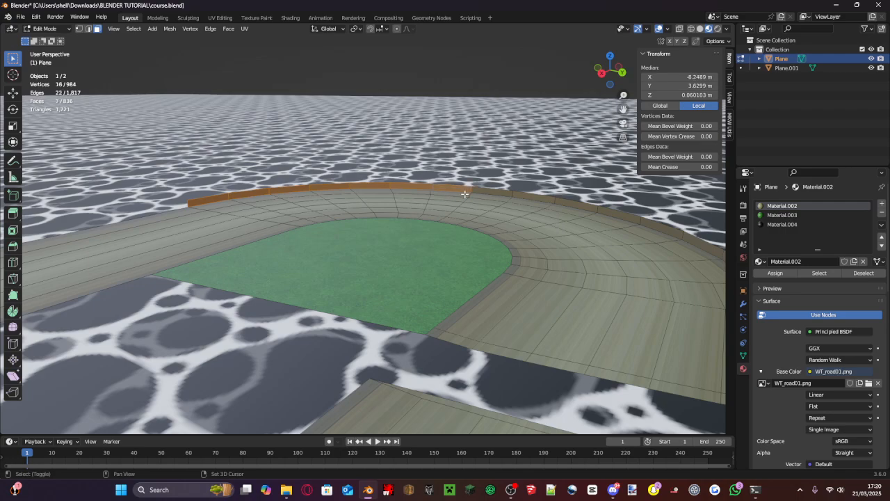
{"action": "left_click", "coordinate": [523, 196], "text": "shift"}
{"action": "left_click", "coordinate": [592, 209], "text": "shift"}
{"action": "left_click", "coordinate": [631, 218], "text": "shift"}
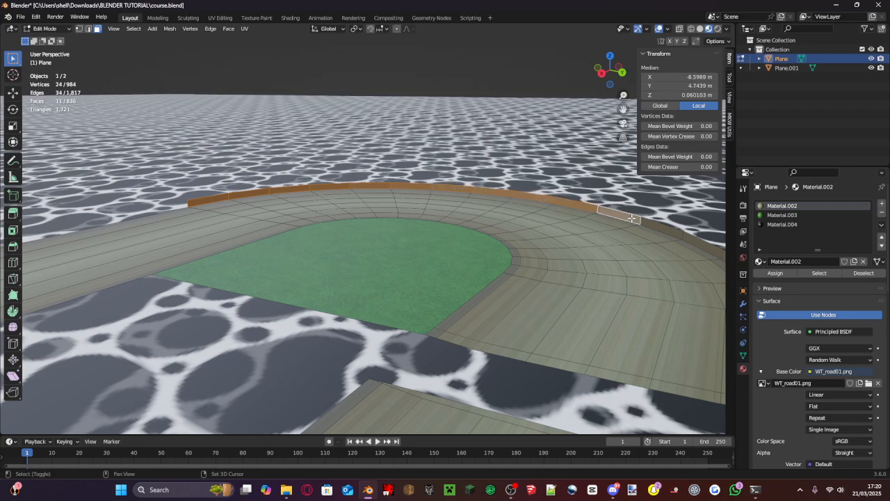
{"action": "middle_click_drag", "start_coordinate": [630, 218], "coordinate": [449, 215]}
{"action": "left_click", "coordinate": [453, 239], "text": "shift"}
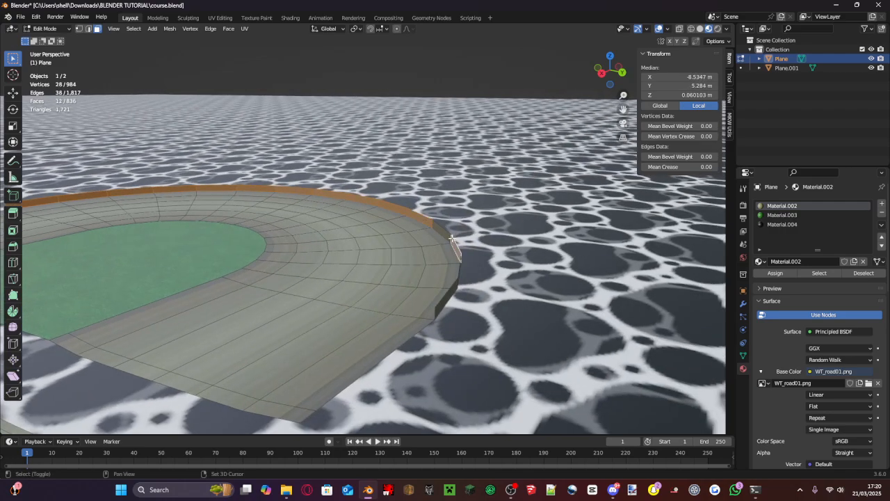
{"action": "middle_click_drag", "start_coordinate": [469, 272], "coordinate": [562, 220]}
{"action": "left_click", "coordinate": [563, 222], "text": "shift"}
{"action": "left_click", "coordinate": [624, 238], "text": "shift"}
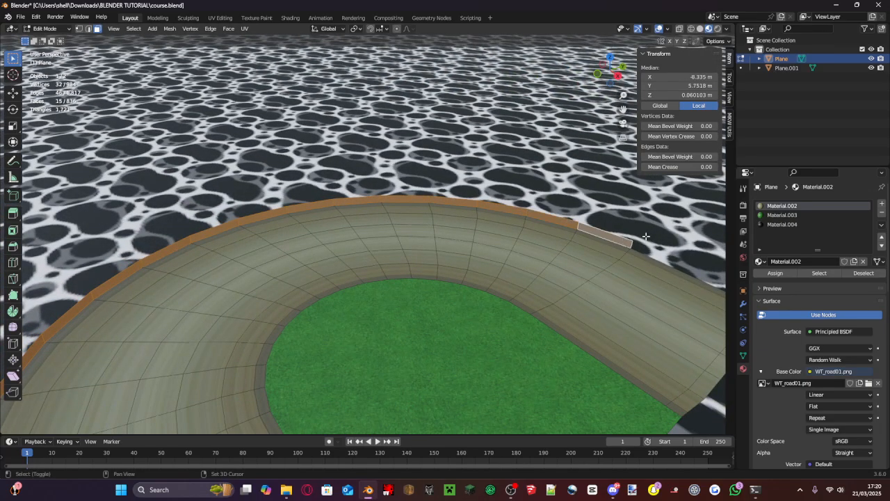
{"action": "left_click", "coordinate": [782, 224]}
{"action": "left_click", "coordinate": [765, 273]}
- Unwrap the UVs of the selected wall faces
{"action": "middle_click_drag", "start_coordinate": [602, 237], "coordinate": [410, 198]}
{"action": "key", "text": "u"}
{"action": "left_click", "coordinate": [561, 213]}
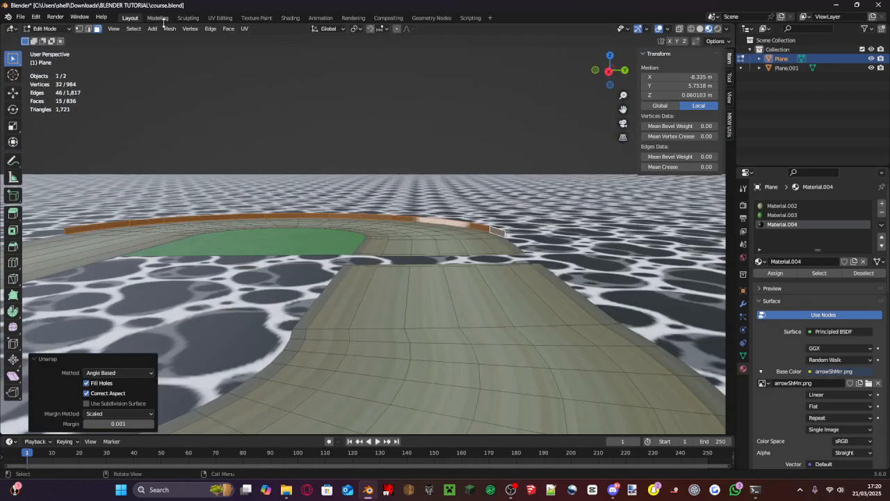
- In the UV Editing workspace, select the wall's entire UV strip and rotate it by 45° so it lies horizontal
{"action": "left_click", "coordinate": [189, 18]}
{"action": "left_click", "coordinate": [220, 18]}
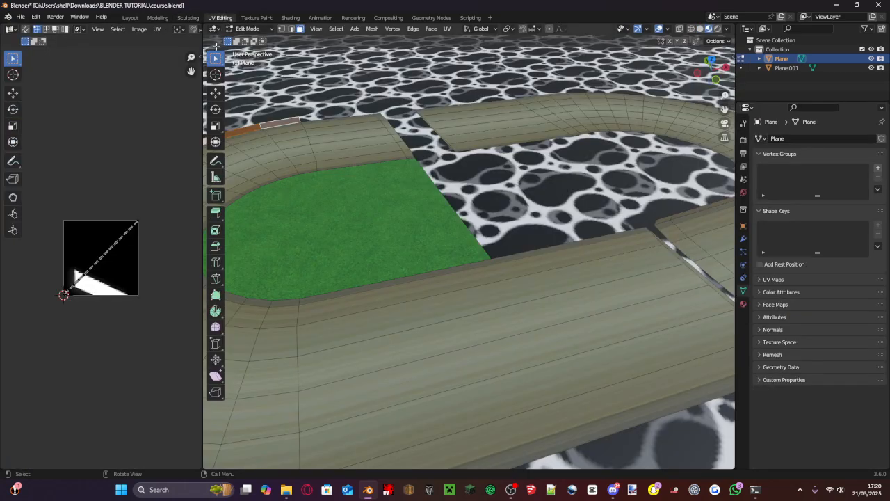
{"action": "scroll", "coordinate": [139, 262], "scroll_direction": "up", "scroll_amount": 4}
{"action": "scroll", "coordinate": [133, 308], "scroll_direction": "down", "scroll_amount": 4}
{"action": "left_click_drag", "start_coordinate": [150, 336], "coordinate": [30, 172]}
{"action": "key", "text": "KP_Decimal"}
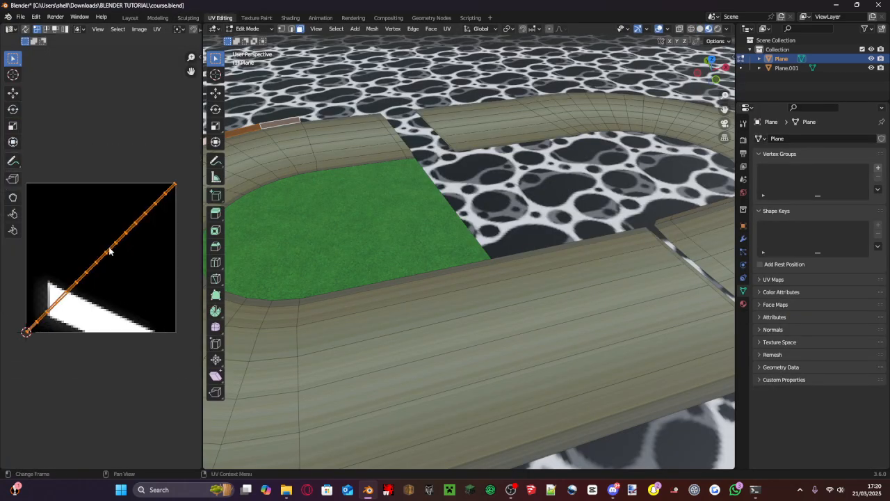
{"action": "key", "text": "r"}
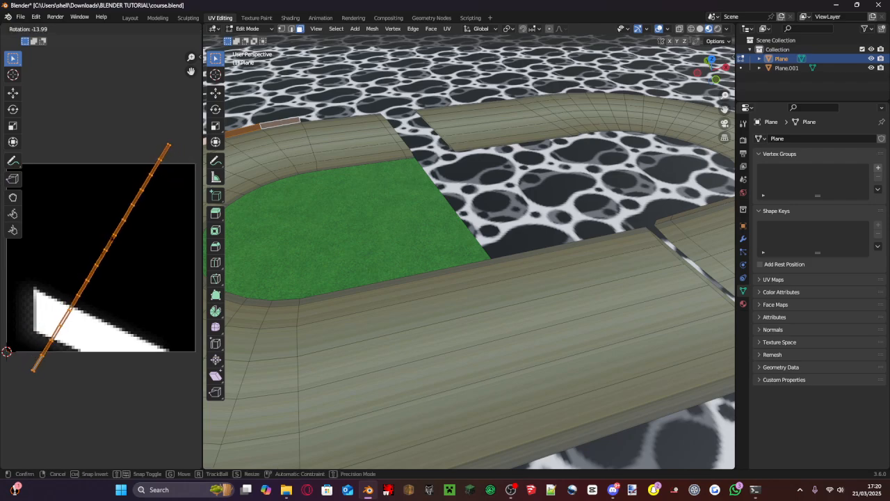
{"action": "left_click", "coordinate": [124, 256]}
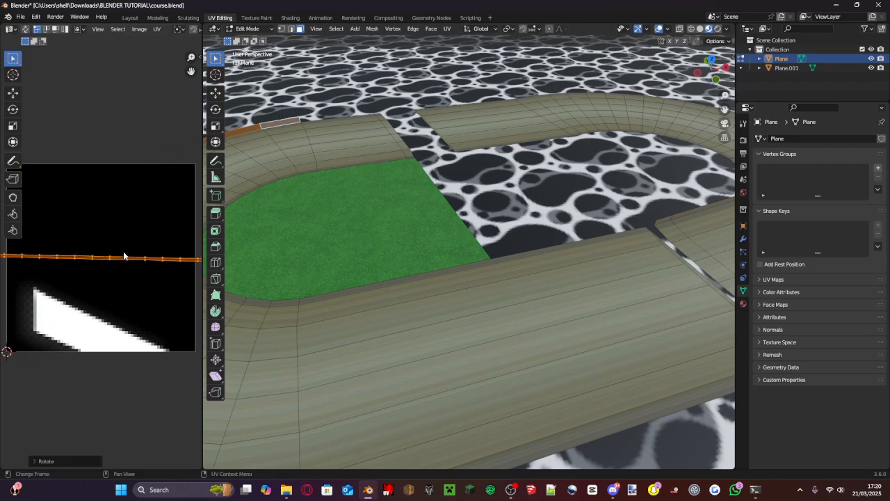
{"action": "left_click", "coordinate": [75, 465]}
{"action": "left_click", "coordinate": [115, 419]}
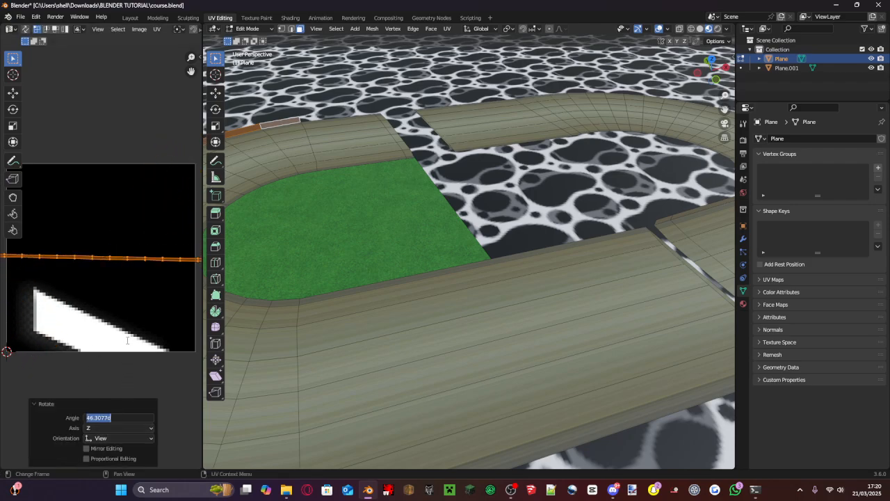
{"action": "key", "text": "Return"}
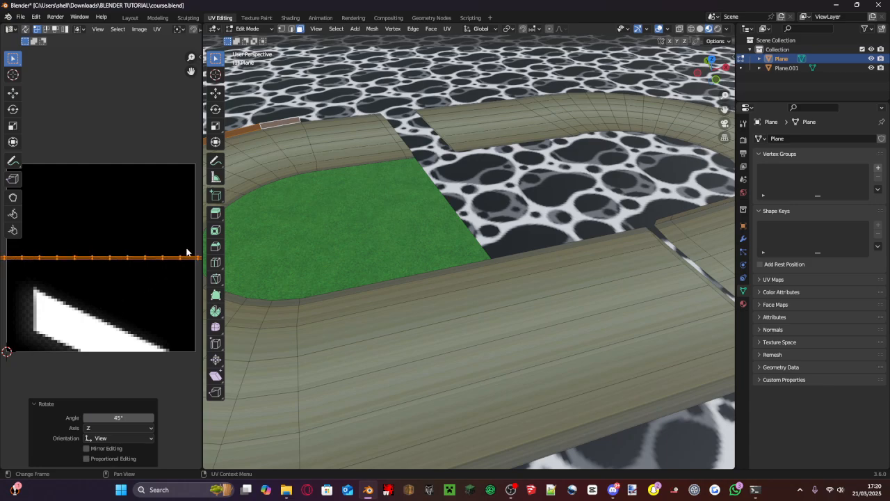
- Scale the wall's UV strip uniformly by about 71.4 so its width matches the height of the arrow texture
{"action": "key", "text": "s"}
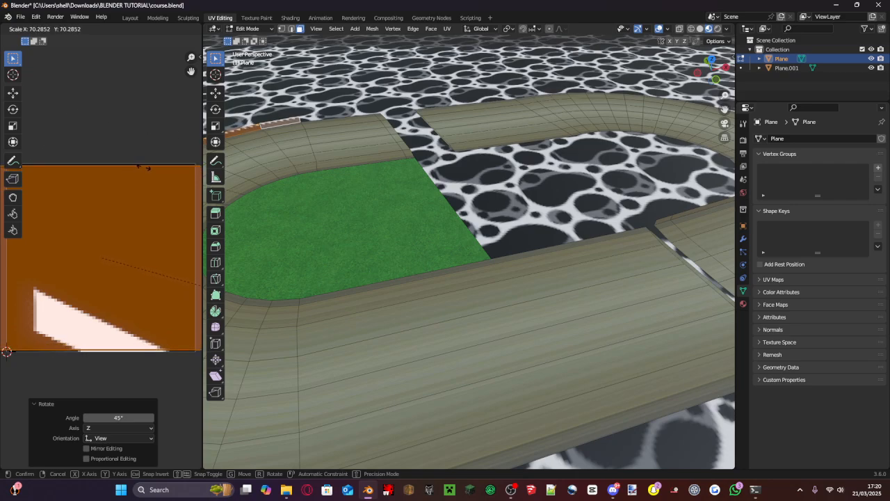
{"action": "left_click", "coordinate": [64, 146]}
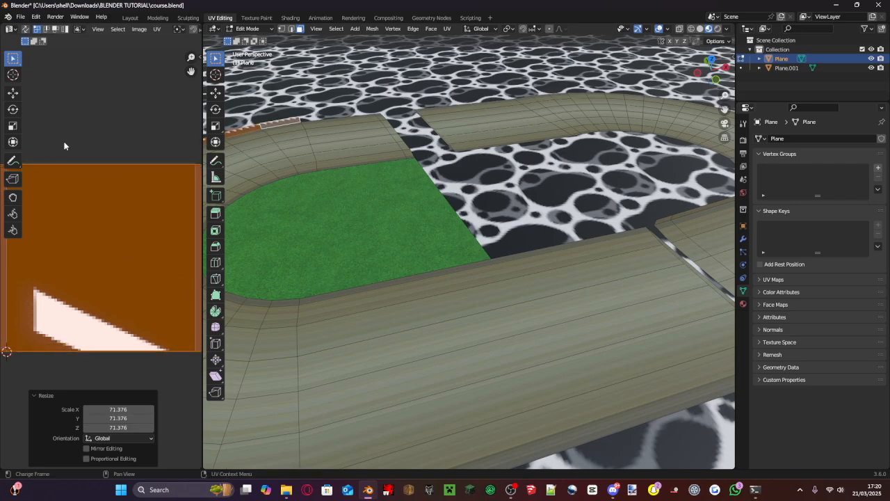
{"action": "middle_click_drag", "start_coordinate": [365, 134], "coordinate": [264, 290]}
{"action": "scroll", "coordinate": [265, 290], "scroll_direction": "up", "scroll_amount": 8}
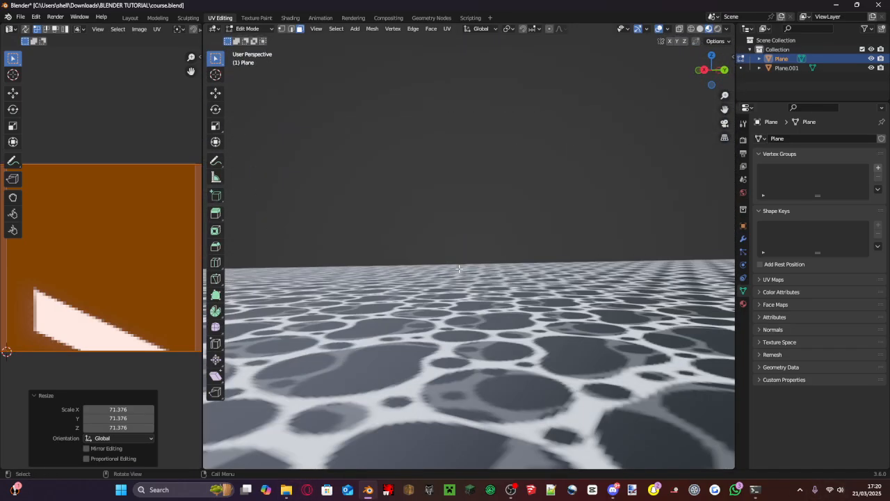
{"action": "scroll", "coordinate": [468, 278], "scroll_direction": "down", "scroll_amount": 10}
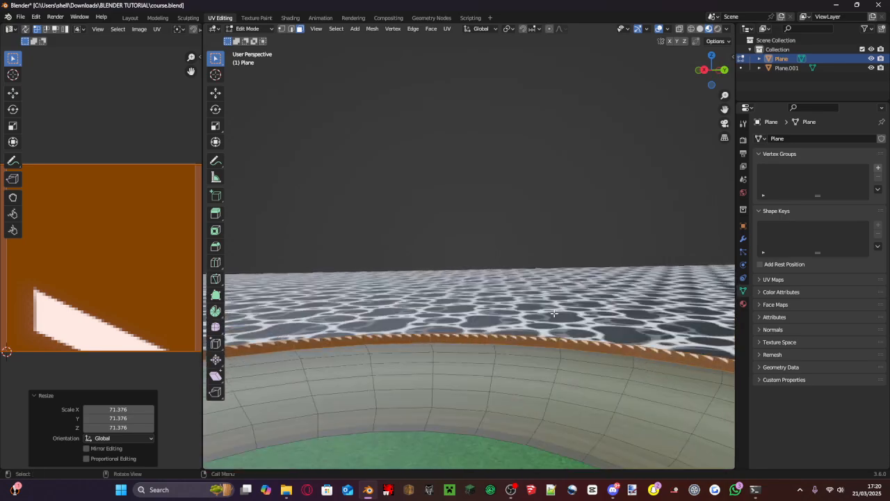
- Rotate the wall's UV strip by 270° to reorient the arrows on the wall
{"action": "key", "text": "r"}
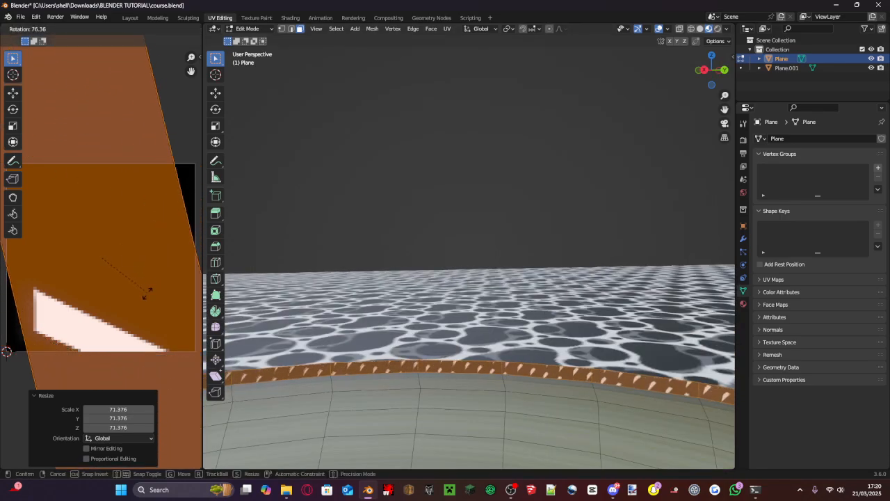
{"action": "left_click", "coordinate": [146, 316]}
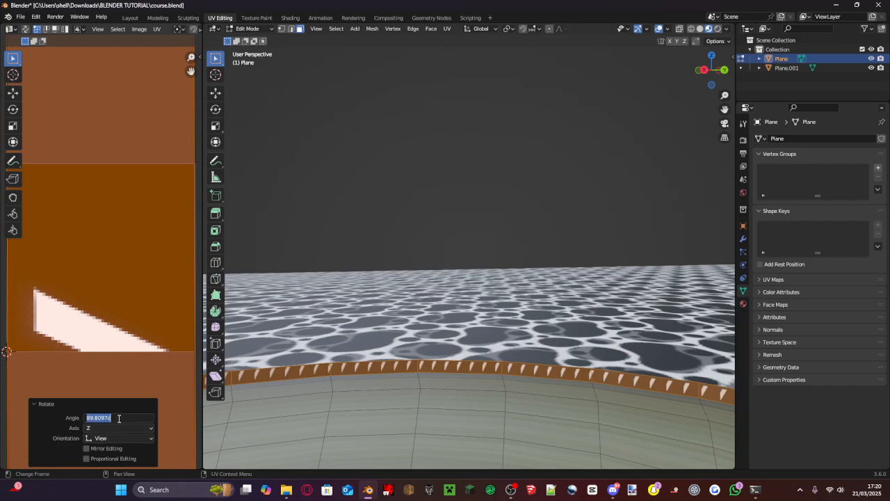
{"action": "key", "text": "Return"}
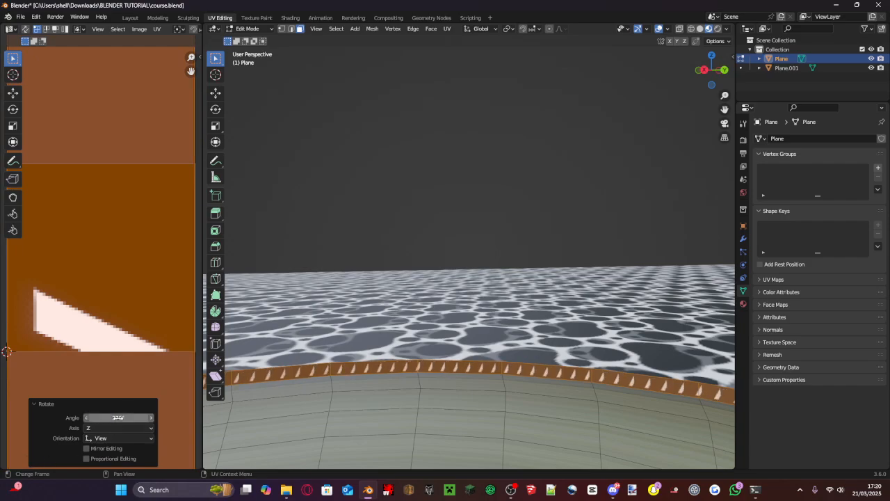
- Scale the wall's UV strip to about 0.592 along Y so the arrows stretch wider along the wall
{"action": "scroll", "coordinate": [177, 306], "scroll_direction": "down", "scroll_amount": 15}
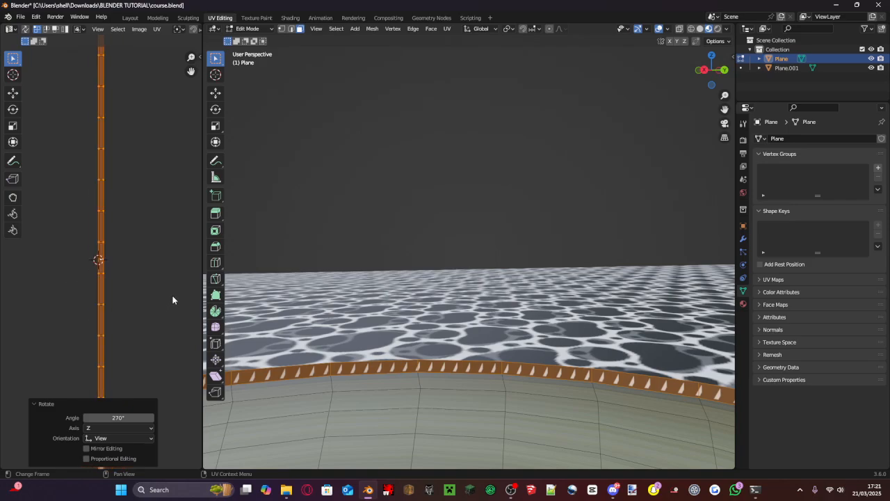
{"action": "scroll", "coordinate": [416, 397], "scroll_direction": "up", "scroll_amount": 4}
{"action": "scroll", "coordinate": [416, 397], "scroll_direction": "down", "scroll_amount": 3}
{"action": "scroll", "coordinate": [122, 247], "scroll_direction": "up", "scroll_amount": 6}
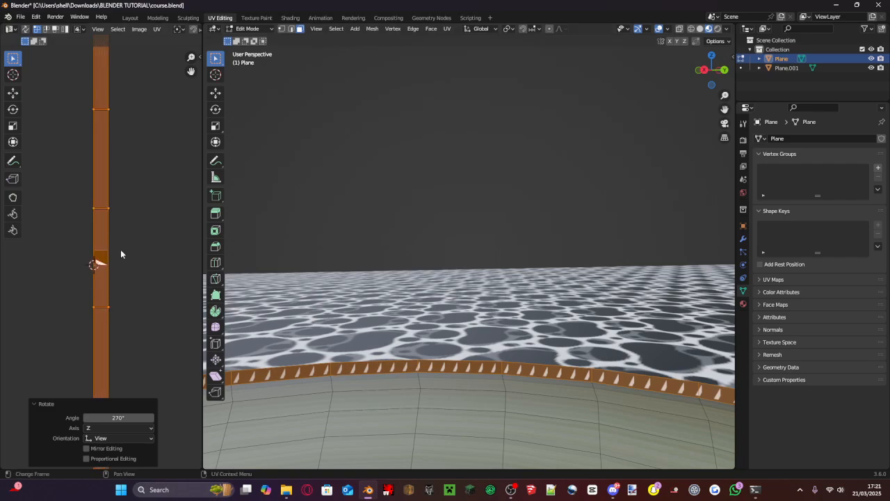
{"action": "key", "text": "s"}
{"action": "key", "text": "y"}
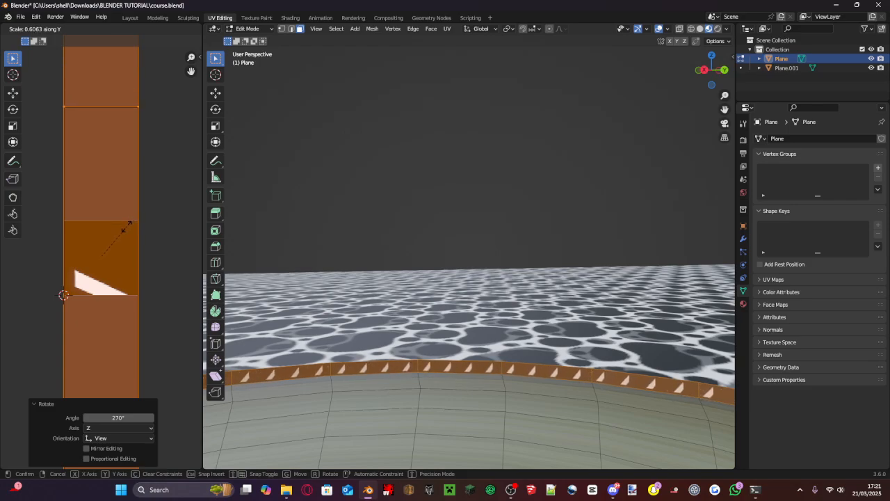
{"action": "left_click", "coordinate": [128, 231]}
- Save course.blend and return to the Layout workspace in Object Mode
{"action": "middle_click_drag", "start_coordinate": [399, 239], "coordinate": [561, 195], "text": "shift"}
{"action": "scroll", "coordinate": [318, 325], "scroll_direction": "down", "scroll_amount": 5}
{"action": "middle_click_drag", "start_coordinate": [402, 310], "coordinate": [376, 324]}
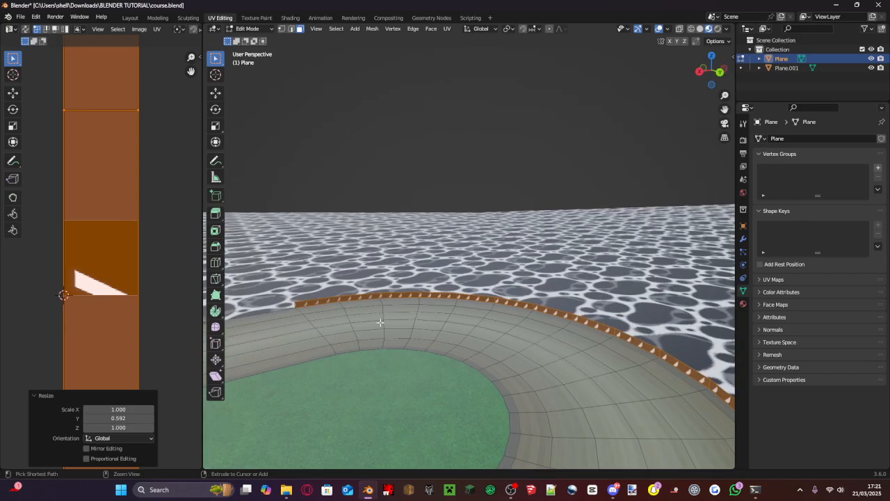
{"action": "key", "text": "ctrl+s"}
{"action": "left_click", "coordinate": [130, 18]}
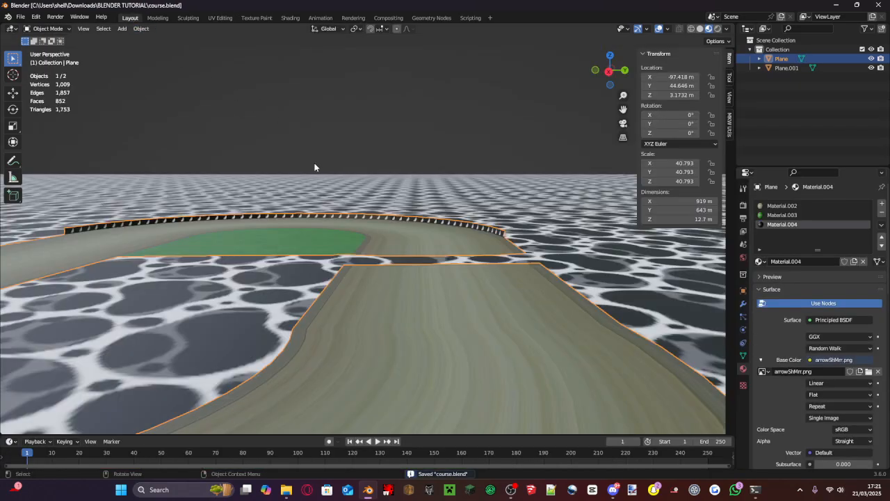
- Enter Edit Mode on the track mesh and add a fourth material slot with a new material
{"action": "scroll", "coordinate": [367, 228], "scroll_direction": "up", "scroll_amount": 4}
{"action": "middle_click_drag", "start_coordinate": [371, 232], "coordinate": [243, 243], "text": "shift"}
{"action": "scroll", "coordinate": [451, 235], "scroll_direction": "down", "scroll_amount": 3}
{"action": "scroll", "coordinate": [360, 243], "scroll_direction": "up", "scroll_amount": 3}
{"action": "key", "text": "Tab"}
{"action": "middle_click_drag", "start_coordinate": [397, 211], "coordinate": [344, 224]}
{"action": "middle_click_drag", "start_coordinate": [549, 253], "coordinate": [453, 246], "text": "shift"}
{"action": "scroll", "coordinate": [454, 246], "scroll_direction": "up", "scroll_amount": 2}
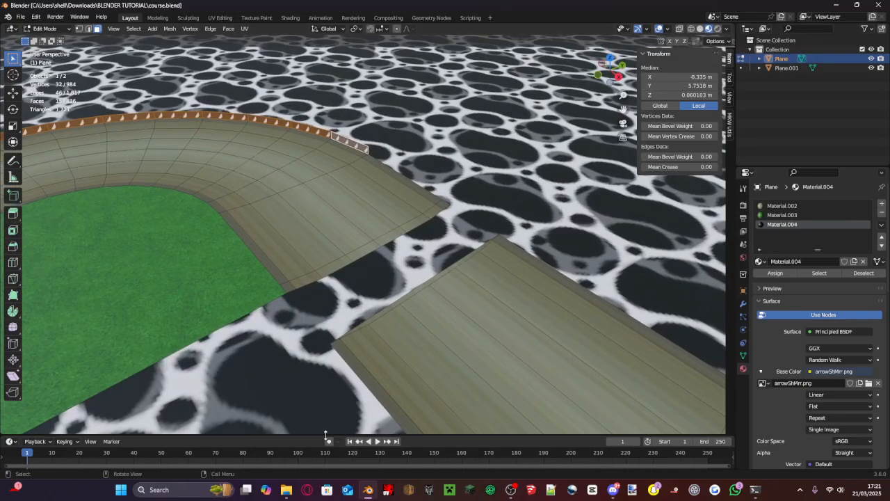
{"action": "left_click", "coordinate": [882, 204]}
{"action": "left_click", "coordinate": [817, 265]}
- Give the new material an image texture base color using ef_arrowGradS.png
{"action": "left_click", "coordinate": [810, 371]}
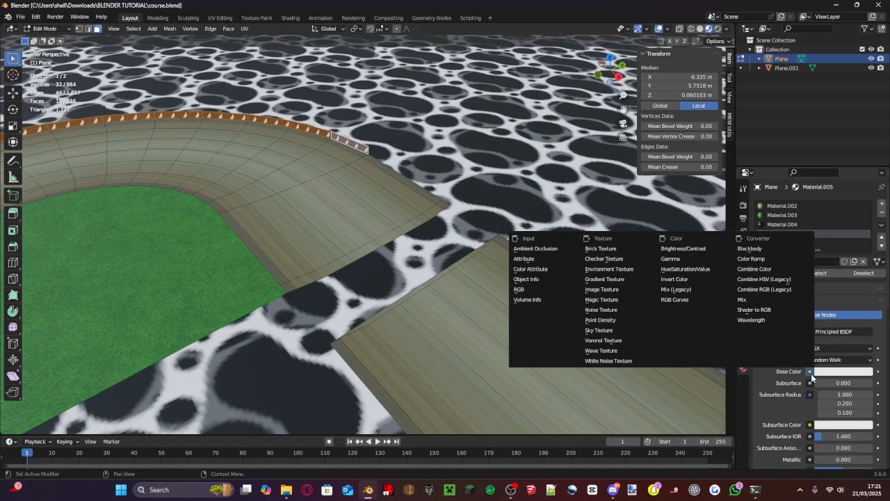
{"action": "left_click", "coordinate": [618, 290]}
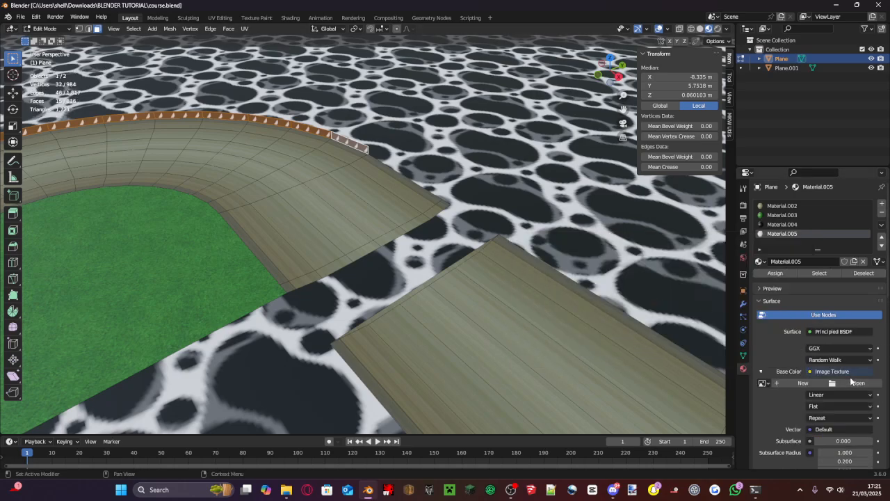
{"action": "left_click", "coordinate": [852, 382]}
{"action": "double_click", "coordinate": [367, 157]}
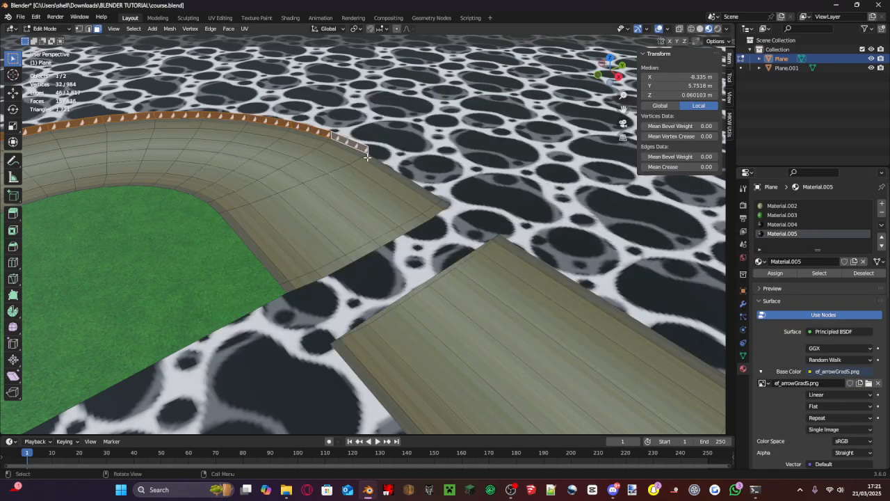
- Assign the ef_arrowGradS.png material to the thin end face of the road at the gap and unwrap it
{"action": "left_click", "coordinate": [438, 275], "text": "alt"}
{"action": "left_click", "coordinate": [823, 234]}
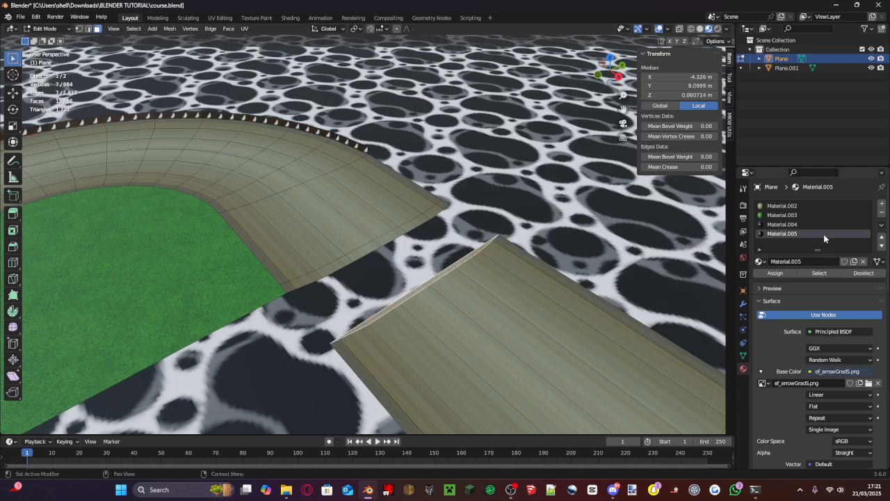
{"action": "key", "text": "u"}
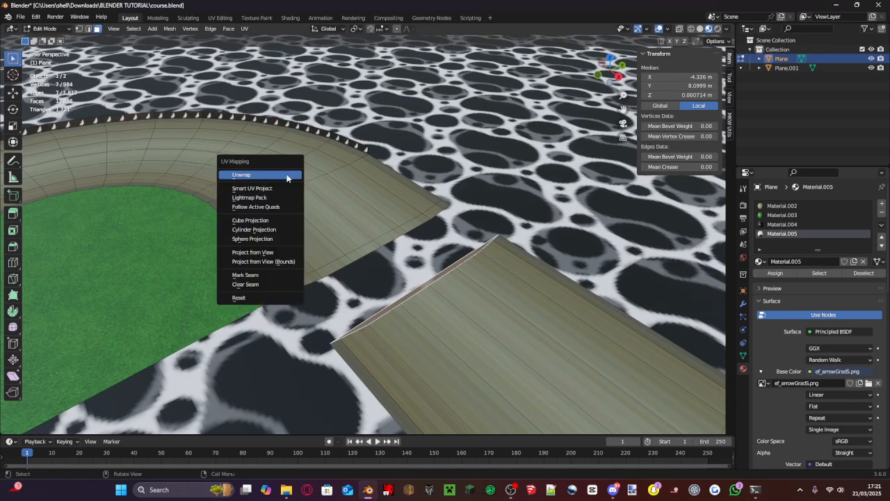
{"action": "left_click", "coordinate": [290, 176]}
- Switch to the UV Editing workspace and rotate the end face's UV strip by -135° so it lies horizontally
{"action": "left_click", "coordinate": [188, 17]}
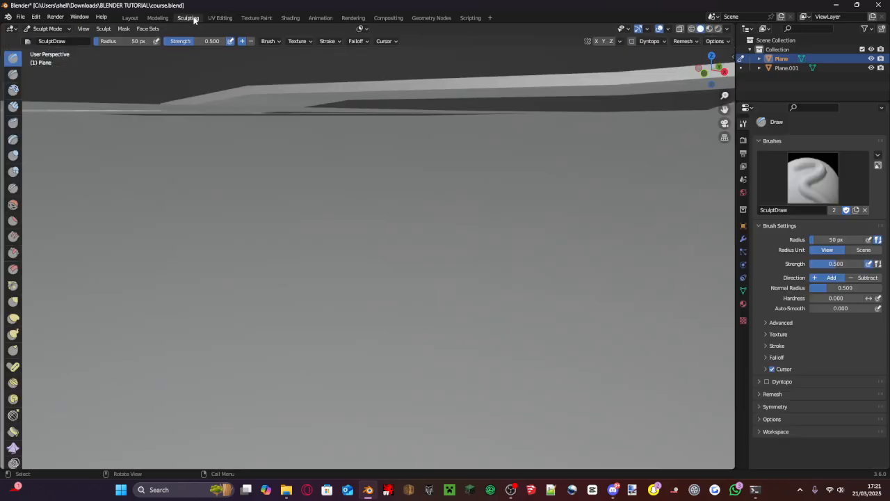
{"action": "left_click", "coordinate": [220, 17]}
{"action": "scroll", "coordinate": [144, 292], "scroll_direction": "up", "scroll_amount": 4}
{"action": "left_click_drag", "start_coordinate": [163, 314], "coordinate": [15, 157]}
{"action": "key", "text": "r"}
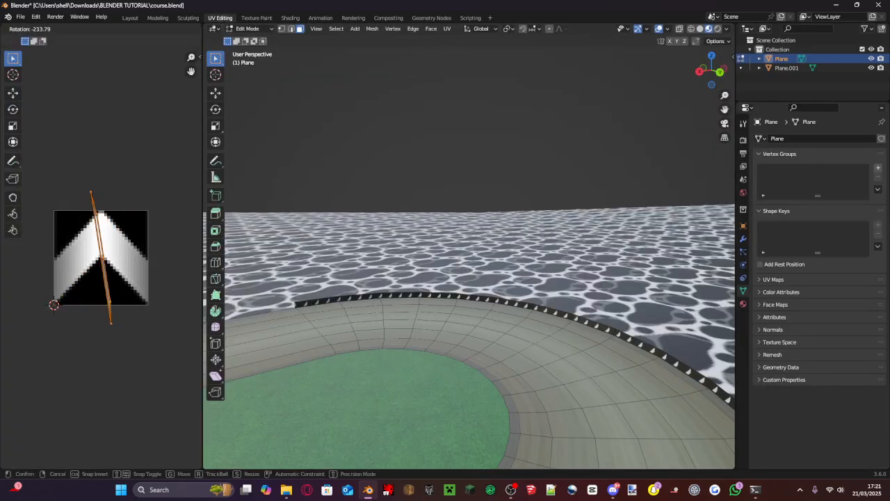
{"action": "left_click", "coordinate": [78, 285]}
{"action": "left_click", "coordinate": [98, 417]}
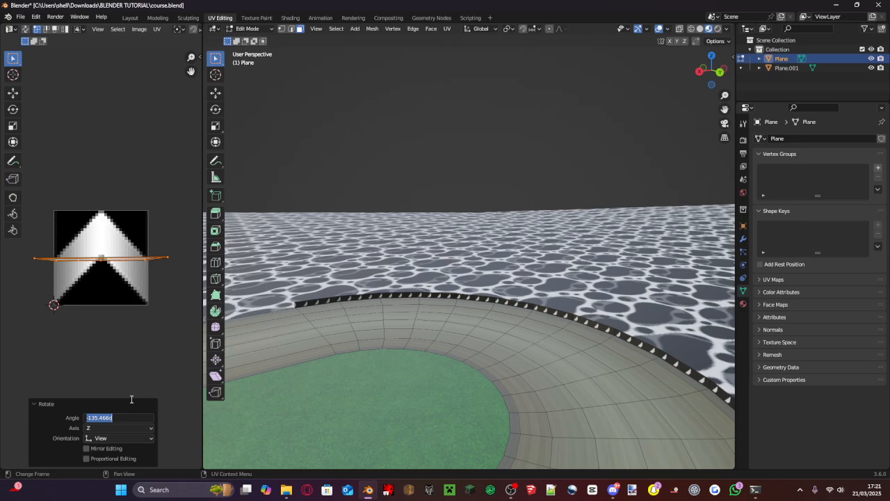
{"action": "type", "text": "135"}
{"action": "key", "text": "Return"}
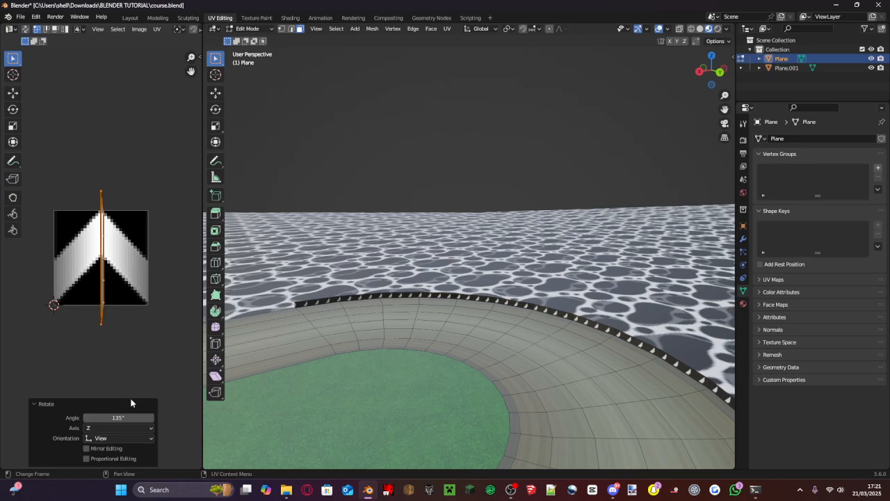
{"action": "left_click", "coordinate": [125, 417]}
{"action": "key", "text": "Return"}
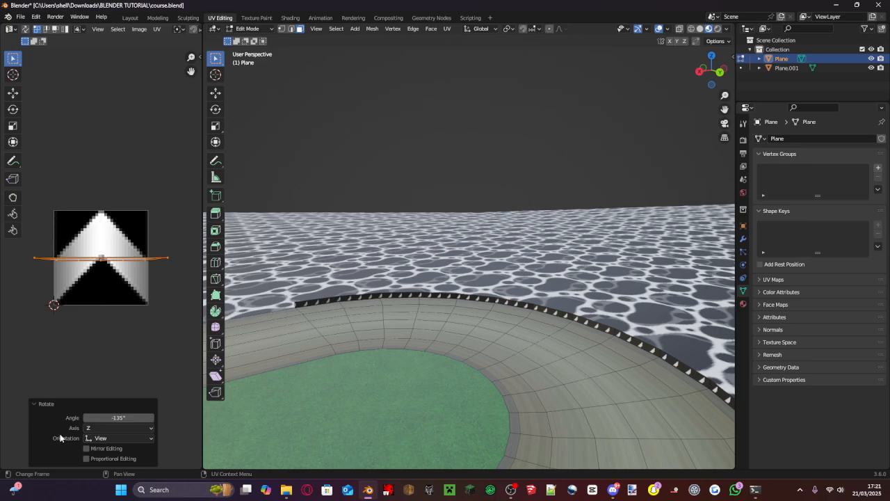
- Enlarge the end face's UV strip uniformly by about 1.339 and again by about 8.736
{"action": "scroll", "coordinate": [100, 257], "scroll_direction": "up", "scroll_amount": 4}
{"action": "key", "text": "s"}
{"action": "left_click", "coordinate": [187, 255]}
{"action": "scroll", "coordinate": [162, 269], "scroll_direction": "down", "scroll_amount": 7}
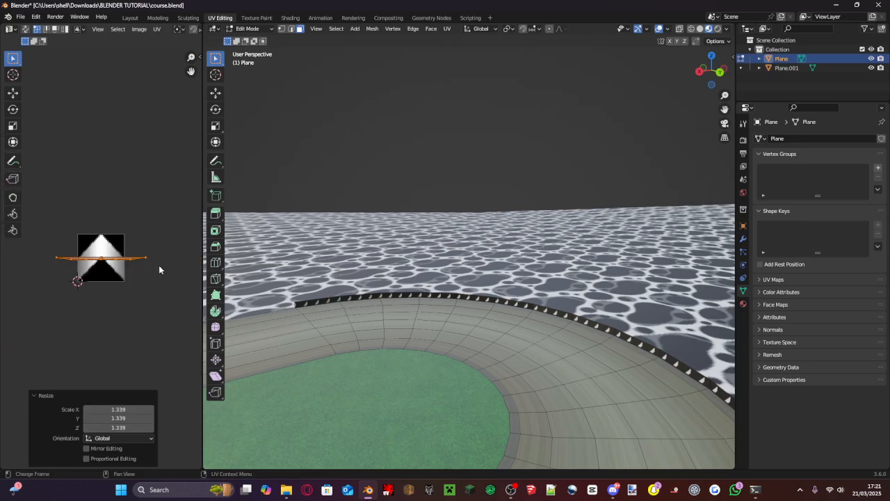
{"action": "scroll", "coordinate": [161, 270], "scroll_direction": "up", "scroll_amount": 3}
{"action": "key", "text": "s"}
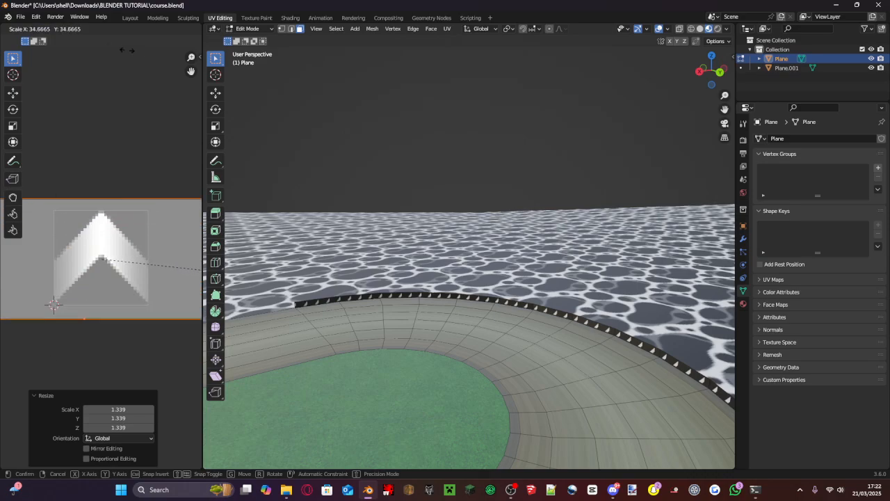
{"action": "left_click", "coordinate": [143, 89]}
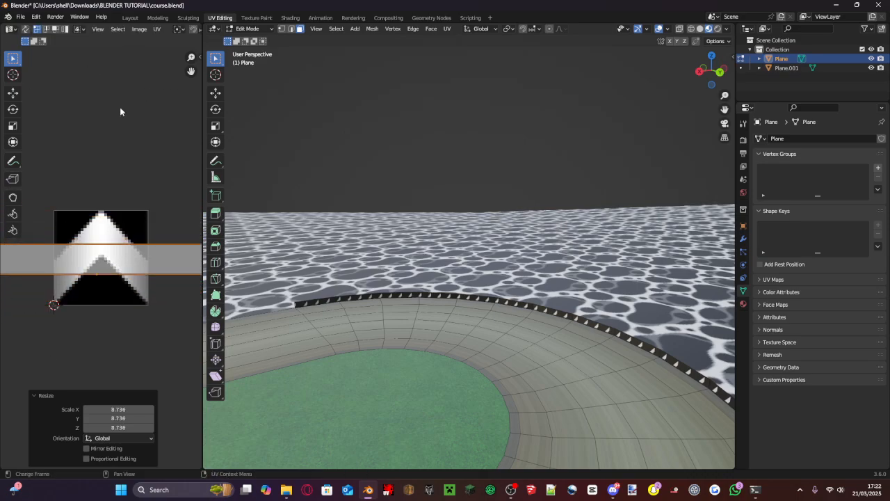
- Try narrowing the UV strip to about 0.069 along X and enlarging it uniformly by about 3.184, and undo both scalings
{"action": "scroll", "coordinate": [151, 185], "scroll_direction": "down", "scroll_amount": 6}
{"action": "scroll", "coordinate": [151, 185], "scroll_direction": "up", "scroll_amount": 2}
{"action": "key", "text": "s"}
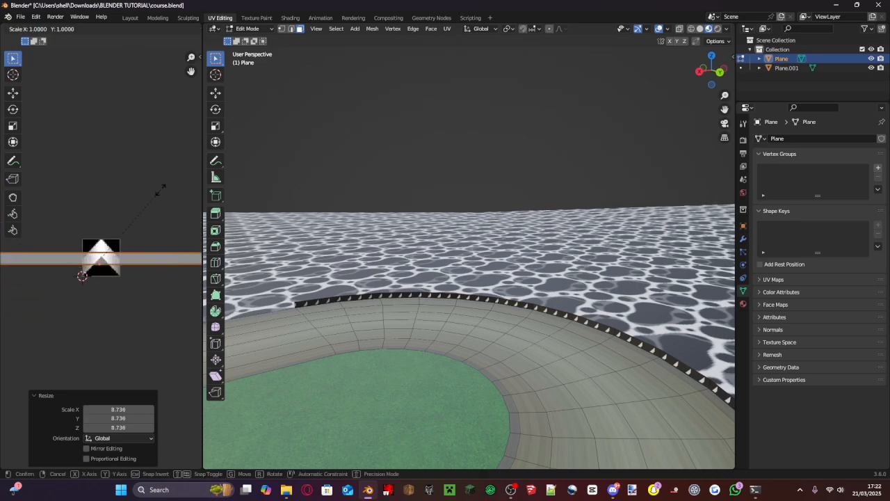
{"action": "key", "text": "x"}
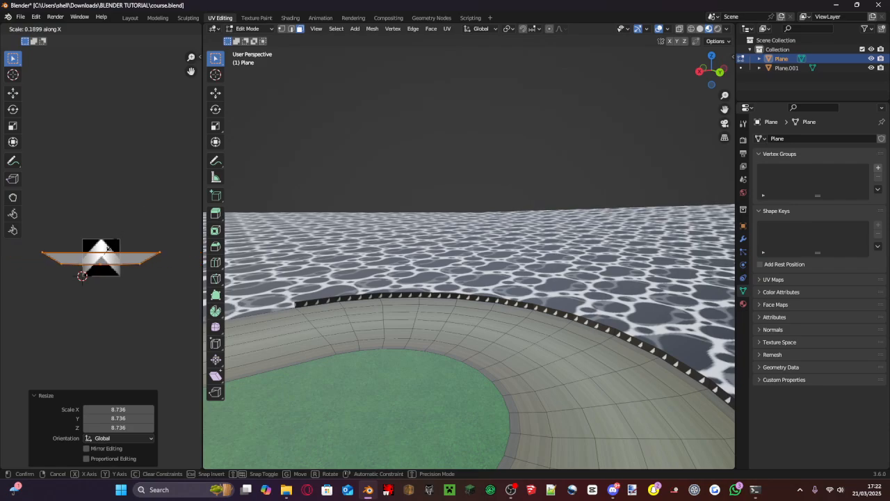
{"action": "left_click", "coordinate": [104, 249]}
{"action": "scroll", "coordinate": [103, 254], "scroll_direction": "up", "scroll_amount": 4}
{"action": "key", "text": "s"}
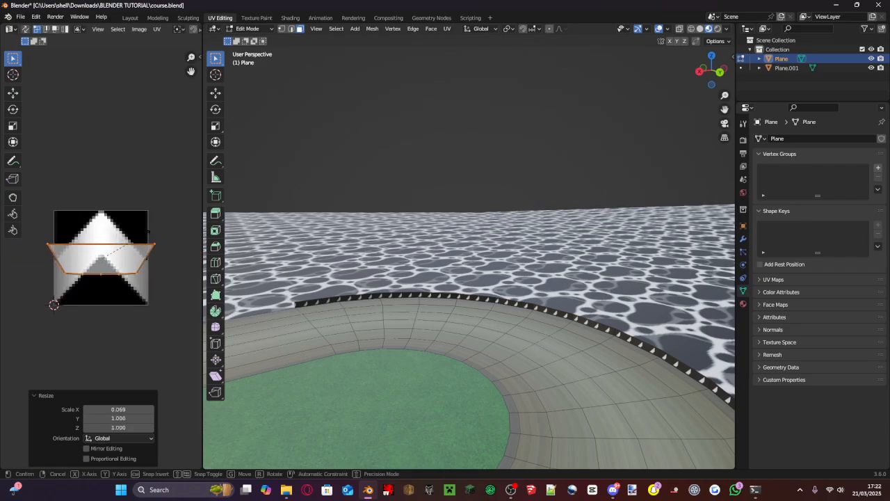
{"action": "left_click", "coordinate": [53, 215]}
{"action": "middle_click_drag", "start_coordinate": [510, 218], "coordinate": [569, 175], "text": "shift"}
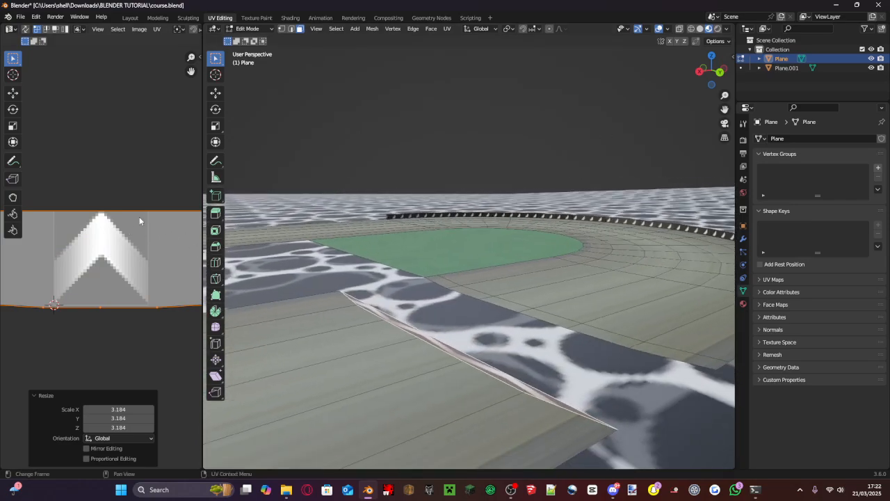
{"action": "key", "text": "ctrl+z"}
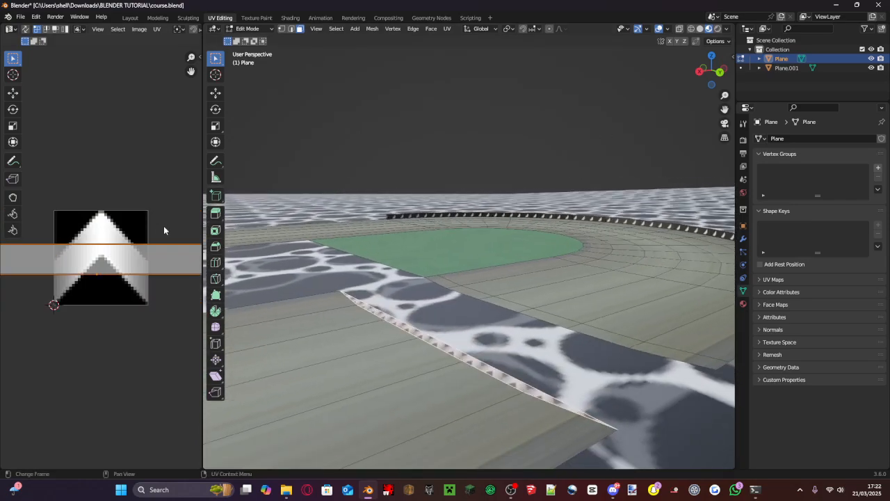
- Scale the UV strip uniformly by about 0.109 and along Y by about 2.209, and save course.blend
{"action": "key", "text": "s"}
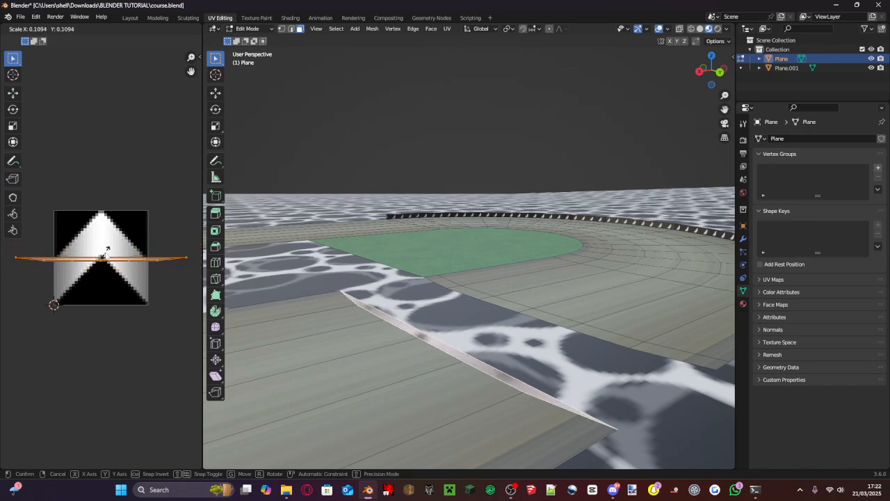
{"action": "left_click", "coordinate": [107, 257]}
{"action": "key", "text": "s"}
{"action": "key", "text": "y"}
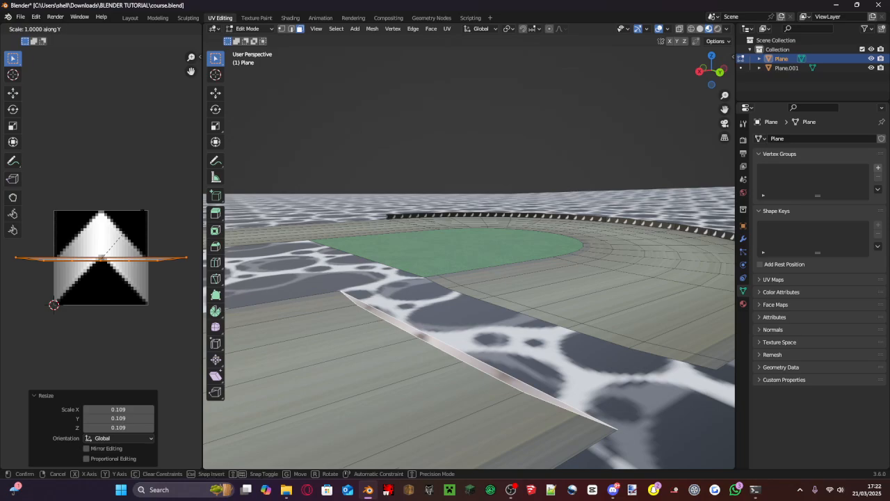
{"action": "left_click", "coordinate": [165, 151]}
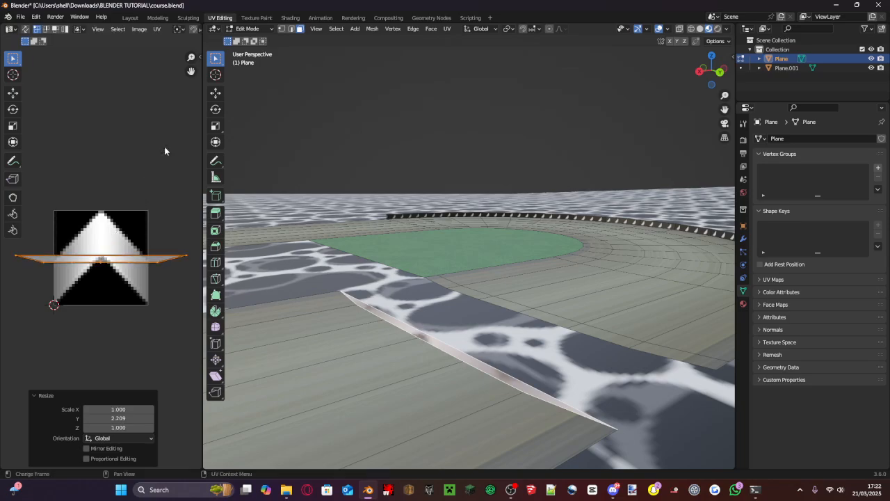
{"action": "key", "text": "ctrl+s"}
- Select the thin end face at the road's other gap and assign Material.005 to it
{"action": "scroll", "coordinate": [403, 240], "scroll_direction": "down", "scroll_amount": 5}
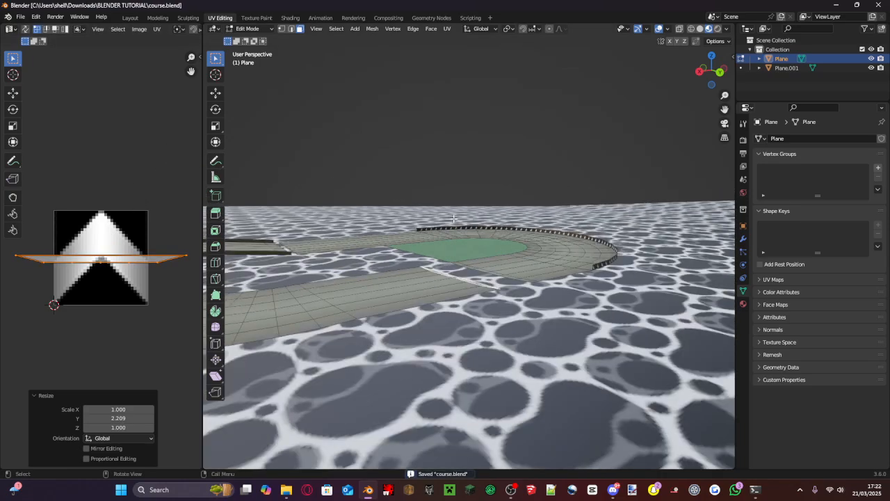
{"action": "middle_click_drag", "start_coordinate": [403, 240], "coordinate": [528, 285]}
{"action": "scroll", "coordinate": [516, 231], "scroll_direction": "down", "scroll_amount": 4}
{"action": "middle_click_drag", "start_coordinate": [529, 286], "coordinate": [371, 320]}
{"action": "scroll", "coordinate": [599, 240], "scroll_direction": "up", "scroll_amount": 6}
{"action": "scroll", "coordinate": [528, 226], "scroll_direction": "up", "scroll_amount": 3}
{"action": "scroll", "coordinate": [371, 320], "scroll_direction": "up", "scroll_amount": 3}
{"action": "middle_click_drag", "start_coordinate": [661, 252], "coordinate": [499, 292], "text": "shift"}
{"action": "left_click", "coordinate": [493, 283]}
{"action": "scroll", "coordinate": [138, 276], "scroll_direction": "down", "scroll_amount": 3}
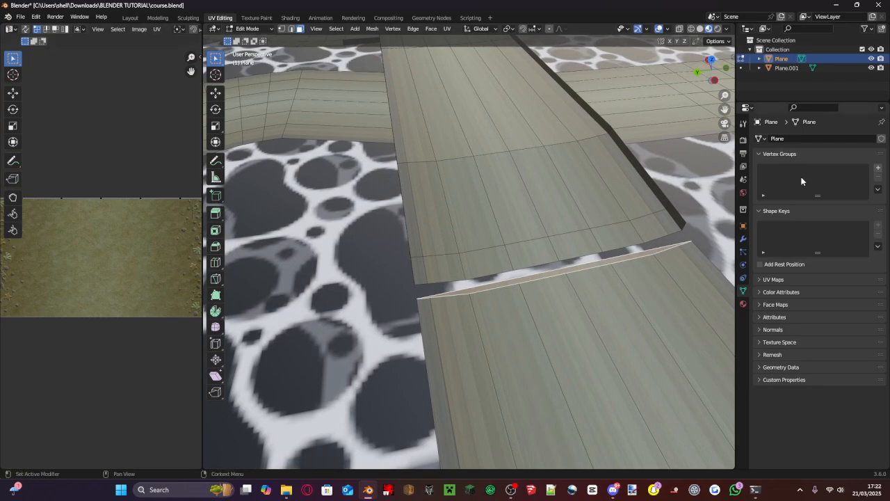
{"action": "left_click", "coordinate": [743, 306]}
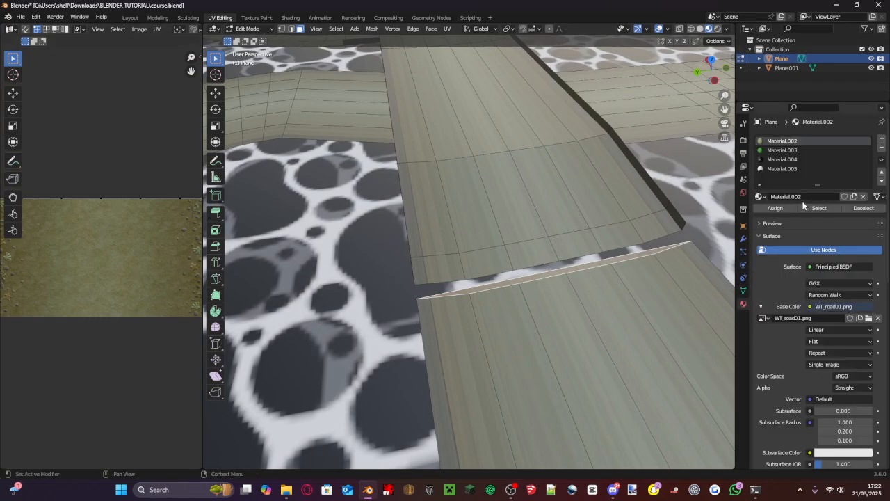
{"action": "left_click", "coordinate": [776, 169]}
{"action": "left_click", "coordinate": [783, 212]}
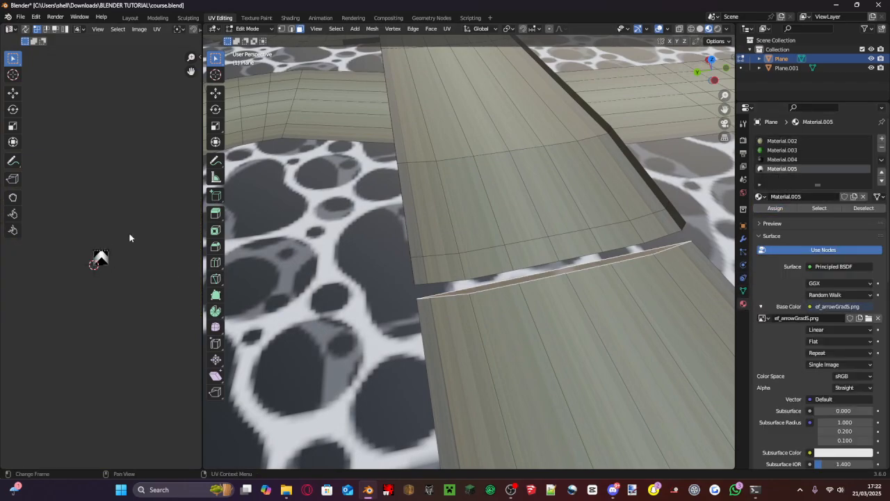
{"action": "key", "text": "u"}
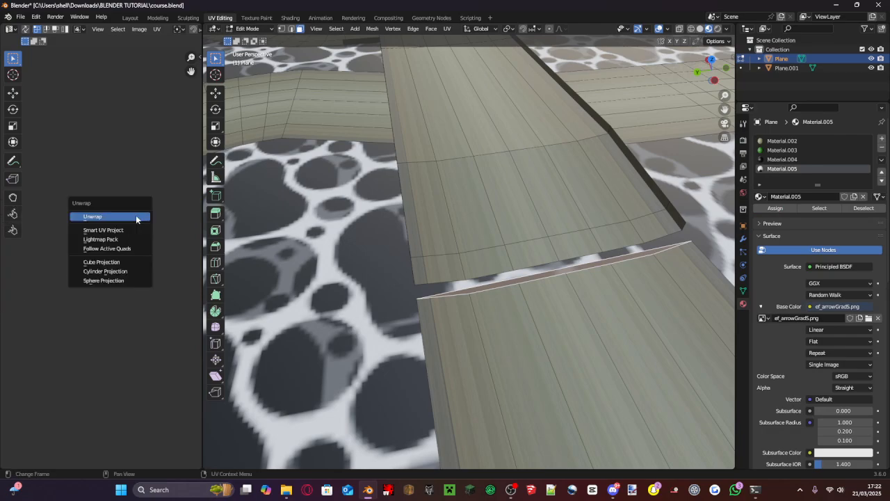
{"action": "left_click", "coordinate": [135, 216]}
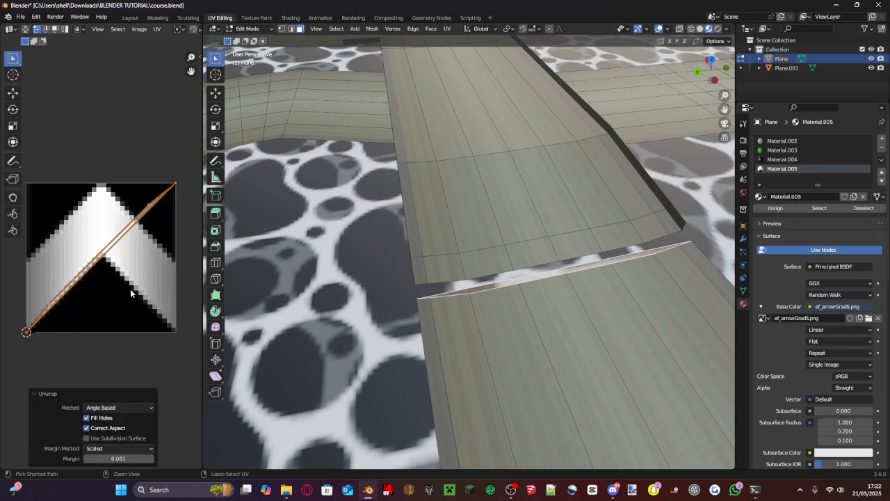
{"action": "key", "text": "ctrl+z"}
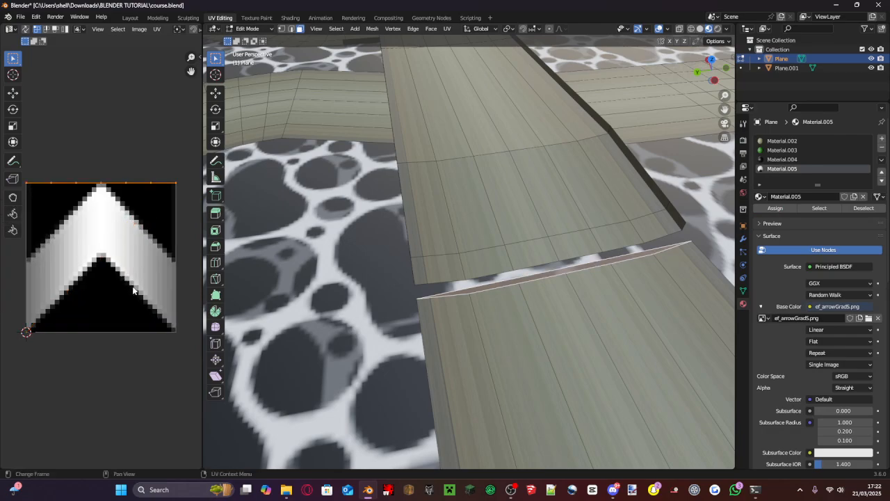
- Unwrap the second gap's end face and rotate its UV strip by -135° so it lies horizontally
{"action": "key", "text": "u"}
{"action": "left_click", "coordinate": [166, 209]}
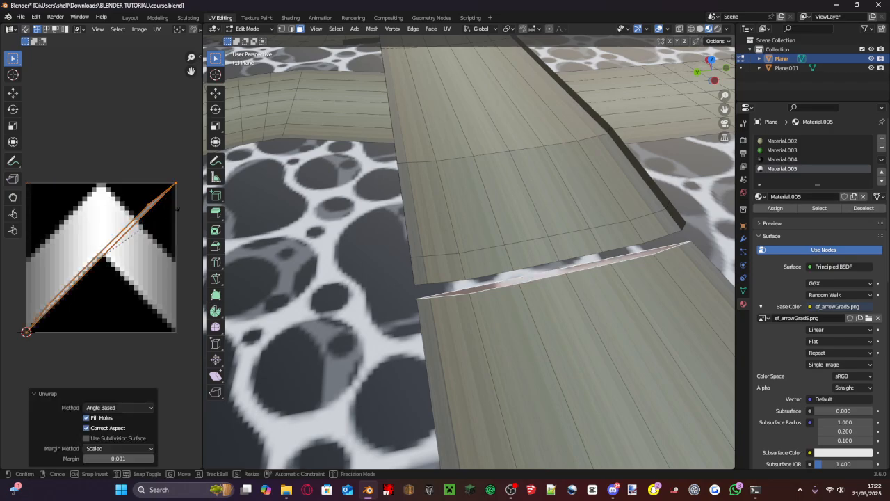
{"action": "key", "text": "r"}
{"action": "left_click", "coordinate": [64, 282]}
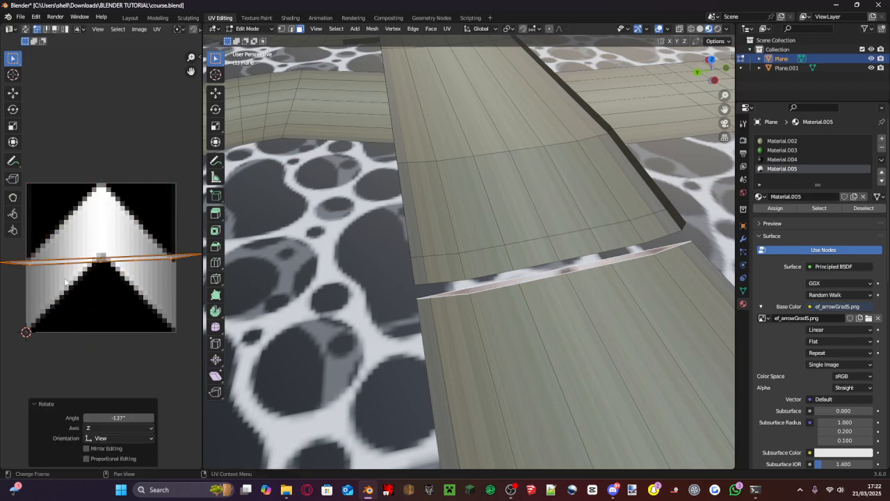
{"action": "left_click", "coordinate": [105, 420]}
{"action": "type", "text": "-1"}
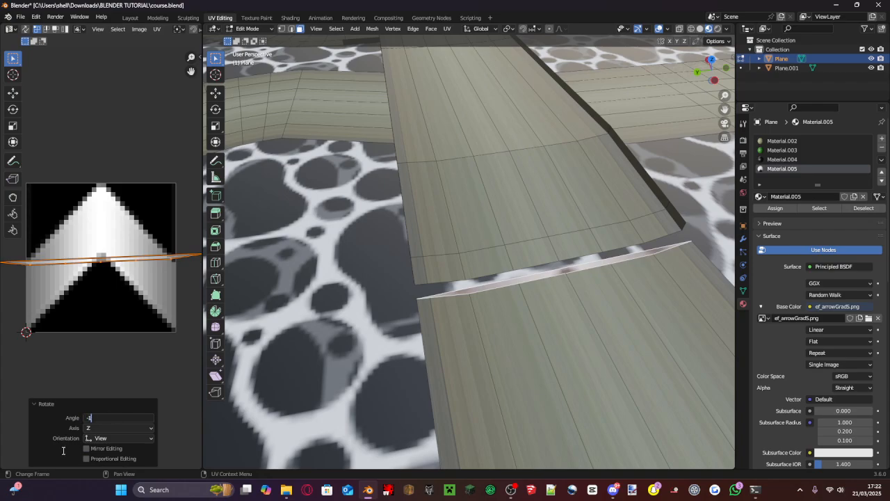
{"action": "type", "text": "35"}
{"action": "key", "text": "Return"}
- Scale the second gap face's UV strip uniformly by about 4.868, shrink it uniformly, and stretch it along Y by about 2.193
{"action": "key", "text": "s"}
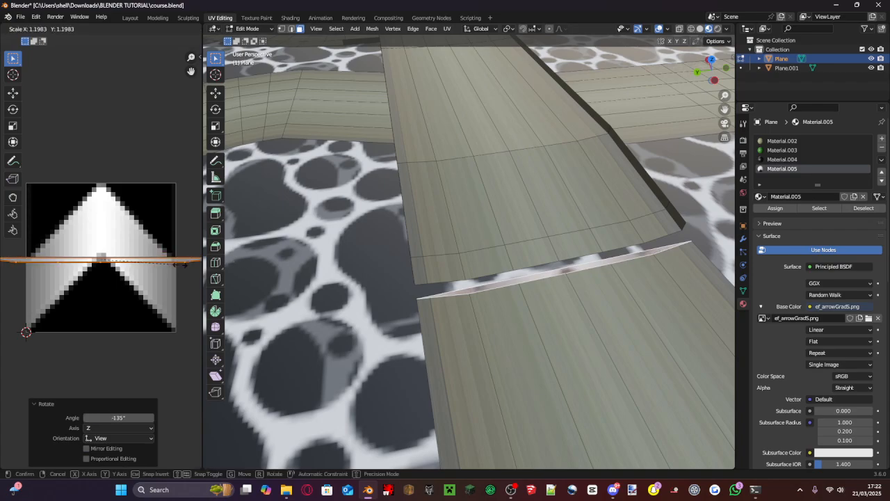
{"action": "left_click", "coordinate": [21, 239]}
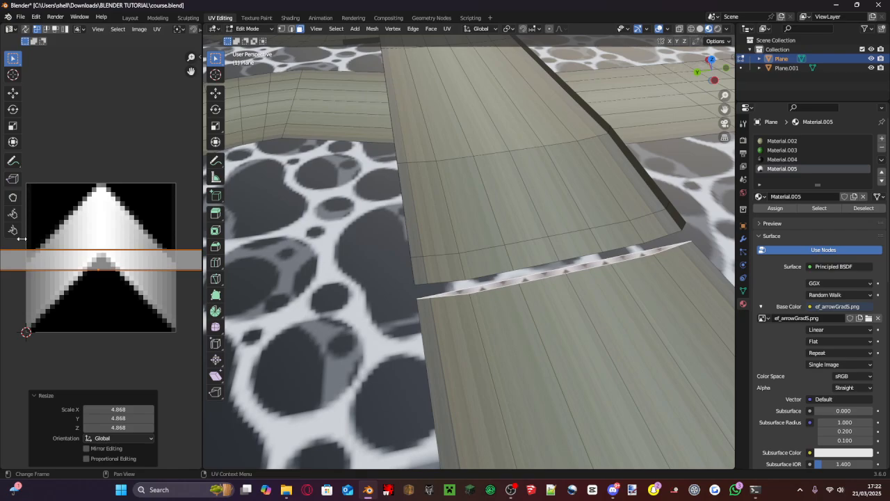
{"action": "key", "text": "s"}
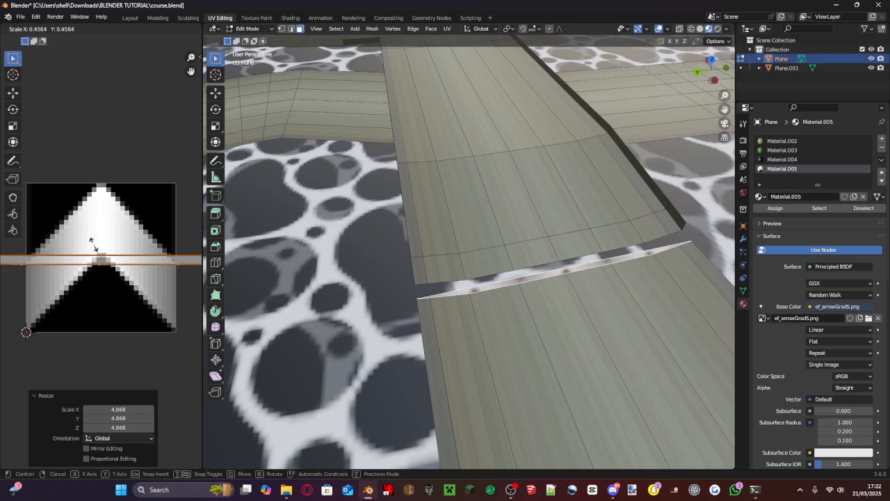
{"action": "left_click", "coordinate": [91, 240]}
{"action": "key", "text": "s"}
{"action": "key", "text": "y"}
{"action": "left_click", "coordinate": [93, 236]}
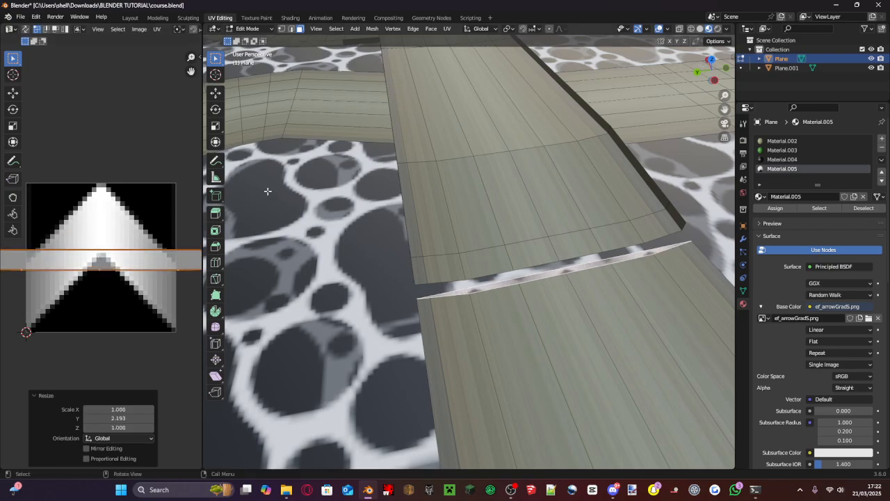
- Select the thin end face of the open road end near the 3D cursor and assign Material.005 to it
{"action": "middle_click_drag", "start_coordinate": [538, 277], "coordinate": [548, 327], "text": "shift"}
{"action": "scroll", "coordinate": [548, 327], "scroll_direction": "down", "scroll_amount": 6}
{"action": "middle_click_drag", "start_coordinate": [640, 157], "coordinate": [459, 216], "text": "shift"}
{"action": "middle_click_drag", "start_coordinate": [460, 216], "coordinate": [431, 63], "text": "shift"}
{"action": "scroll", "coordinate": [535, 238], "scroll_direction": "down", "scroll_amount": 4}
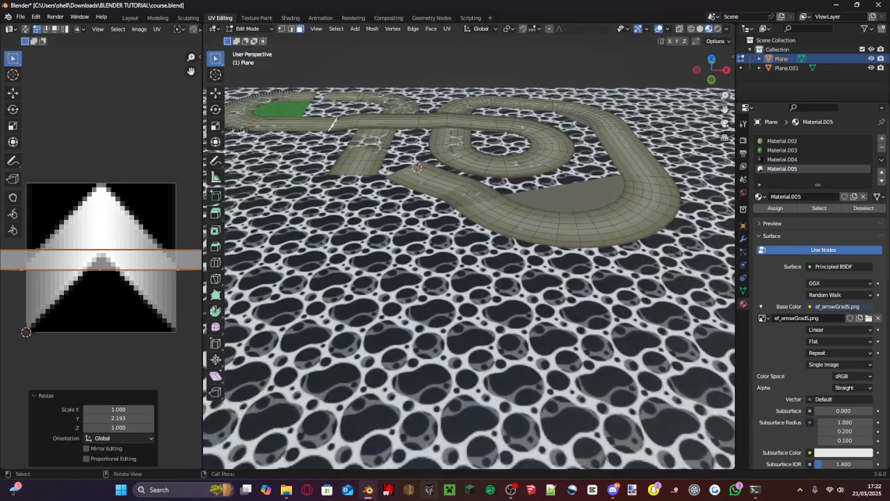
{"action": "scroll", "coordinate": [327, 161], "scroll_direction": "up", "scroll_amount": 3}
{"action": "scroll", "coordinate": [327, 162], "scroll_direction": "up", "scroll_amount": 2}
{"action": "middle_click_drag", "start_coordinate": [329, 163], "coordinate": [379, 250], "text": "shift"}
{"action": "scroll", "coordinate": [379, 244], "scroll_direction": "up", "scroll_amount": 4}
{"action": "middle_click_drag", "start_coordinate": [390, 181], "coordinate": [427, 207], "text": "shift"}
{"action": "scroll", "coordinate": [428, 207], "scroll_direction": "up", "scroll_amount": 3}
{"action": "left_click", "coordinate": [562, 209]}
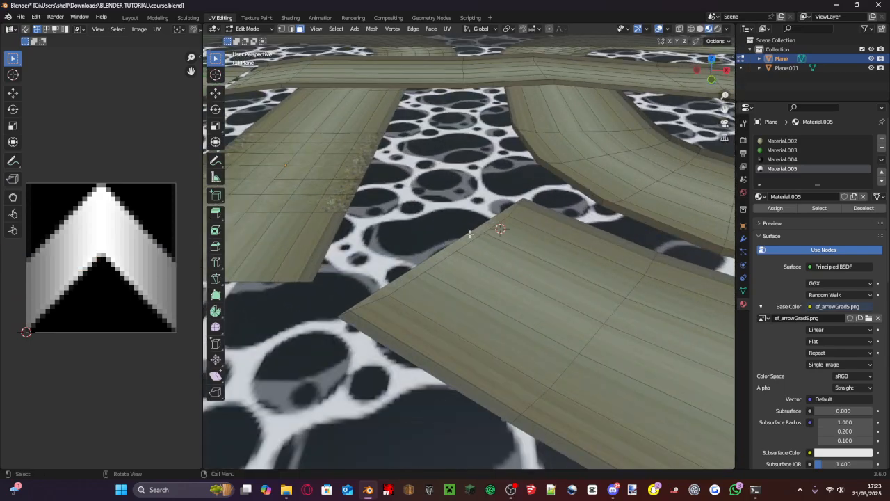
{"action": "left_click", "coordinate": [470, 235]}
{"action": "left_click", "coordinate": [783, 169]}
{"action": "left_click", "coordinate": [779, 210]}
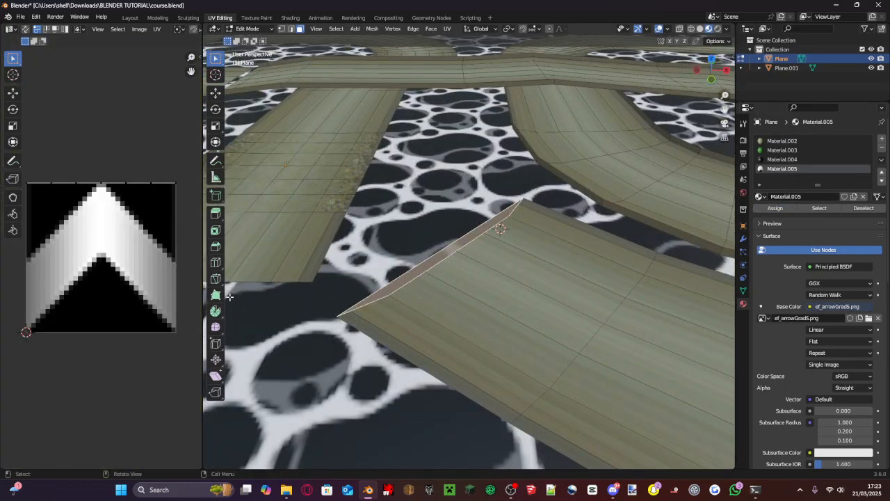
- Unwrap this end face and rotate its UV strip by 225° so it lies horizontally
{"action": "left_click", "coordinate": [140, 184]}
{"action": "key", "text": "u"}
{"action": "left_click", "coordinate": [139, 185]}
{"action": "key", "text": "ctrl+z"}
{"action": "key", "text": "u"}
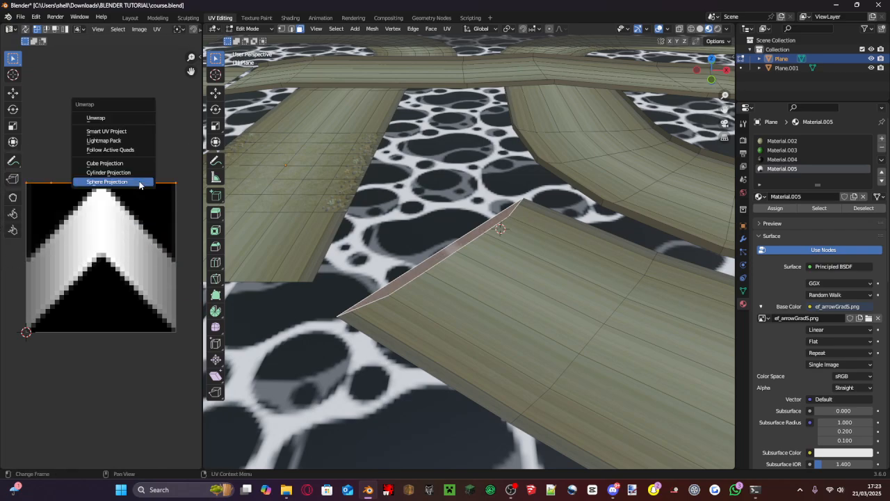
{"action": "left_click", "coordinate": [119, 121]}
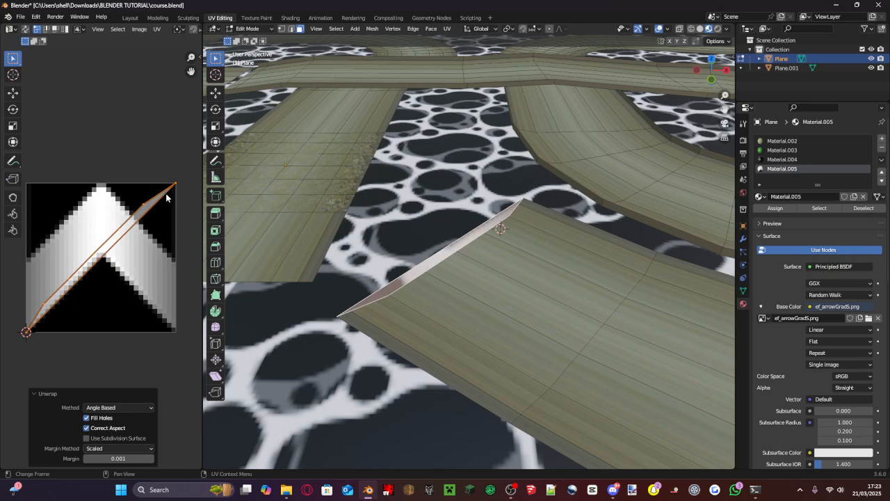
{"action": "key", "text": "r"}
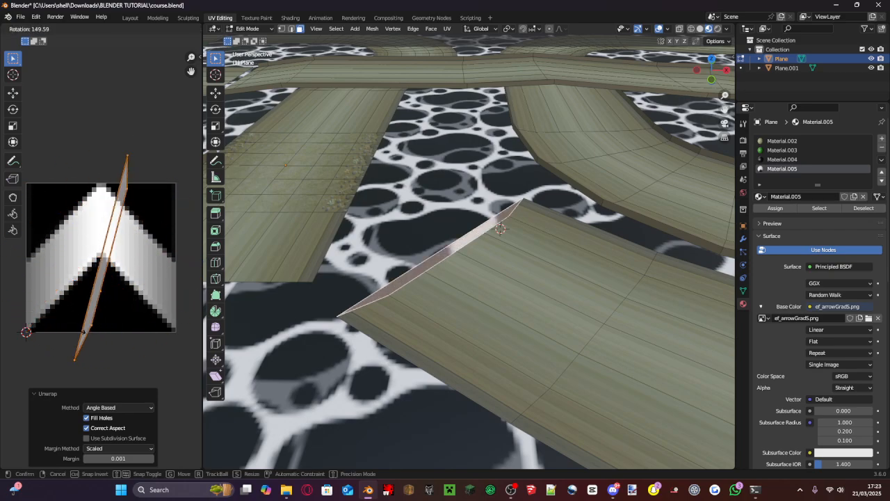
{"action": "left_click", "coordinate": [14, 278]}
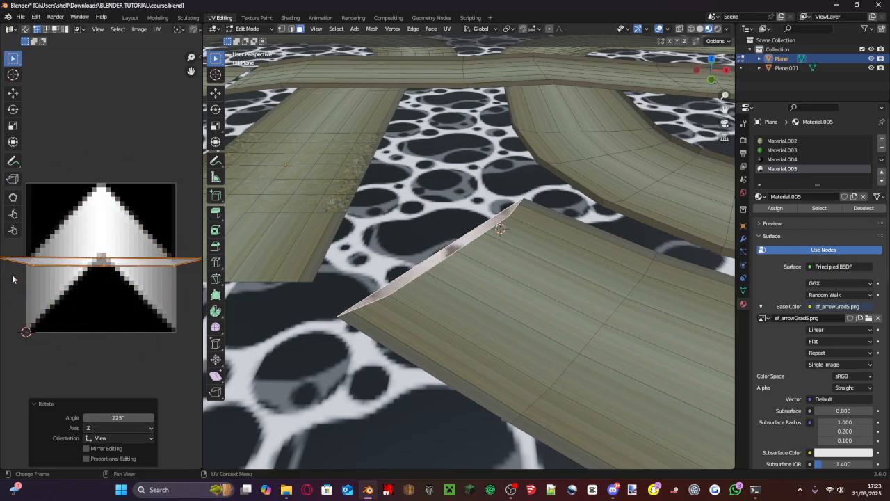
{"action": "left_click", "coordinate": [106, 417]}
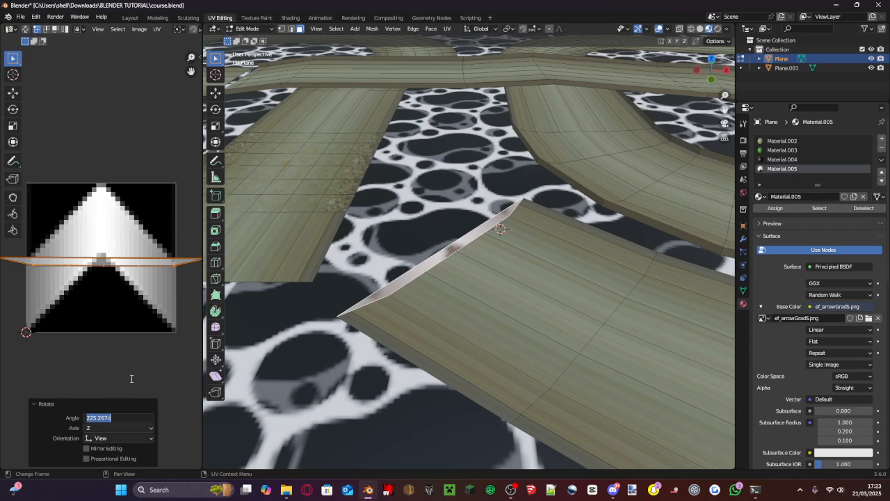
{"action": "type", "text": "225"}
{"action": "key", "text": "Return"}
- Scale the UV strip uniformly by about 3.385 and along Y by about 2.211, and save course.blend
{"action": "key", "text": "s"}
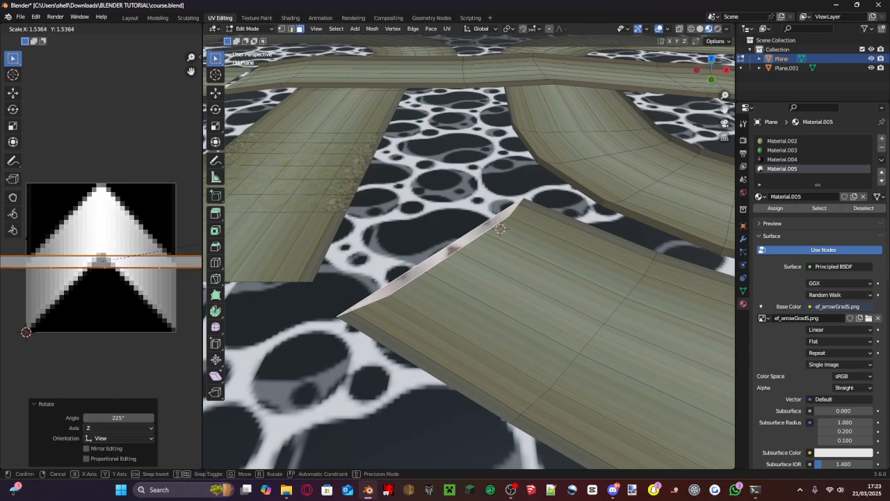
{"action": "left_click", "coordinate": [194, 255]}
{"action": "key", "text": "s"}
{"action": "key", "text": "y"}
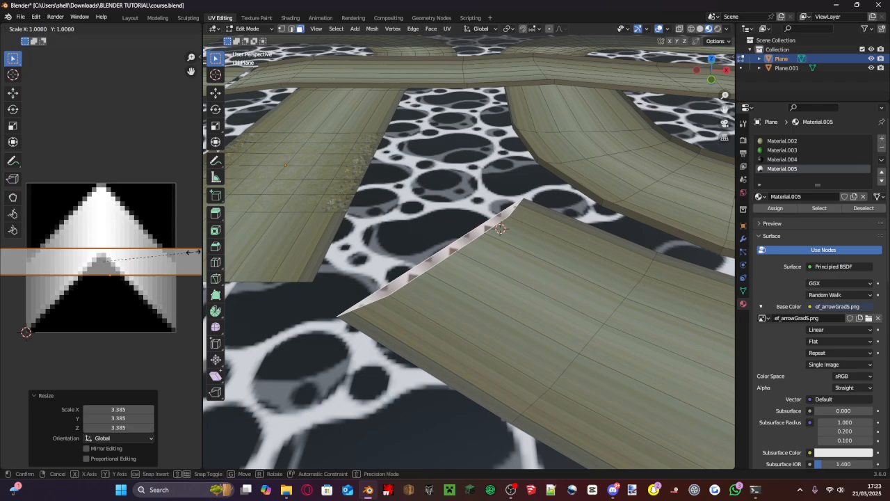
{"action": "left_click", "coordinate": [106, 239]}
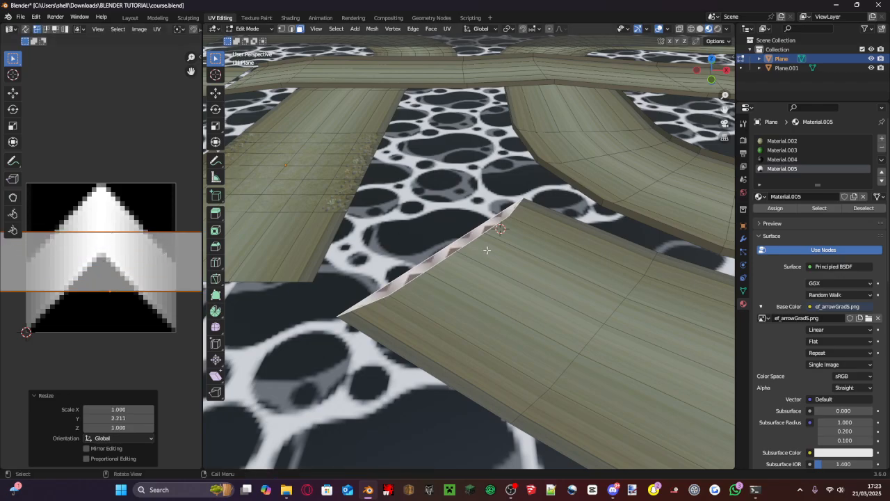
{"action": "scroll", "coordinate": [487, 250], "scroll_direction": "up", "scroll_amount": 2}
{"action": "key", "text": "ctrl+s"}
- Select a patch of road faces, two wide and three long, in the densely subdivided stretch and assign Material.005 to it
{"action": "scroll", "coordinate": [487, 250], "scroll_direction": "down", "scroll_amount": 7}
{"action": "middle_click_drag", "start_coordinate": [487, 250], "coordinate": [379, 254], "text": "shift"}
{"action": "scroll", "coordinate": [440, 195], "scroll_direction": "up", "scroll_amount": 5}
{"action": "scroll", "coordinate": [441, 197], "scroll_direction": "up", "scroll_amount": 3}
{"action": "scroll", "coordinate": [278, 160], "scroll_direction": "up", "scroll_amount": 3}
{"action": "middle_click_drag", "start_coordinate": [244, 178], "coordinate": [501, 235], "text": "shift"}
{"action": "left_click", "coordinate": [573, 304]}
{"action": "left_click", "coordinate": [589, 338], "text": "shift"}
{"action": "left_click", "coordinate": [592, 353], "text": "shift"}
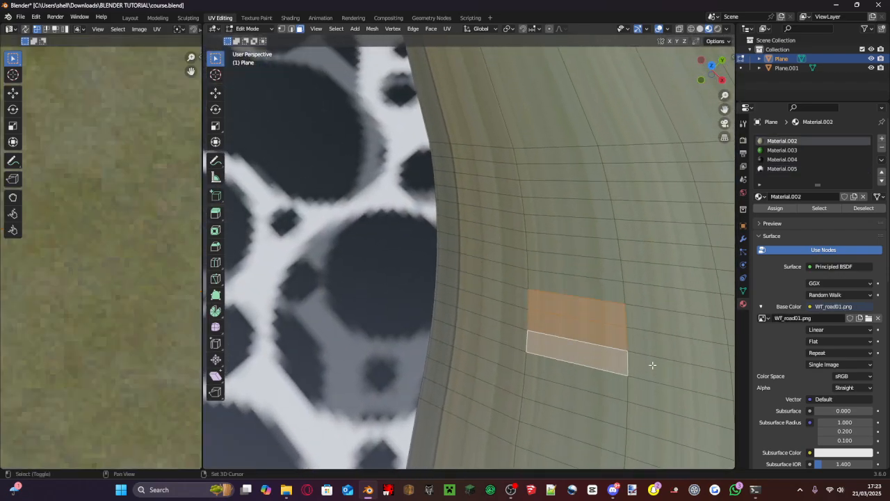
{"action": "left_click", "coordinate": [658, 341], "text": "shift"}
{"action": "scroll", "coordinate": [660, 341], "scroll_direction": "down", "scroll_amount": 3}
{"action": "left_click", "coordinate": [816, 169]}
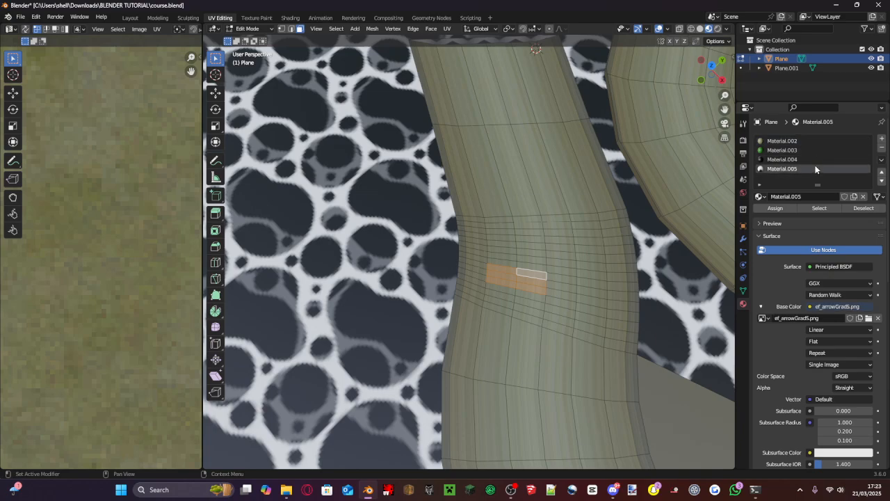
{"action": "left_click", "coordinate": [789, 207]}
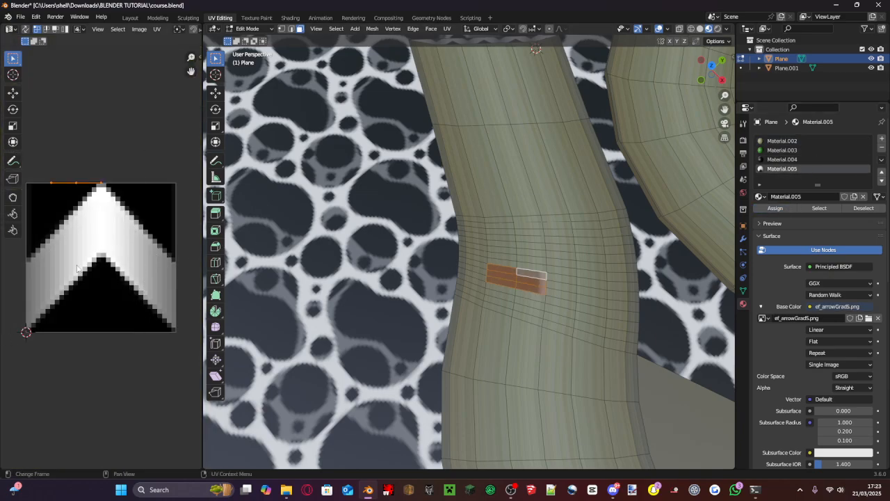
- Unwrap the road patch and rotate its UVs by about 140.7° so the rows run roughly horizontally
{"action": "key", "text": "u"}
{"action": "left_click", "coordinate": [110, 244]}
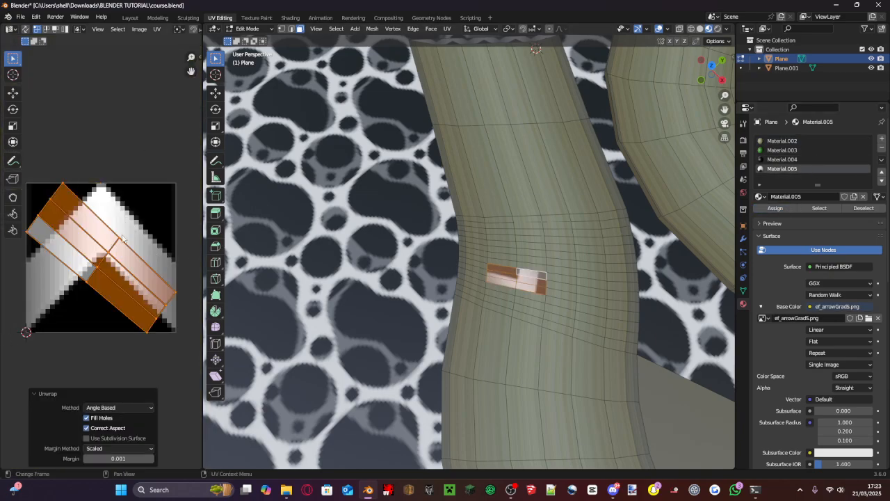
{"action": "key", "text": "r"}
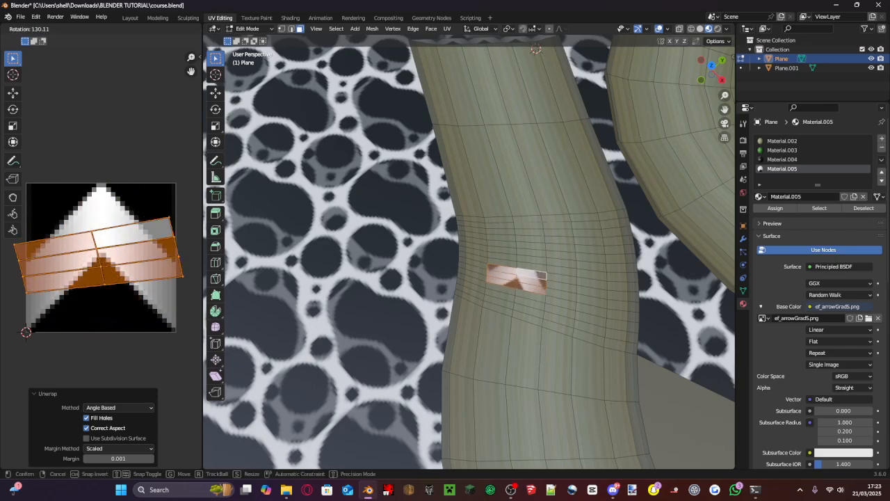
{"action": "left_click", "coordinate": [97, 409]}
{"action": "left_click", "coordinate": [103, 417]}
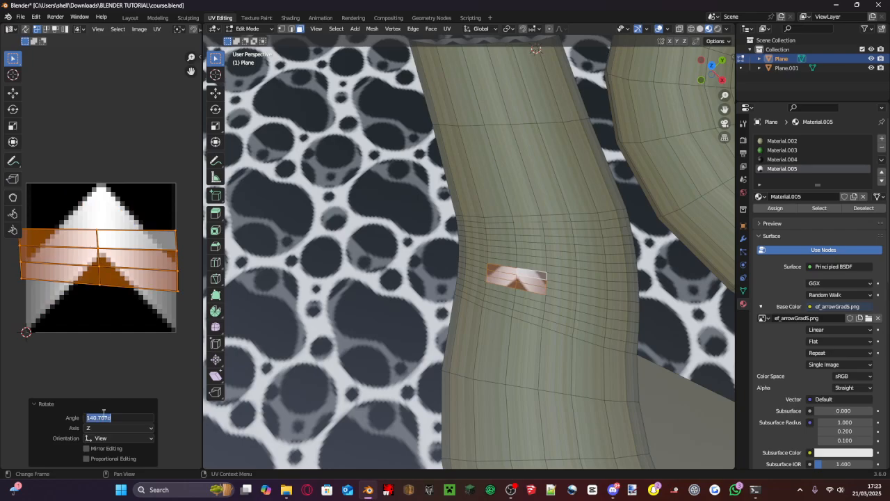
{"action": "left_click", "coordinate": [189, 323]}
- Try to straighten the right edge of the patch's UVs by scaling its vertices by 0.2 along X
{"action": "left_click_drag", "start_coordinate": [187, 315], "coordinate": [159, 210]}
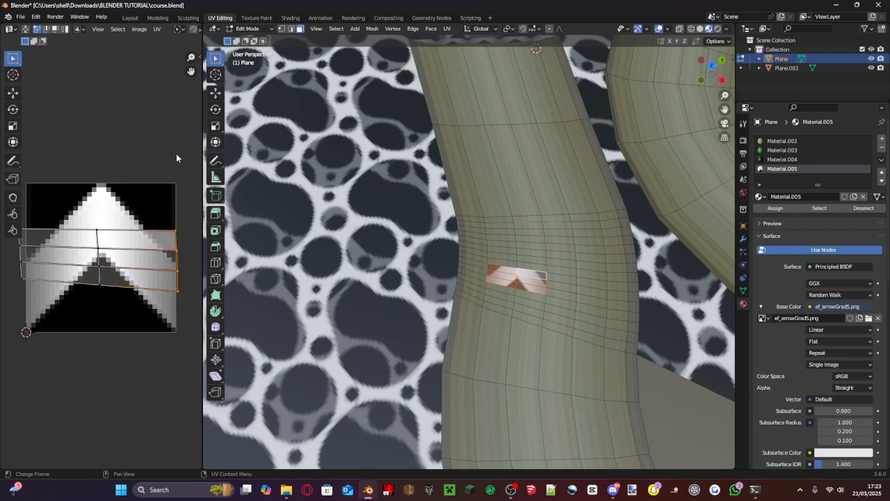
{"action": "type", "text": "sx"}
{"action": "type", "text": ".2"}
{"action": "key", "text": "Return"}
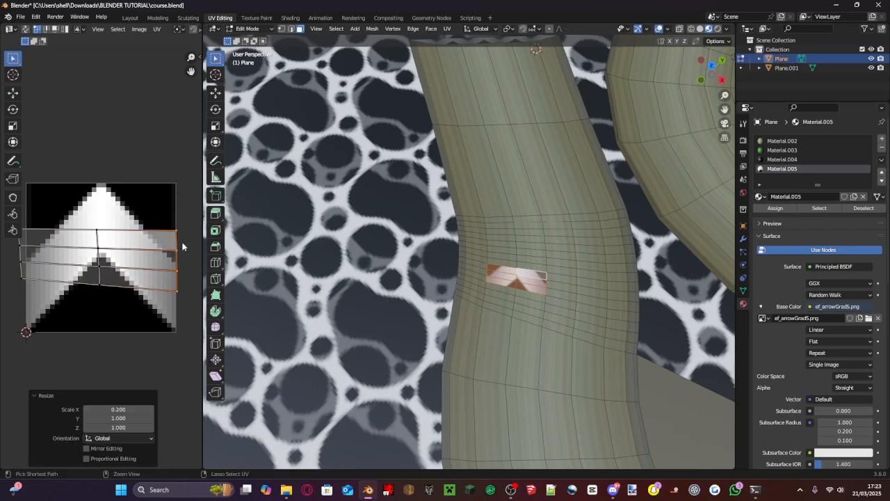
- Straighten the right and left edges of the UV patch vertically with UV Squares' Snap to Axis
{"action": "key", "text": "n"}
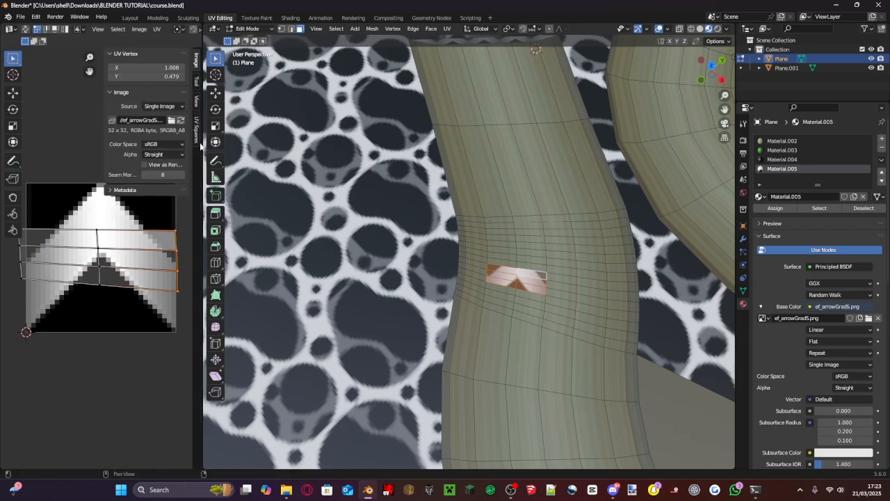
{"action": "left_click", "coordinate": [197, 126]}
{"action": "right_click", "coordinate": [178, 290], "text": "shift"}
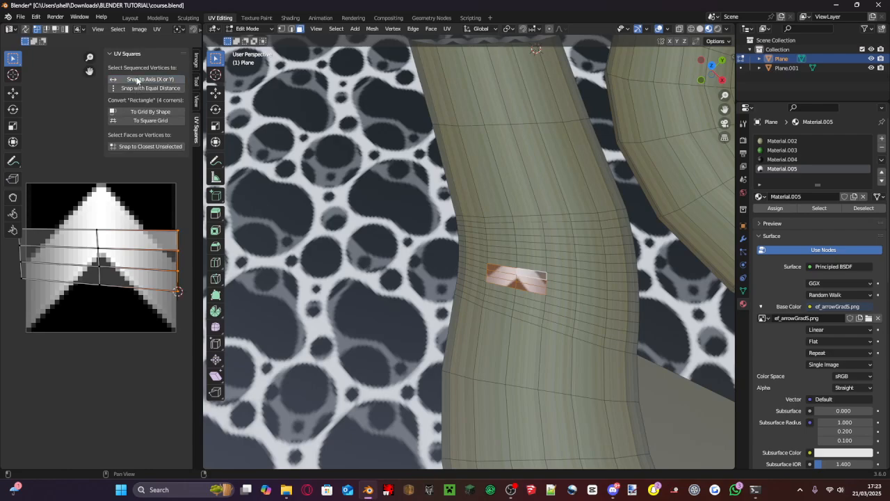
{"action": "scroll", "coordinate": [103, 257], "scroll_direction": "up", "scroll_amount": 6}
{"action": "scroll", "coordinate": [101, 257], "scroll_direction": "down", "scroll_amount": 8}
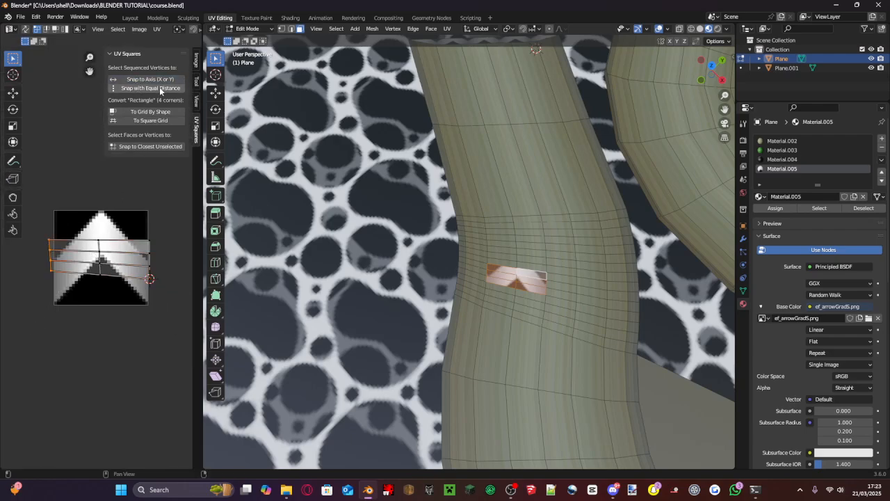
{"action": "scroll", "coordinate": [114, 188], "scroll_direction": "up", "scroll_amount": 3}
{"action": "scroll", "coordinate": [113, 187], "scroll_direction": "up", "scroll_amount": 1}
{"action": "scroll", "coordinate": [104, 227], "scroll_direction": "down", "scroll_amount": 3}
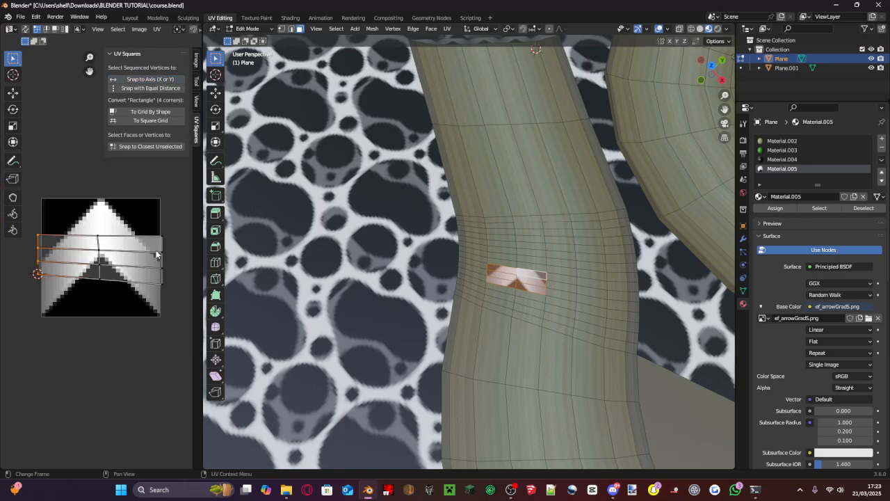
{"action": "scroll", "coordinate": [181, 279], "scroll_direction": "up", "scroll_amount": 1}
- Straighten the UV patch's bottom row and the row above it horizontally with UV Squares
{"action": "left_click", "coordinate": [181, 315]}
{"action": "left_click_drag", "start_coordinate": [181, 313], "coordinate": [6, 276]}
{"action": "left_click", "coordinate": [146, 78]}
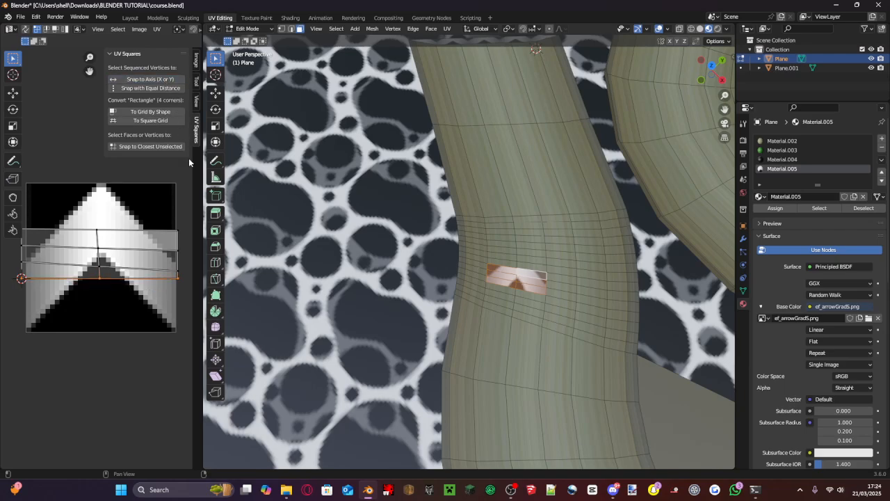
{"action": "left_click_drag", "start_coordinate": [181, 270], "coordinate": [2, 263]}
{"action": "left_click", "coordinate": [146, 79]}
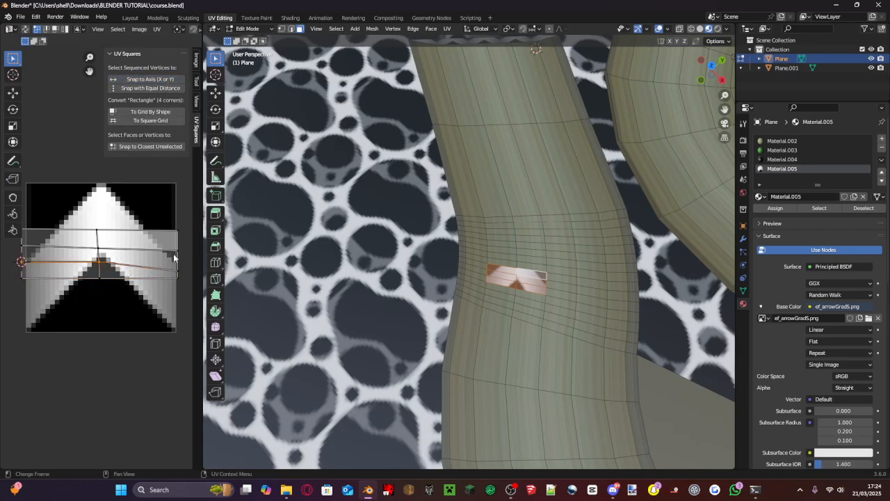
{"action": "key", "text": "ctrl+z"}
{"action": "mouse_move", "coordinate": [182, 270]}
{"action": "left_mouse_down"}
{"action": "mouse_move", "coordinate": [167, 265]}
{"action": "mouse_move", "coordinate": [167, 276]}
{"action": "left_mouse_up"}
{"action": "left_click", "coordinate": [147, 89]}
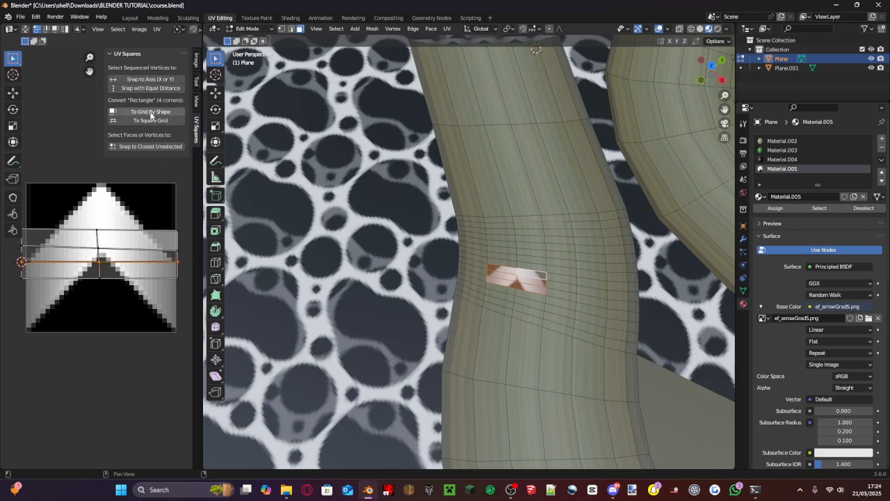
- Snap the UV patch's upper inner row horizontally and its centre column vertically with UV Squares' Snap to Axis
{"action": "scroll", "coordinate": [129, 249], "scroll_direction": "down", "scroll_amount": 2}
{"action": "left_click", "coordinate": [38, 237]}
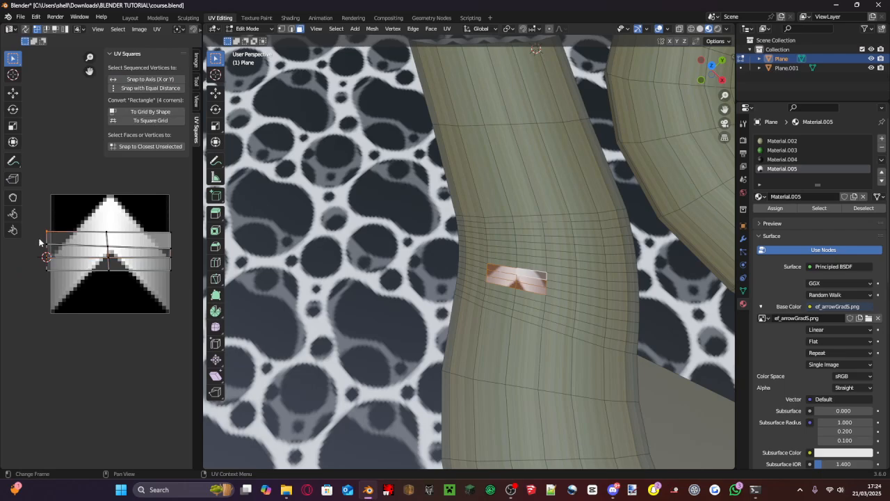
{"action": "left_click_drag", "start_coordinate": [39, 239], "coordinate": [183, 253]}
{"action": "left_click", "coordinate": [137, 79]}
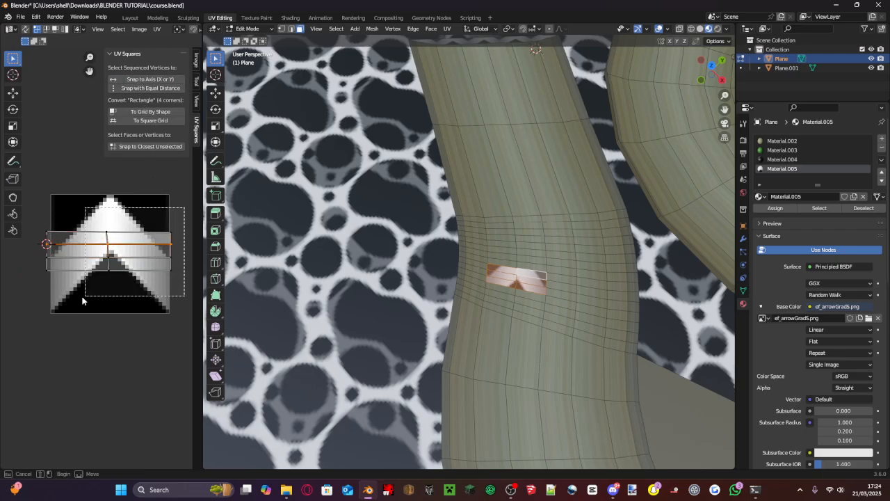
{"action": "left_click_drag", "start_coordinate": [98, 223], "coordinate": [113, 281]}
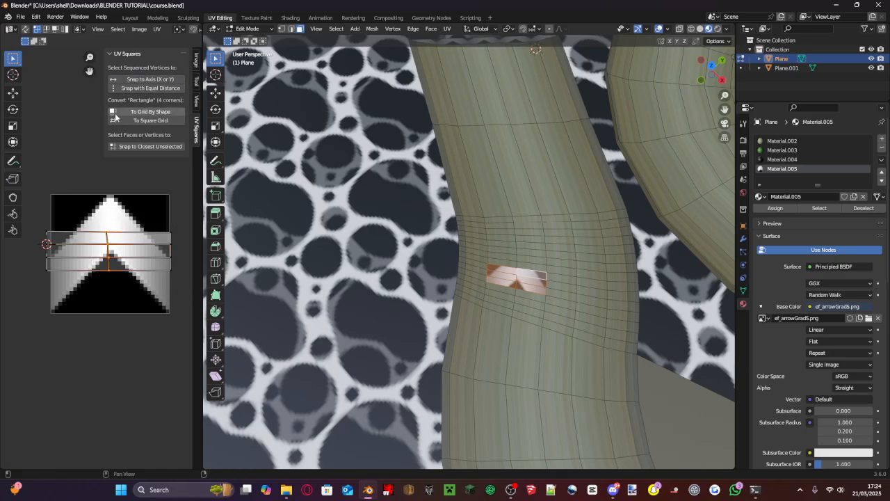
{"action": "left_click", "coordinate": [140, 79]}
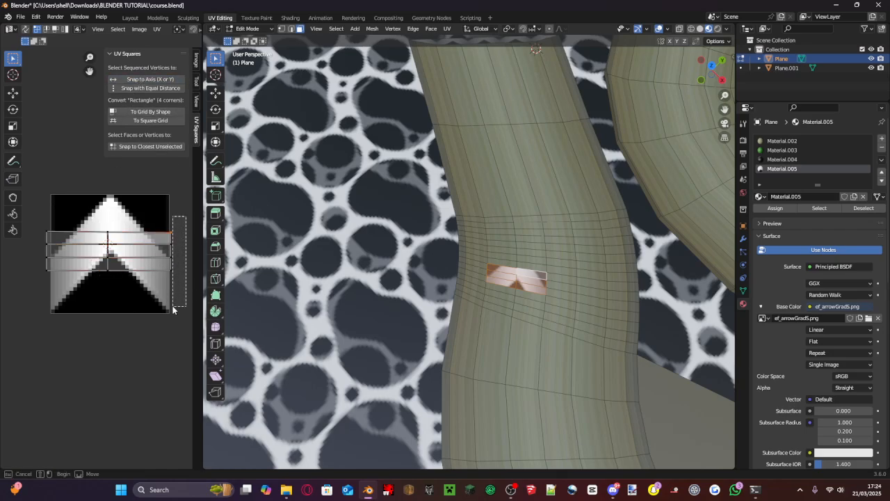
{"action": "scroll", "coordinate": [170, 306], "scroll_direction": "up", "scroll_amount": 5}
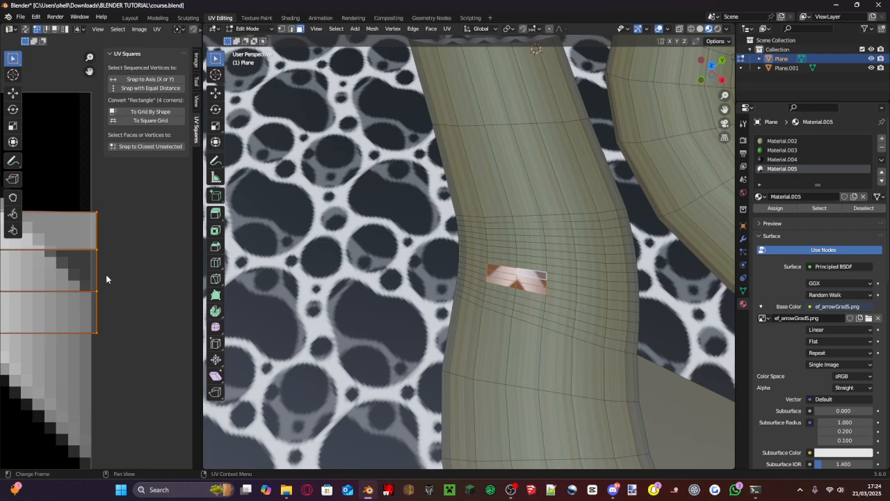
- Move the patch's right UV edge by -0.01722 and its left UV edge by 0.035681 along X, onto the arrow image's borders
{"action": "key", "text": "g"}
{"action": "key", "text": "x"}
{"action": "left_click", "coordinate": [100, 275]}
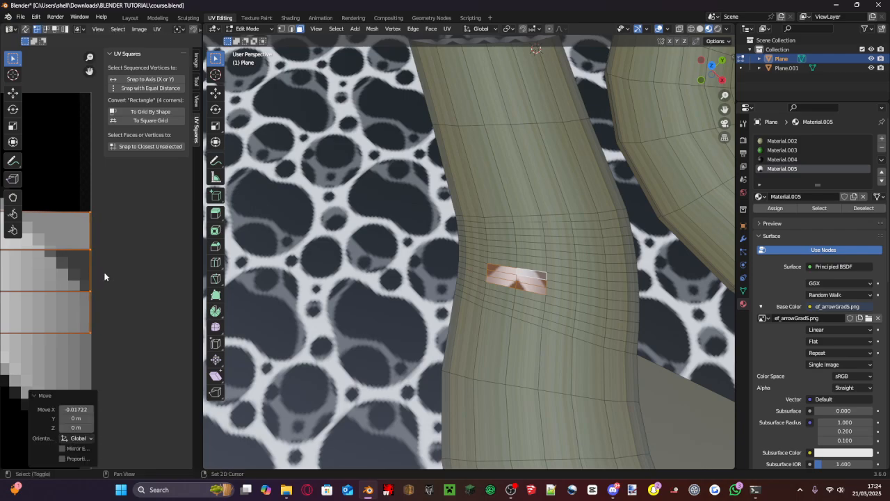
{"action": "mouse_move", "coordinate": [105, 276]}
{"action": "middle_mouse_down"}
{"action": "mouse_move", "coordinate": [198, 277]}
{"action": "mouse_move", "coordinate": [100, 274]}
{"action": "middle_mouse_up"}
{"action": "left_click", "coordinate": [63, 188]}
{"action": "left_click_drag", "start_coordinate": [63, 188], "coordinate": [114, 357]}
{"action": "key", "text": "g"}
{"action": "key", "text": "x"}
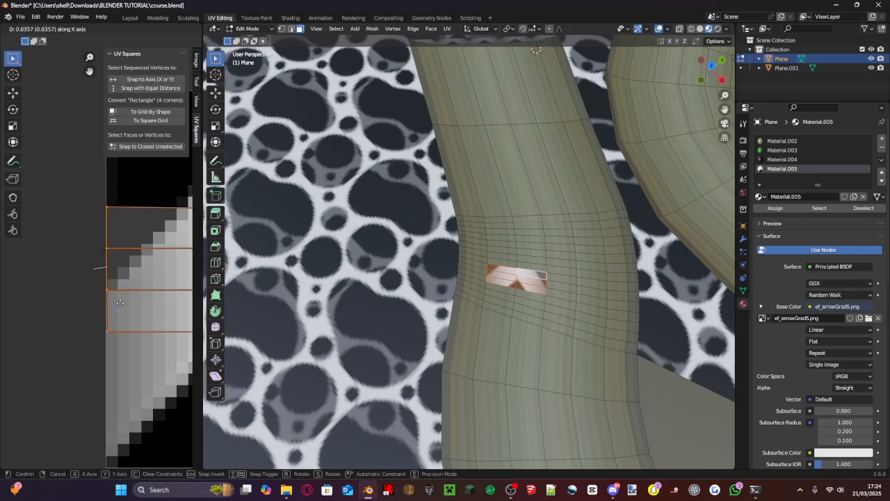
{"action": "left_click", "coordinate": [121, 303]}
- Select all UVs of the arrow patch and scale them by 2 on X, Y and Z
{"action": "scroll", "coordinate": [132, 295], "scroll_direction": "down", "scroll_amount": 5}
{"action": "scroll", "coordinate": [173, 247], "scroll_direction": "up", "scroll_amount": 2}
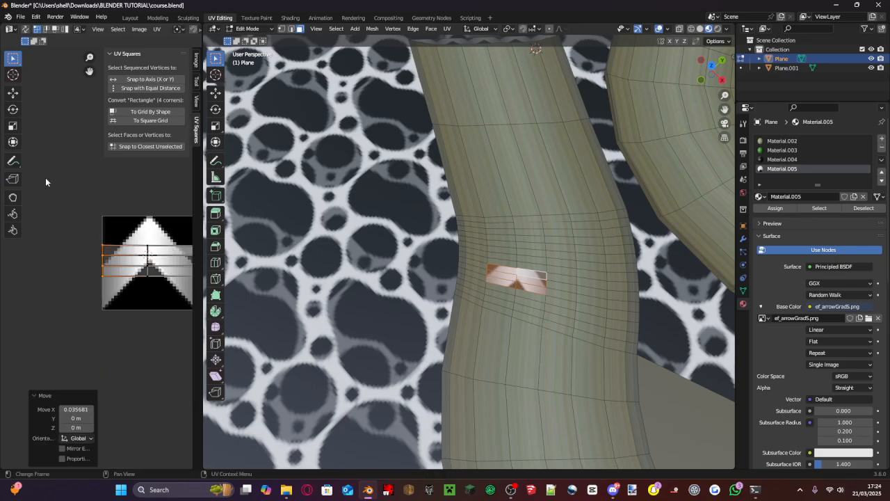
{"action": "left_click_drag", "start_coordinate": [45, 178], "coordinate": [197, 304]}
{"action": "scroll", "coordinate": [148, 295], "scroll_direction": "down", "scroll_amount": 3}
{"action": "key", "text": "s"}
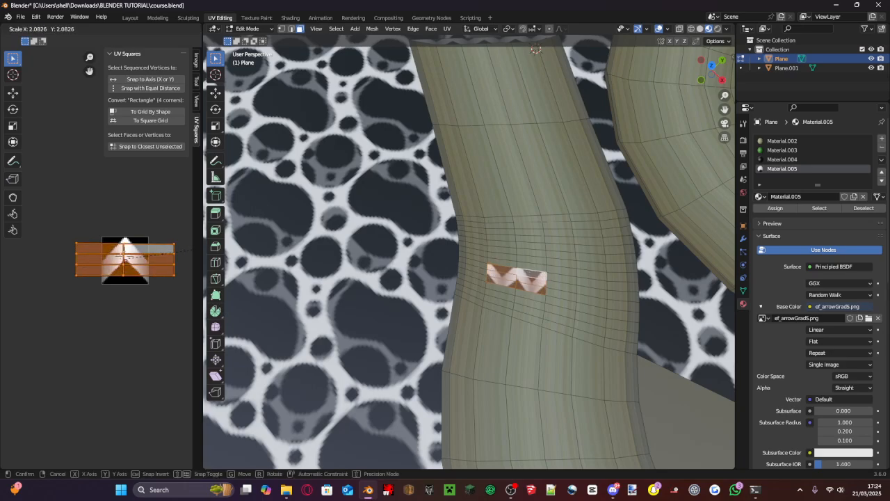
{"action": "left_click", "coordinate": [20, 324]}
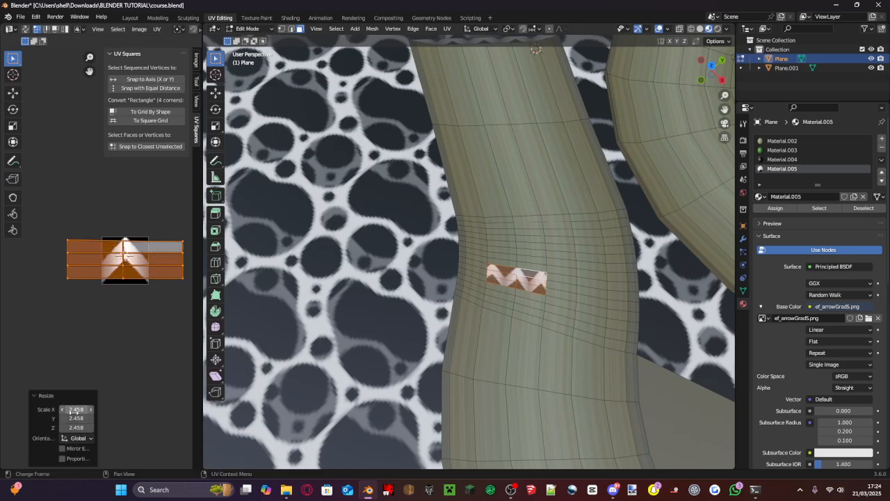
{"action": "left_click_drag", "start_coordinate": [77, 409], "coordinate": [60, 410]}
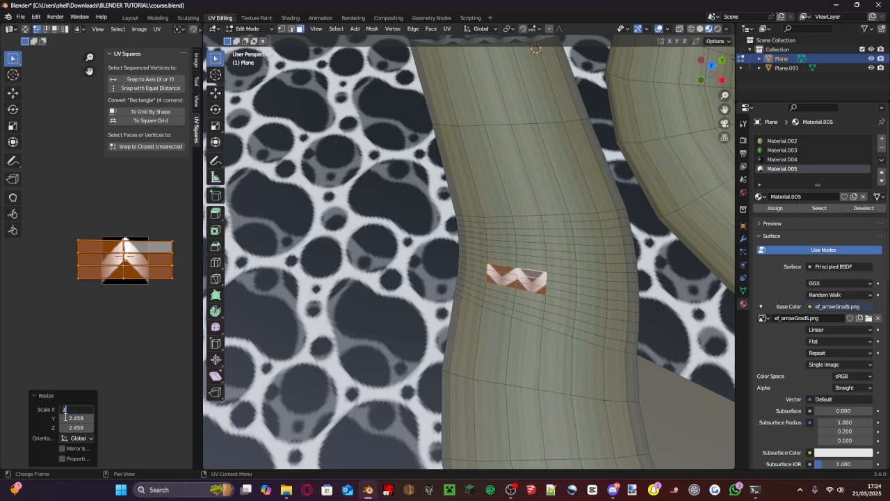
{"action": "key", "text": "Tab"}
{"action": "key", "text": "Tab"}
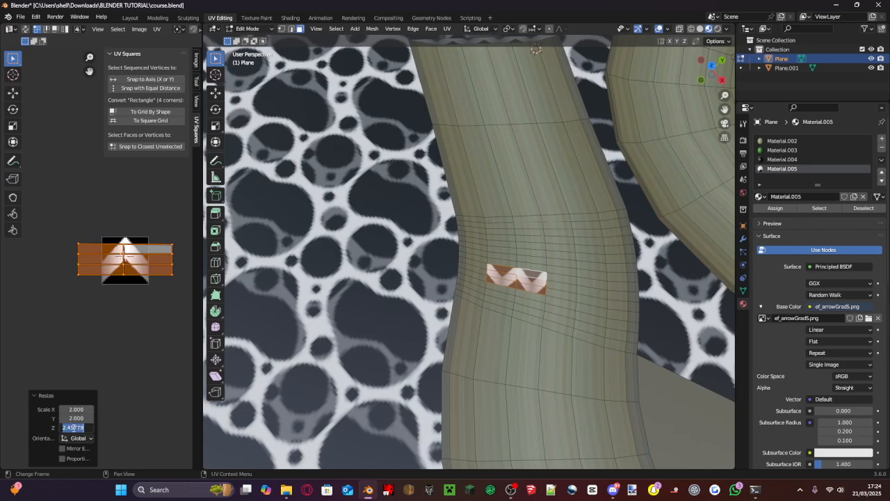
- Try rotating the arrow patch's UVs and undo the rotation
{"action": "key", "text": "r"}
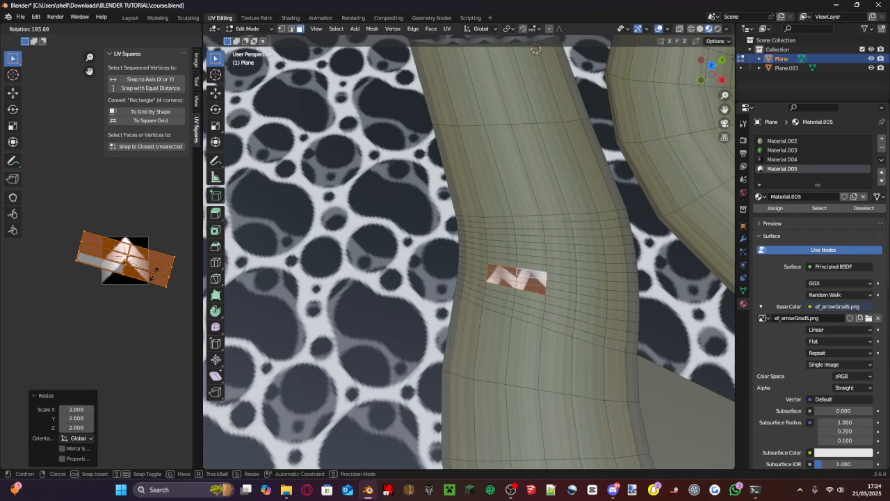
{"action": "left_click", "coordinate": [75, 267]}
{"action": "key", "text": "ctrl+z"}
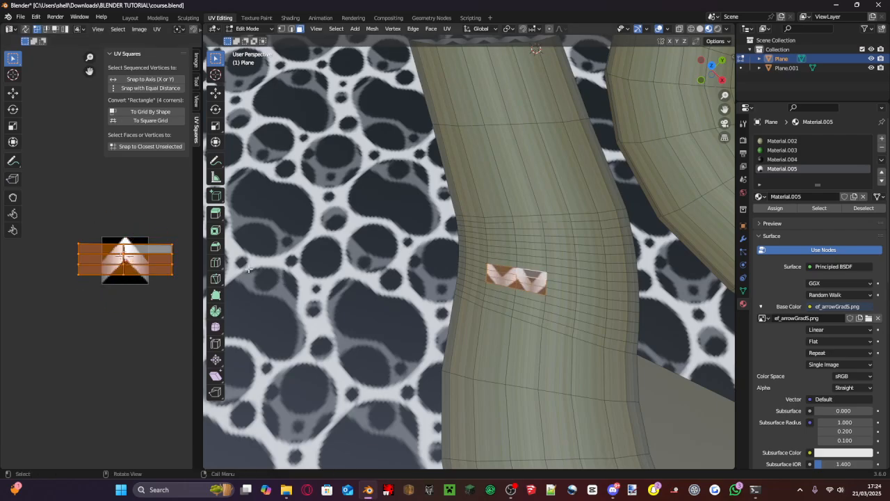
- Shift the arrow patch's UVs by -0.46506 along X so two complete arrows sit side by side on the patch
{"action": "scroll", "coordinate": [249, 269], "scroll_direction": "up", "scroll_amount": 6}
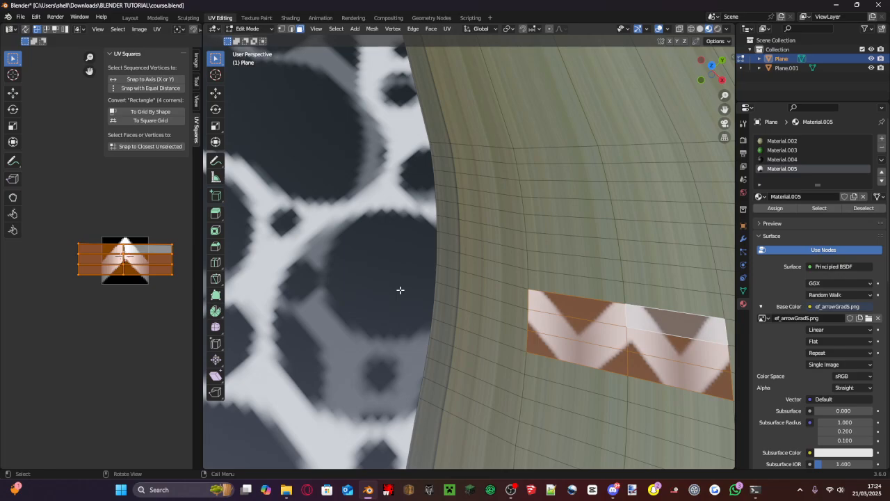
{"action": "scroll", "coordinate": [400, 289], "scroll_direction": "down", "scroll_amount": 3}
{"action": "scroll", "coordinate": [160, 273], "scroll_direction": "up", "scroll_amount": 2}
{"action": "key", "text": "g"}
{"action": "key", "text": "x"}
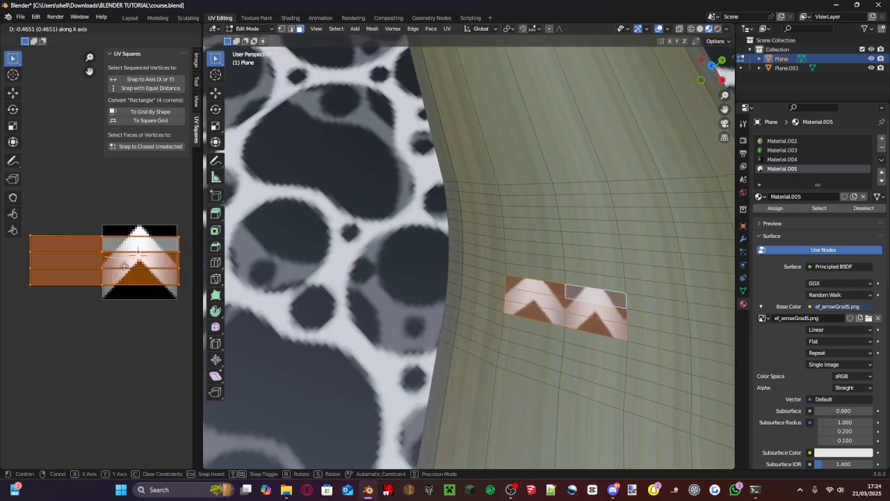
{"action": "left_click", "coordinate": [125, 266]}
- Assign Material.005 to two side-by-side road faces near the outer edge of the large curve beyond the first arrow patch
{"action": "scroll", "coordinate": [515, 264], "scroll_direction": "down", "scroll_amount": 7}
{"action": "scroll", "coordinate": [507, 269], "scroll_direction": "up", "scroll_amount": 2}
{"action": "scroll", "coordinate": [507, 269], "scroll_direction": "down", "scroll_amount": 5}
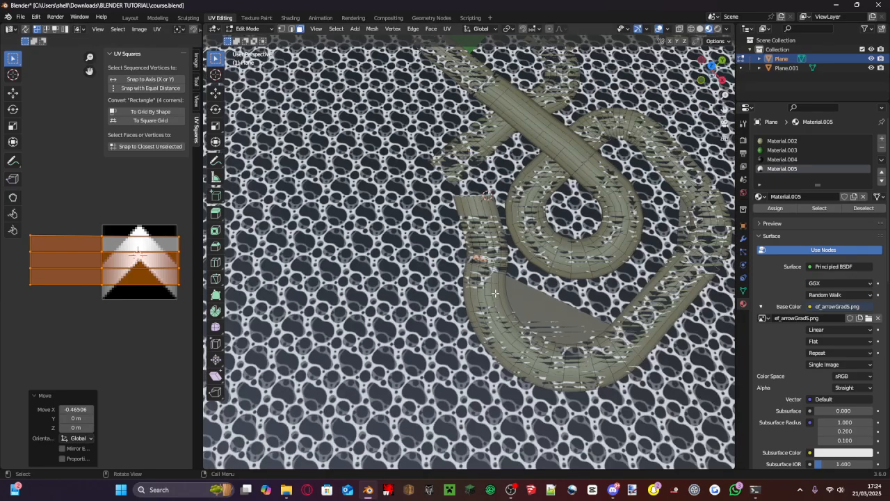
{"action": "scroll", "coordinate": [493, 297], "scroll_direction": "up", "scroll_amount": 4}
{"action": "middle_click_drag", "start_coordinate": [492, 296], "coordinate": [459, 292]}
{"action": "scroll", "coordinate": [542, 358], "scroll_direction": "down", "scroll_amount": 5}
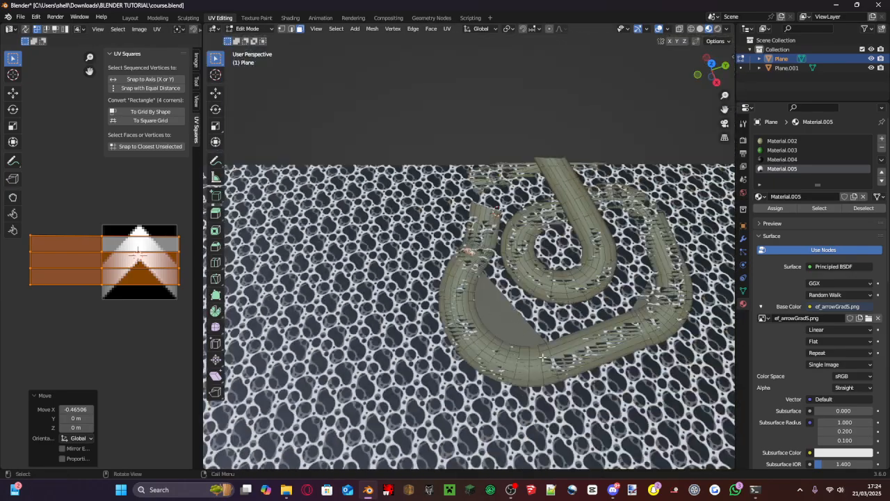
{"action": "scroll", "coordinate": [542, 357], "scroll_direction": "up", "scroll_amount": 5}
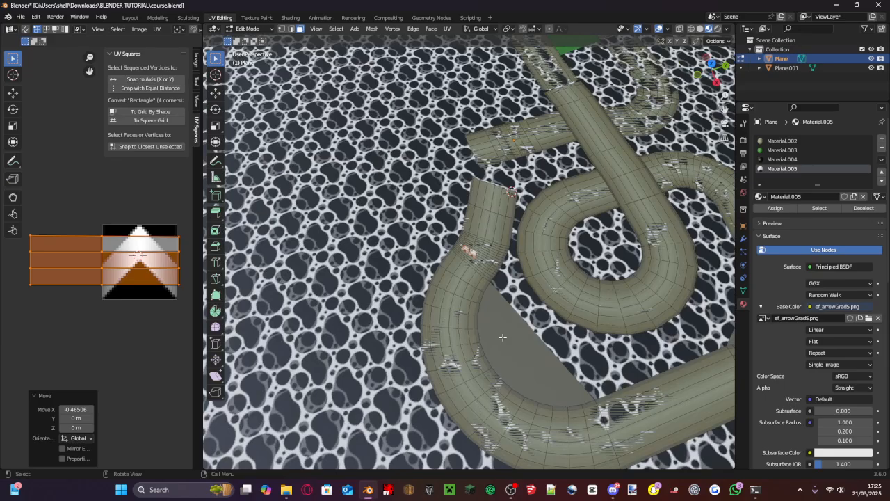
{"action": "middle_click_drag", "start_coordinate": [503, 338], "coordinate": [473, 231], "text": "shift"}
{"action": "scroll", "coordinate": [441, 235], "scroll_direction": "up", "scroll_amount": 1}
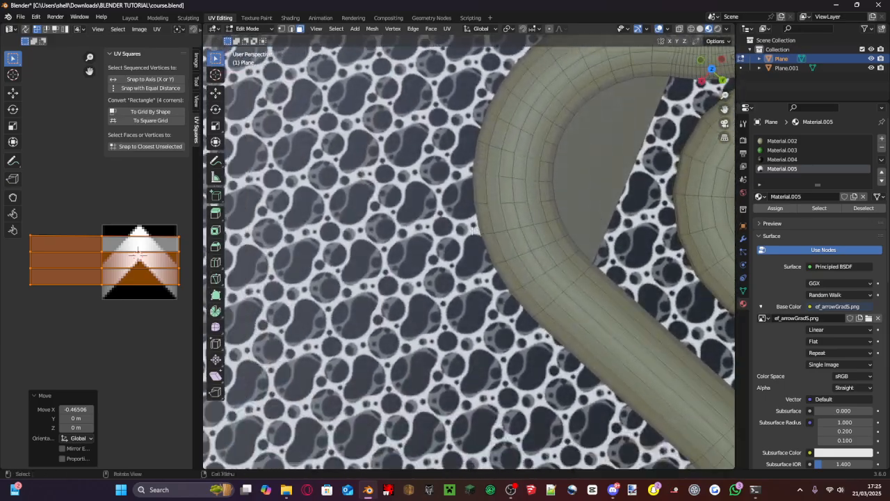
{"action": "scroll", "coordinate": [473, 229], "scroll_direction": "up", "scroll_amount": 4}
{"action": "left_click", "coordinate": [517, 222]}
{"action": "left_click", "coordinate": [544, 234], "text": "shift"}
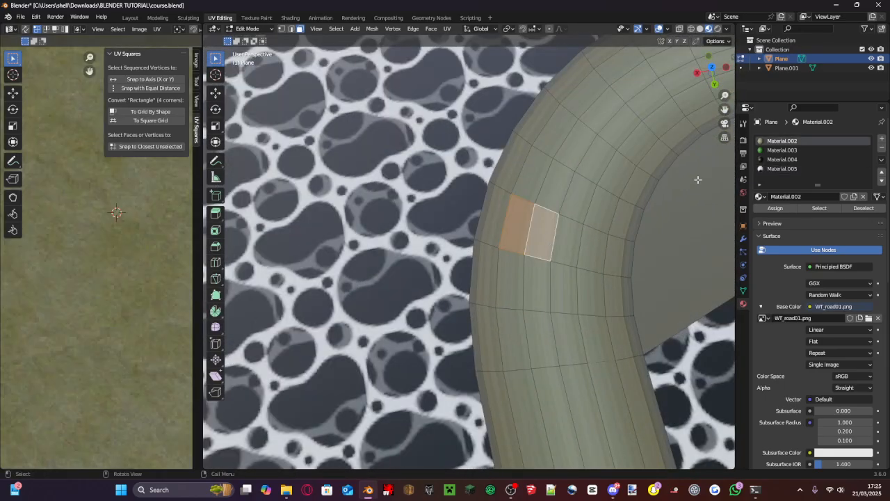
{"action": "left_click", "coordinate": [782, 168]}
{"action": "left_click", "coordinate": [775, 208]}
- Unwrap the two newly assigned faces and rotate their UVs by about 100° so the arrow points along the road
{"action": "key", "text": "b"}
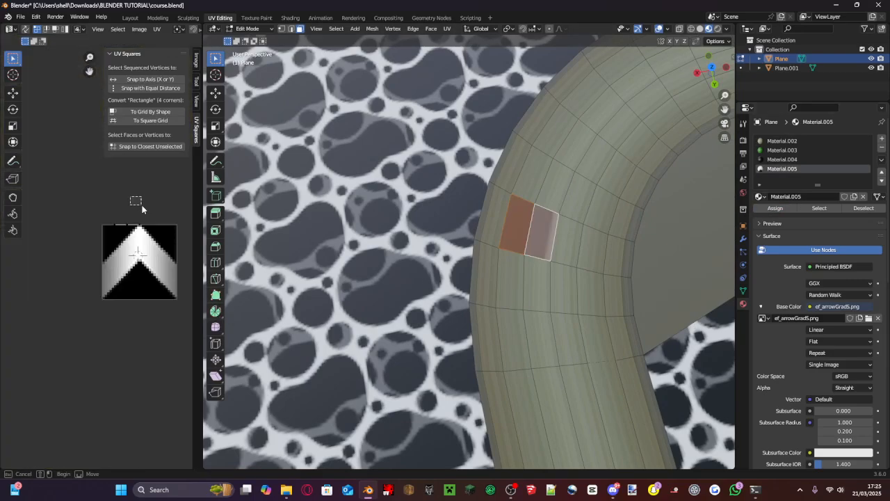
{"action": "left_click_drag", "start_coordinate": [142, 206], "coordinate": [29, 156]}
{"action": "scroll", "coordinate": [163, 225], "scroll_direction": "up", "scroll_amount": 1}
{"action": "key", "text": "u"}
{"action": "left_click", "coordinate": [162, 227]}
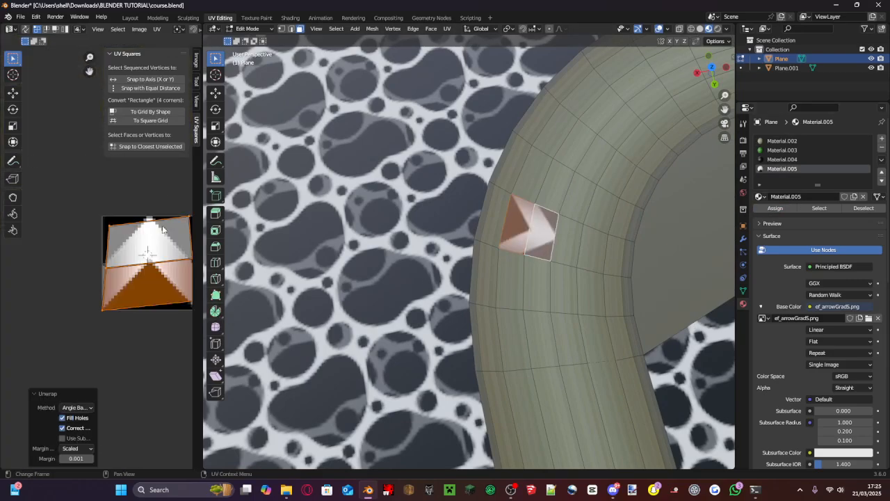
{"action": "scroll", "coordinate": [162, 228], "scroll_direction": "up", "scroll_amount": 1}
{"action": "middle_click_drag", "start_coordinate": [162, 228], "coordinate": [59, 220], "text": "shift"}
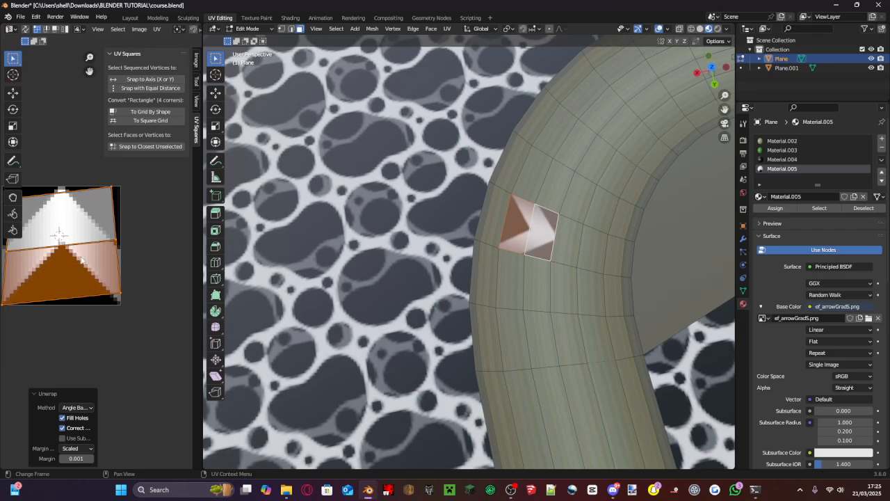
{"action": "key", "text": "r"}
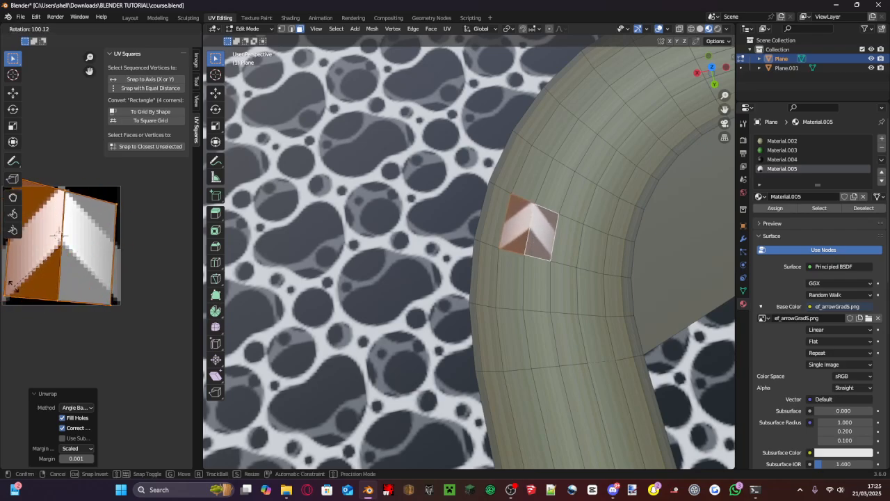
{"action": "left_click", "coordinate": [12, 286]}
- Assign Material.005 to another pair of side-by-side faces farther around the curve, near its outer edge
{"action": "middle_click_drag", "start_coordinate": [618, 98], "coordinate": [478, 293], "text": "shift"}
{"action": "left_click", "coordinate": [495, 245]}
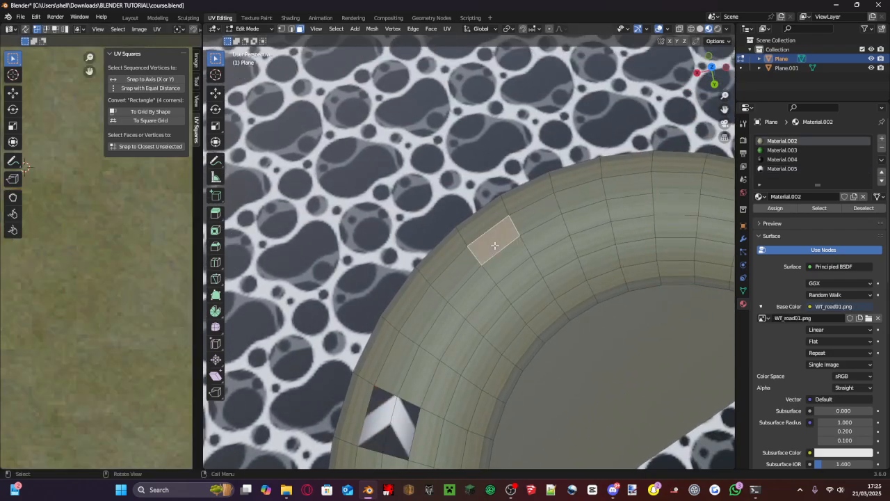
{"action": "left_click", "coordinate": [506, 259], "text": "shift"}
{"action": "left_click", "coordinate": [782, 168]}
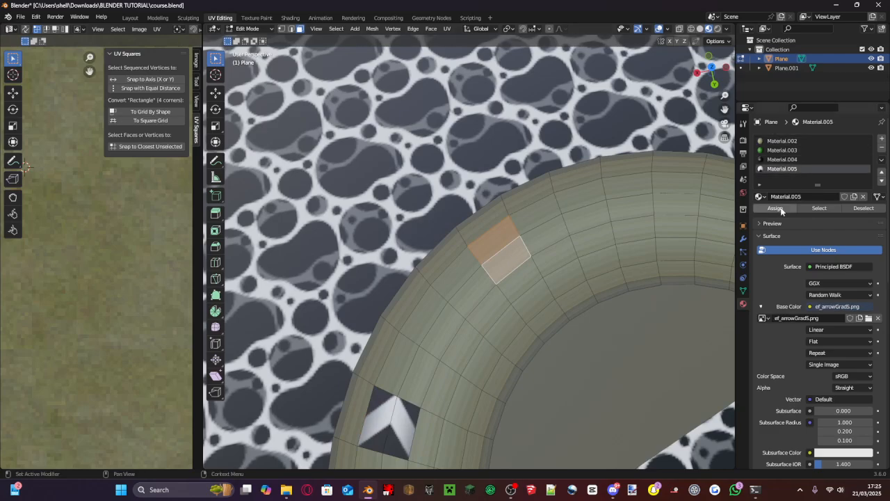
{"action": "left_click", "coordinate": [777, 208]}
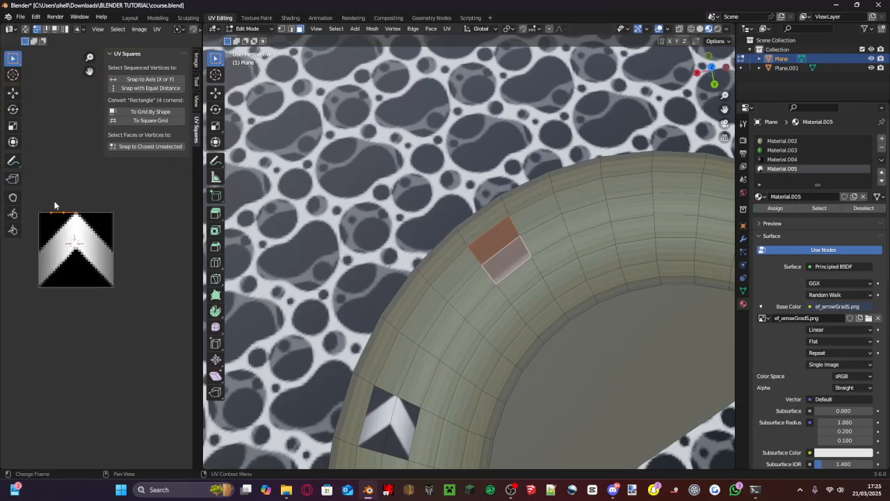
- Unwrap the second pair of arrow faces on the curve and rotate their UVs by 274°
{"action": "key", "text": "u"}
{"action": "left_click", "coordinate": [60, 217]}
{"action": "scroll", "coordinate": [87, 254], "scroll_direction": "up", "scroll_amount": 3}
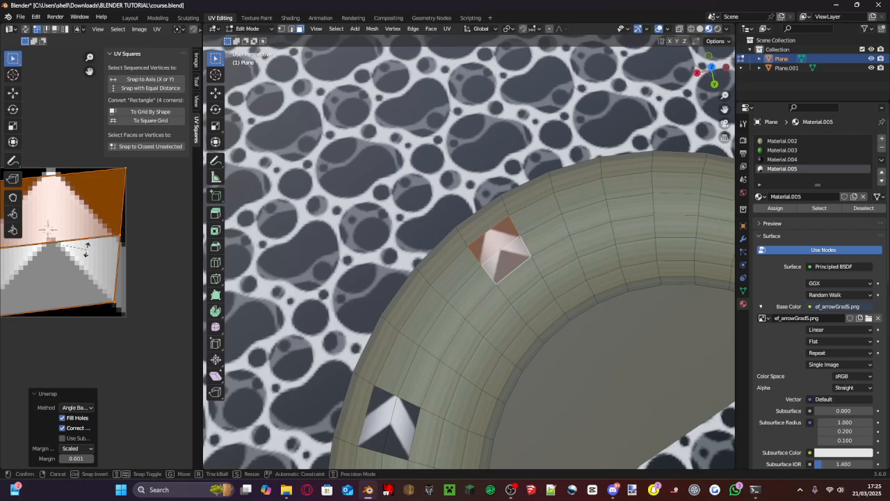
{"action": "key", "text": "r"}
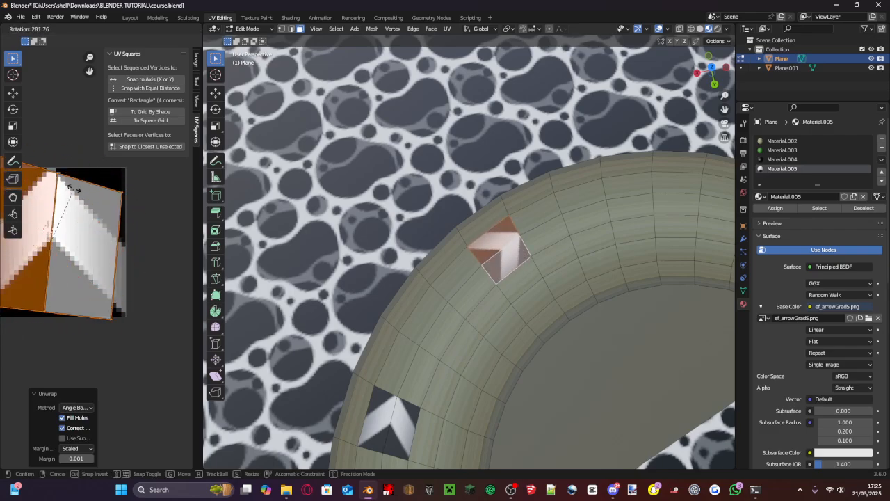
{"action": "left_click", "coordinate": [64, 196]}
- Select a two-by-two block of road faces farther around the curve and assign Material.005 to it
{"action": "middle_click_drag", "start_coordinate": [619, 194], "coordinate": [633, 200]}
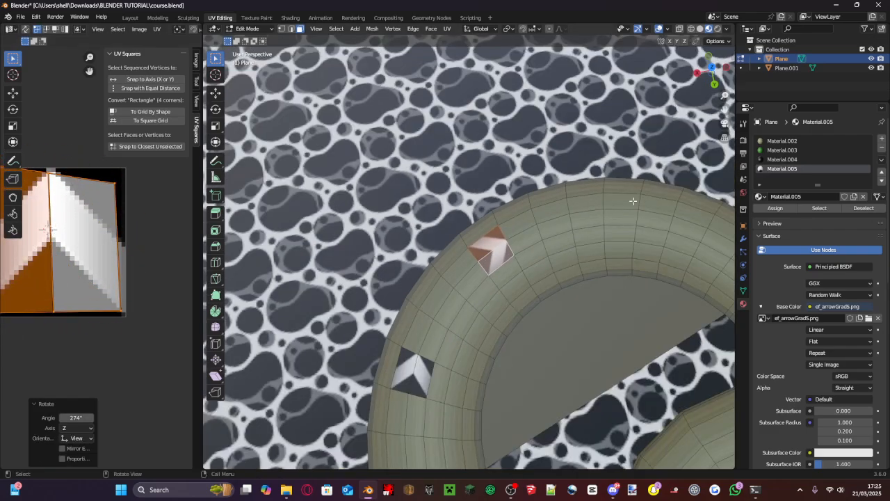
{"action": "left_click", "coordinate": [591, 212]}
{"action": "left_click", "coordinate": [613, 205], "text": "shift"}
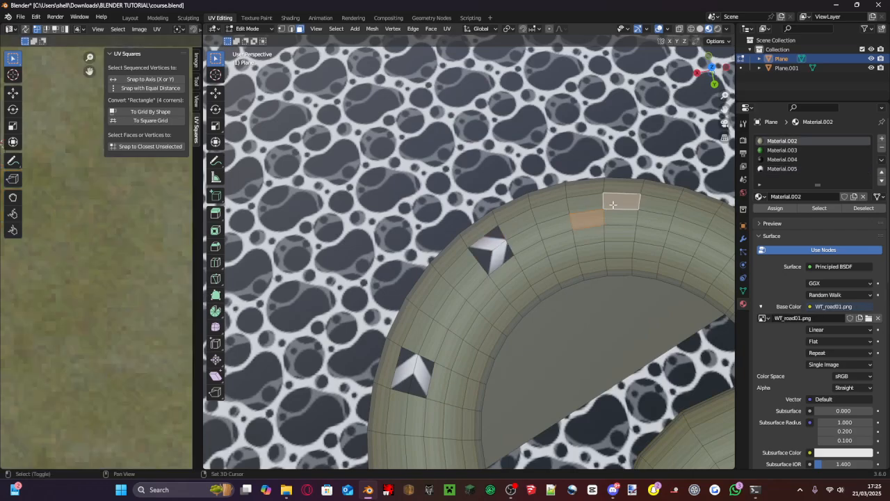
{"action": "left_click", "coordinate": [587, 208], "text": "shift"}
{"action": "left_click", "coordinate": [621, 223], "text": "shift"}
{"action": "left_click", "coordinate": [780, 169]}
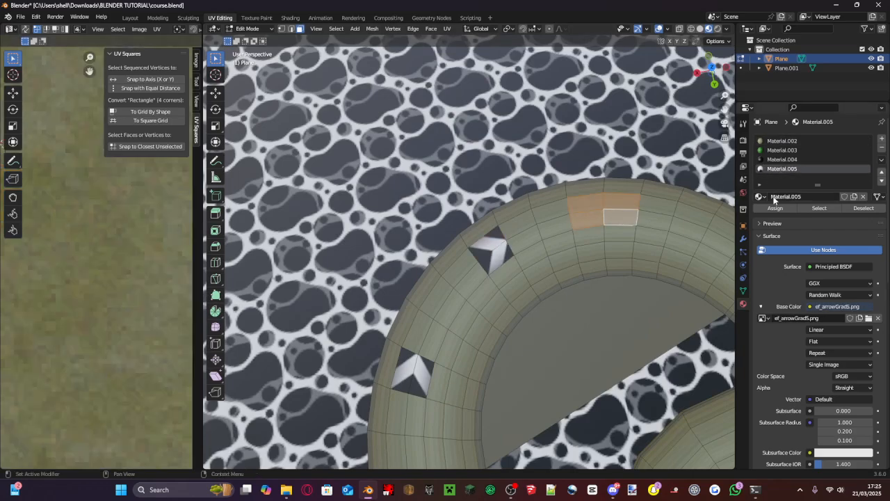
{"action": "left_click", "coordinate": [775, 208]}
- Unwrap the two-by-two block of faces onto the arrow texture
{"action": "scroll", "coordinate": [126, 227], "scroll_direction": "down", "scroll_amount": 5}
{"action": "left_click_drag", "start_coordinate": [114, 222], "coordinate": [75, 276]}
{"action": "key", "text": "u"}
{"action": "left_click", "coordinate": [82, 250]}
{"action": "scroll", "coordinate": [102, 255], "scroll_direction": "up", "scroll_amount": 4}
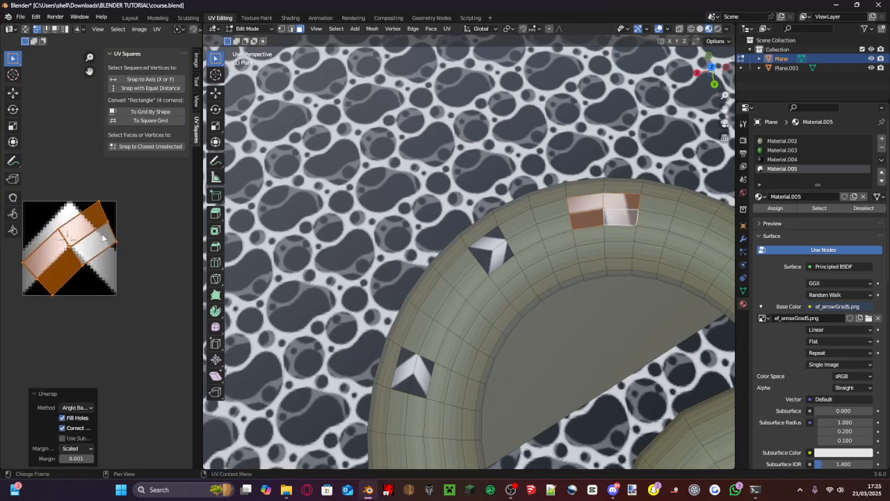
- Rotate the four-face block's UVs by 312° and scale them uniformly by 2.003
{"action": "key", "text": "r"}
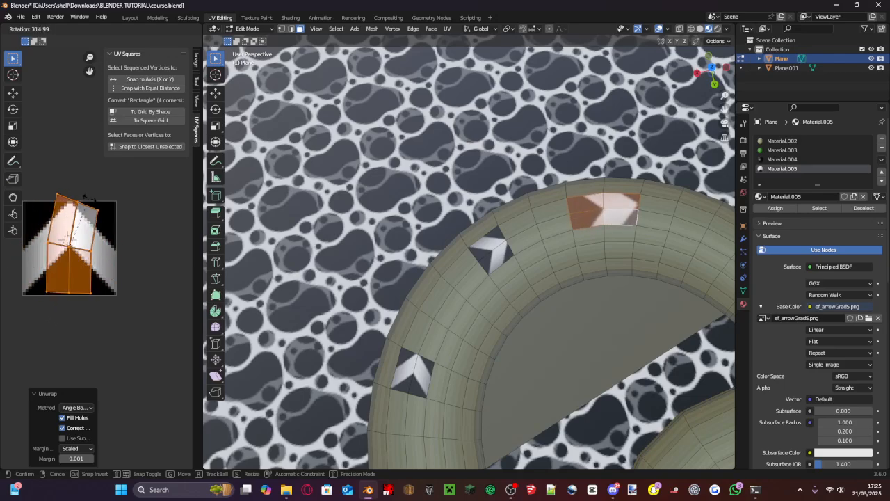
{"action": "left_click", "coordinate": [77, 225]}
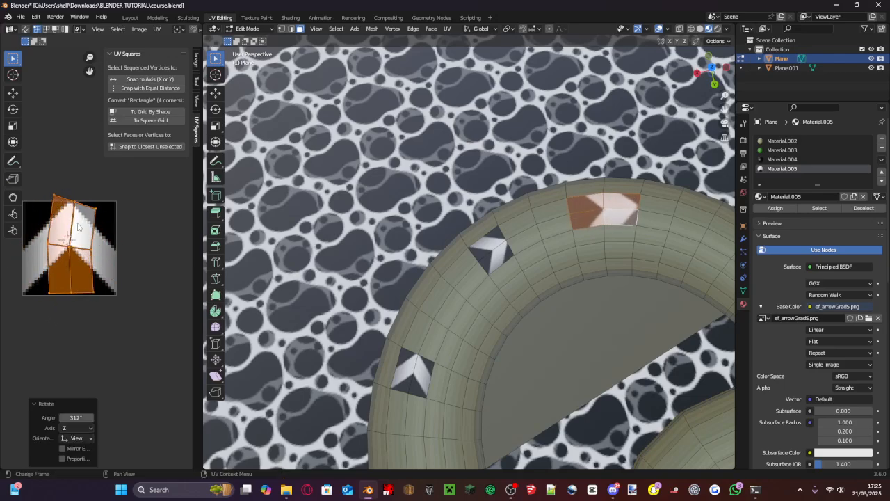
{"action": "key", "text": "s"}
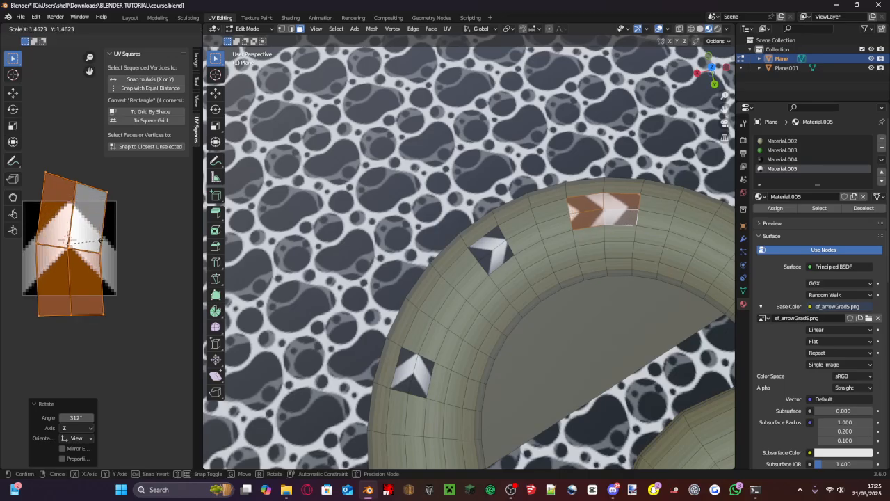
{"action": "left_click", "coordinate": [119, 238]}
- Save the changes to course.blend
{"action": "middle_click_drag", "start_coordinate": [505, 219], "coordinate": [556, 213]}
{"action": "key", "text": "ctrl+s"}
{"action": "scroll", "coordinate": [549, 213], "scroll_direction": "down", "scroll_amount": 4}
{"action": "scroll", "coordinate": [549, 213], "scroll_direction": "down", "scroll_amount": 5}
{"action": "scroll", "coordinate": [423, 129], "scroll_direction": "up", "scroll_amount": 8}
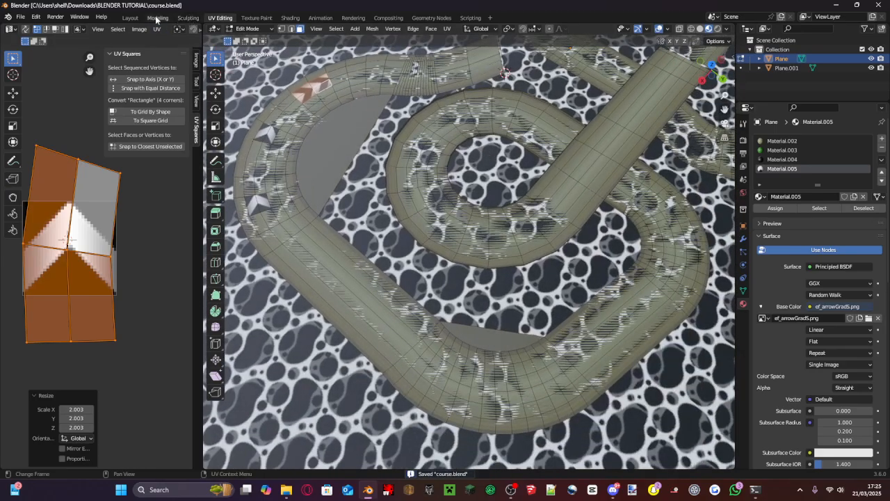
- Switch to the Layout workspace and examine the whole track with its new arrow patches
{"action": "left_click", "coordinate": [131, 17]}
{"action": "scroll", "coordinate": [390, 173], "scroll_direction": "down", "scroll_amount": 4}
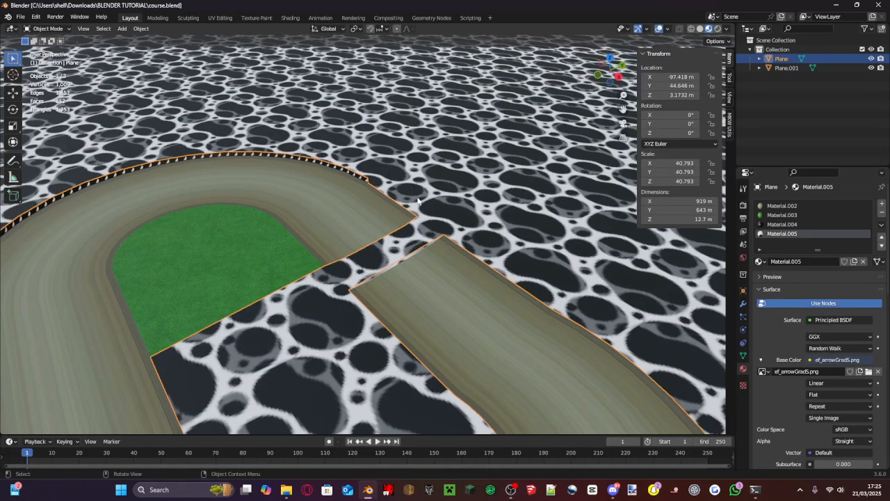
{"action": "scroll", "coordinate": [450, 132], "scroll_direction": "down", "scroll_amount": 3}
{"action": "middle_click_drag", "start_coordinate": [426, 220], "coordinate": [421, 132], "text": "shift"}
{"action": "scroll", "coordinate": [450, 132], "scroll_direction": "up", "scroll_amount": 4}
{"action": "scroll", "coordinate": [449, 132], "scroll_direction": "down", "scroll_amount": 4}
{"action": "middle_click_drag", "start_coordinate": [421, 197], "coordinate": [446, 132], "text": "shift"}
{"action": "scroll", "coordinate": [446, 133], "scroll_direction": "down", "scroll_amount": 5}
{"action": "middle_click_drag", "start_coordinate": [422, 209], "coordinate": [473, 161], "text": "shift"}
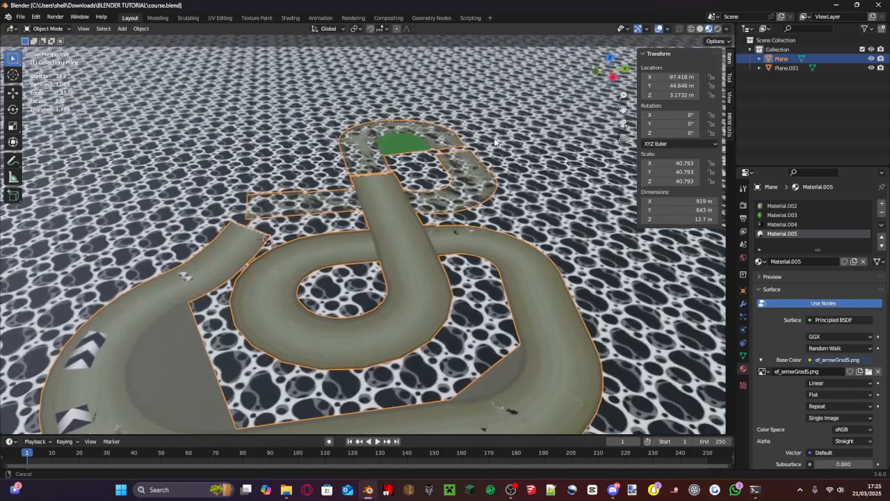
- Add a new material slot to the track mesh with WT_TesuriKusa.png as its base colour image texture
{"action": "key", "text": "Tab"}
{"action": "scroll", "coordinate": [403, 256], "scroll_direction": "up", "scroll_amount": 5}
{"action": "middle_click_drag", "start_coordinate": [400, 201], "coordinate": [431, 222]}
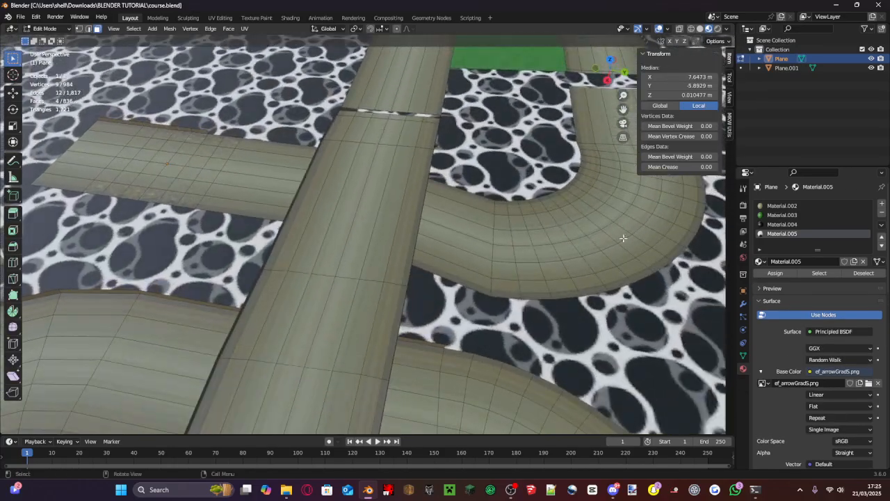
{"action": "left_click", "coordinate": [882, 203]}
{"action": "left_click", "coordinate": [821, 261]}
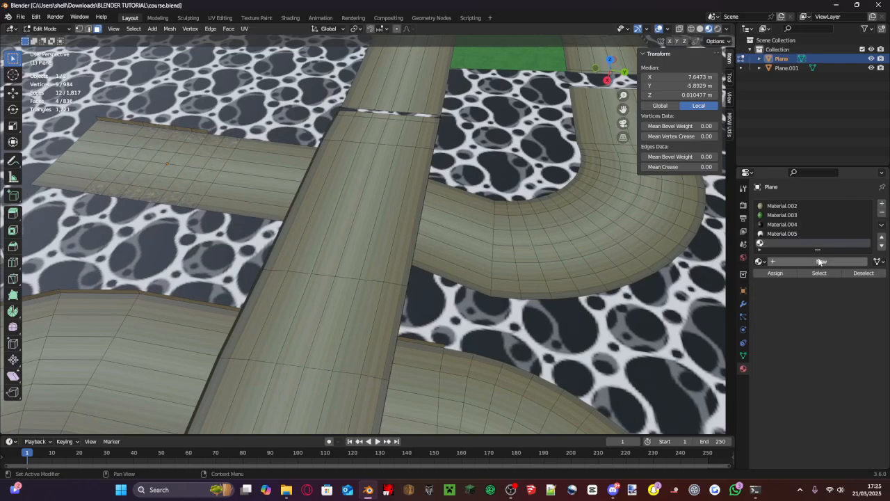
{"action": "left_click", "coordinate": [810, 371]}
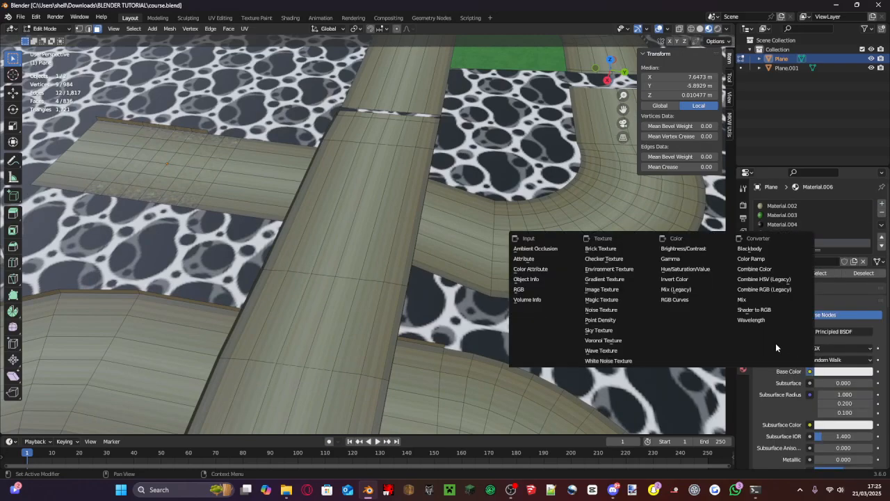
{"action": "left_click", "coordinate": [618, 293]}
{"action": "left_click", "coordinate": [856, 384]}
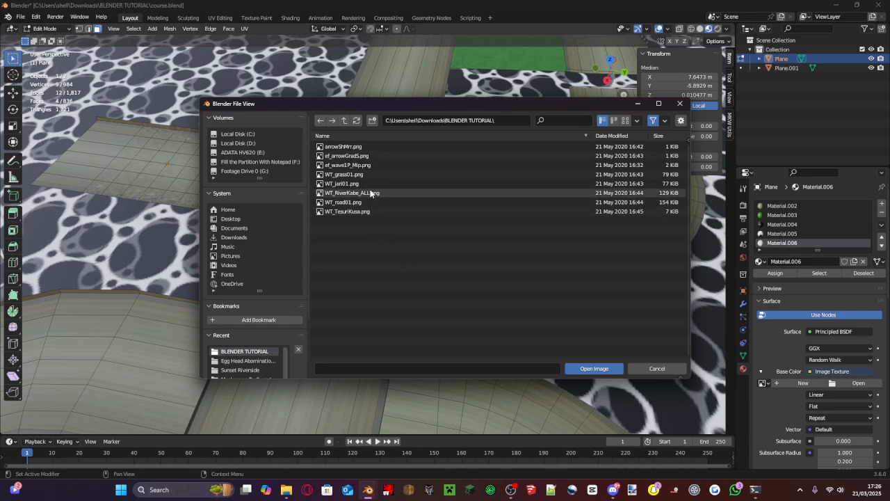
{"action": "double_click", "coordinate": [347, 210]}
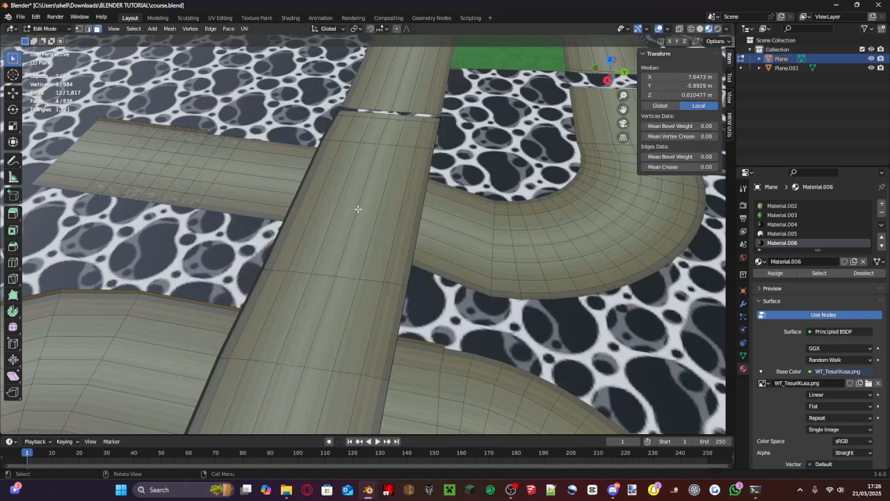
- Select the thin side faces along one edge of the raised straight road, from the gap towards the loop
{"action": "middle_click_drag", "start_coordinate": [355, 209], "coordinate": [372, 122]}
{"action": "scroll", "coordinate": [372, 90], "scroll_direction": "down", "scroll_amount": 2}
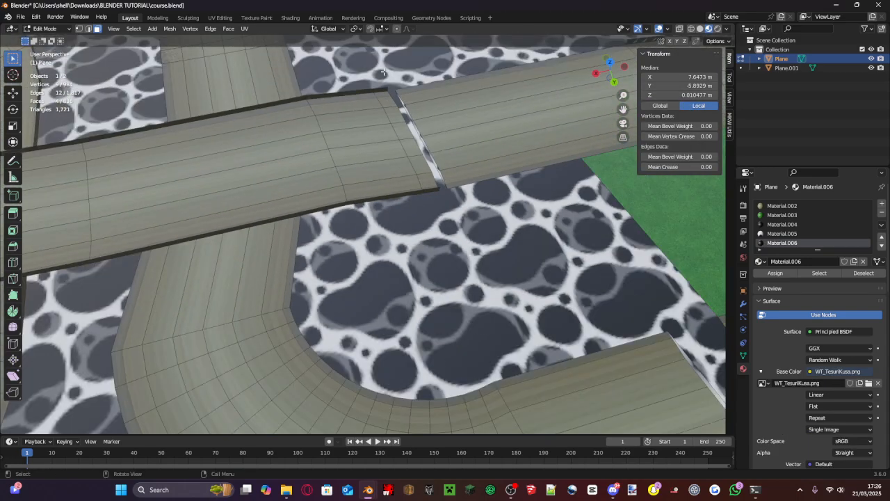
{"action": "left_click", "coordinate": [358, 90], "text": "alt"}
{"action": "middle_click_drag", "start_coordinate": [357, 90], "coordinate": [416, 63], "text": "shift"}
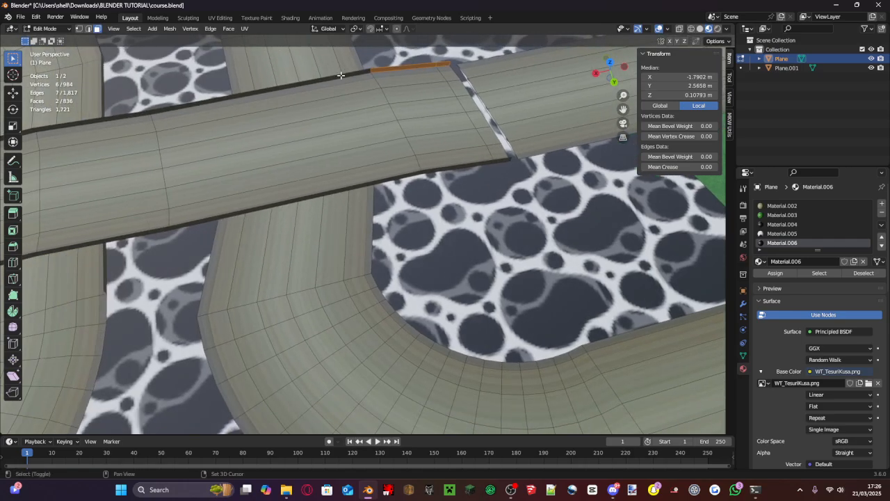
{"action": "left_click", "coordinate": [340, 76], "text": "shift"}
{"action": "middle_click_drag", "start_coordinate": [169, 115], "coordinate": [360, 77], "text": "shift"}
{"action": "left_click", "coordinate": [337, 83], "text": "shift"}
{"action": "middle_click_drag", "start_coordinate": [227, 121], "coordinate": [318, 95], "text": "shift"}
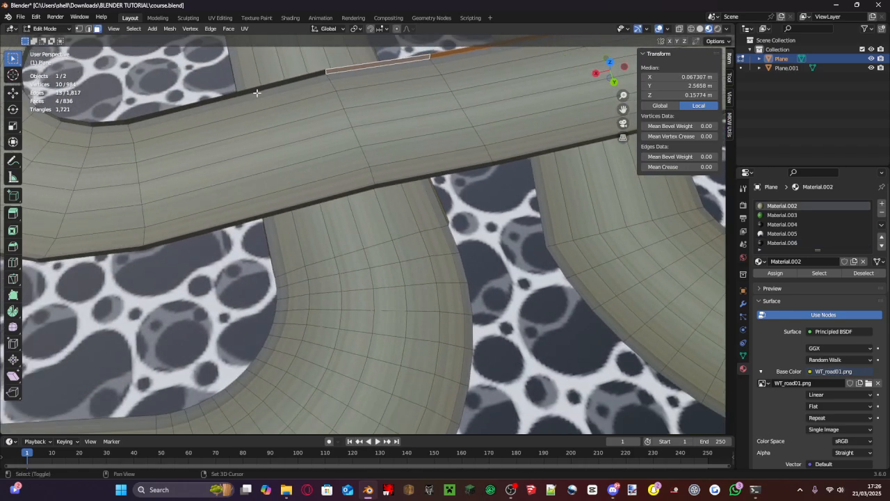
{"action": "middle_click_drag", "start_coordinate": [257, 92], "coordinate": [445, 124], "text": "shift"}
{"action": "left_click", "coordinate": [403, 162], "text": "shift"}
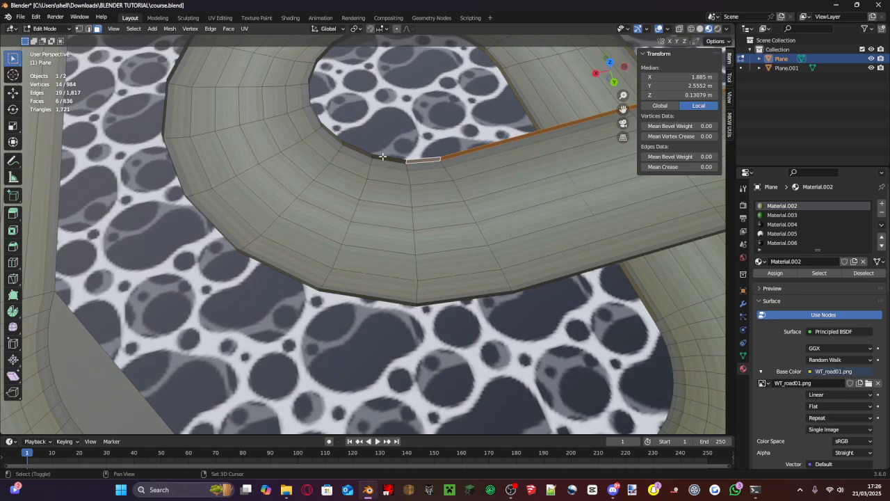
- Extend the selection with the thin side faces around the first part of the loop's inner edge
{"action": "left_click", "coordinate": [381, 155], "text": "shift"}
{"action": "left_click_drag", "start_coordinate": [358, 152], "coordinate": [349, 143], "text": "shift"}
{"action": "left_click", "coordinate": [350, 159], "text": "shift"}
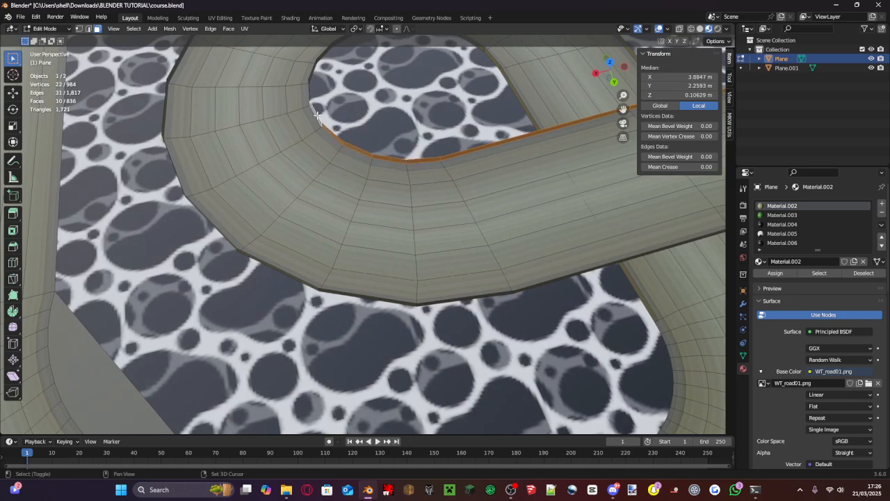
{"action": "middle_click_drag", "start_coordinate": [317, 113], "coordinate": [411, 148]}
{"action": "left_click", "coordinate": [356, 127], "text": "shift"}
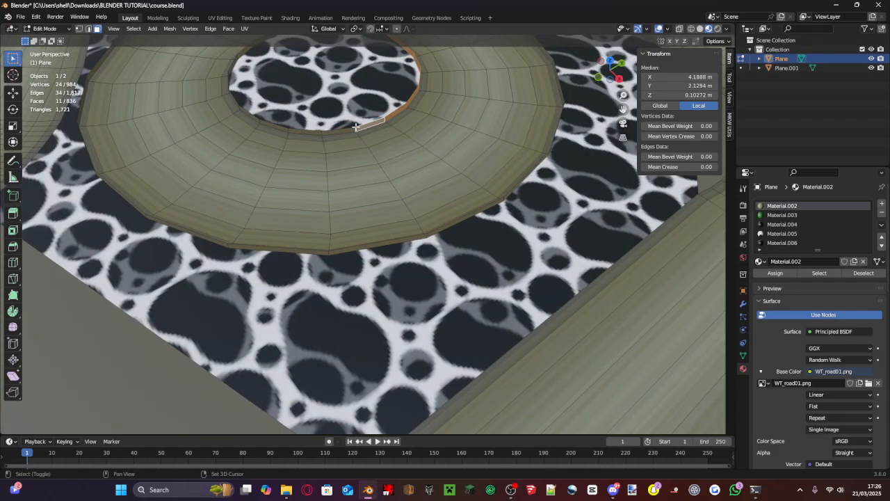
{"action": "left_click", "coordinate": [337, 139], "text": "shift"}
{"action": "left_click", "coordinate": [339, 136], "text": "shift"}
{"action": "left_click", "coordinate": [299, 130], "text": "shift"}
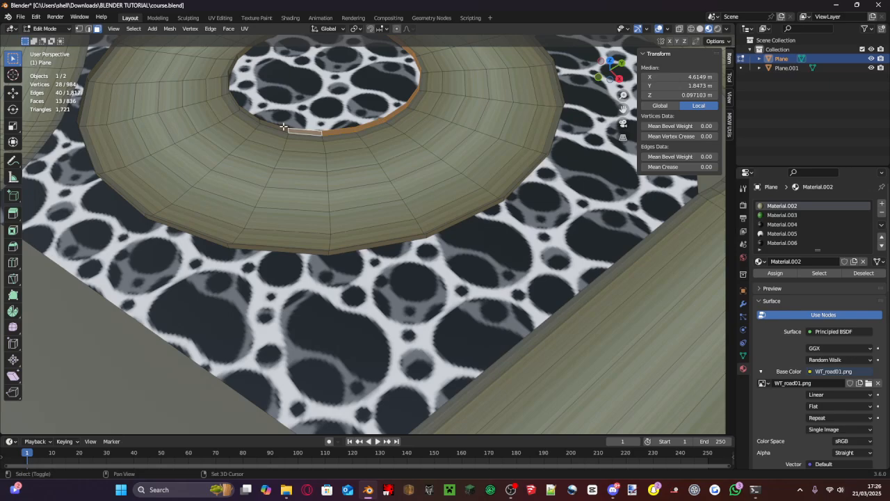
{"action": "left_click", "coordinate": [251, 116], "text": "shift"}
{"action": "left_click", "coordinate": [251, 115], "text": "shift"}
{"action": "left_click", "coordinate": [252, 114], "text": "shift"}
{"action": "left_click", "coordinate": [252, 114], "text": "shift"}
- Add the remaining inner side faces of the loop up to where it passes under the raised road
{"action": "middle_click_drag", "start_coordinate": [274, 124], "coordinate": [418, 125]}
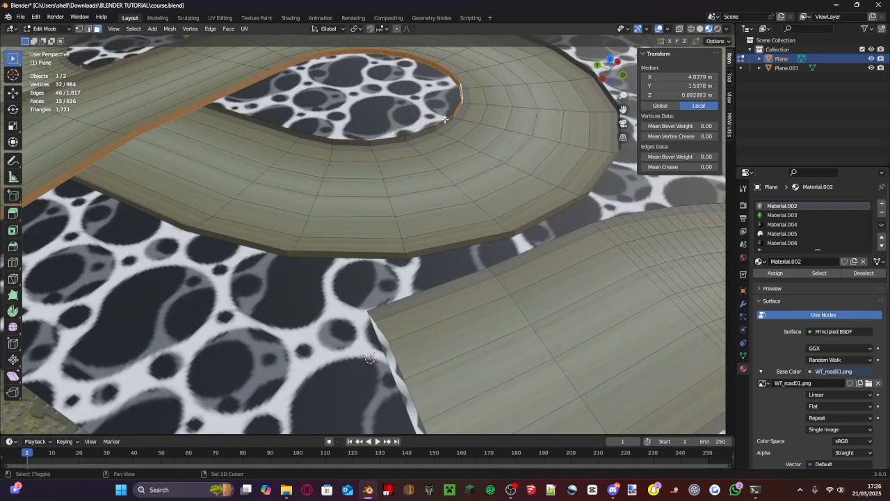
{"action": "left_click", "coordinate": [404, 135], "text": "shift"}
{"action": "left_click", "coordinate": [376, 138], "text": "shift"}
{"action": "left_click", "coordinate": [332, 132], "text": "shift"}
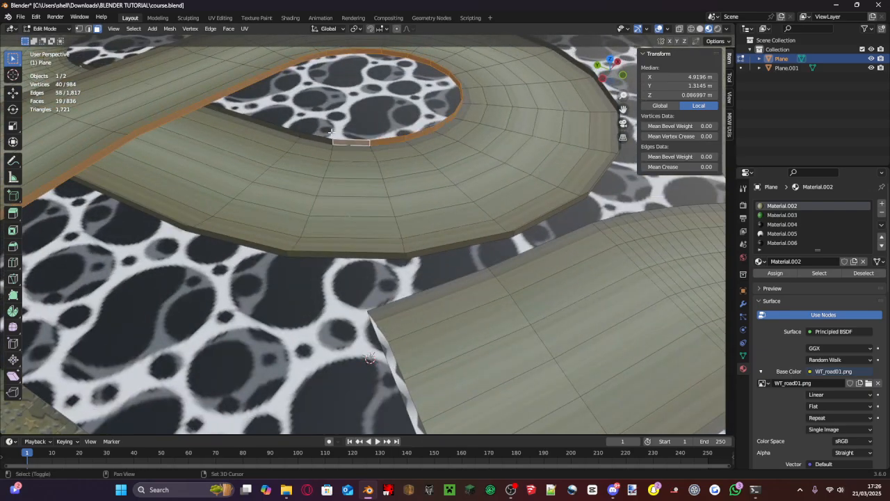
{"action": "left_click", "coordinate": [297, 134], "text": "shift"}
{"action": "left_click", "coordinate": [316, 140], "text": "shift"}
{"action": "middle_click_drag", "start_coordinate": [317, 139], "coordinate": [381, 178]}
{"action": "scroll", "coordinate": [335, 170], "scroll_direction": "down", "scroll_amount": 6}
{"action": "scroll", "coordinate": [329, 181], "scroll_direction": "up", "scroll_amount": 8}
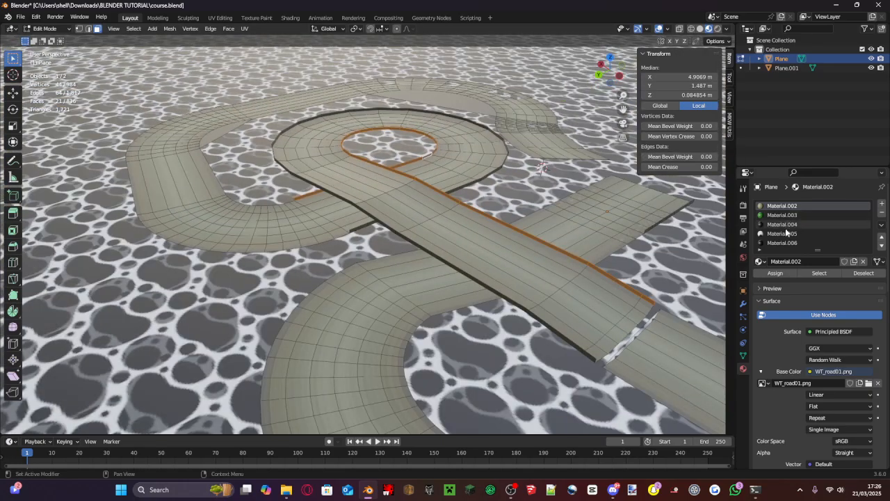
- Unwrap the selected side faces and bring up all their UVs in the UV Editing workspace
{"action": "key", "text": "u"}
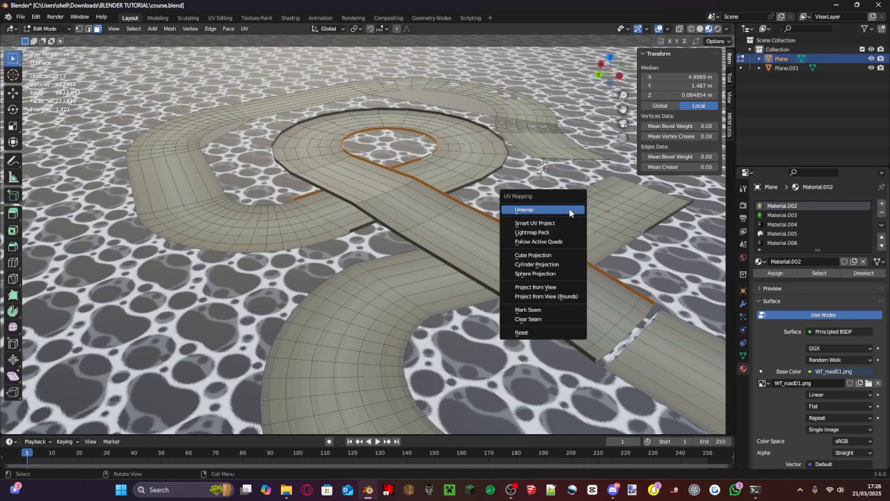
{"action": "left_click", "coordinate": [570, 211]}
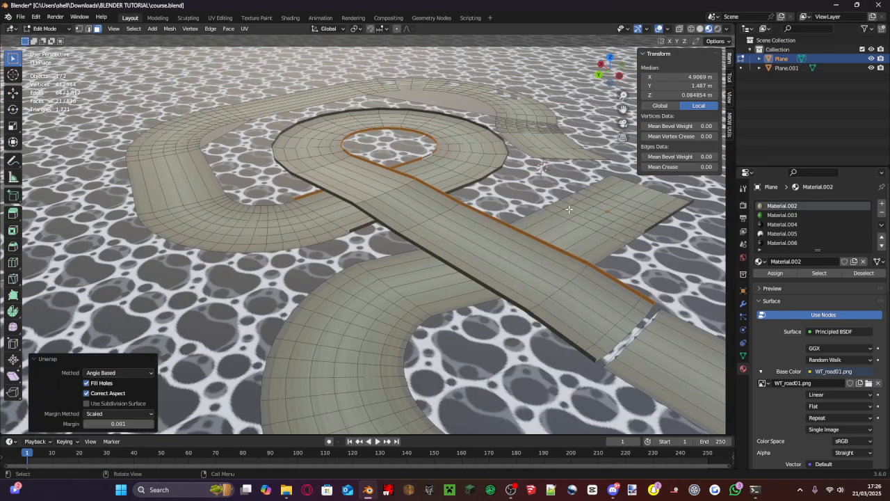
{"action": "left_click", "coordinate": [220, 19]}
{"action": "scroll", "coordinate": [134, 218], "scroll_direction": "down", "scroll_amount": 12}
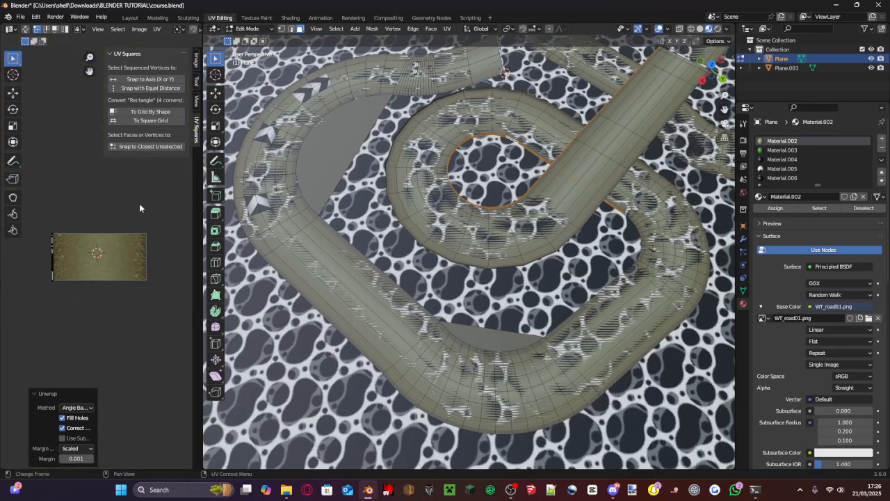
{"action": "scroll", "coordinate": [84, 244], "scroll_direction": "up", "scroll_amount": 3}
{"action": "scroll", "coordinate": [62, 265], "scroll_direction": "down", "scroll_amount": 2}
{"action": "left_click_drag", "start_coordinate": [55, 338], "coordinate": [3, 218]}
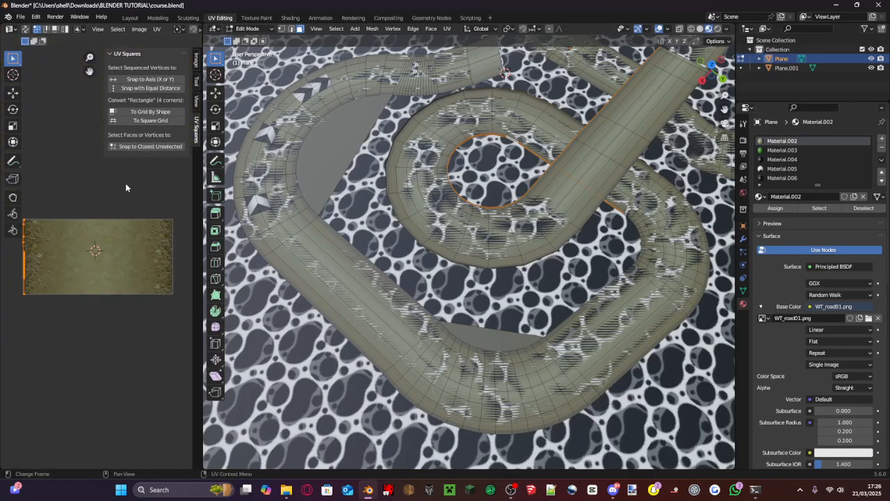
{"action": "key", "text": "u"}
{"action": "left_click", "coordinate": [137, 197]}
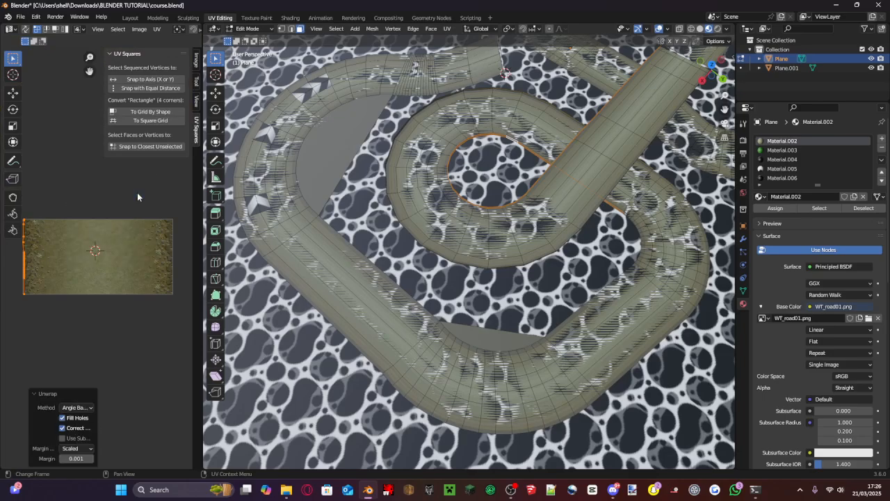
- Assign Material.006 to the selected side faces and unwrap them again onto the railing texture
{"action": "scroll", "coordinate": [486, 152], "scroll_direction": "up", "scroll_amount": 10}
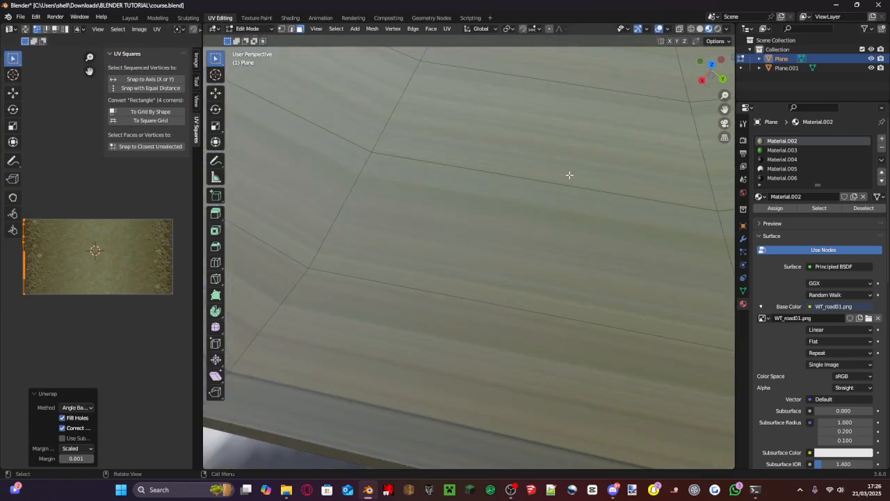
{"action": "middle_click_drag", "start_coordinate": [570, 175], "coordinate": [591, 195], "text": "shift"}
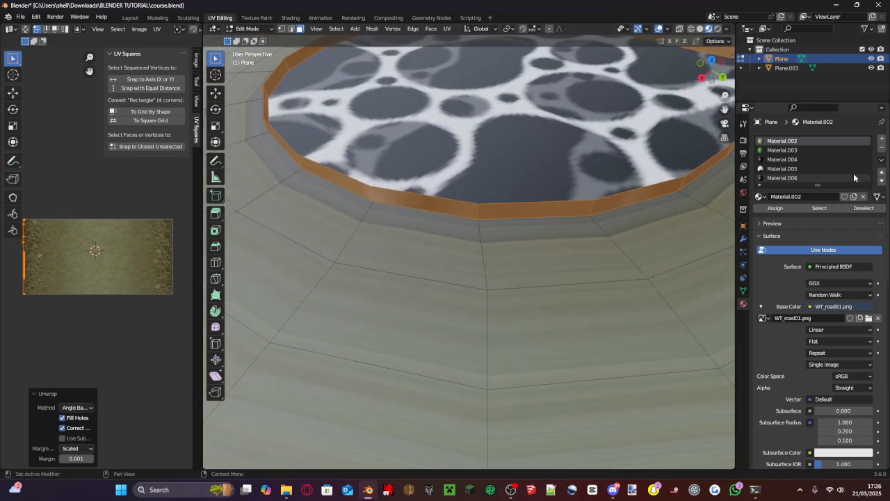
{"action": "left_click", "coordinate": [832, 178]}
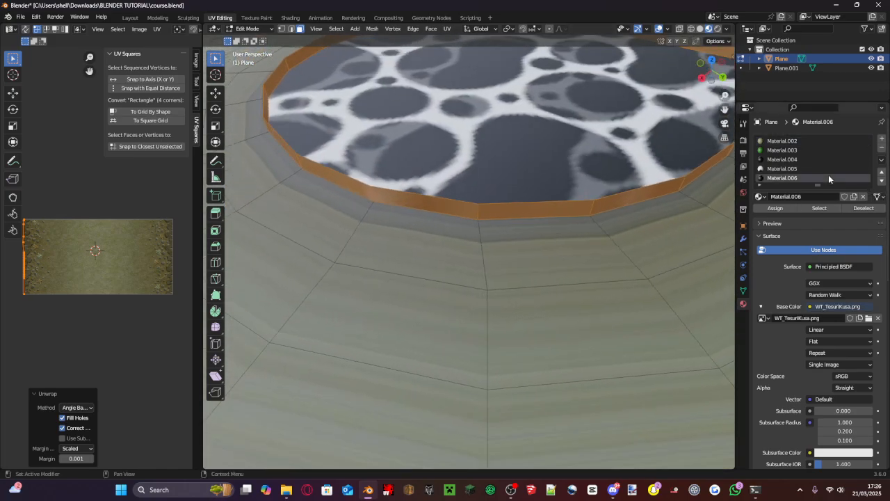
{"action": "left_click", "coordinate": [792, 210]}
{"action": "scroll", "coordinate": [73, 306], "scroll_direction": "up", "scroll_amount": 4}
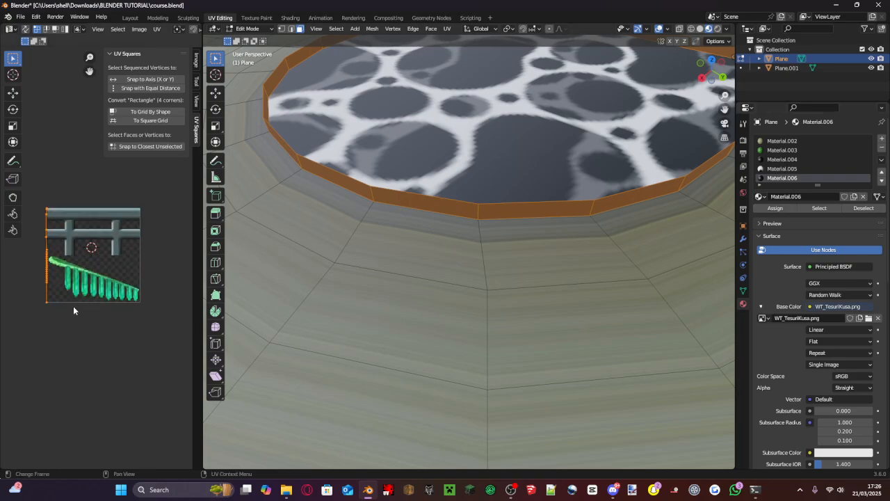
{"action": "key", "text": "u"}
{"action": "left_click", "coordinate": [74, 307]}
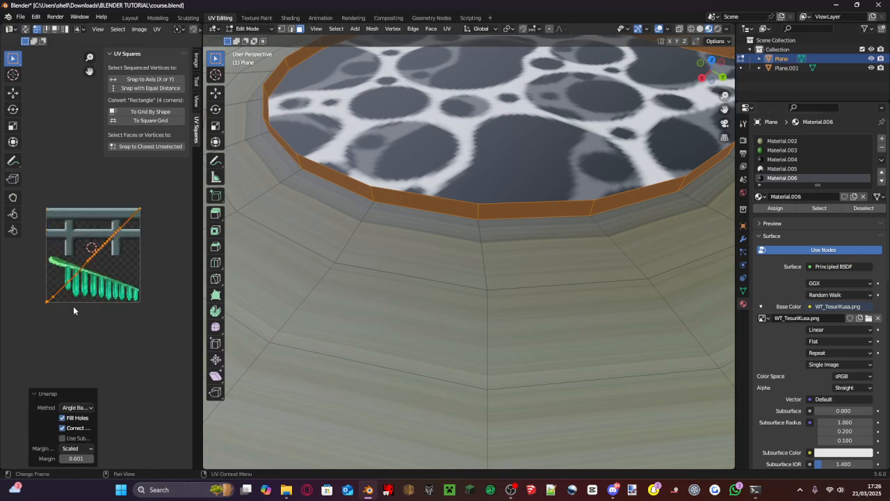
- Rotate the side faces' UV strip by 45° so it lies horizontally across the railing texture
{"action": "scroll", "coordinate": [98, 280], "scroll_direction": "up", "scroll_amount": 2}
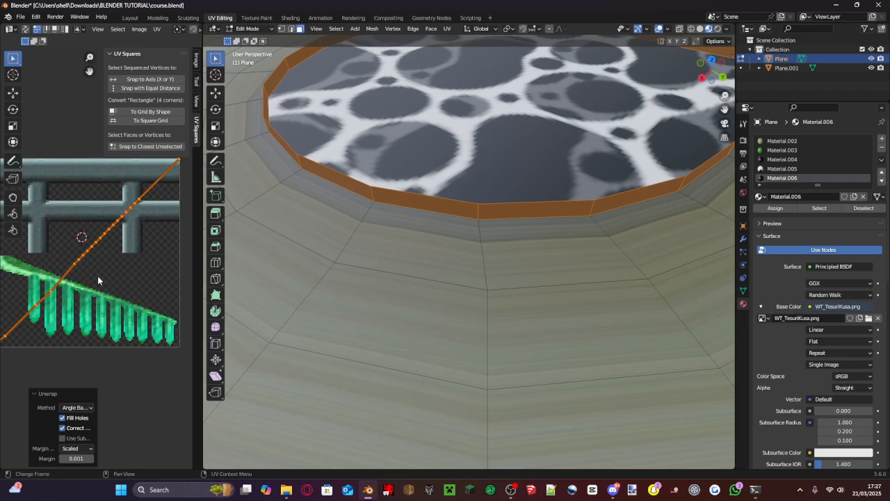
{"action": "key", "text": "r"}
{"action": "left_click", "coordinate": [77, 278]}
{"action": "scroll", "coordinate": [78, 285], "scroll_direction": "up", "scroll_amount": 1}
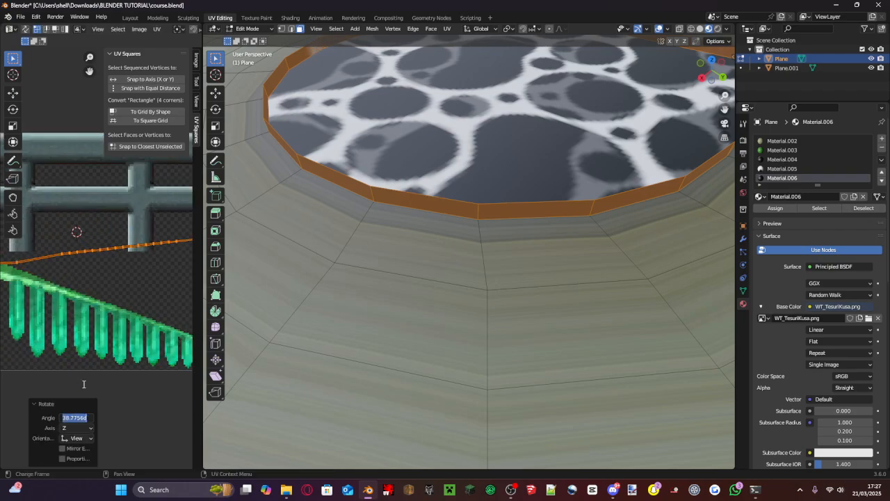
{"action": "type", "text": "45"}
{"action": "key", "text": "Return"}
- Clear the UV selection and box-select the lower edge vertices at the strip's right end, widening the UV editor
{"action": "scroll", "coordinate": [136, 280], "scroll_direction": "down", "scroll_amount": 3}
{"action": "left_click", "coordinate": [154, 271]}
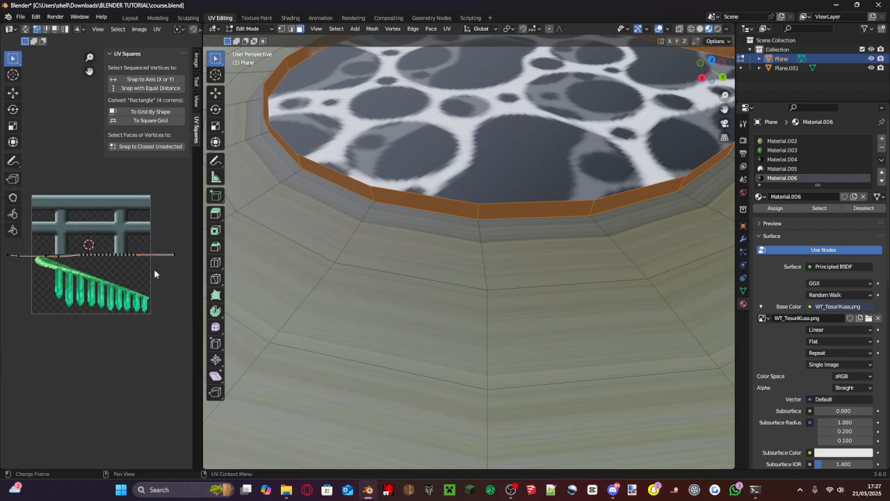
{"action": "scroll", "coordinate": [139, 261], "scroll_direction": "up", "scroll_amount": 4}
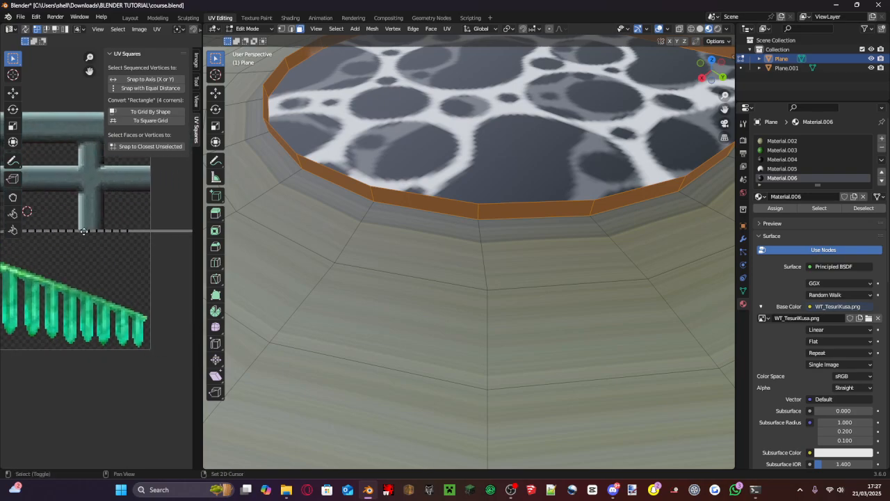
{"action": "scroll", "coordinate": [72, 277], "scroll_direction": "up", "scroll_amount": 2}
{"action": "key", "text": "b"}
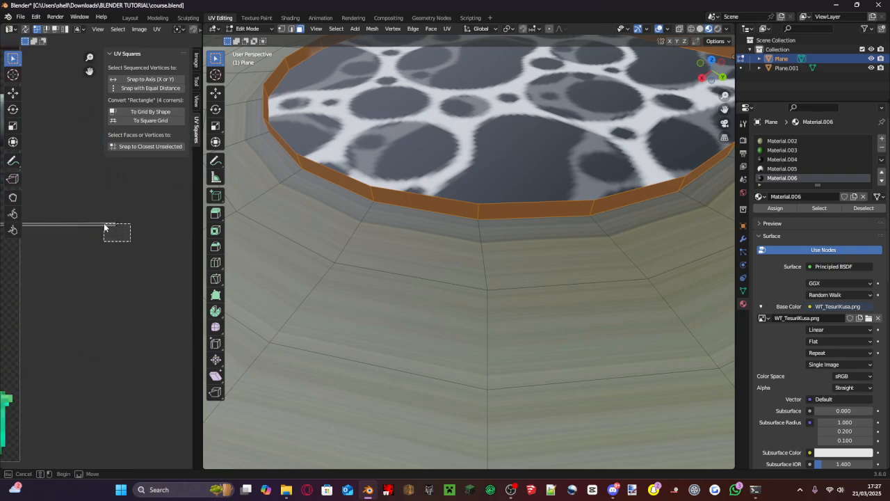
{"action": "left_click_drag", "start_coordinate": [104, 224], "coordinate": [103, 222]}
{"action": "middle_click_drag", "start_coordinate": [78, 226], "coordinate": [236, 213]}
{"action": "left_click_drag", "start_coordinate": [161, 215], "coordinate": [111, 216]}
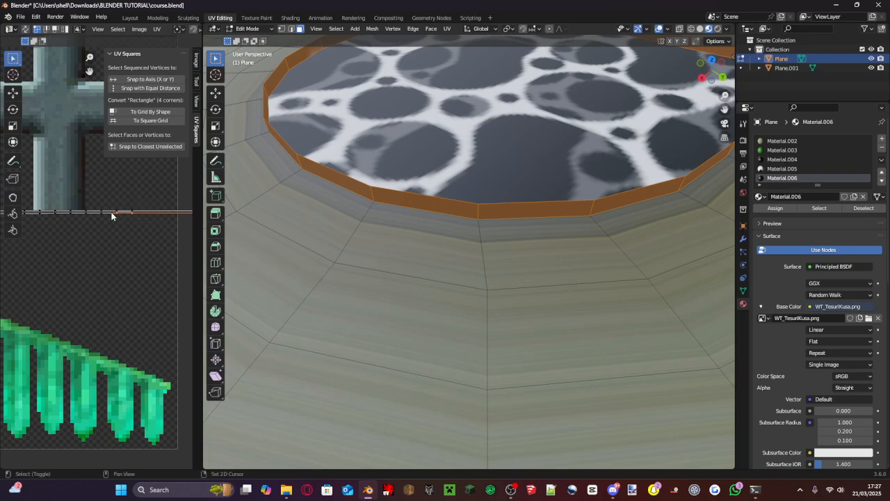
{"action": "left_click_drag", "start_coordinate": [200, 204], "coordinate": [304, 205]}
{"action": "scroll", "coordinate": [272, 251], "scroll_direction": "up", "scroll_amount": 2}
- Extend the UV selection along the strip's entire lower edge to its far left end
{"action": "middle_click_drag", "start_coordinate": [271, 251], "coordinate": [284, 251]}
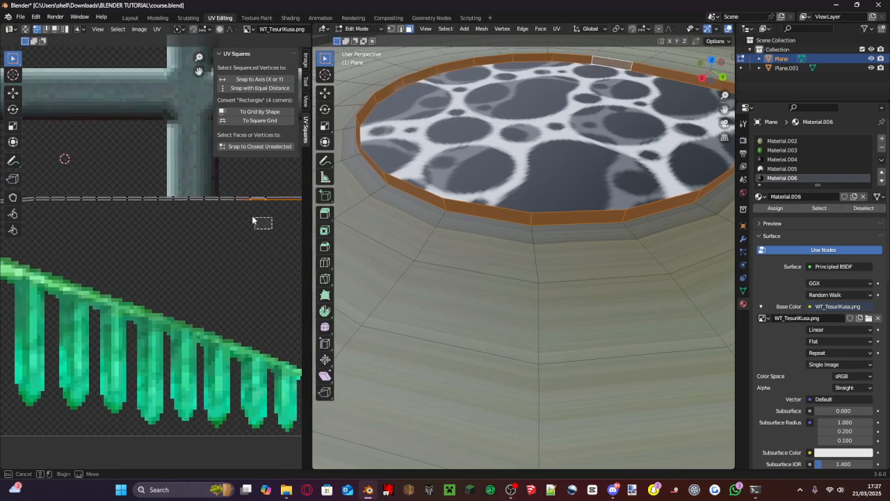
{"action": "left_click_drag", "start_coordinate": [272, 228], "coordinate": [133, 202]}
{"action": "middle_click_drag", "start_coordinate": [133, 203], "coordinate": [210, 207]}
{"action": "left_click_drag", "start_coordinate": [209, 208], "coordinate": [102, 203]}
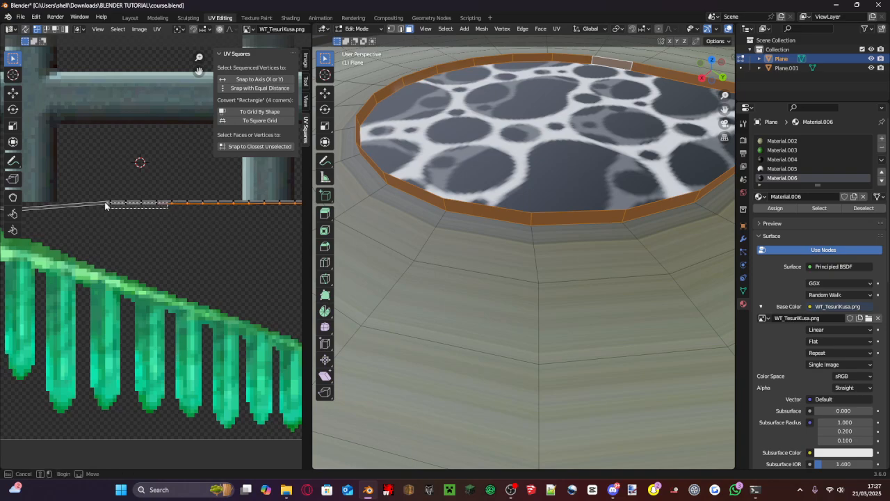
{"action": "middle_click_drag", "start_coordinate": [115, 211], "coordinate": [1, 197]}
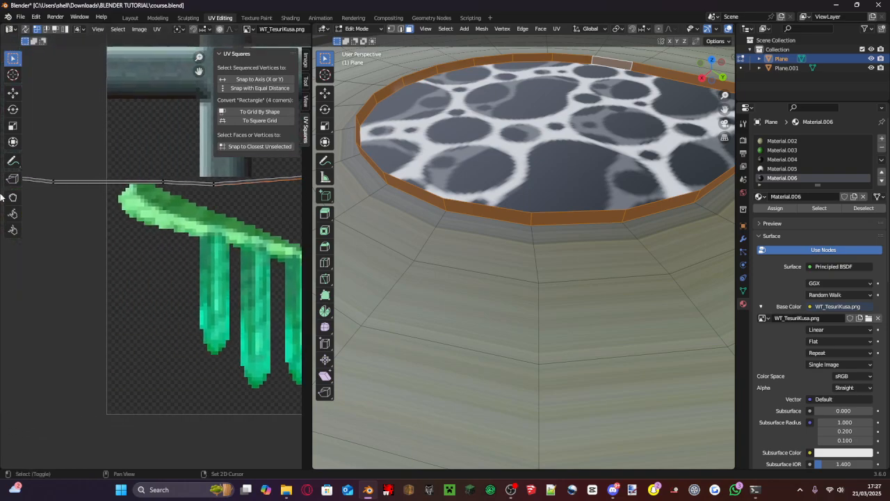
{"action": "left_click", "coordinate": [211, 184]}
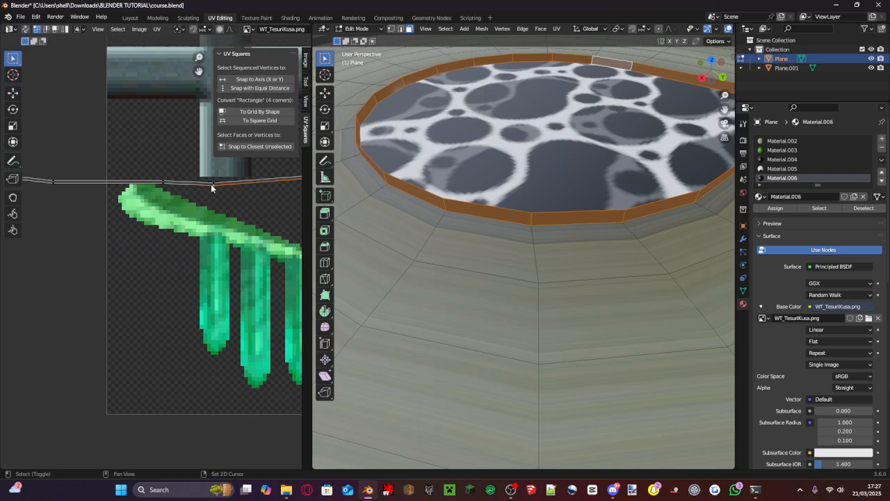
{"action": "left_click", "coordinate": [162, 187], "text": "shift"}
{"action": "middle_click_drag", "start_coordinate": [142, 190], "coordinate": [230, 190], "text": "shift"}
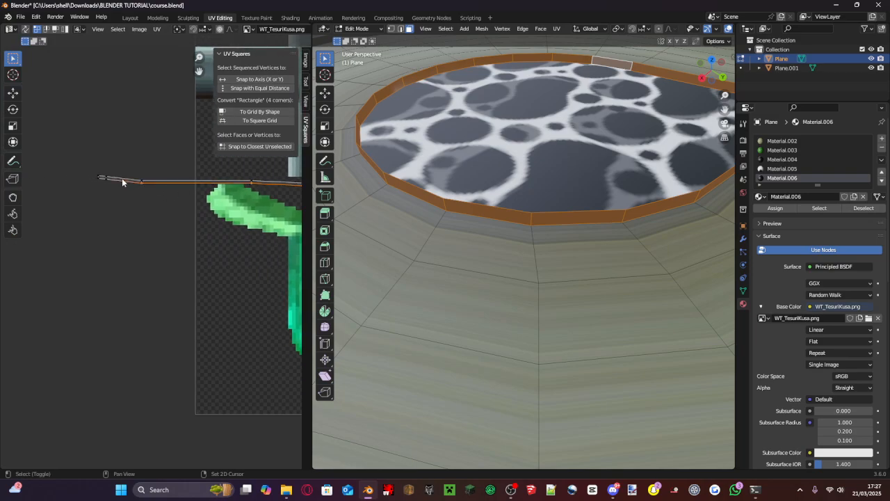
{"action": "left_click", "coordinate": [103, 179], "text": "shift"}
{"action": "scroll", "coordinate": [117, 175], "scroll_direction": "down", "scroll_amount": 5}
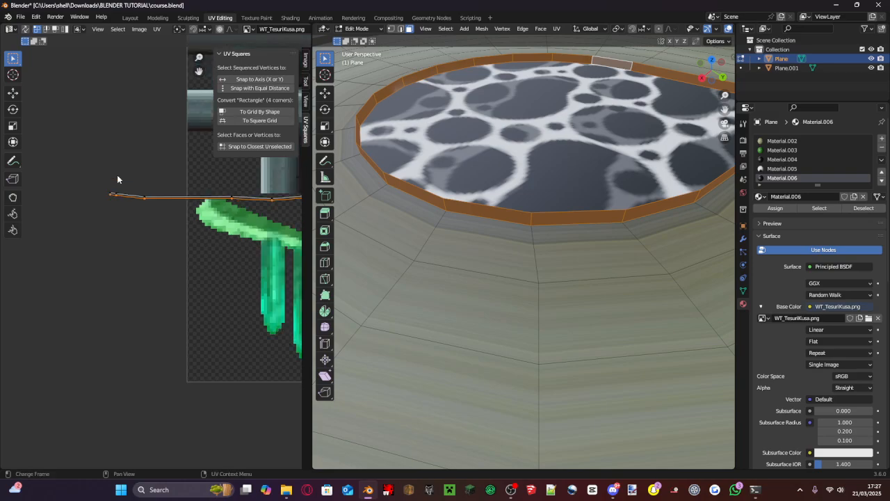
- Move the selected lower vertices down about 0.068 along Y and straighten them with Snap to Axis
{"action": "key", "text": "g"}
{"action": "key", "text": "y"}
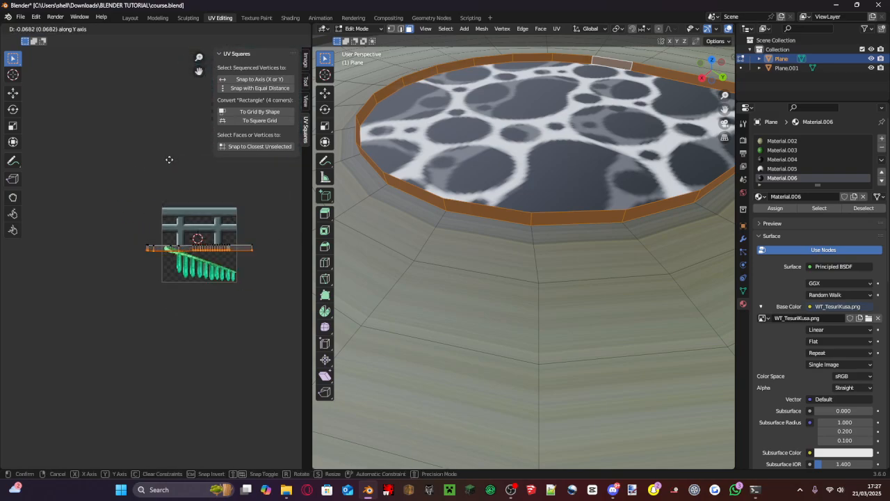
{"action": "left_click", "coordinate": [169, 160]}
{"action": "left_click", "coordinate": [258, 82]}
{"action": "scroll", "coordinate": [179, 211], "scroll_direction": "up", "scroll_amount": 4}
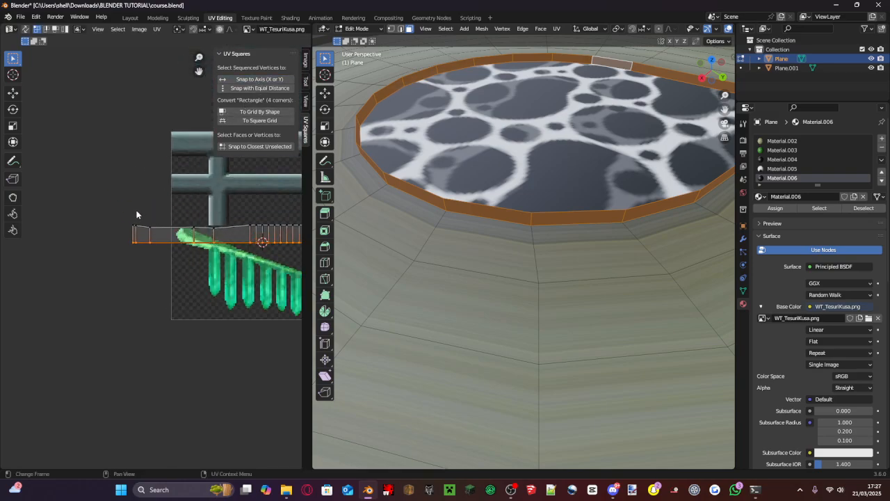
- Select the strip's upper vertices, straighten them with Snap to Axis and move them down about 0.043 along Y
{"action": "left_click", "coordinate": [137, 214]}
{"action": "scroll", "coordinate": [114, 208], "scroll_direction": "down", "scroll_amount": 4}
{"action": "left_click_drag", "start_coordinate": [125, 203], "coordinate": [269, 247]}
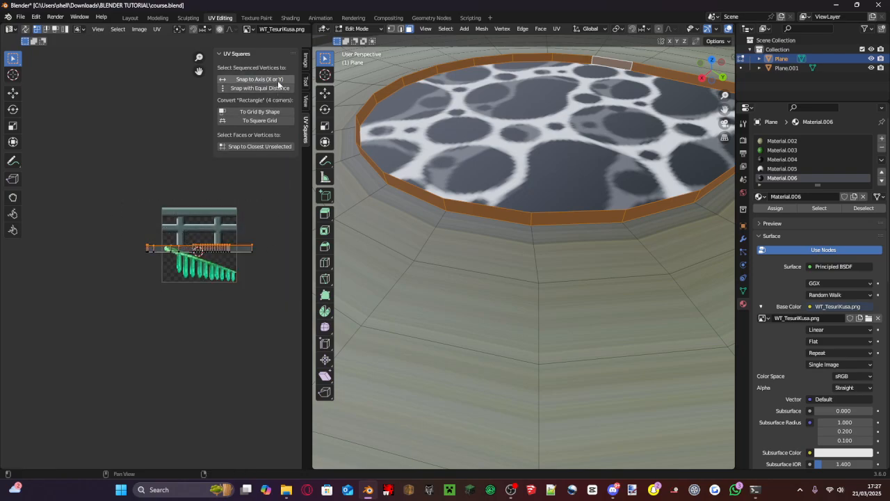
{"action": "scroll", "coordinate": [239, 180], "scroll_direction": "up", "scroll_amount": 4}
{"action": "scroll", "coordinate": [178, 218], "scroll_direction": "down", "scroll_amount": 4}
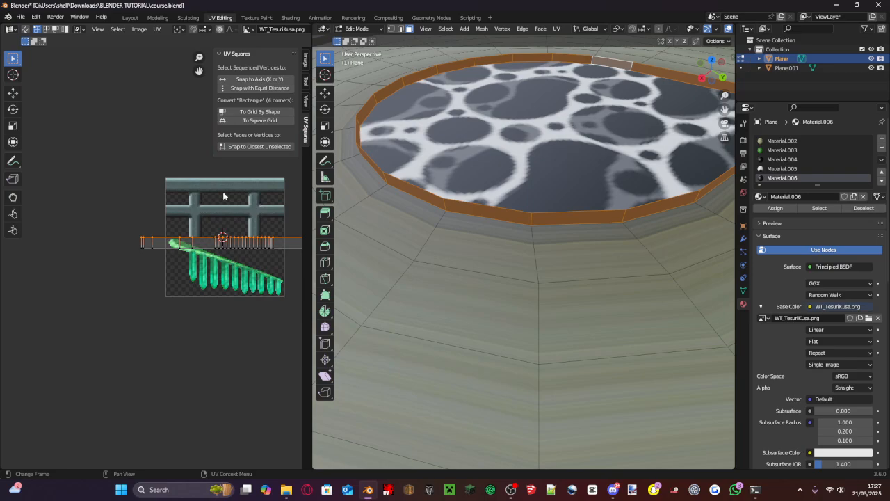
{"action": "key", "text": "g"}
{"action": "key", "text": "y"}
{"action": "left_click", "coordinate": [202, 208]}
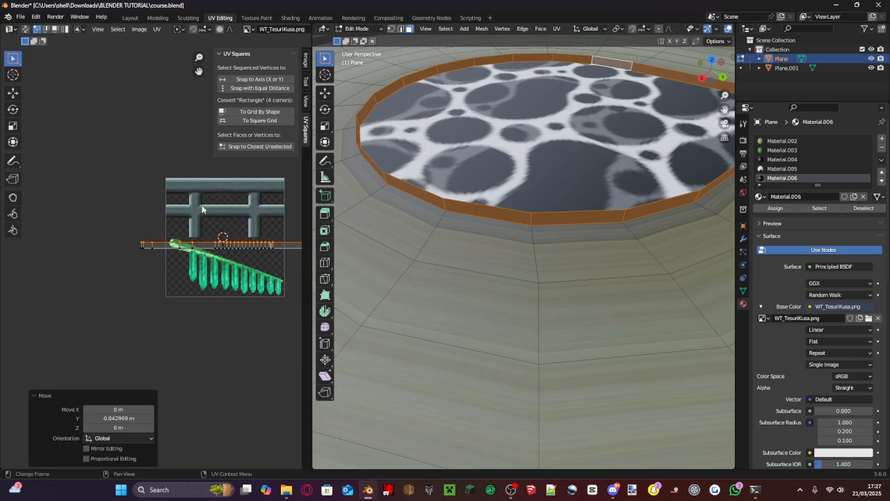
- Scale the whole UV strip by 2.121 and move it 0.3199 m up along Y onto the railing image
{"action": "scroll", "coordinate": [122, 221], "scroll_direction": "down", "scroll_amount": 1}
{"action": "key", "text": "s"}
{"action": "left_click", "coordinate": [68, 211]}
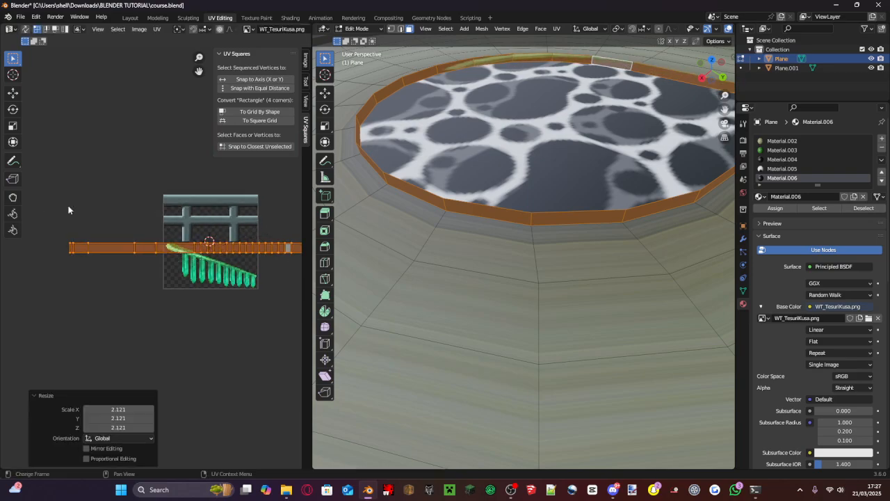
{"action": "key", "text": "g"}
{"action": "key", "text": "y"}
{"action": "left_click", "coordinate": [72, 183]}
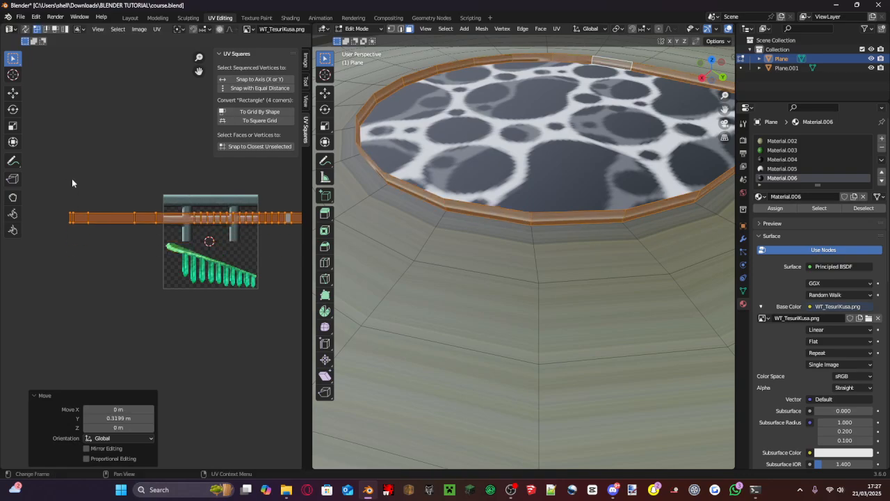
- Scale the UV strip by 5.014 to cover the railing's height, and stretch it by 4.098 along X
{"action": "key", "text": "s"}
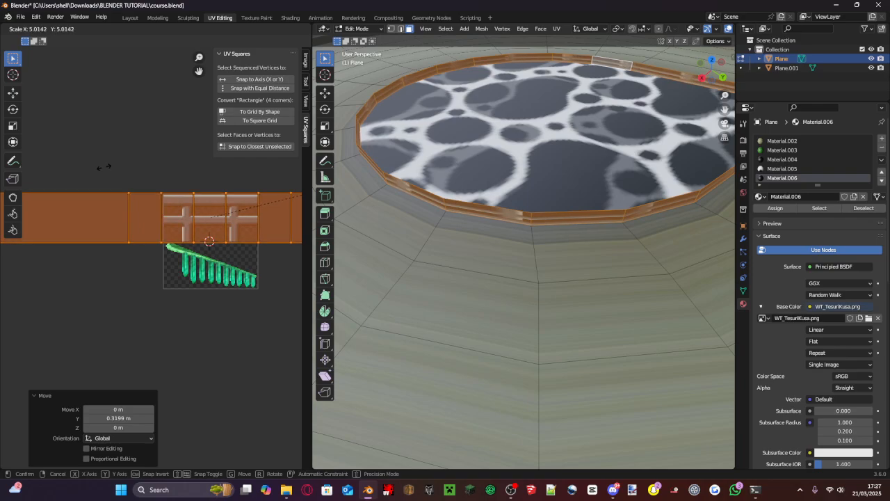
{"action": "left_click", "coordinate": [131, 163]}
{"action": "key", "text": "s"}
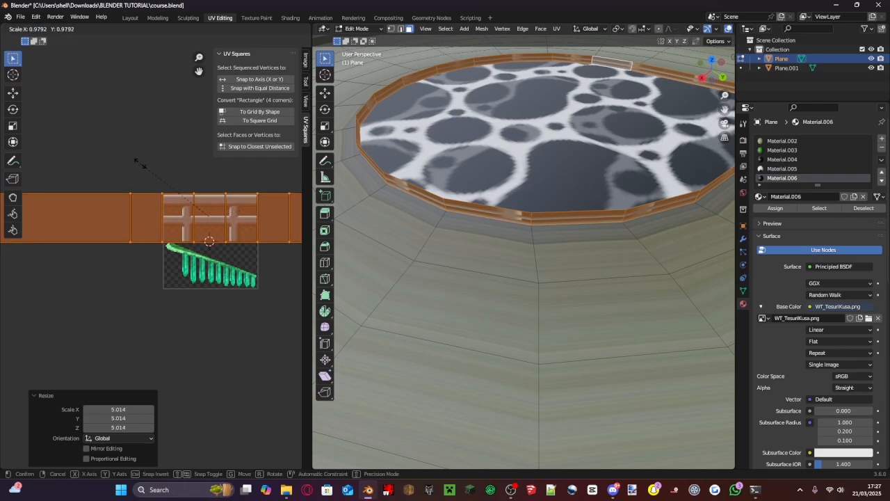
{"action": "key", "text": "x"}
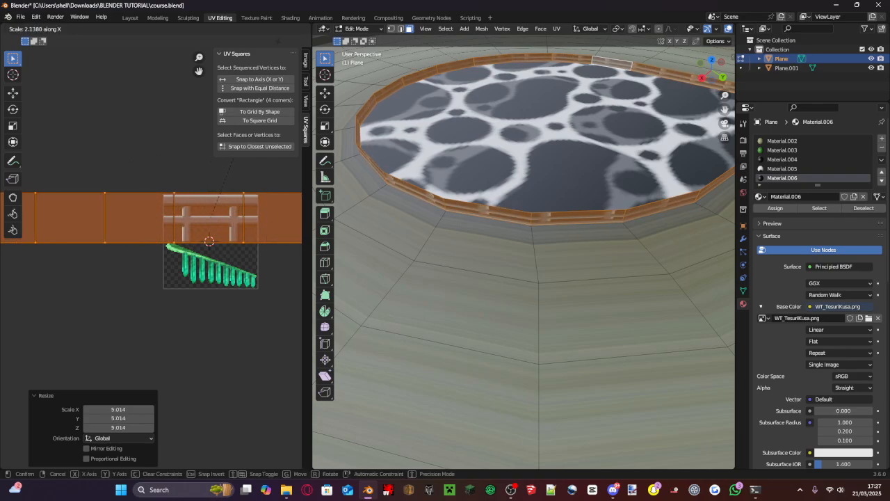
{"action": "left_click", "coordinate": [61, 306]}
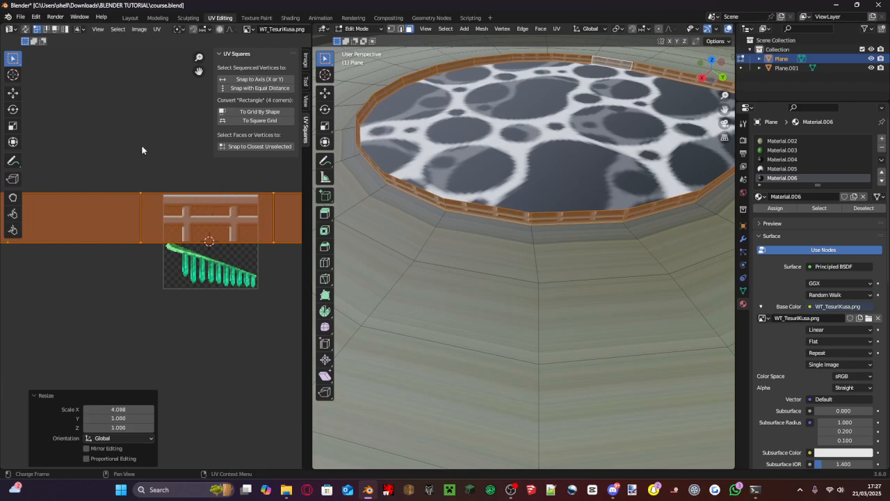
- Fine-tune the strip to the railing's edges by scaling it 0.950 and moving it 0.00123 m in X and -0.003691 m in Y
{"action": "scroll", "coordinate": [279, 222], "scroll_direction": "up", "scroll_amount": 6}
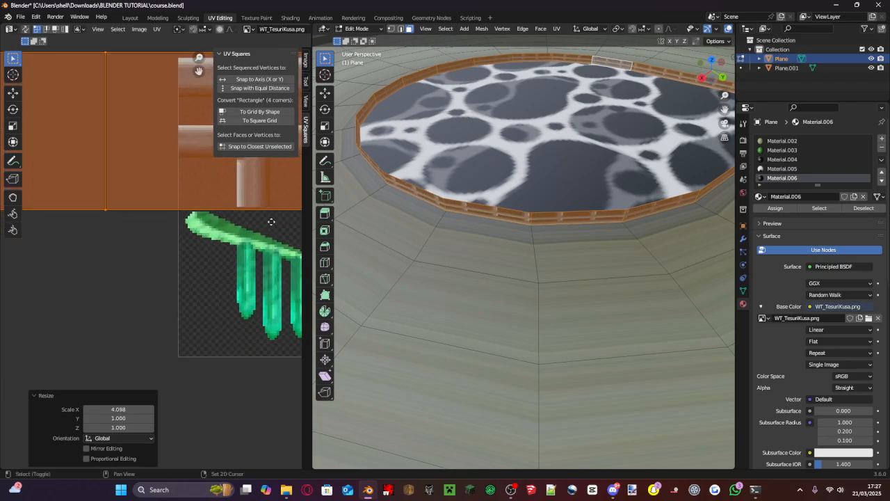
{"action": "key", "text": "s"}
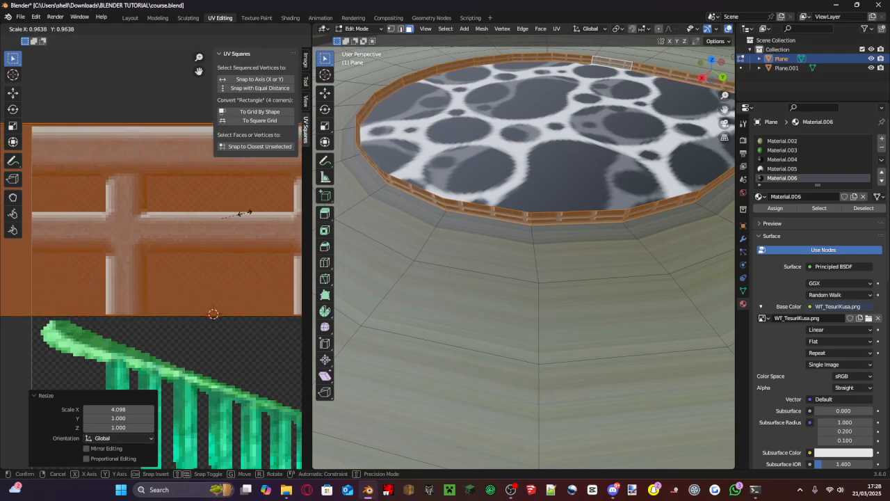
{"action": "left_click", "coordinate": [245, 215]}
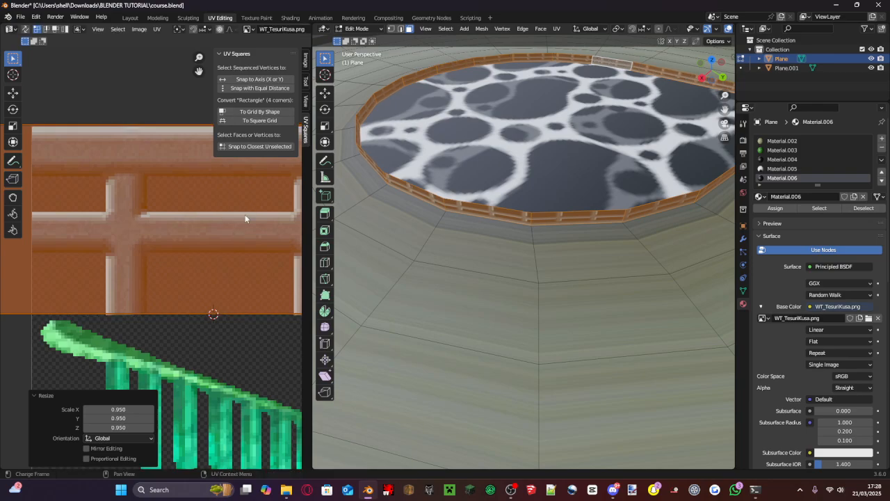
{"action": "key", "text": "g"}
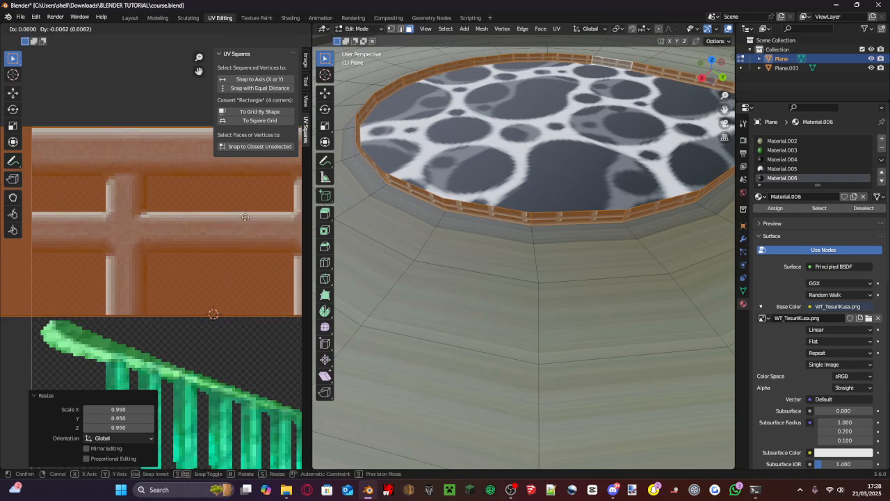
{"action": "left_click", "coordinate": [245, 216]}
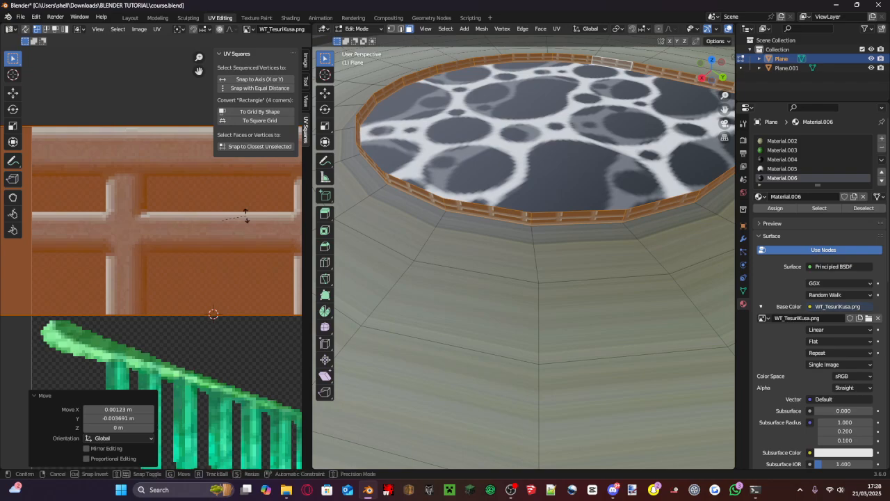
- Rotate the railing UV strip by exactly 180°
{"action": "key", "text": "r"}
{"action": "left_click", "coordinate": [140, 236]}
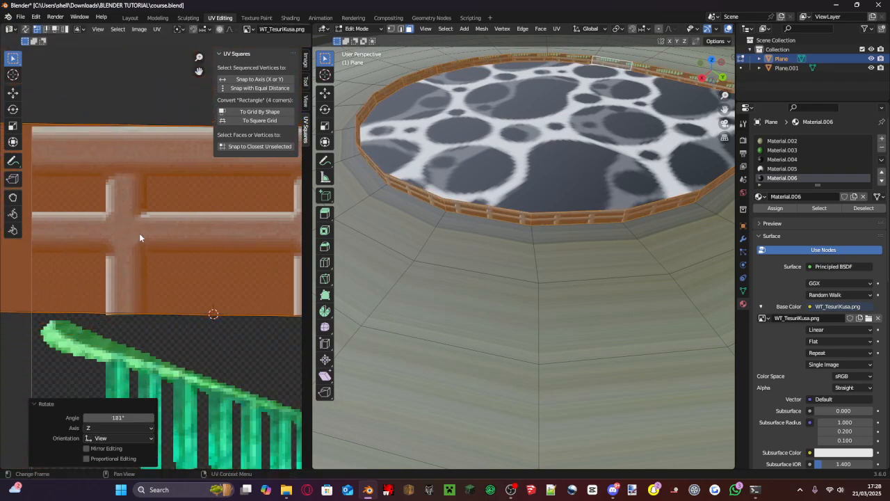
{"action": "left_click", "coordinate": [118, 415]}
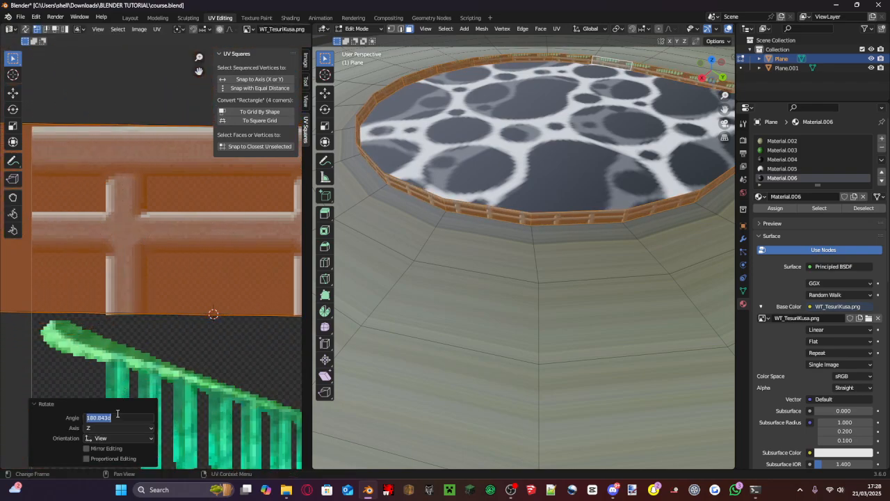
{"action": "type", "text": "180"}
{"action": "key", "text": "Return"}
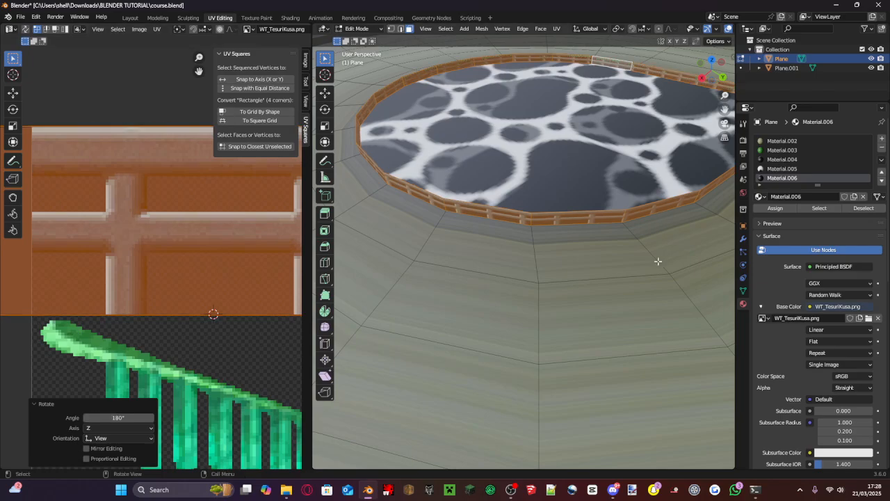
- Select the first side faces along the opposite edge of the raised road, starting at its open end
{"action": "middle_click_drag", "start_coordinate": [658, 258], "coordinate": [437, 267]}
{"action": "scroll", "coordinate": [527, 240], "scroll_direction": "down", "scroll_amount": 6}
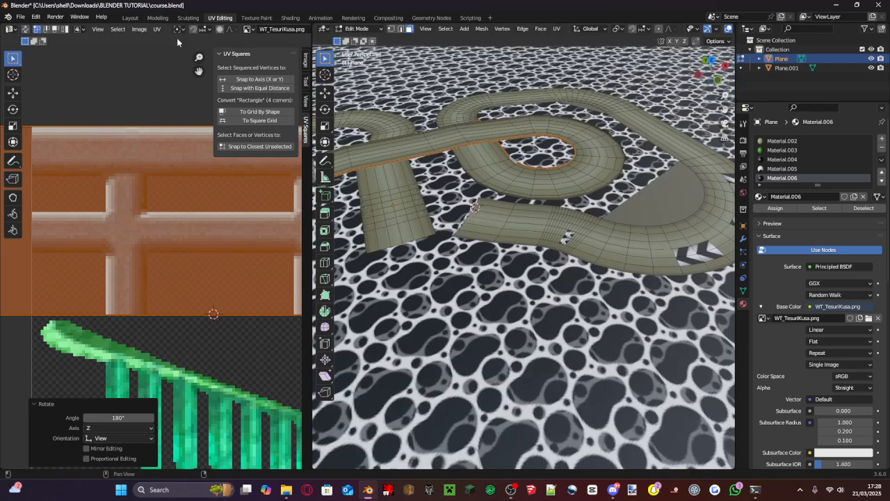
{"action": "scroll", "coordinate": [419, 134], "scroll_direction": "up", "scroll_amount": 2}
{"action": "middle_click_drag", "start_coordinate": [464, 189], "coordinate": [697, 142], "text": "shift"}
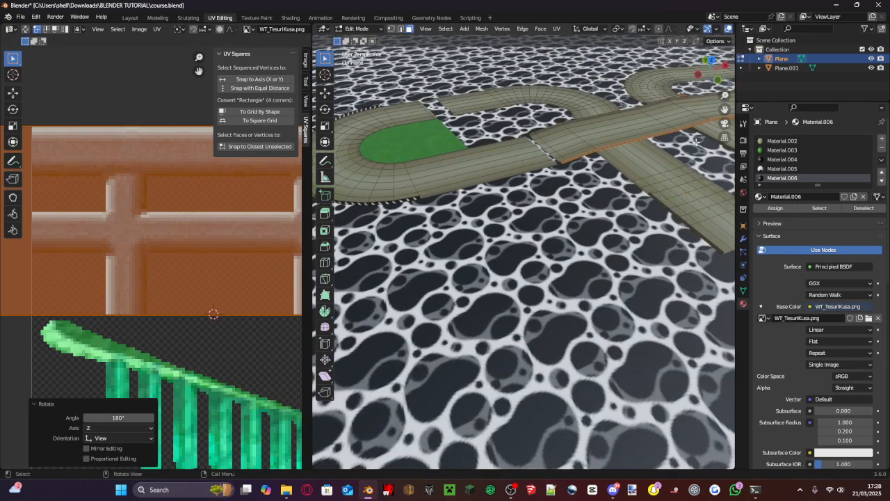
{"action": "scroll", "coordinate": [635, 124], "scroll_direction": "up", "scroll_amount": 4}
{"action": "middle_click_drag", "start_coordinate": [620, 118], "coordinate": [465, 292], "text": "shift"}
{"action": "scroll", "coordinate": [459, 291], "scroll_direction": "up", "scroll_amount": 2}
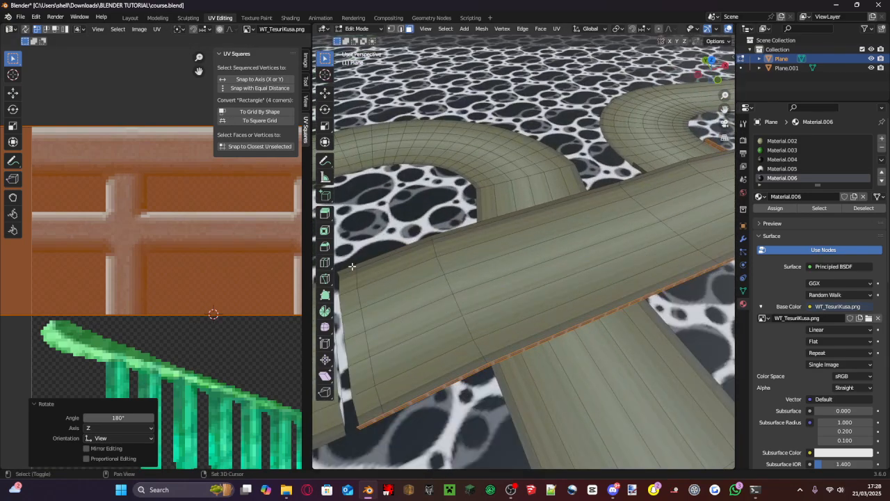
{"action": "left_click", "coordinate": [362, 270]}
{"action": "left_click", "coordinate": [350, 269]}
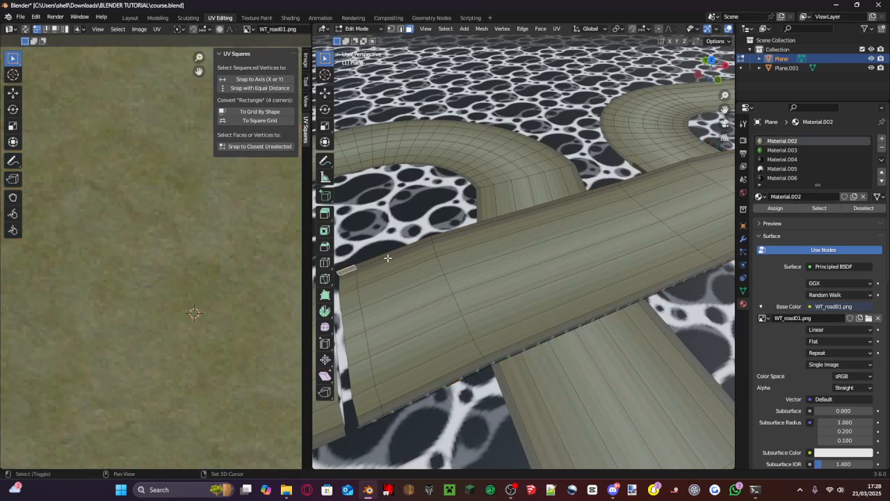
{"action": "left_click", "coordinate": [389, 258], "text": "shift"}
{"action": "left_click", "coordinate": [397, 252], "text": "shift"}
{"action": "left_click", "coordinate": [401, 260], "text": "shift"}
{"action": "left_click", "coordinate": [494, 221], "text": "shift"}
{"action": "middle_click_drag", "start_coordinate": [495, 219], "coordinate": [473, 215]}
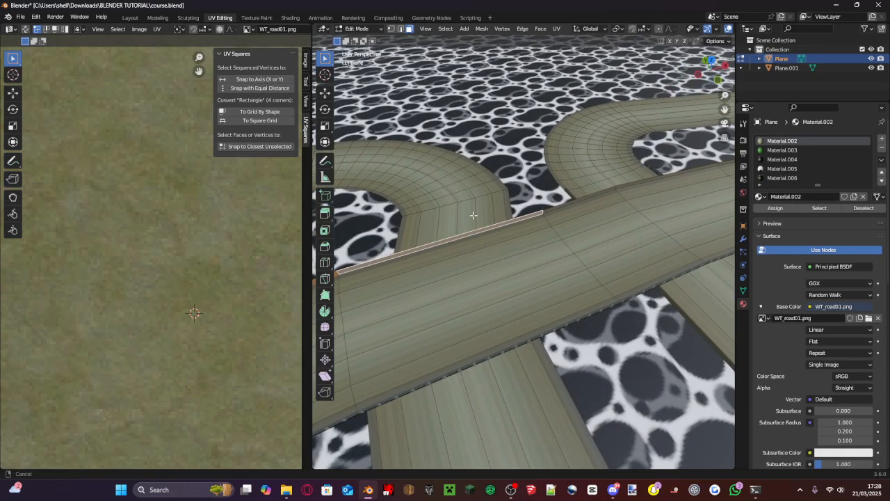
- Extend the face selection along the next straight segments of the raised road's opposite edge
{"action": "middle_click_drag", "start_coordinate": [602, 195], "coordinate": [581, 202]}
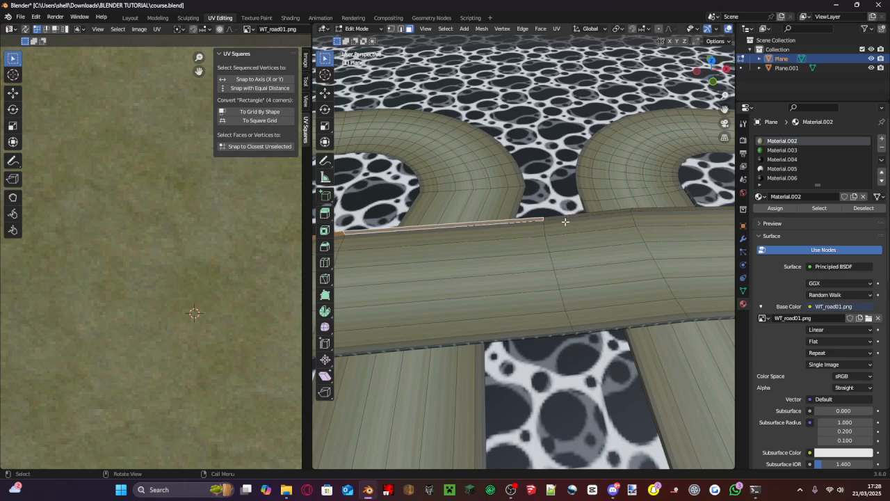
{"action": "left_click", "coordinate": [569, 219], "text": "shift"}
{"action": "left_click", "coordinate": [619, 214], "text": "shift"}
{"action": "left_click", "coordinate": [613, 212], "text": "shift"}
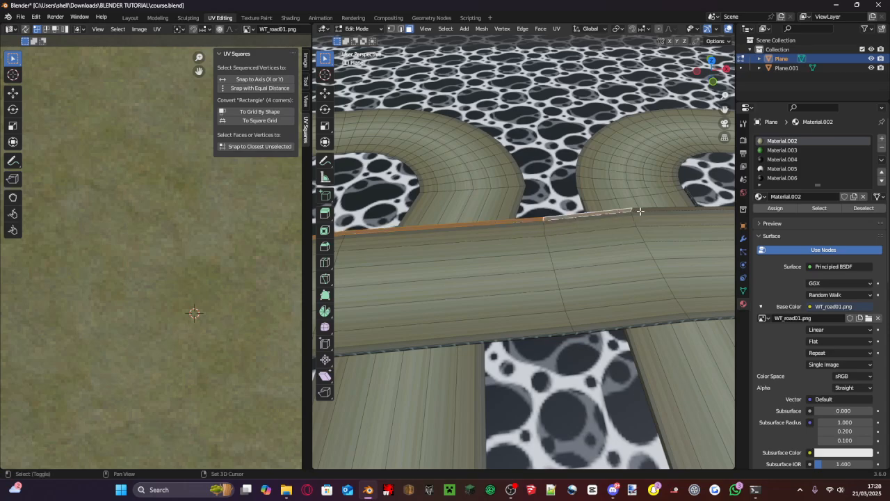
{"action": "left_click", "coordinate": [653, 208], "text": "shift"}
{"action": "middle_click_drag", "start_coordinate": [652, 207], "coordinate": [426, 198], "text": "shift"}
{"action": "left_click", "coordinate": [423, 192], "text": "shift"}
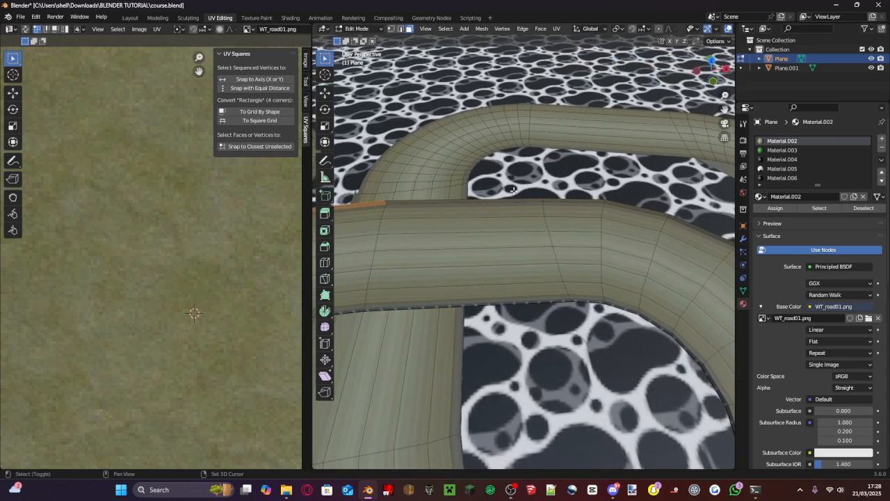
- Extend the side-face selection along the raised road's far edge through the straight and into the bend
{"action": "left_click", "coordinate": [529, 202], "text": "shift"}
{"action": "left_click", "coordinate": [579, 201], "text": "shift"}
{"action": "left_click", "coordinate": [638, 209], "text": "shift"}
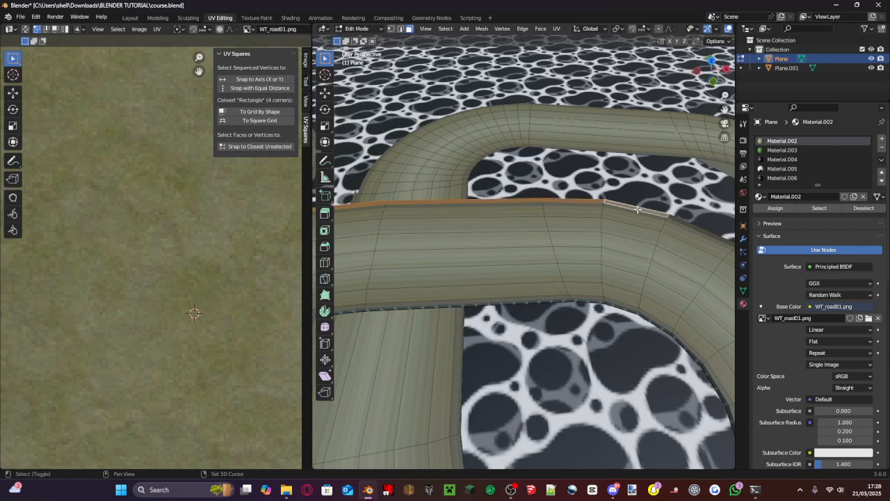
{"action": "left_click", "coordinate": [697, 226], "text": "shift"}
{"action": "middle_click_drag", "start_coordinate": [698, 228], "coordinate": [591, 184], "text": "shift"}
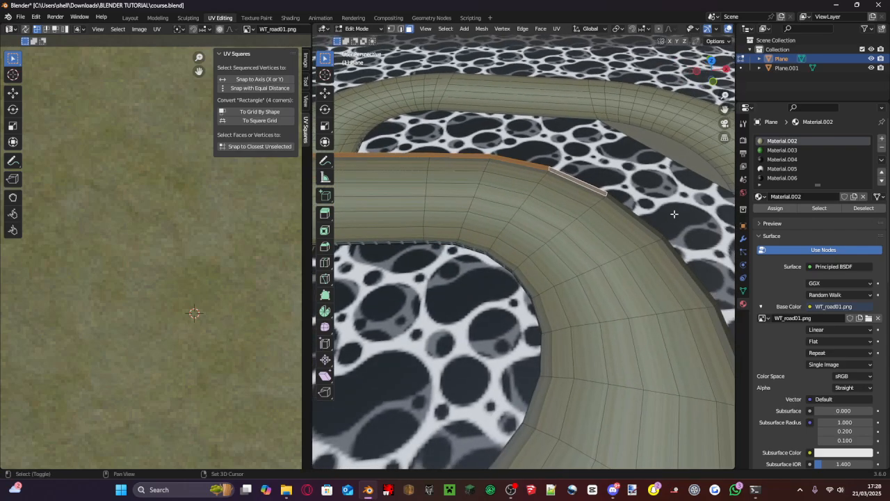
{"action": "left_click", "coordinate": [656, 228], "text": "shift"}
{"action": "left_click", "coordinate": [665, 245], "text": "shift"}
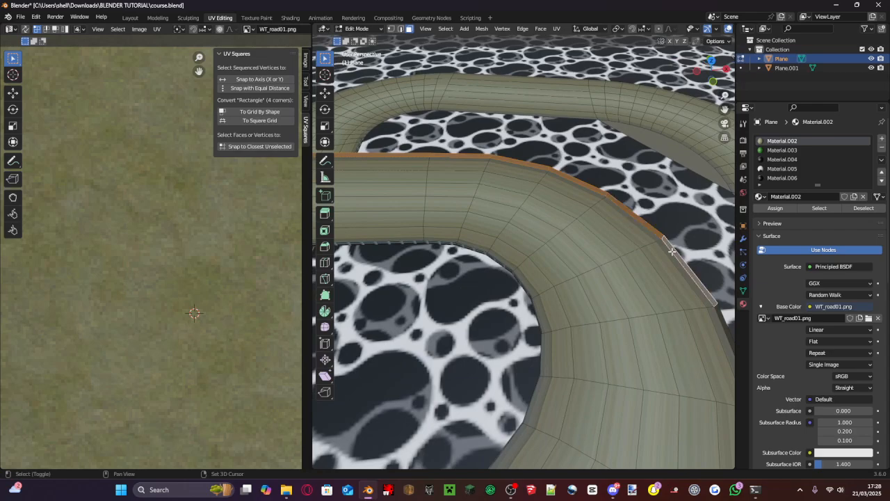
- Add the side faces around the outside of the bend to the selection
{"action": "middle_click_drag", "start_coordinate": [686, 269], "coordinate": [642, 234], "text": "shift"}
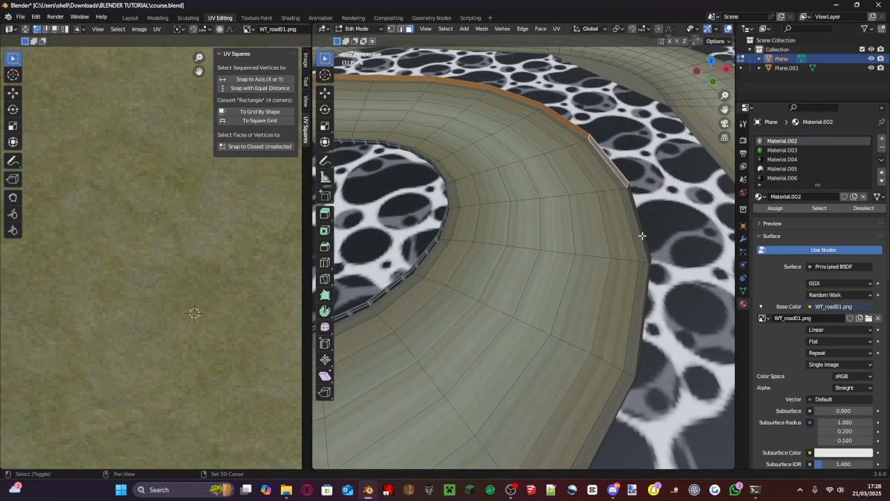
{"action": "left_click", "coordinate": [646, 239], "text": "shift"}
{"action": "left_click", "coordinate": [644, 327], "text": "shift"}
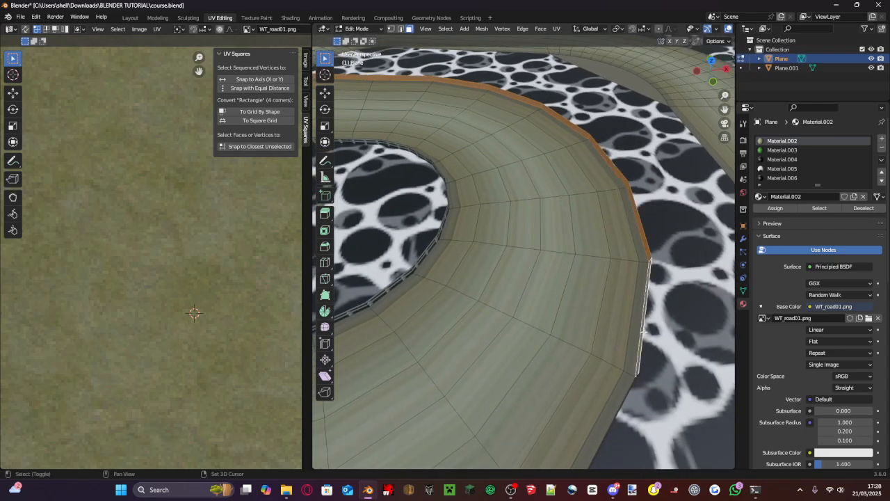
{"action": "left_click", "coordinate": [629, 392], "text": "shift"}
{"action": "middle_click_drag", "start_coordinate": [623, 403], "coordinate": [680, 233], "text": "shift"}
{"action": "left_click", "coordinate": [679, 230], "text": "shift"}
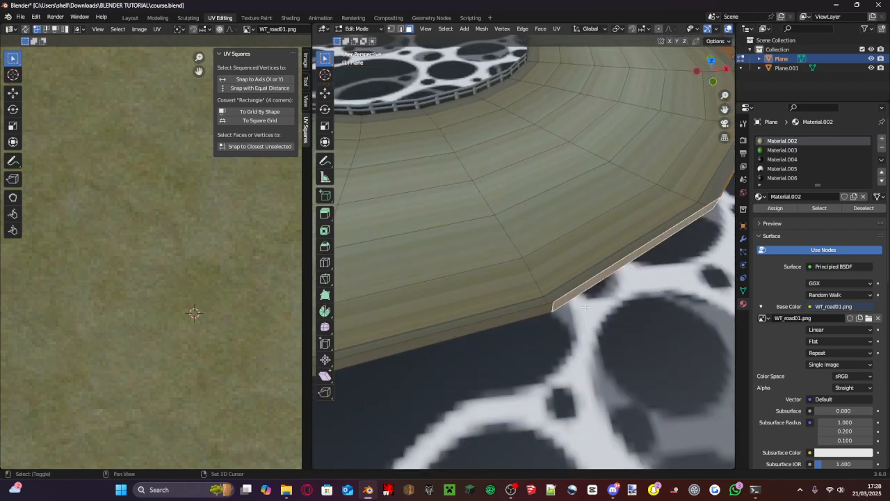
- Add the remaining side faces past the bend up to the railed crossing, including the ones missed in between
{"action": "middle_click_drag", "start_coordinate": [547, 311], "coordinate": [628, 268], "text": "shift"}
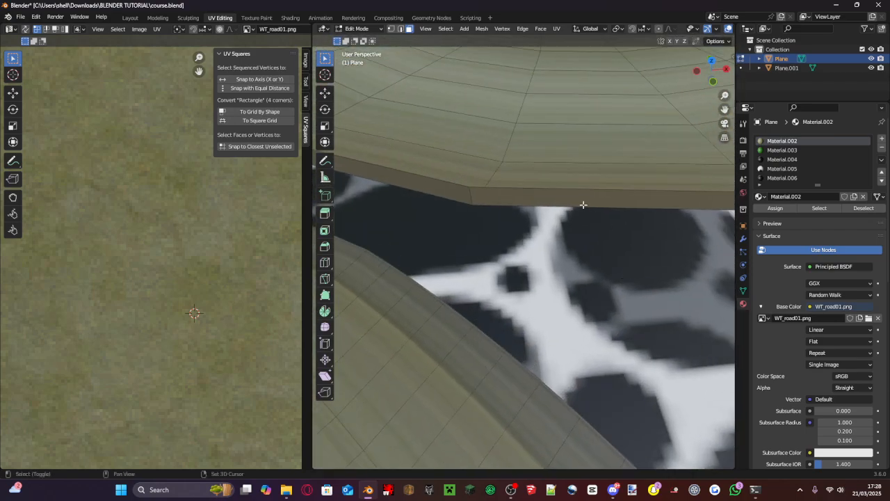
{"action": "left_click", "coordinate": [555, 194], "text": "shift"}
{"action": "left_click", "coordinate": [435, 194], "text": "shift"}
{"action": "middle_click_drag", "start_coordinate": [435, 195], "coordinate": [553, 225], "text": "shift"}
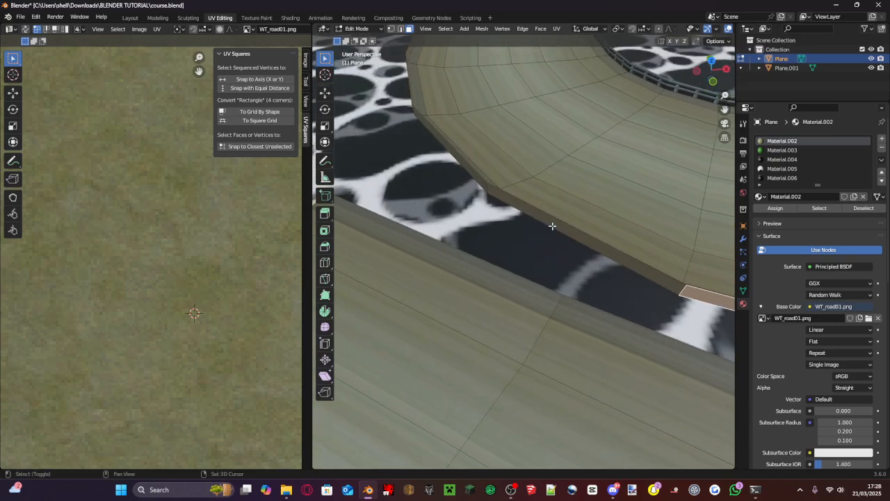
{"action": "left_click", "coordinate": [552, 224], "text": "shift"}
{"action": "left_click", "coordinate": [468, 171], "text": "shift"}
{"action": "middle_click_drag", "start_coordinate": [468, 171], "coordinate": [550, 157], "text": "shift"}
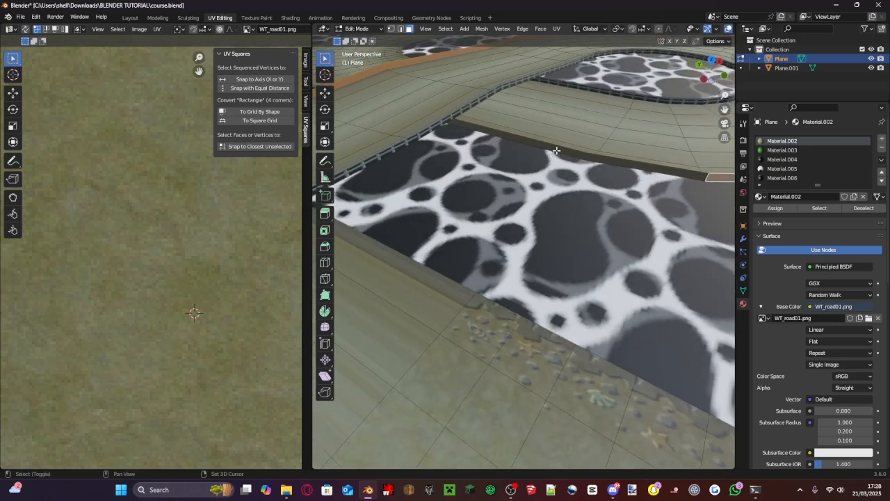
{"action": "left_click", "coordinate": [557, 150], "text": "shift"}
{"action": "left_click", "coordinate": [608, 159], "text": "shift"}
- Assign Material.006 with the WT_TesuriKusa.png texture to the selected edge faces
{"action": "left_click", "coordinate": [785, 178]}
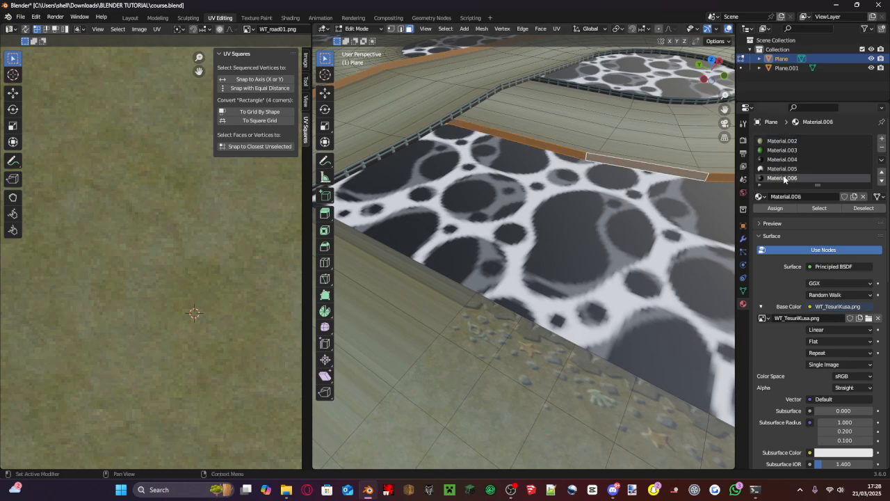
{"action": "scroll", "coordinate": [785, 178], "scroll_direction": "down", "scroll_amount": 2}
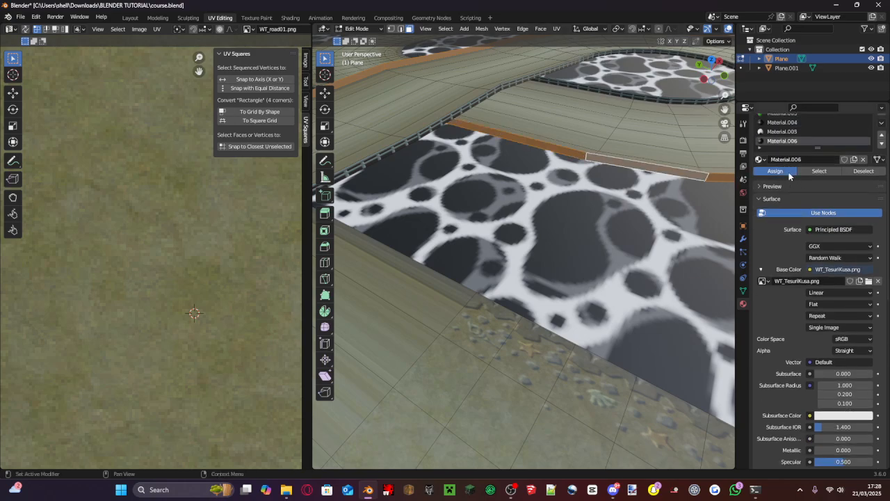
{"action": "left_click", "coordinate": [789, 174]}
{"action": "scroll", "coordinate": [139, 226], "scroll_direction": "down", "scroll_amount": 6}
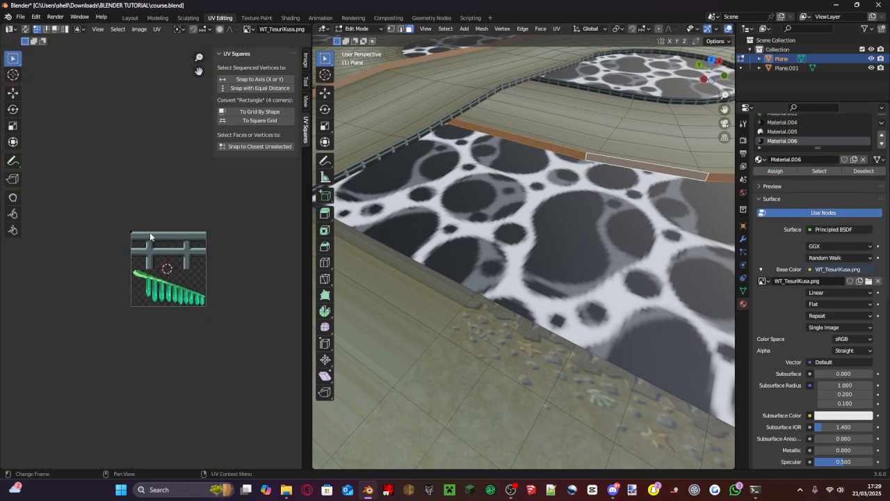
- Unwrap the selected edge faces and rotate the resulting diagonal UV strip by 45° to lie horizontally
{"action": "key", "text": "u"}
{"action": "left_click", "coordinate": [65, 299]}
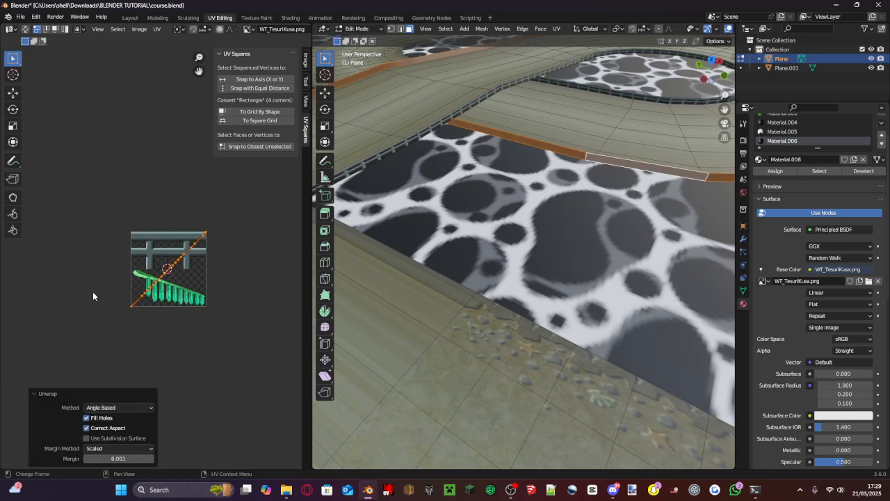
{"action": "scroll", "coordinate": [209, 278], "scroll_direction": "up", "scroll_amount": 3}
{"action": "key", "text": "r"}
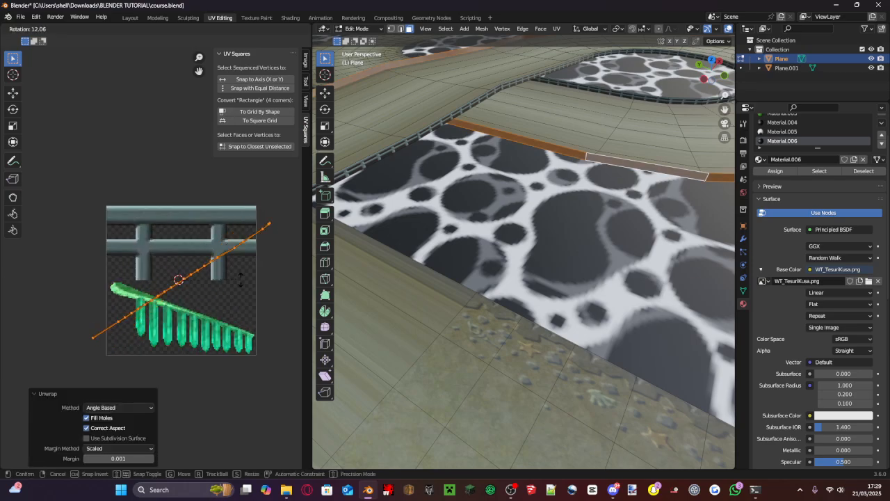
{"action": "left_click", "coordinate": [238, 315]}
{"action": "left_click", "coordinate": [123, 416]}
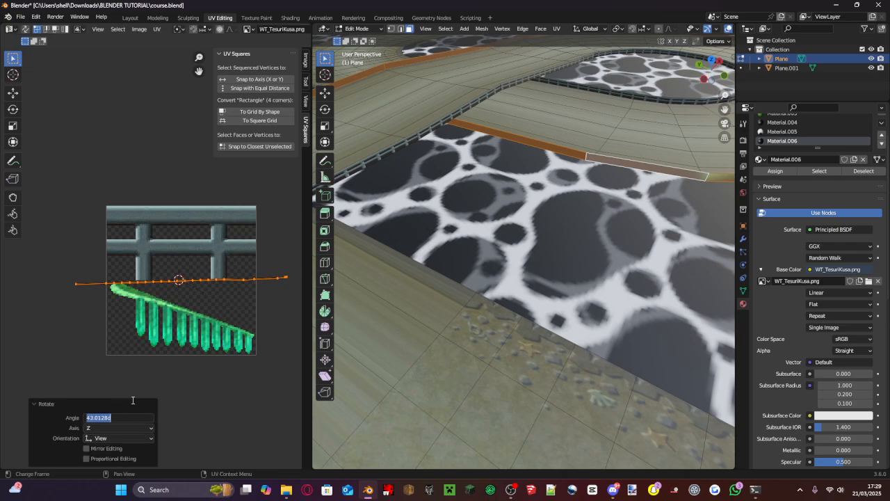
{"action": "type", "text": "45"}
{"action": "key", "text": "Return"}
{"action": "left_click", "coordinate": [152, 369]}
- Select the whole flat UV strip and stretch it along Y only until its two vertex rows separate
{"action": "scroll", "coordinate": [151, 369], "scroll_direction": "up", "scroll_amount": 6}
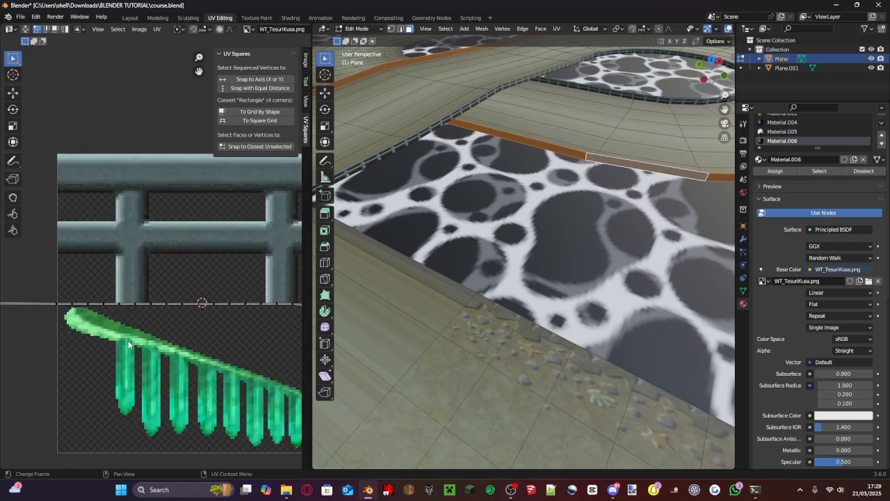
{"action": "left_click_drag", "start_coordinate": [196, 273], "coordinate": [51, 247]}
{"action": "middle_click_drag", "start_coordinate": [268, 275], "coordinate": [199, 260]}
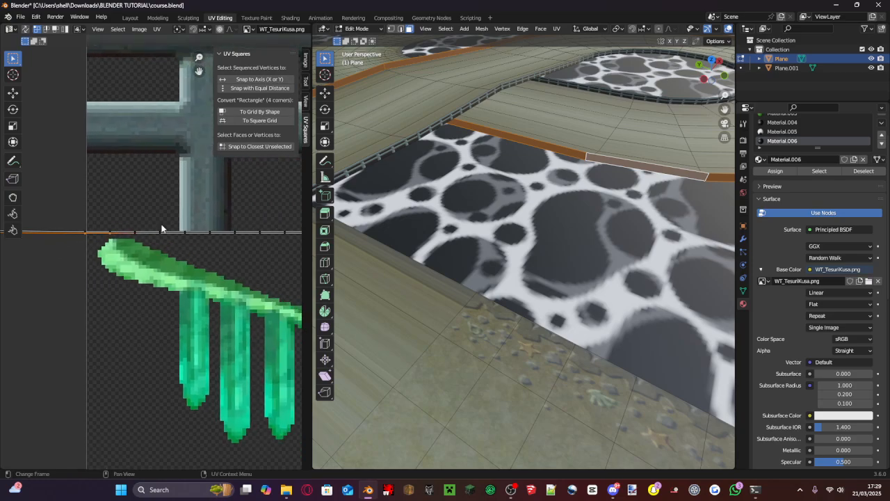
{"action": "left_click_drag", "start_coordinate": [200, 261], "coordinate": [126, 238]}
{"action": "scroll", "coordinate": [126, 239], "scroll_direction": "down", "scroll_amount": 5}
{"action": "left_click_drag", "start_coordinate": [274, 282], "coordinate": [49, 201]}
{"action": "key", "text": "s"}
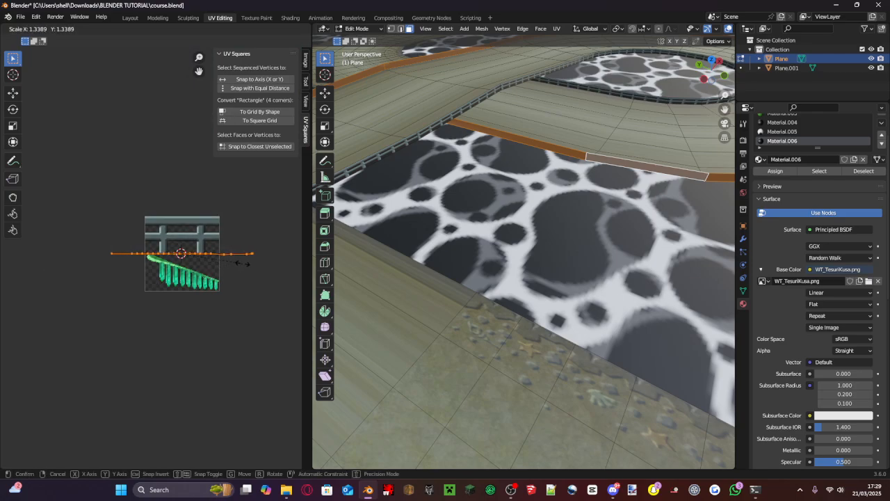
{"action": "key", "text": "y"}
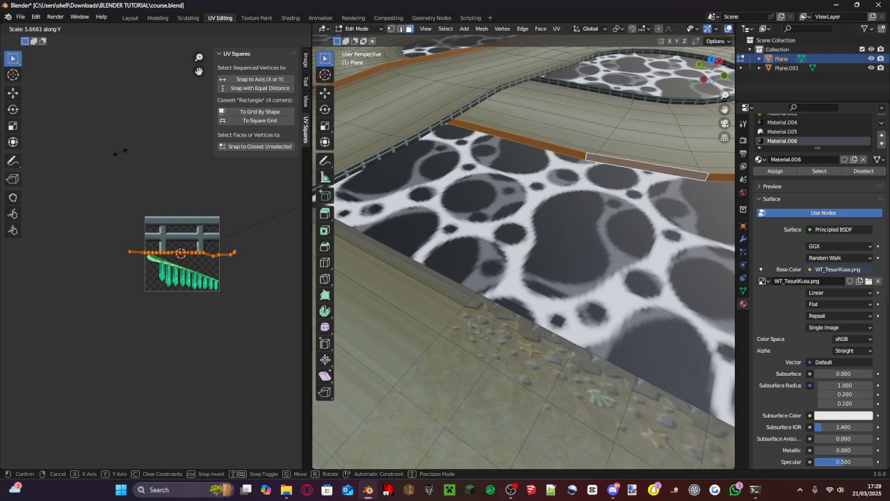
{"action": "left_click", "coordinate": [180, 332]}
- Select all vertices of the strip's lower row, including the bent end, and move them -0.22656 m in Y
{"action": "scroll", "coordinate": [182, 328], "scroll_direction": "up", "scroll_amount": 4}
{"action": "left_click", "coordinate": [258, 268]}
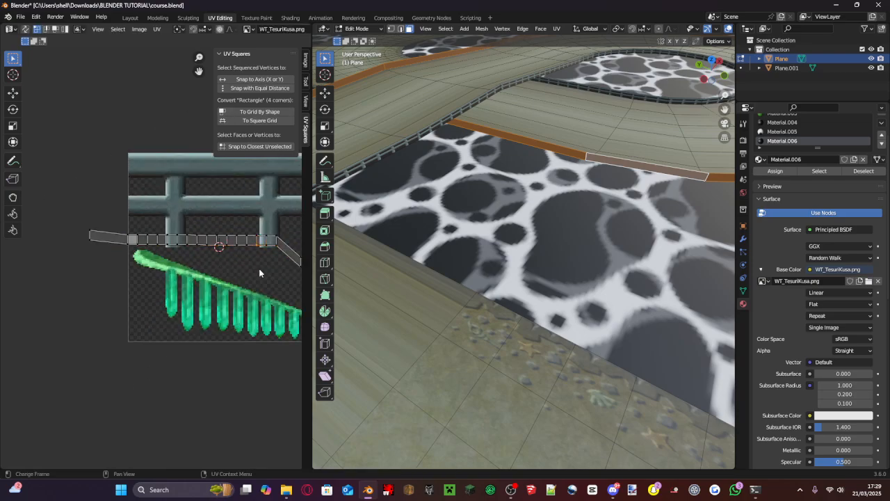
{"action": "scroll", "coordinate": [286, 254], "scroll_direction": "up", "scroll_amount": 1}
{"action": "left_click_drag", "start_coordinate": [287, 253], "coordinate": [58, 236]}
{"action": "middle_click_drag", "start_coordinate": [170, 220], "coordinate": [3, 220], "text": "shift"}
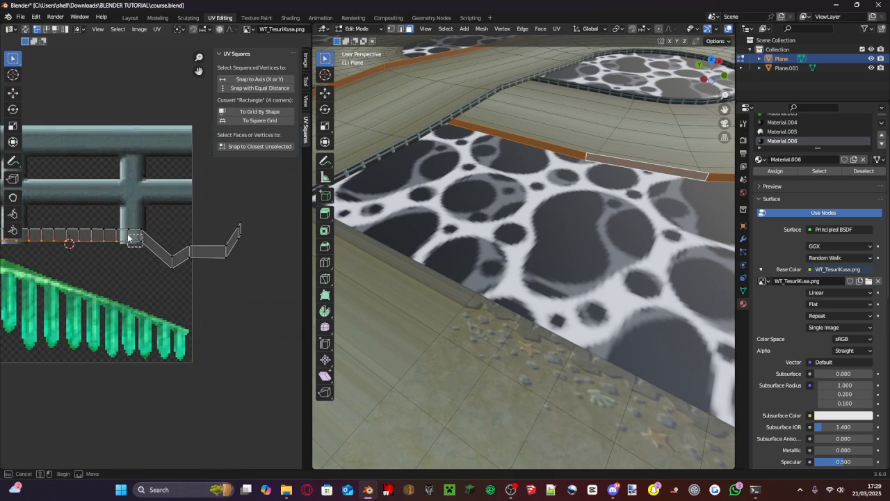
{"action": "left_click", "coordinate": [171, 265], "text": "shift"}
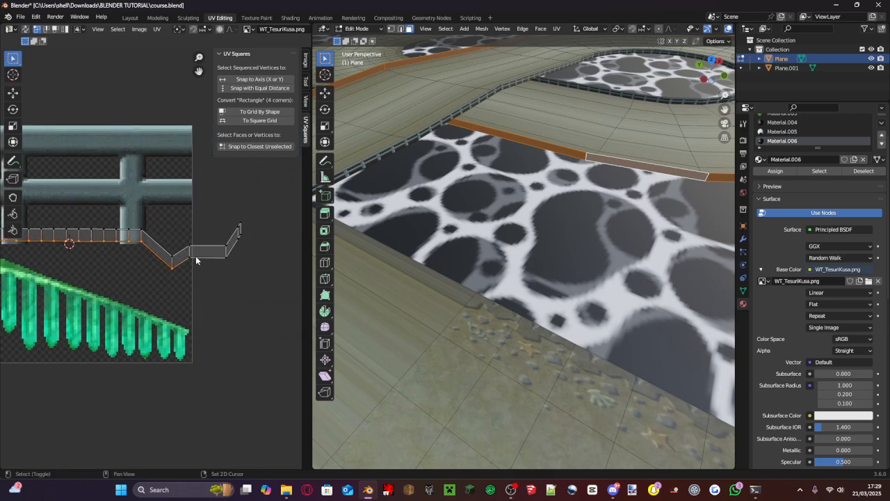
{"action": "left_click", "coordinate": [195, 256], "text": "shift"}
{"action": "left_click", "coordinate": [226, 256], "text": "shift"}
{"action": "key", "text": "b"}
{"action": "left_click_drag", "start_coordinate": [244, 237], "coordinate": [238, 224]}
{"action": "key", "text": "g"}
{"action": "key", "text": "y"}
{"action": "left_click", "coordinate": [234, 272]}
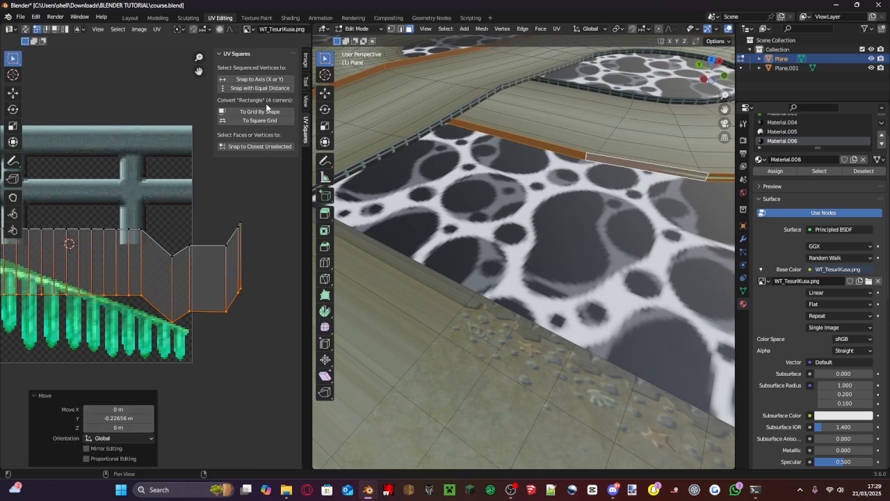
- Straighten the strip's lower and upper vertex rows with UV Squares' Snap to Axis
{"action": "left_click", "coordinate": [255, 82]}
{"action": "scroll", "coordinate": [242, 203], "scroll_direction": "down", "scroll_amount": 4}
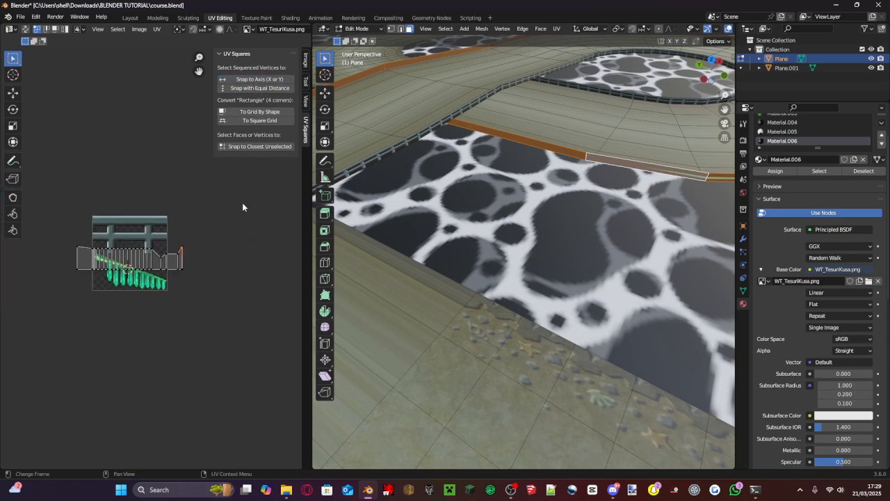
{"action": "left_click_drag", "start_coordinate": [242, 203], "coordinate": [55, 262]}
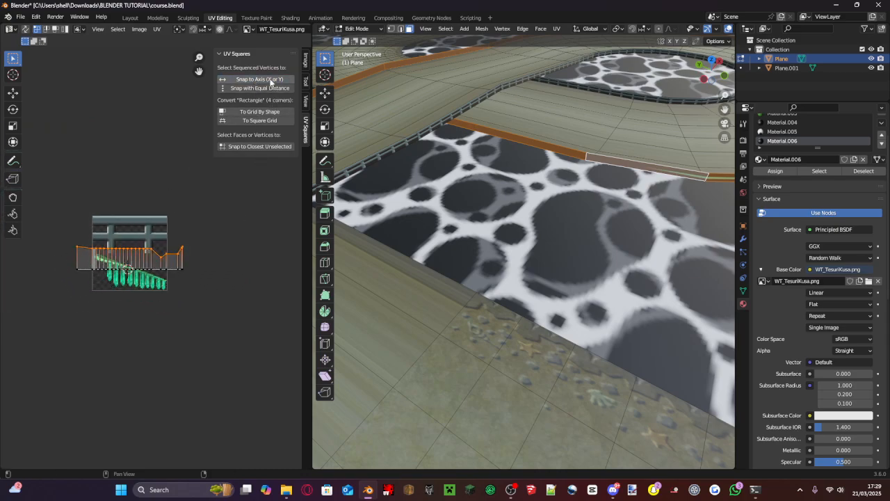
{"action": "left_click", "coordinate": [284, 78]}
- Move the upper vertex row down along Y to make the UV strip narrow again
{"action": "scroll", "coordinate": [198, 145], "scroll_direction": "up", "scroll_amount": 2}
{"action": "scroll", "coordinate": [198, 145], "scroll_direction": "up", "scroll_amount": 1}
{"action": "key", "text": "g"}
{"action": "key", "text": "y"}
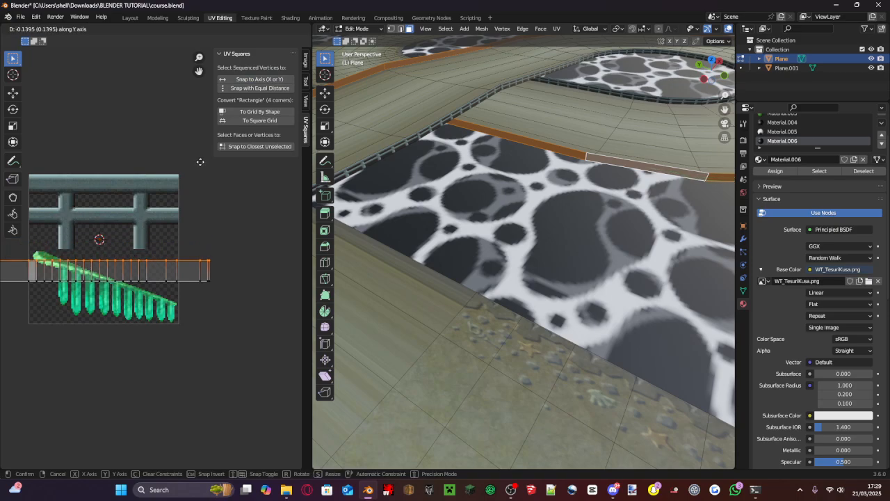
{"action": "left_click", "coordinate": [202, 173]}
- Select the whole UV strip, scale it by 2.857 and move it 0.39373 m in Y onto the railing
{"action": "left_click_drag", "start_coordinate": [235, 298], "coordinate": [5, 249]}
{"action": "scroll", "coordinate": [135, 291], "scroll_direction": "down", "scroll_amount": 2}
{"action": "key", "text": "s"}
{"action": "scroll", "coordinate": [137, 291], "scroll_direction": "up", "scroll_amount": 2}
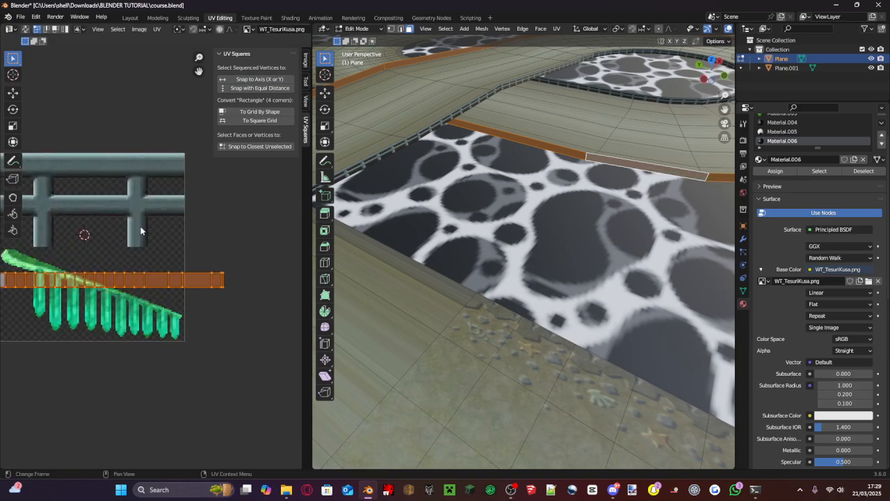
{"action": "left_click", "coordinate": [116, 236]}
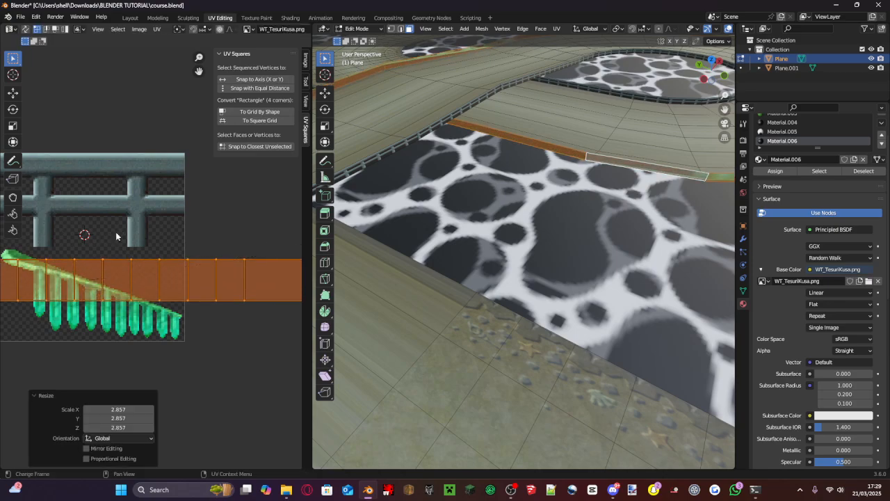
{"action": "key", "text": "g"}
{"action": "key", "text": "y"}
{"action": "left_click", "coordinate": [117, 160]}
- Scale the UV strip by 2.271 and move it 0.004922 m in X and 0.027069 m in Y
{"action": "key", "text": "s"}
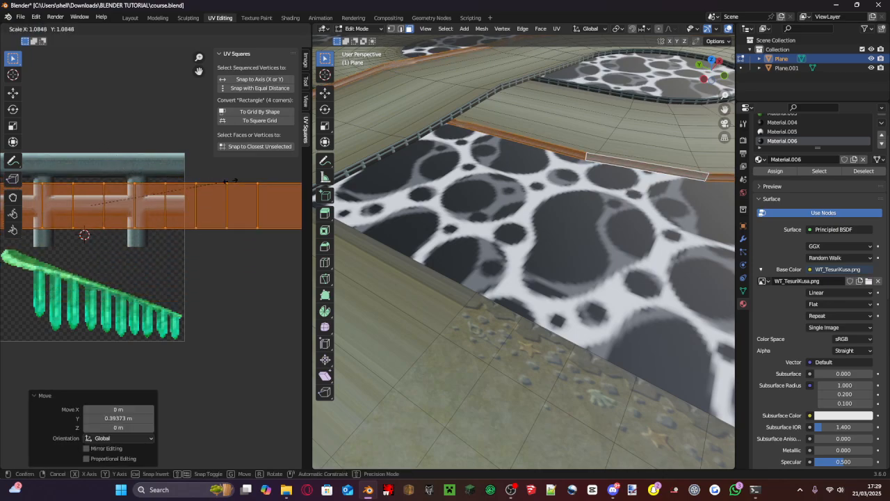
{"action": "left_click", "coordinate": [70, 164]}
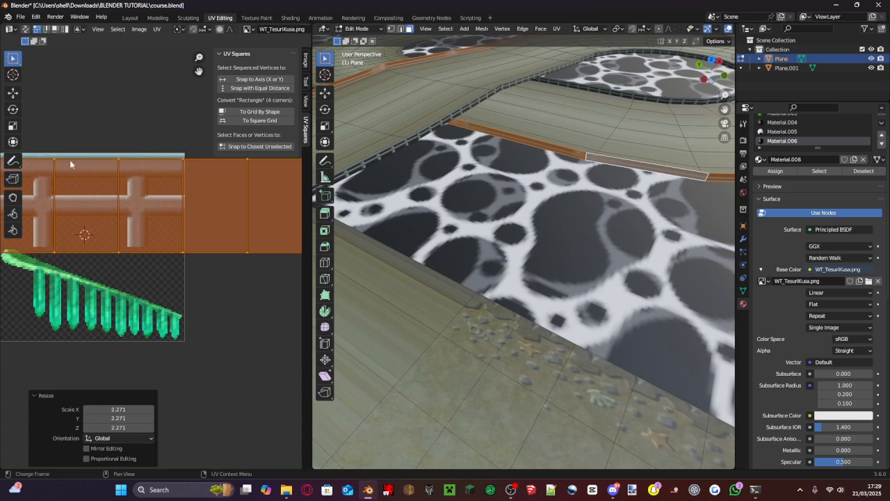
{"action": "key", "text": "g"}
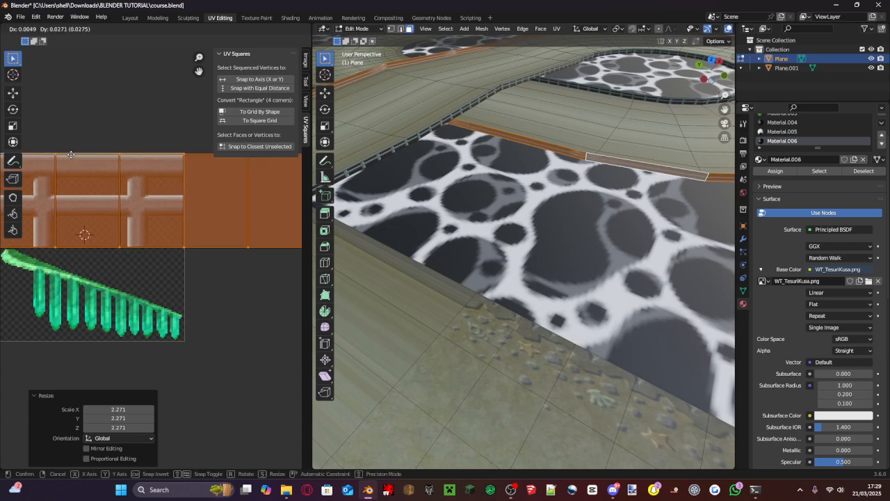
{"action": "left_click", "coordinate": [71, 155]}
- Fine-tune the strip to the railing by scaling it 1.014 and moving it -0.002461 m in X and 0.003691 m in Y
{"action": "scroll", "coordinate": [154, 156], "scroll_direction": "up", "scroll_amount": 4}
{"action": "key", "text": "s"}
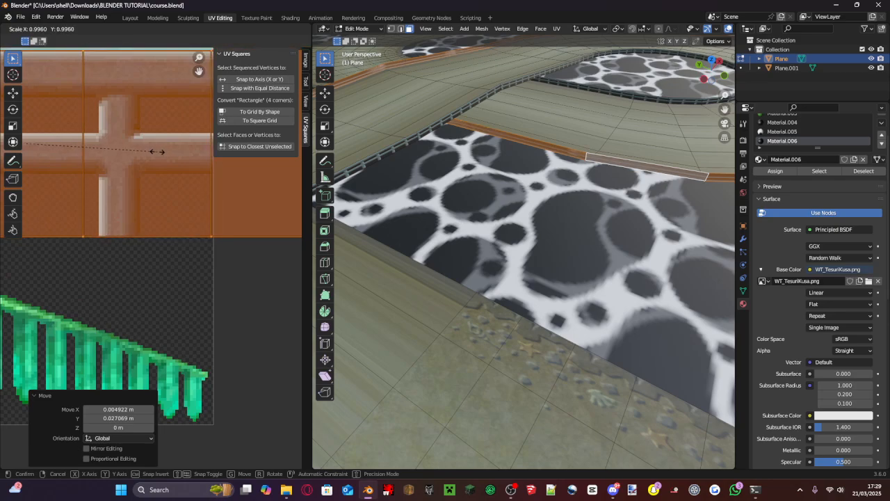
{"action": "left_click", "coordinate": [160, 151]}
{"action": "key", "text": "g"}
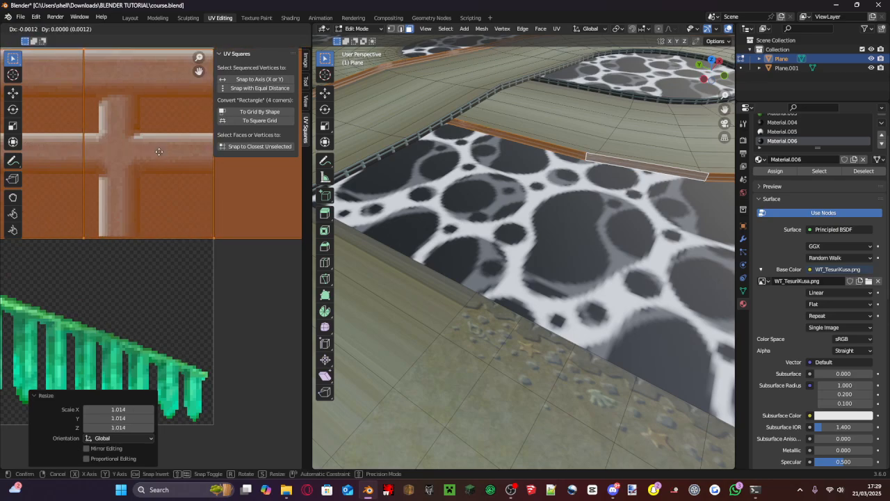
{"action": "left_click", "coordinate": [159, 149]}
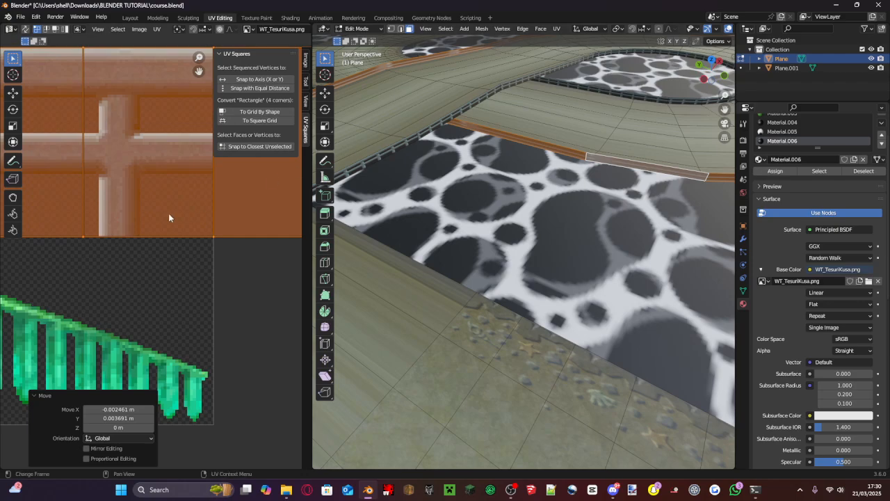
- Stretch the railing's UV strip along X by a factor of 13.969 so the fence texture repeats
{"action": "scroll", "coordinate": [169, 218], "scroll_direction": "down", "scroll_amount": 6}
{"action": "key", "text": "s"}
{"action": "key", "text": "x"}
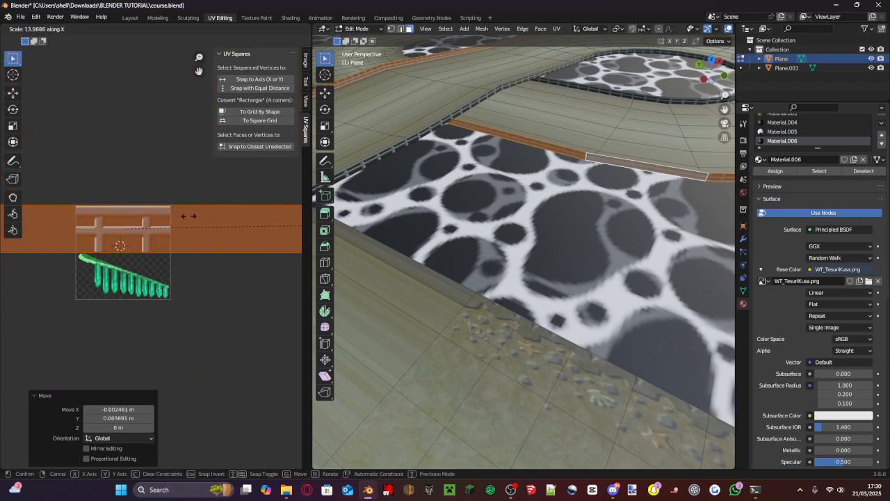
{"action": "left_click", "coordinate": [188, 216]}
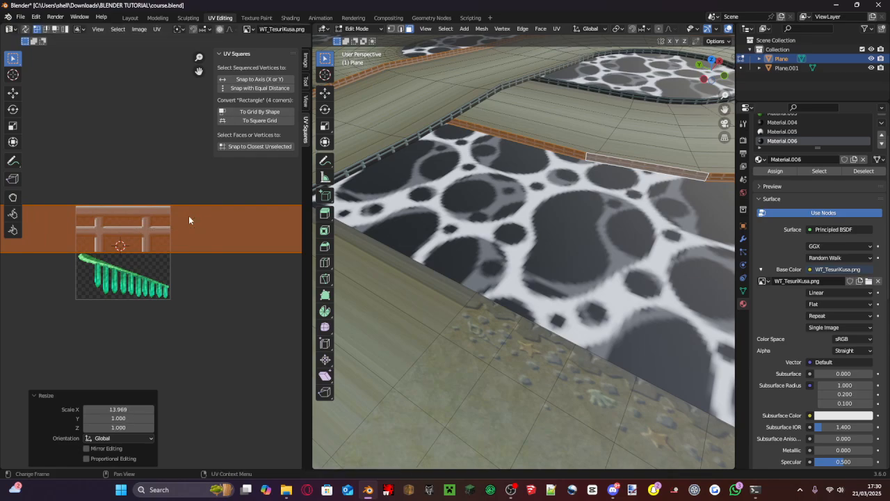
- Rotate the railing's UV strip by exactly 180° and save the file
{"action": "key", "text": "r"}
{"action": "left_click", "coordinate": [262, 270]}
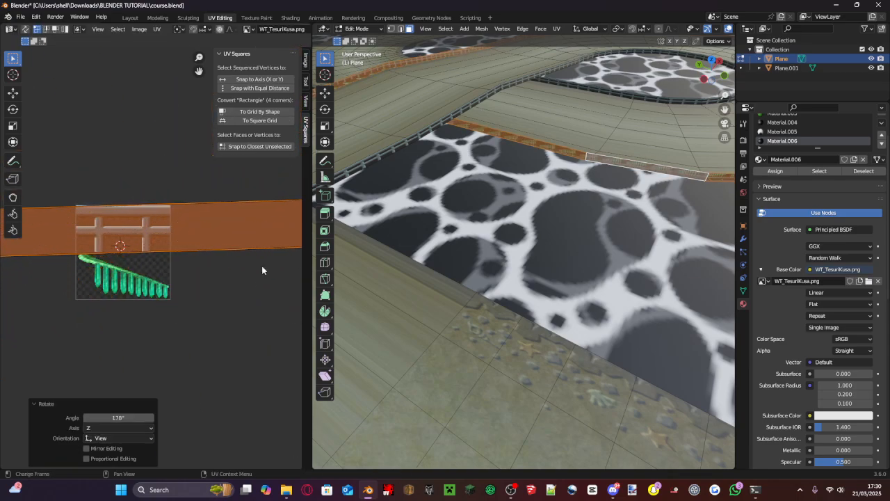
{"action": "left_click", "coordinate": [112, 418]}
{"action": "type", "text": "180"}
{"action": "key", "text": "Return"}
{"action": "key", "text": "ctrl+s"}
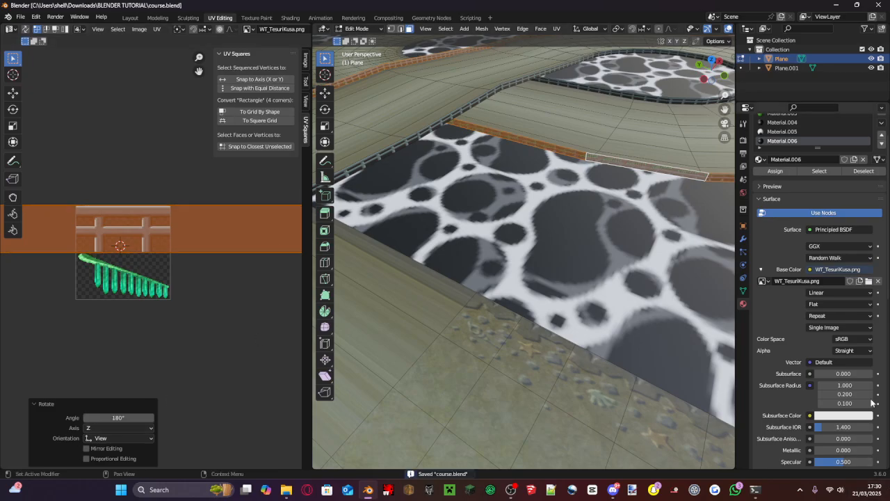
- Select the two untextured infield faces inside the road bends and assign the grass material Material.003 to them
{"action": "key", "text": "KP_Decimal"}
{"action": "middle_click_drag", "start_coordinate": [599, 266], "coordinate": [433, 274]}
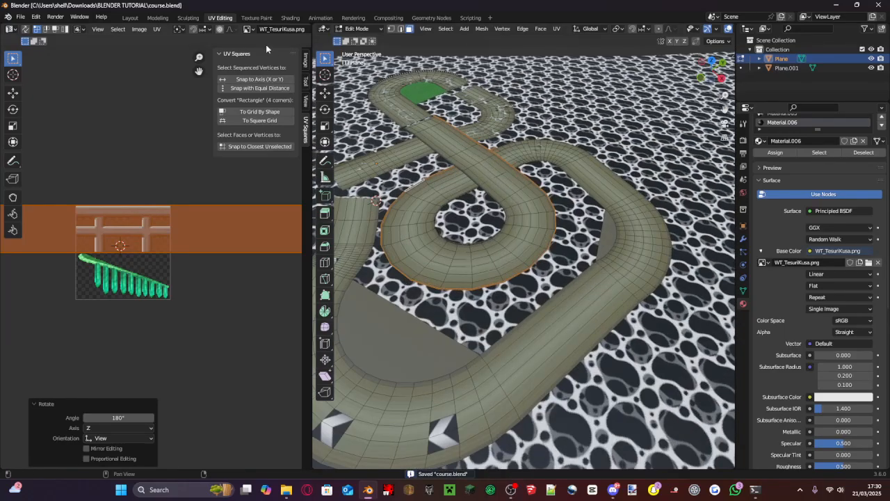
{"action": "scroll", "coordinate": [433, 274], "scroll_direction": "up", "scroll_amount": 1}
{"action": "left_click", "coordinate": [385, 331]}
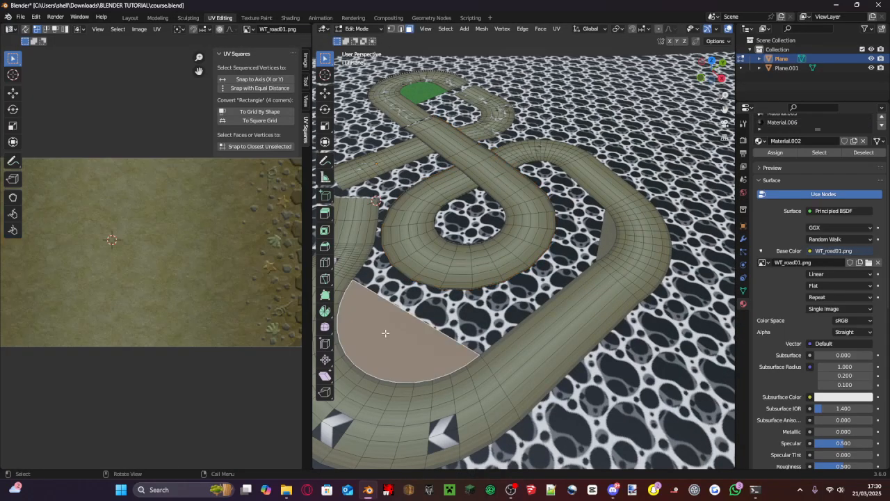
{"action": "left_click", "coordinate": [612, 247], "text": "shift"}
{"action": "scroll", "coordinate": [611, 246], "scroll_direction": "up", "scroll_amount": 3}
{"action": "scroll", "coordinate": [811, 171], "scroll_direction": "up", "scroll_amount": 1}
{"action": "scroll", "coordinate": [810, 170], "scroll_direction": "up", "scroll_amount": 2}
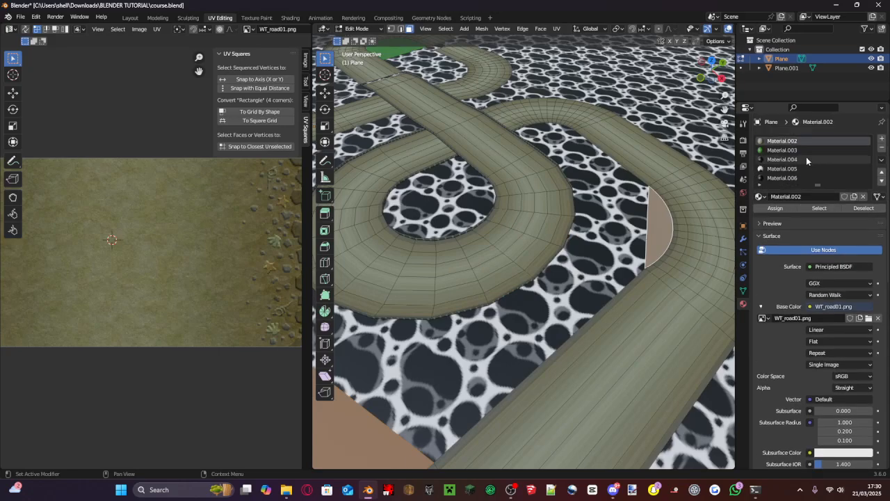
{"action": "left_click", "coordinate": [786, 150]}
{"action": "left_click", "coordinate": [775, 208]}
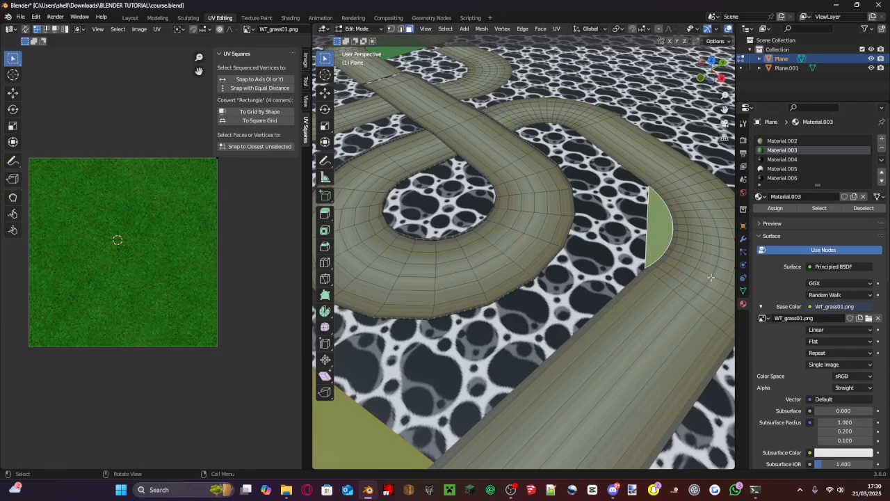
- Unwrap the two infield grass faces, scale all their UVs by 2.671 and save the file
{"action": "key", "text": "u"}
{"action": "left_click", "coordinate": [678, 327]}
{"action": "scroll", "coordinate": [181, 192], "scroll_direction": "down", "scroll_amount": 2}
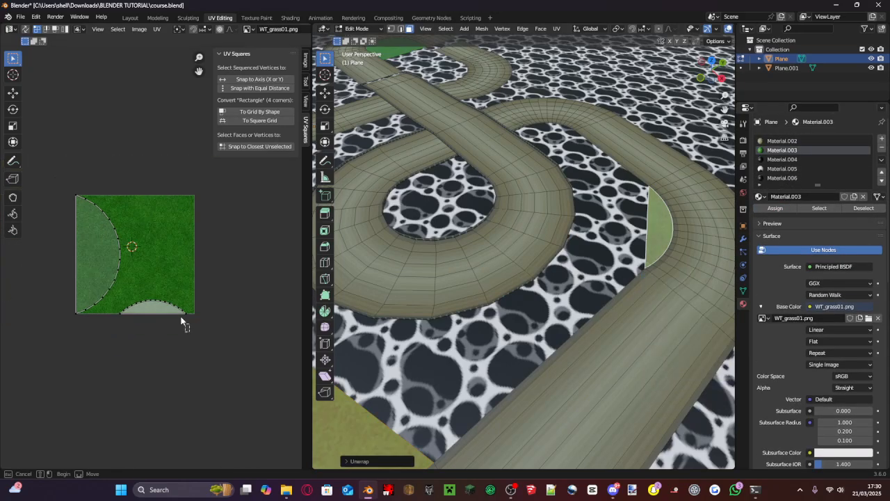
{"action": "left_click_drag", "start_coordinate": [181, 322], "coordinate": [28, 149]}
{"action": "key", "text": "s"}
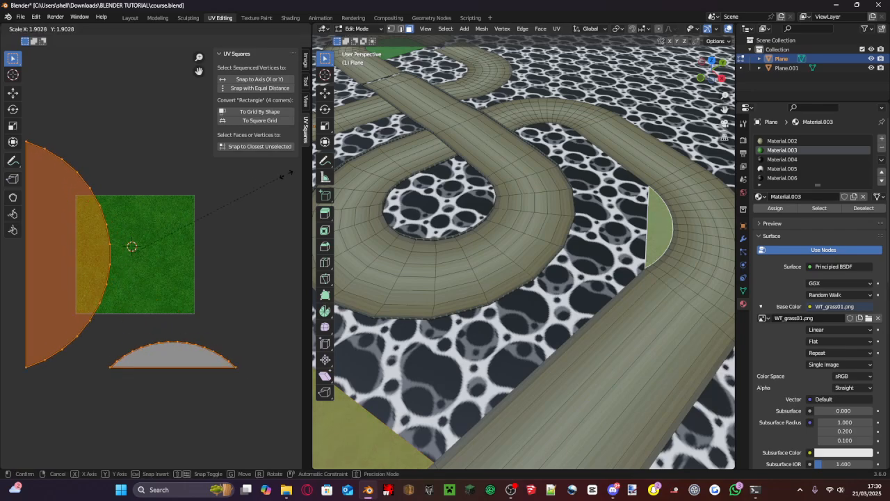
{"action": "left_click", "coordinate": [195, 187]}
{"action": "middle_click_drag", "start_coordinate": [408, 197], "coordinate": [453, 171]}
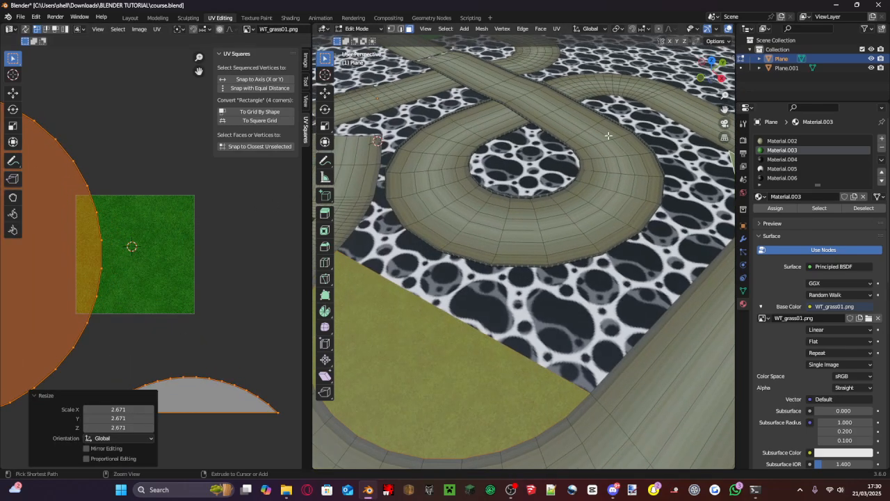
{"action": "key", "text": "ctrl+s"}
- Examine the whole textured track in the Layout workspace, including the grass infields and arrow patches, and save course.blend
{"action": "left_click", "coordinate": [130, 18]}
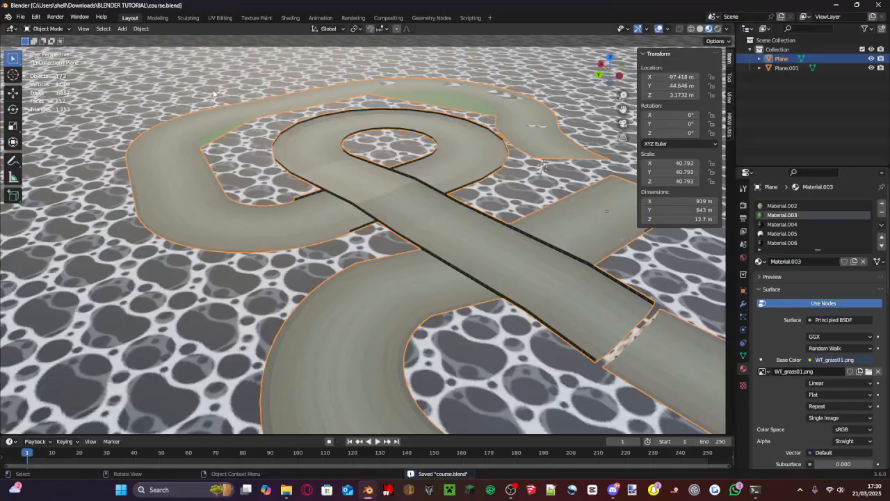
{"action": "scroll", "coordinate": [351, 167], "scroll_direction": "down", "scroll_amount": 5}
{"action": "scroll", "coordinate": [351, 167], "scroll_direction": "up", "scroll_amount": 4}
{"action": "middle_click_drag", "start_coordinate": [350, 167], "coordinate": [313, 270]}
{"action": "scroll", "coordinate": [441, 169], "scroll_direction": "down", "scroll_amount": 4}
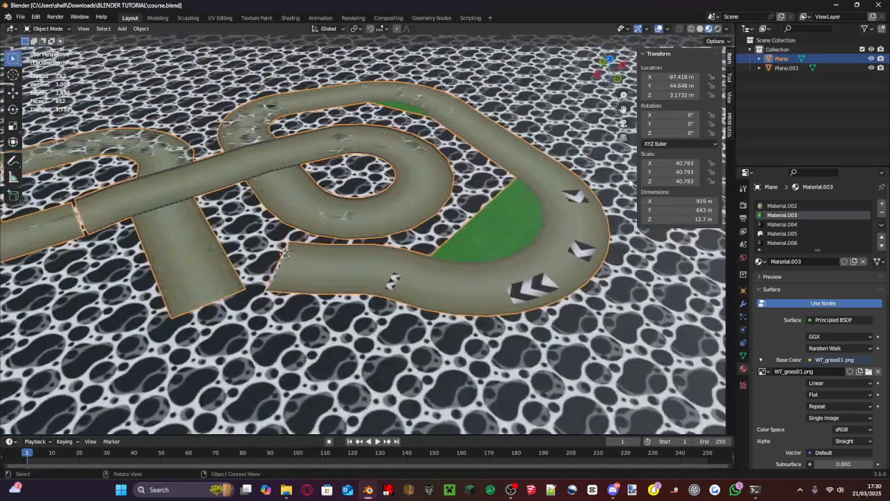
{"action": "scroll", "coordinate": [313, 270], "scroll_direction": "up", "scroll_amount": 3}
{"action": "scroll", "coordinate": [290, 271], "scroll_direction": "down", "scroll_amount": 3}
{"action": "key", "text": "ctrl+s"}
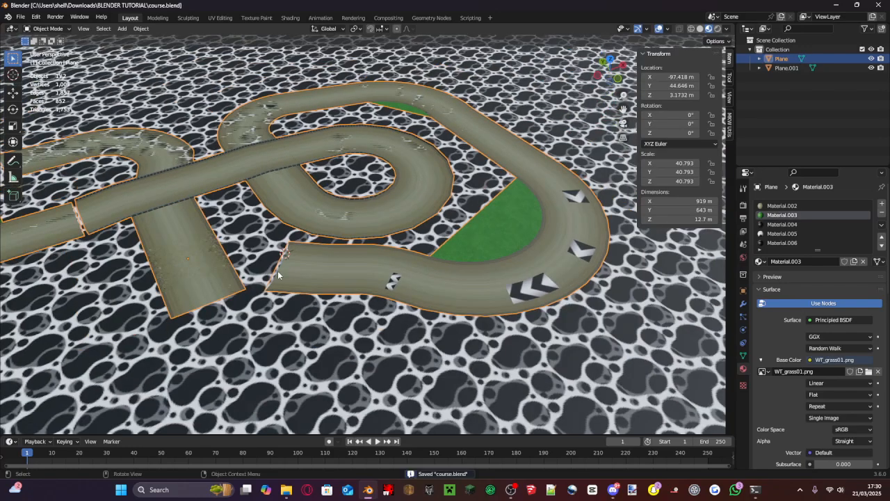
{"action": "scroll", "coordinate": [324, 259], "scroll_direction": "down", "scroll_amount": 5}
{"action": "scroll", "coordinate": [321, 243], "scroll_direction": "up", "scroll_amount": 5}
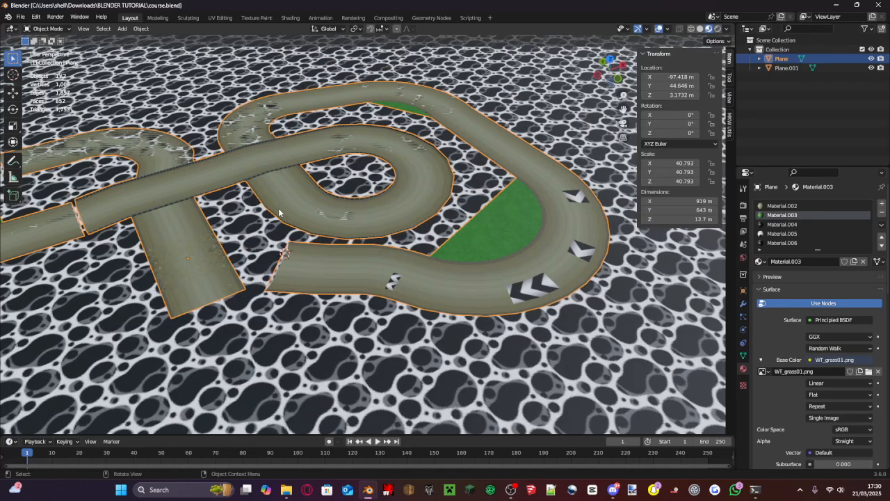
{"action": "scroll", "coordinate": [355, 244], "scroll_direction": "up", "scroll_amount": 5}
{"action": "scroll", "coordinate": [354, 246], "scroll_direction": "down", "scroll_amount": 5}
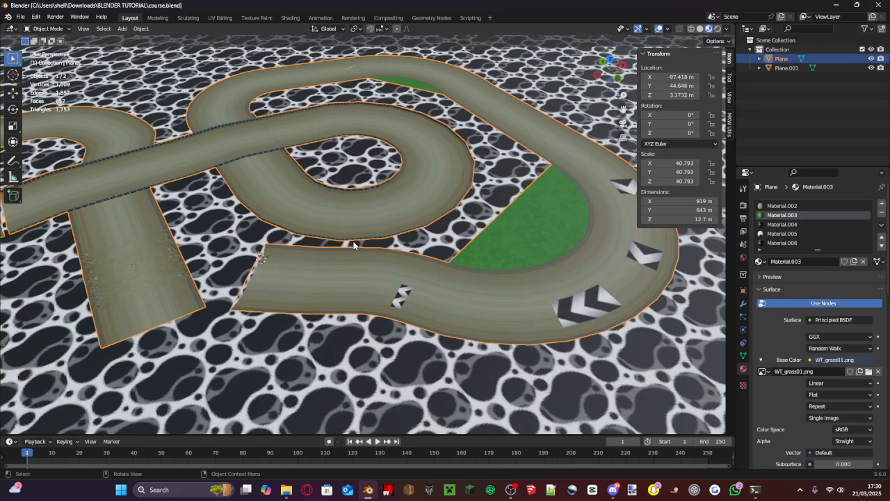